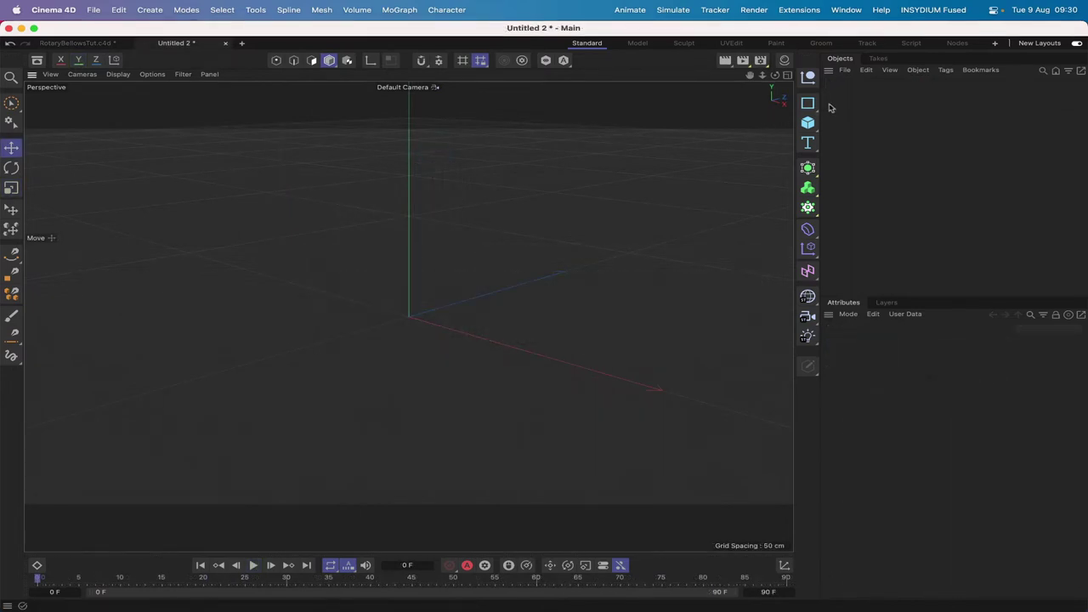
# Step: Add an arc spline with a radius of 100 cm and an end angle of 40°
pyautogui.click(810, 105)
pyautogui.click(860, 122)
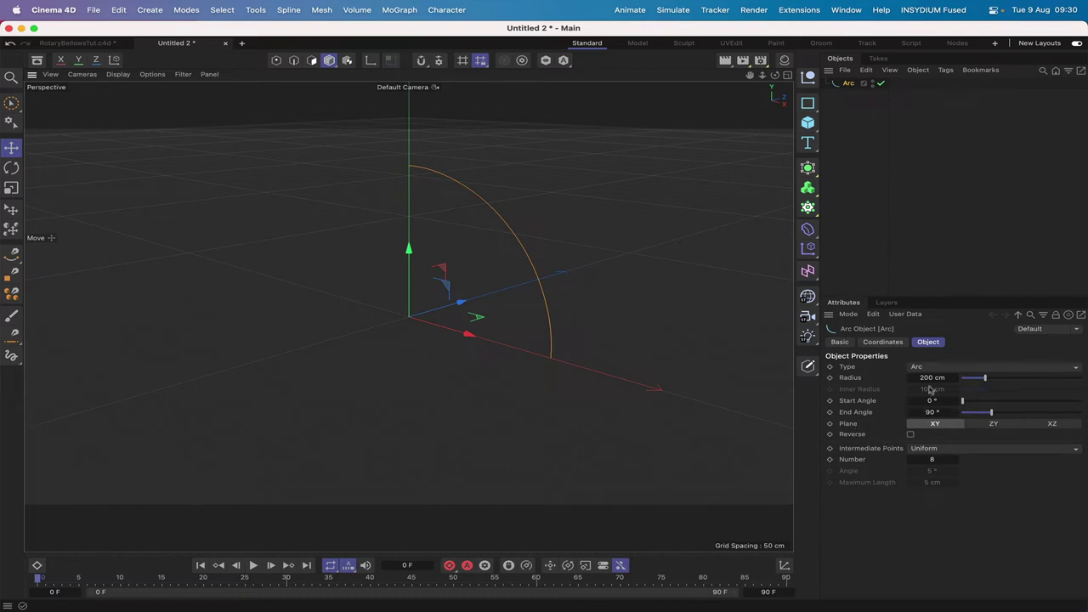
pyautogui.doubleClick(929, 379)
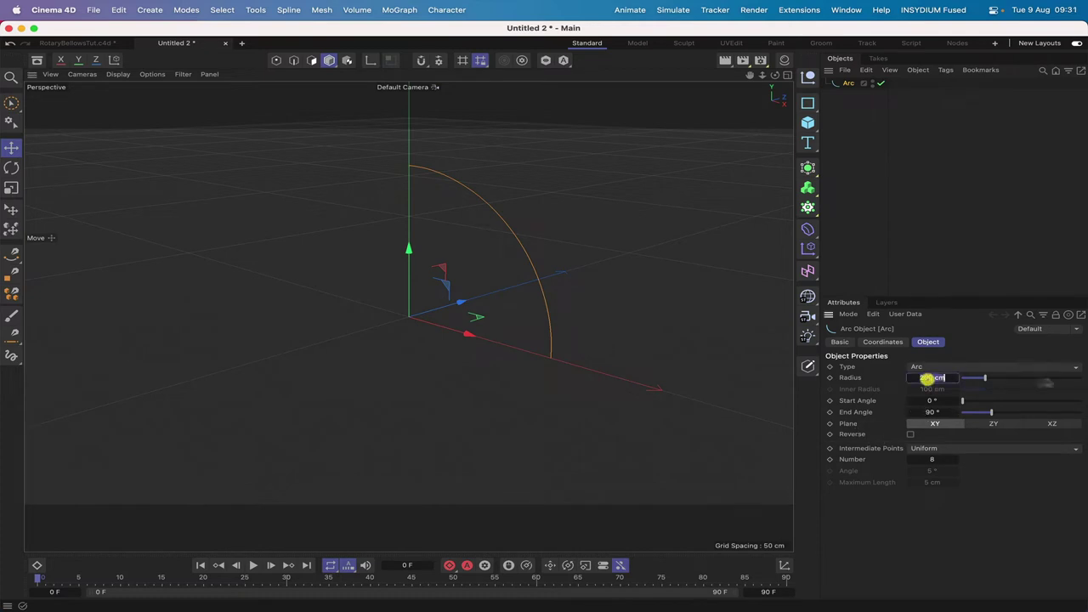
pyautogui.write('100')
pyautogui.press('Return')
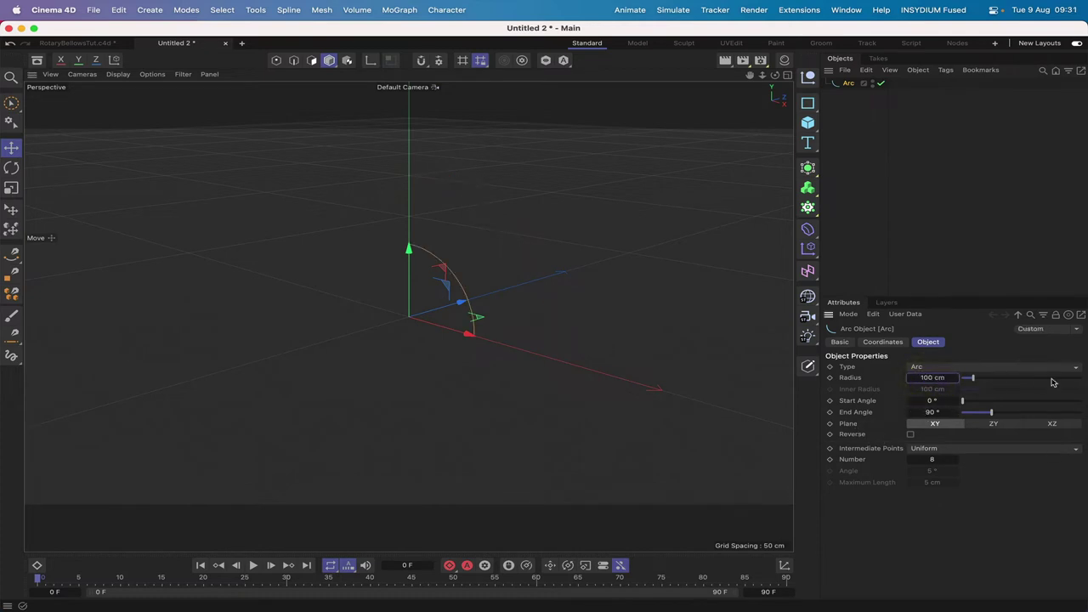
pyautogui.doubleClick(929, 412)
pyautogui.write('40')
pyautogui.write('h')
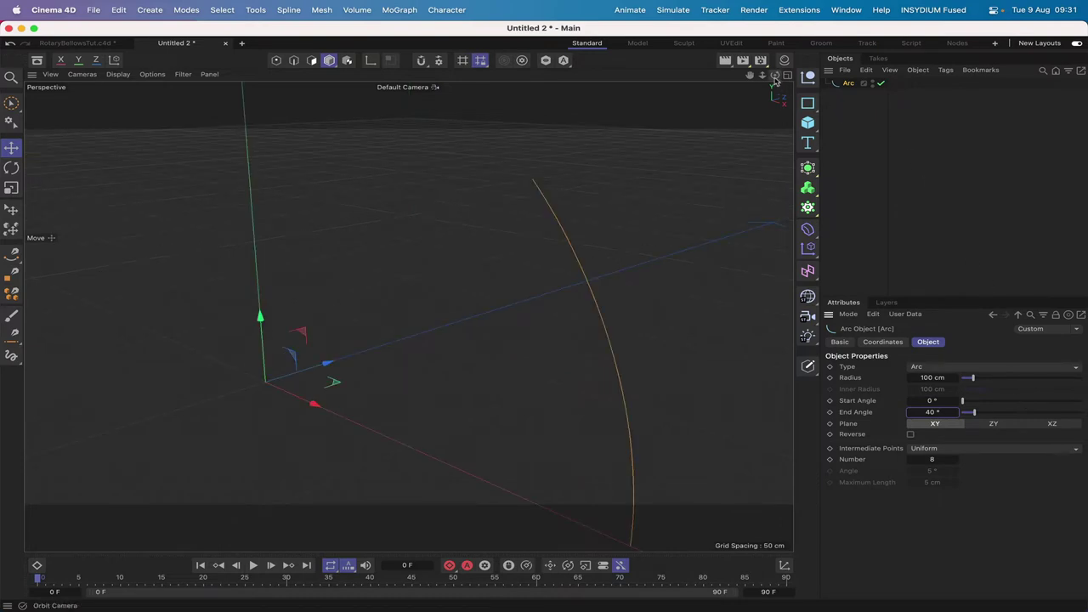
pyautogui.moveTo(774, 75); pyautogui.dragTo(408, 316)
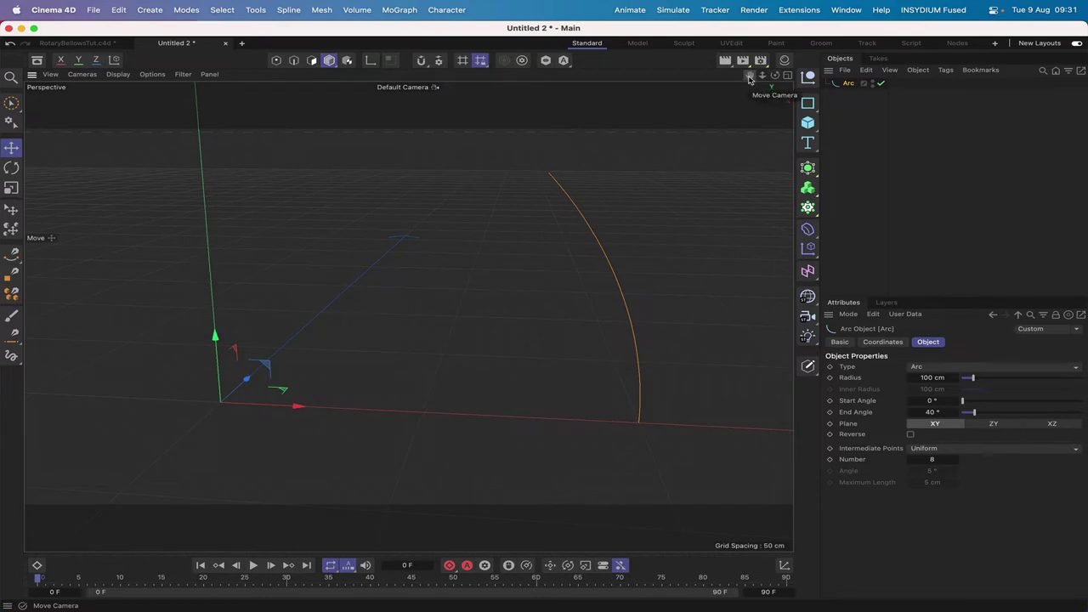
# Step: Add a circle spline with a radius of 18 cm
pyautogui.click(808, 105)
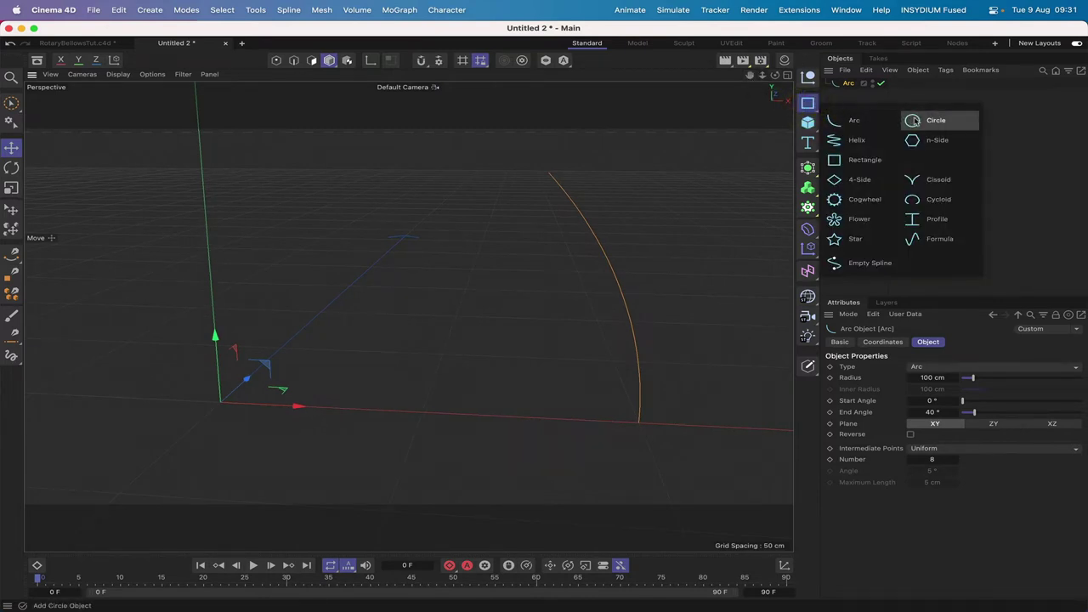
pyautogui.click(915, 119)
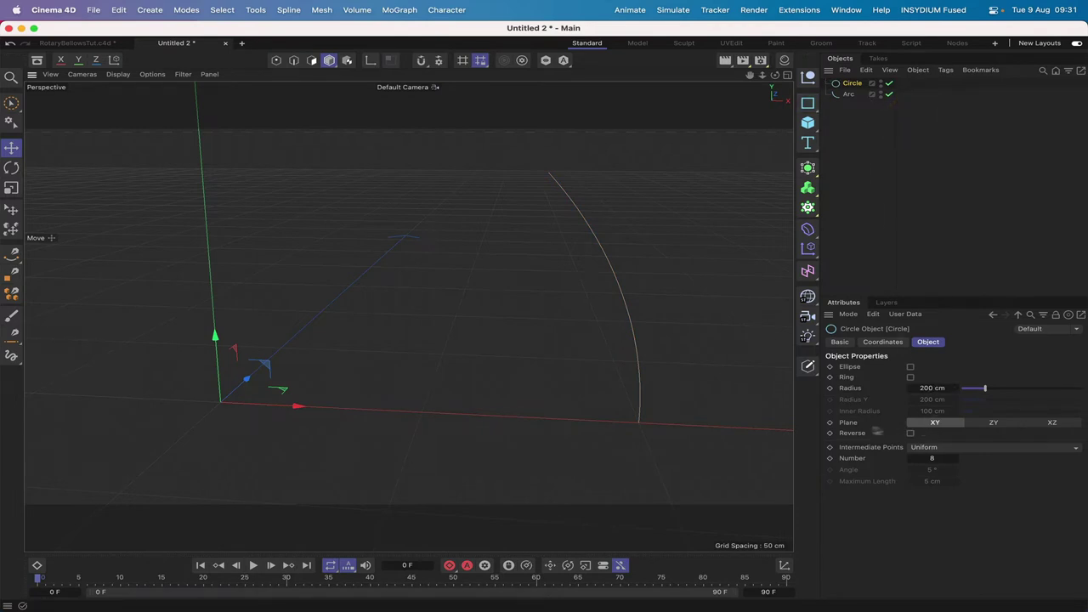
pyautogui.click(925, 387)
pyautogui.press('Return')
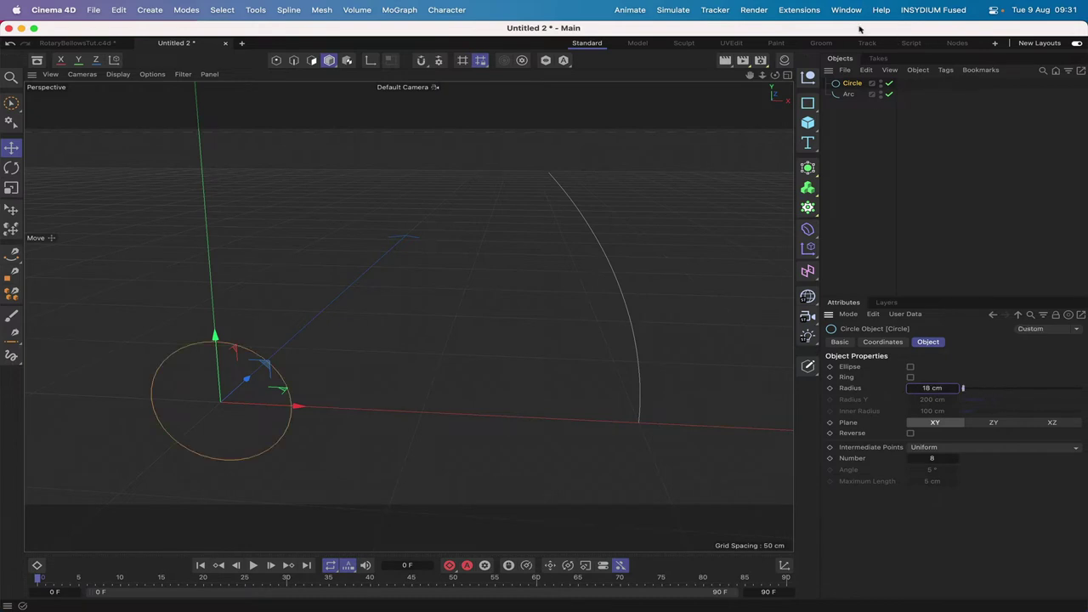
# Step: Add an Align to Spline tag to the circle
pyautogui.click(945, 71)
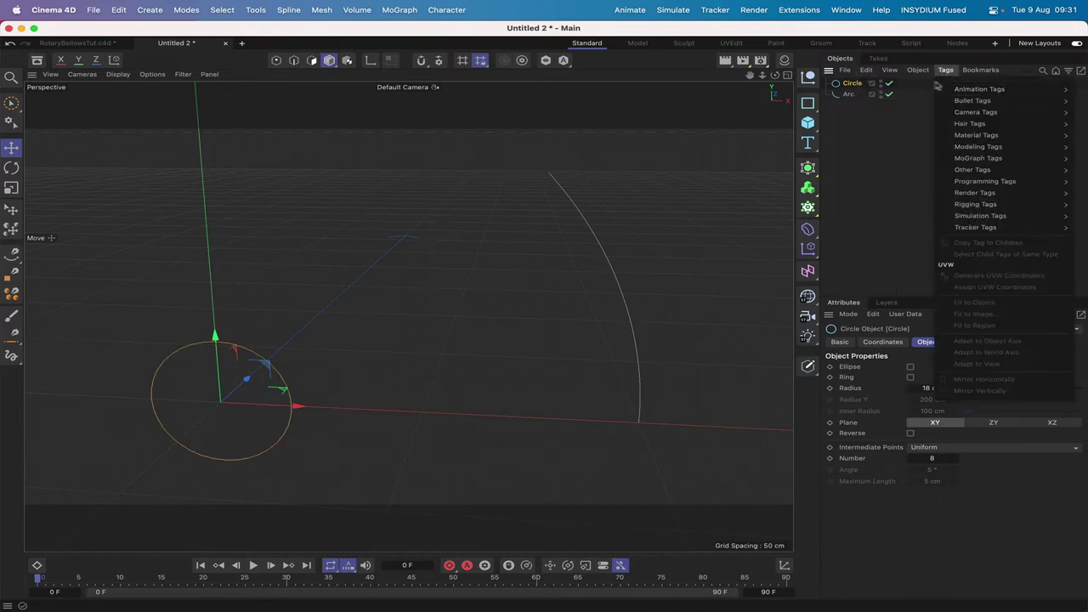
pyautogui.moveTo(965, 90)
pyautogui.click(907, 102)
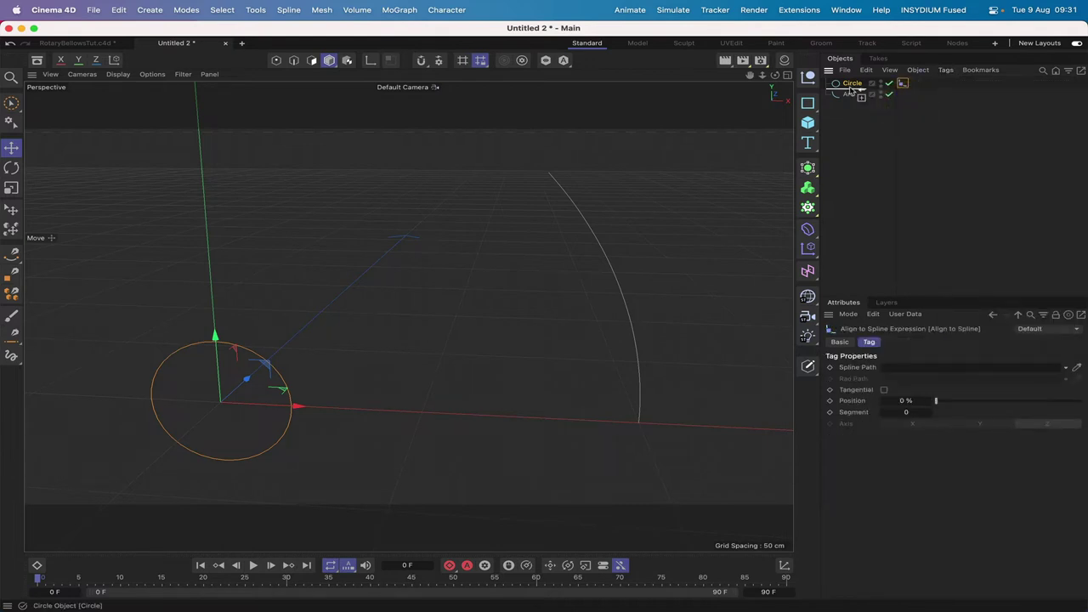
# Step: Duplicate the tagged circle and set the copy's radius to 17 cm
pyautogui.keyDown('ctrl'); pyautogui.moveTo(851, 90); pyautogui.dragTo(850, 91); pyautogui.keyUp('ctrl')
pyautogui.doubleClick(932, 387)
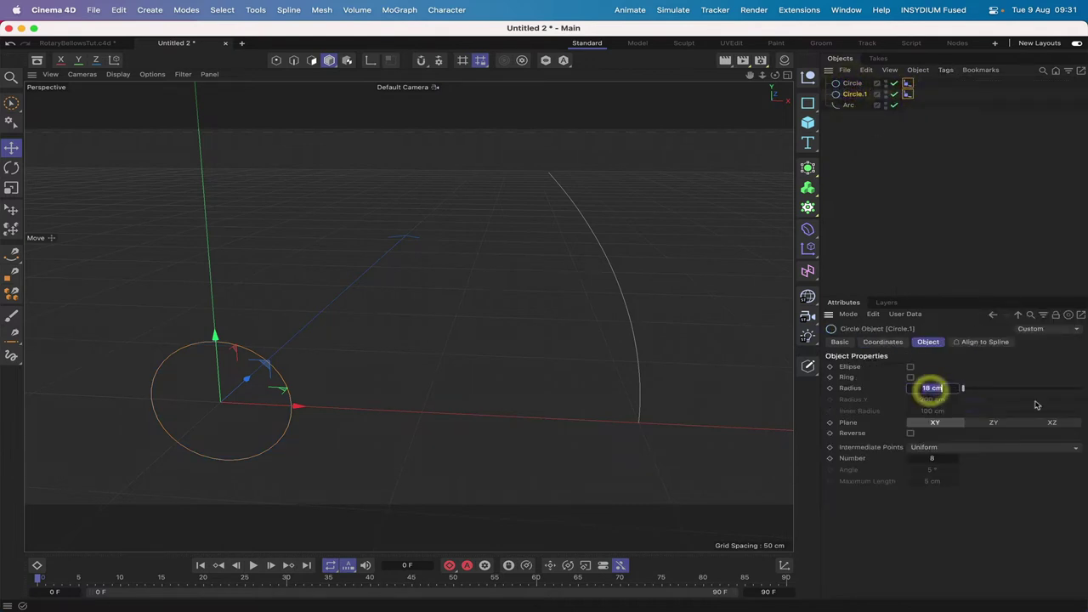
pyautogui.write('17')
pyautogui.press('Return')
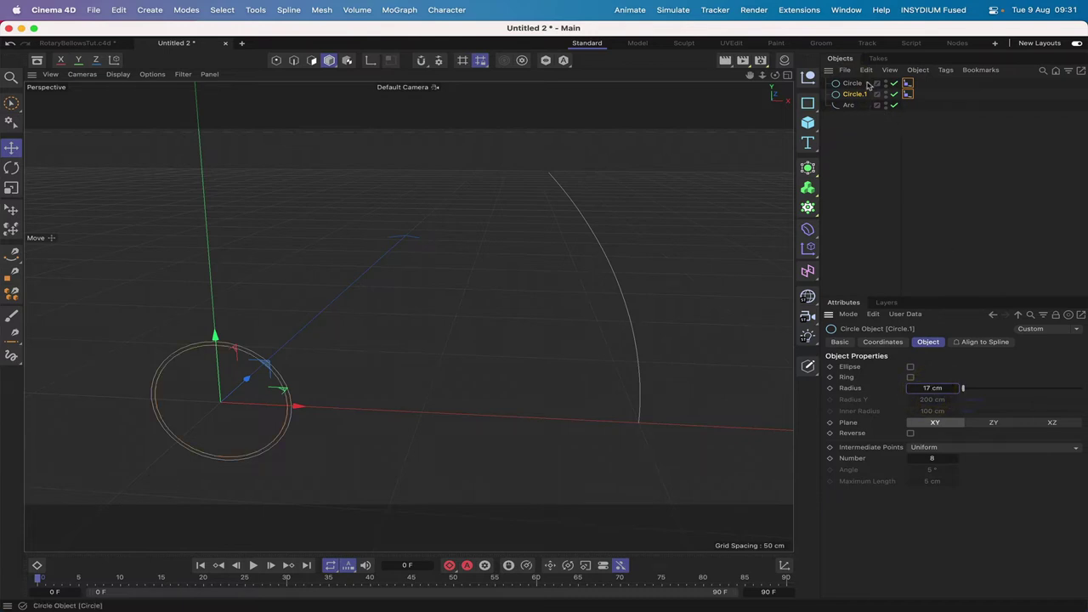
# Step: Duplicate the 18 cm and 17 cm circles in alternating order above the arc, ending with an 18 cm circle, for fifteen circles in all
pyautogui.moveTo(857, 88); pyautogui.dragTo(869, 214)
pyautogui.press('super+z')
pyautogui.press('super+z')
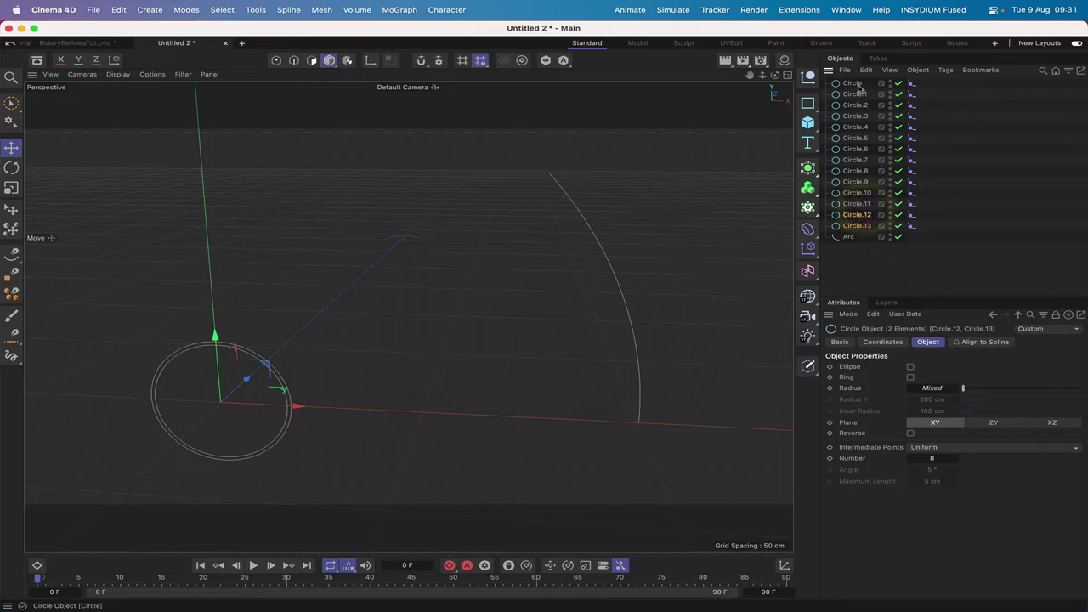
pyautogui.click(856, 83)
pyautogui.keyDown('ctrl'); pyautogui.moveTo(859, 85); pyautogui.dragTo(864, 244); pyautogui.keyUp('ctrl')
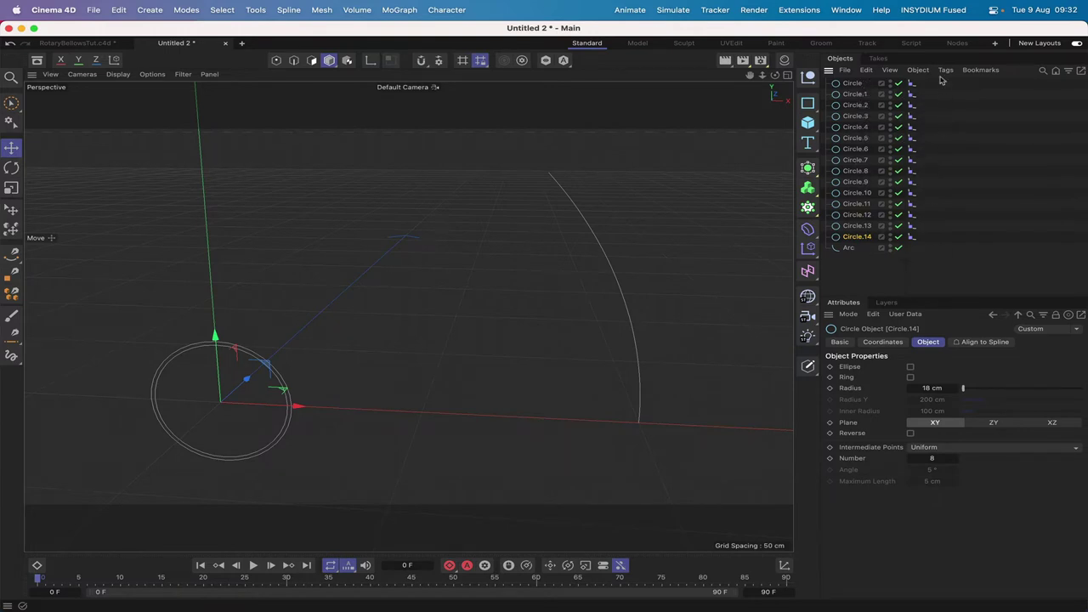
# Step: Assign the arc as the spline path for all fifteen Align to Spline tags and enable Tangential
pyautogui.moveTo(940, 83); pyautogui.dragTo(912, 242)
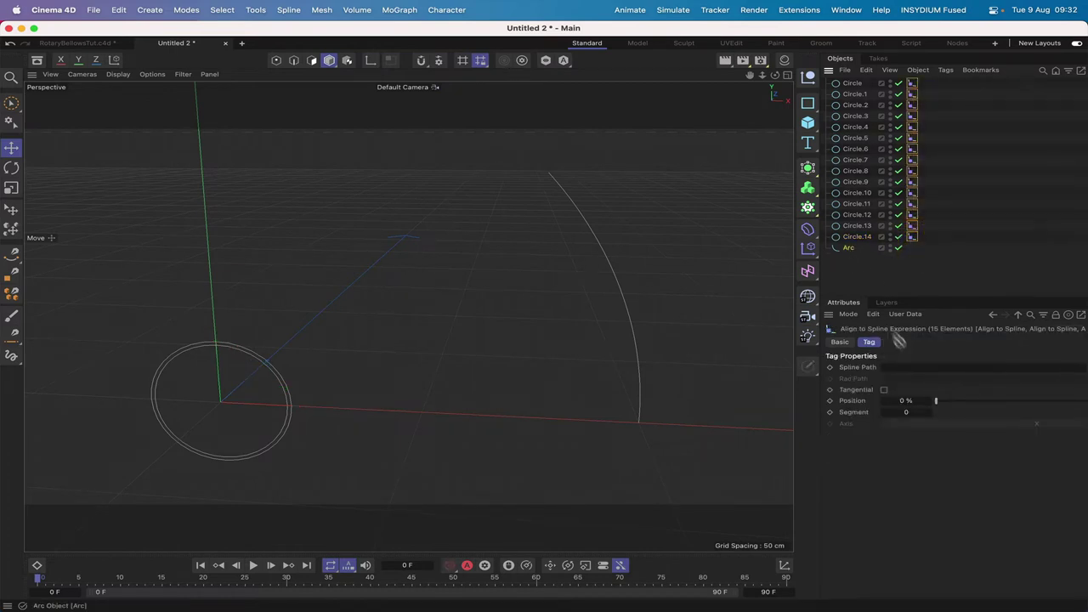
pyautogui.moveTo(899, 340); pyautogui.dragTo(907, 367)
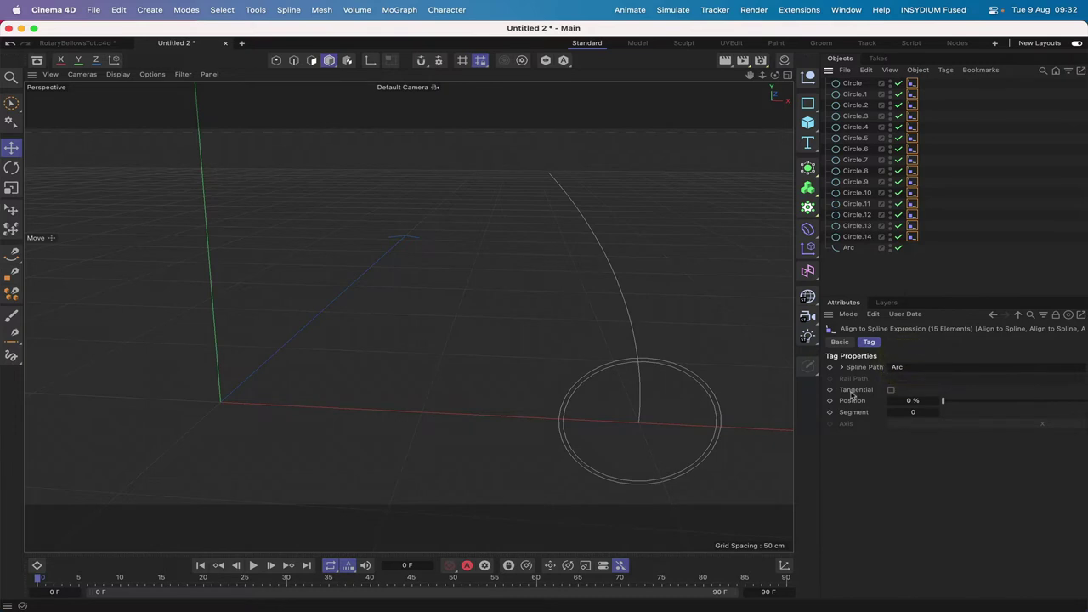
pyautogui.click(891, 390)
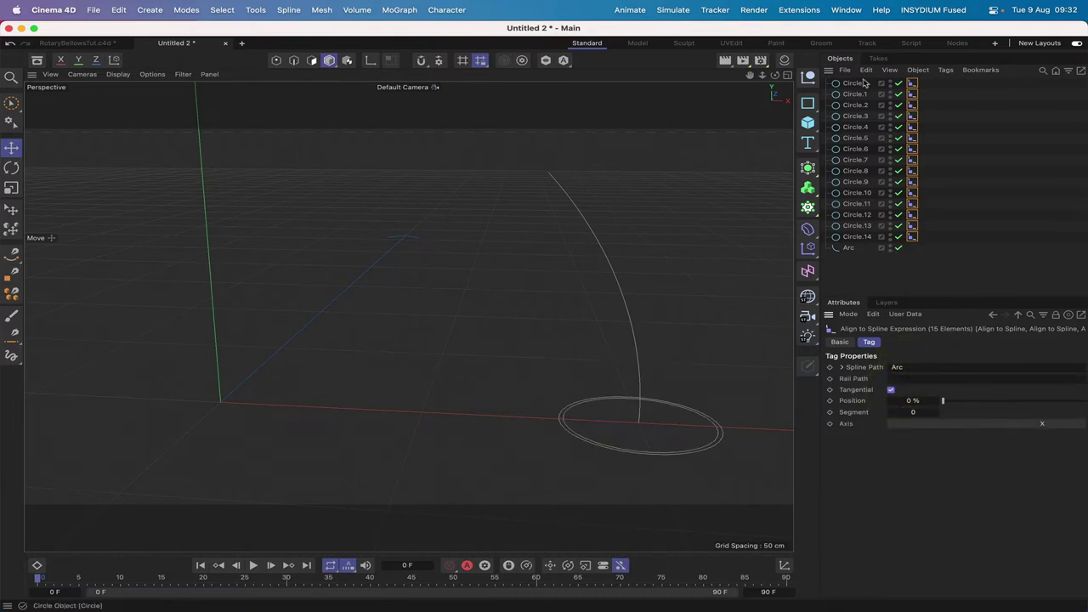
# Step: Place all fifteen circles under a new Loft generator and rename it Bellows
pyautogui.moveTo(869, 84); pyautogui.dragTo(845, 236)
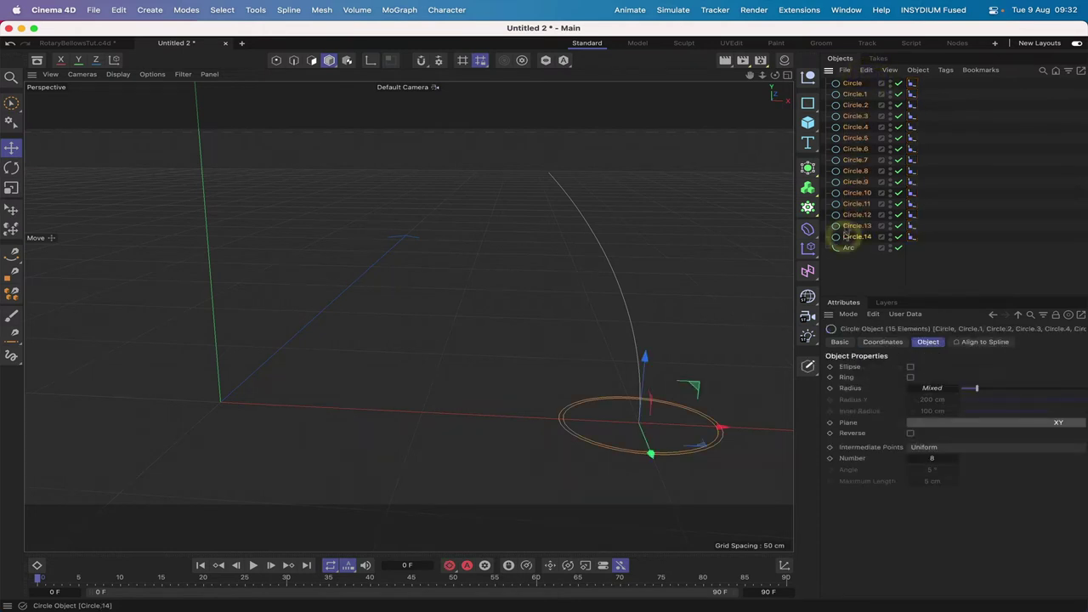
pyautogui.click(807, 167)
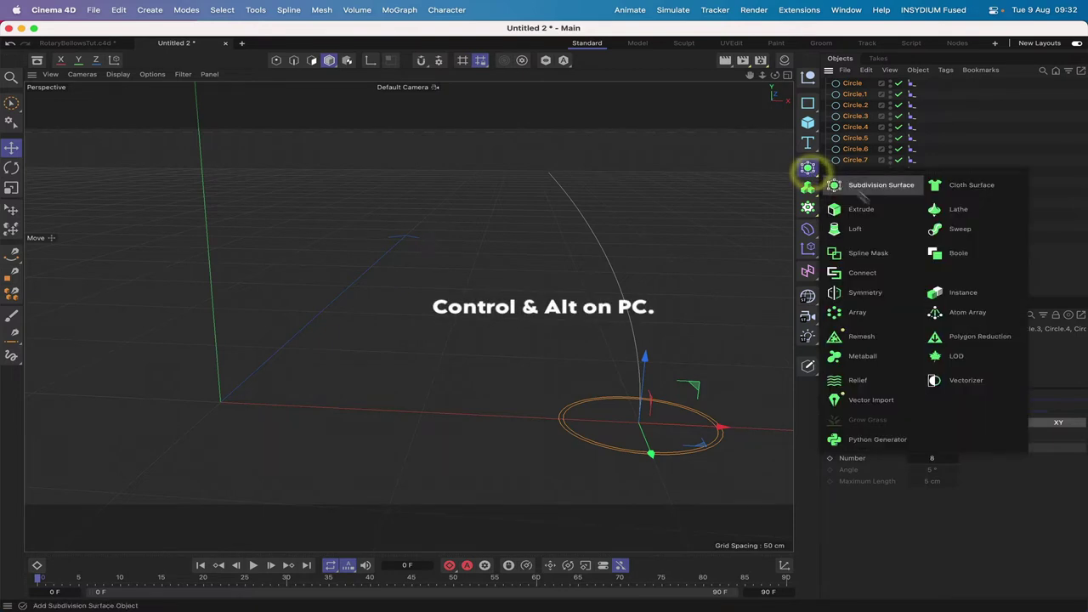
pyautogui.keyDown('alt'); pyautogui.keyDown('super'); pyautogui.click(871, 229); pyautogui.keyUp('super'); pyautogui.keyUp('alt')
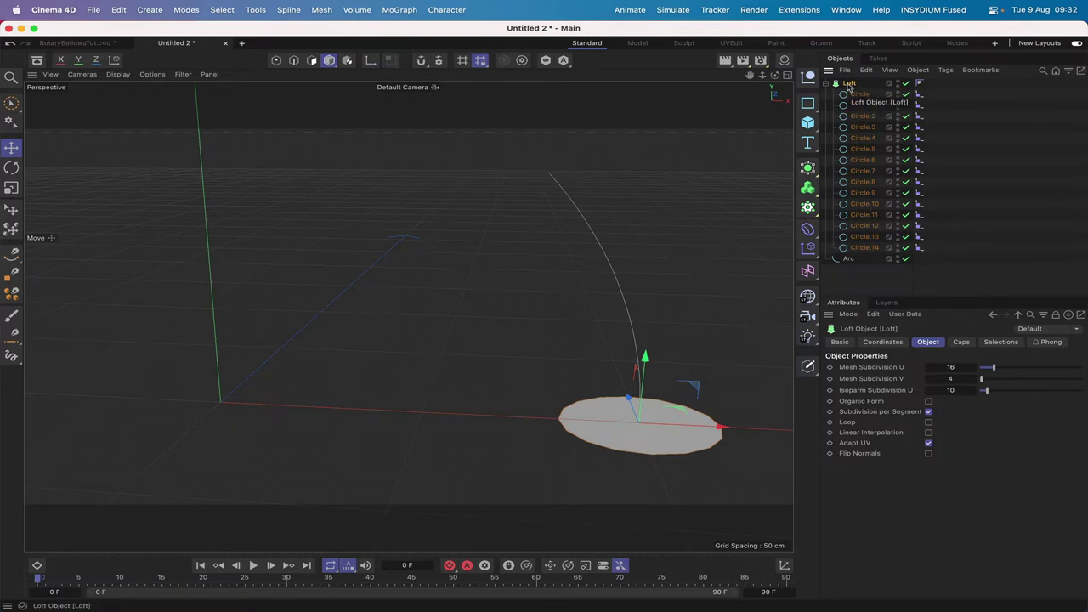
pyautogui.doubleClick(850, 83)
pyautogui.press('BackSpace')
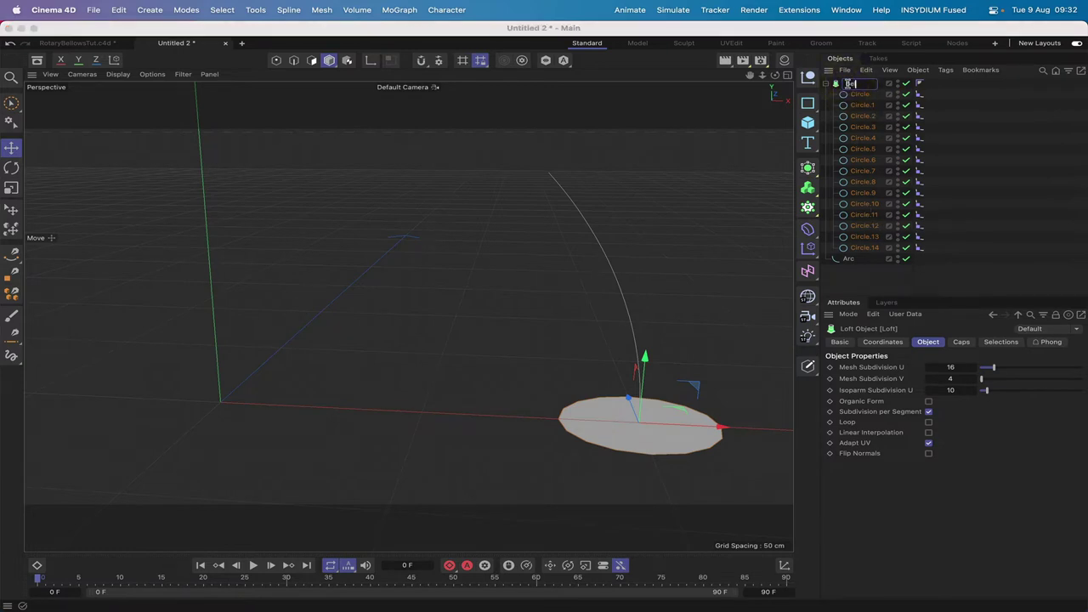
pyautogui.write('Bellows')
pyautogui.press('Return')
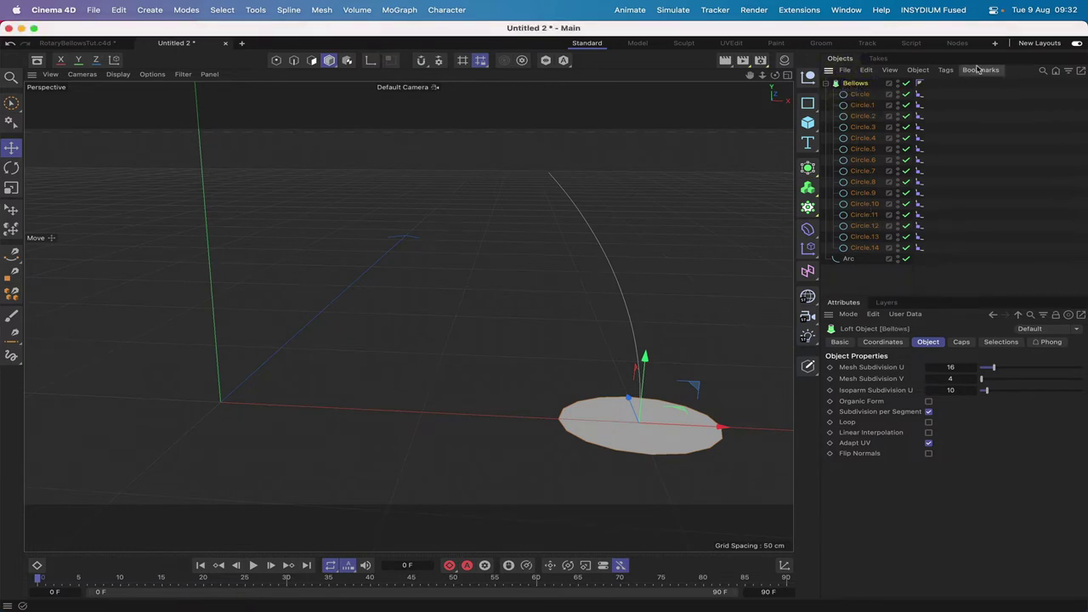
# Step: Add an XPresso tag to the Bellows loft and position its editor beside the circles
pyautogui.click(946, 70)
pyautogui.moveTo(987, 184)
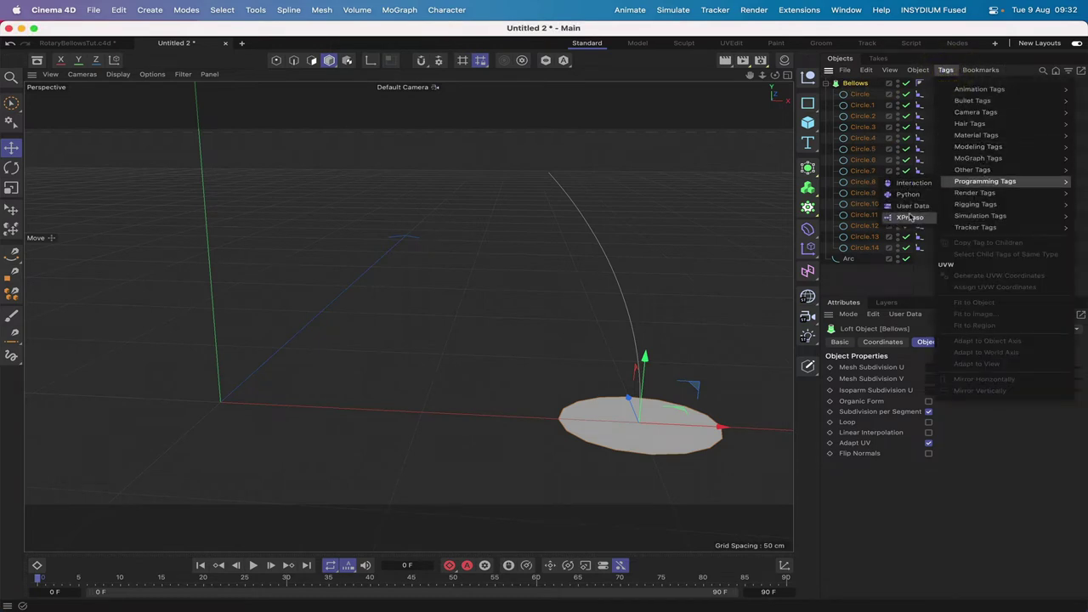
pyautogui.click(910, 218)
pyautogui.moveTo(906, 212); pyautogui.dragTo(329, 66)
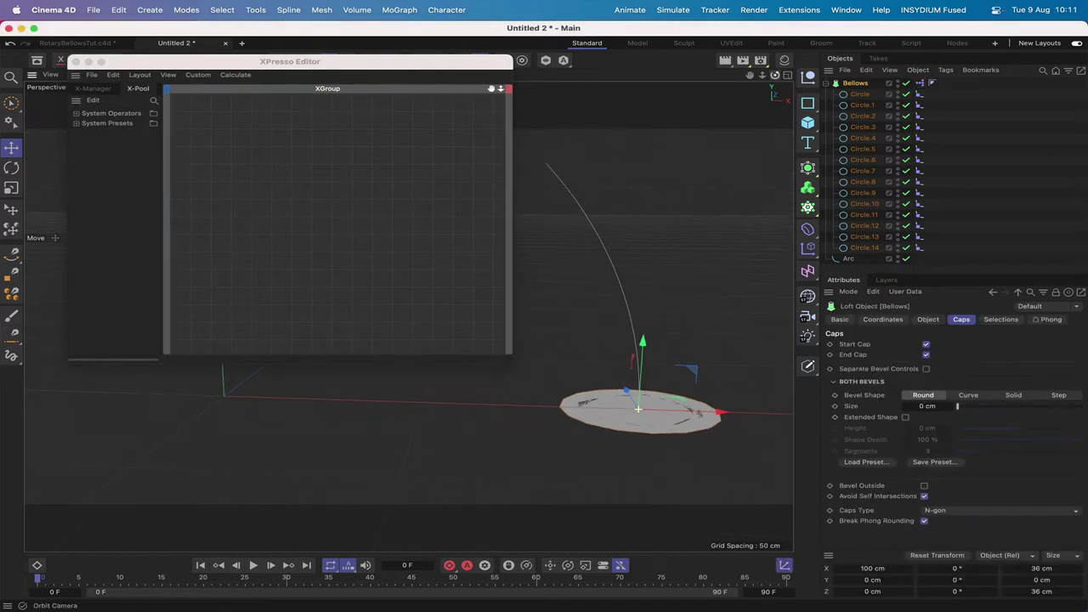
pyautogui.keyDown('alt'); pyautogui.moveTo(612, 407); pyautogui.dragTo(662, 410); pyautogui.keyUp('alt')
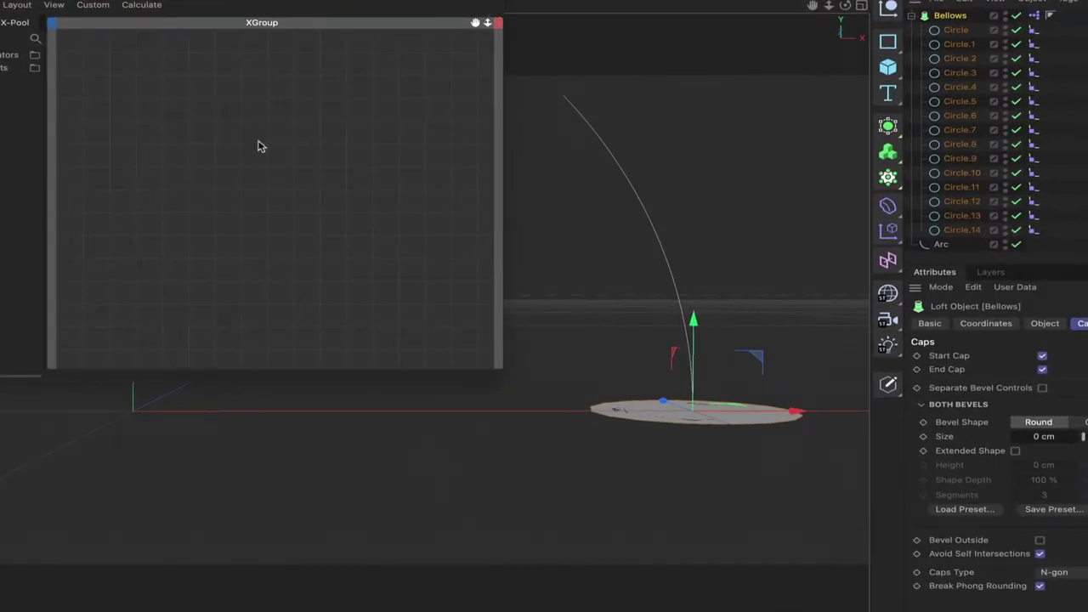
# Step: Add a Hierarchy iterator node referencing Bellows to the XPresso group
pyautogui.rightClick(123, 163)
pyautogui.moveTo(170, 189)
pyautogui.moveTo(267, 191)
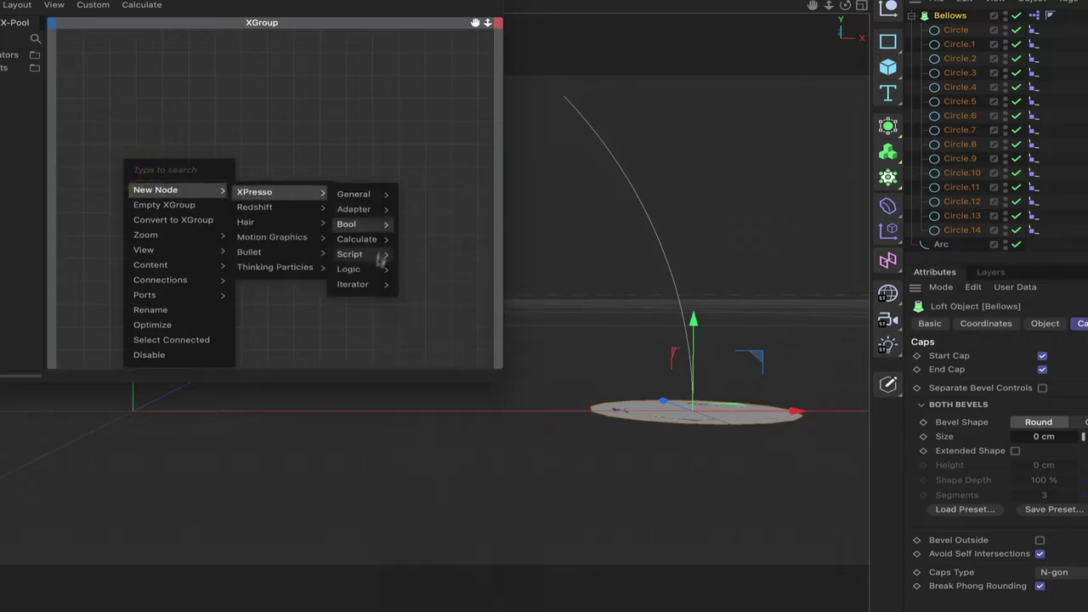
pyautogui.moveTo(376, 286)
pyautogui.click(425, 284)
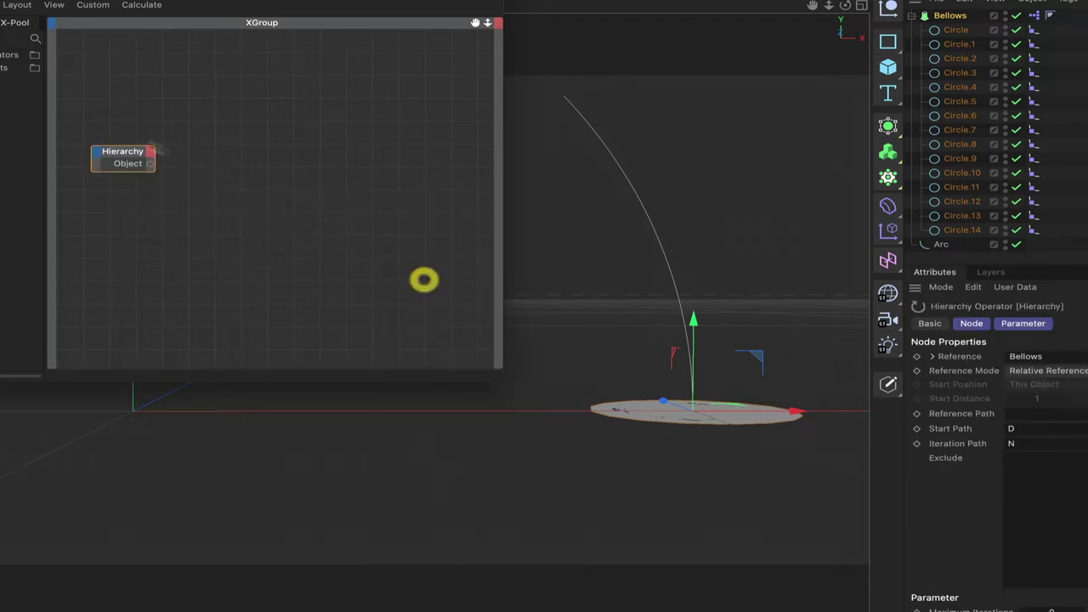
pyautogui.moveTo(123, 146); pyautogui.dragTo(123, 134)
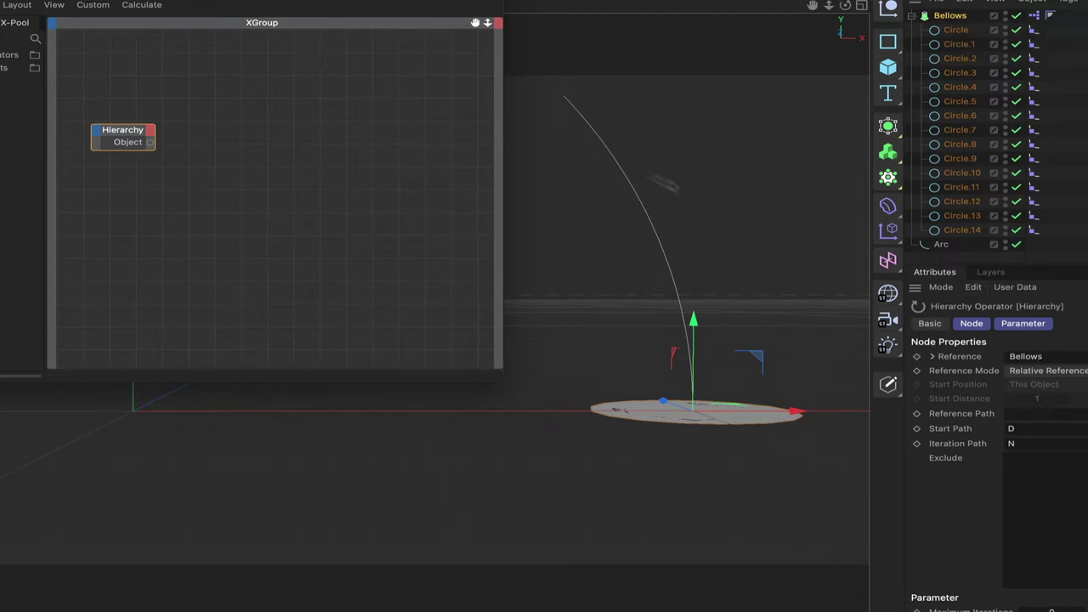
# Step: Add an Object Index node and connect the Hierarchy node's Object output to its Instance input
pyautogui.rightClick(203, 127)
pyautogui.moveTo(226, 153)
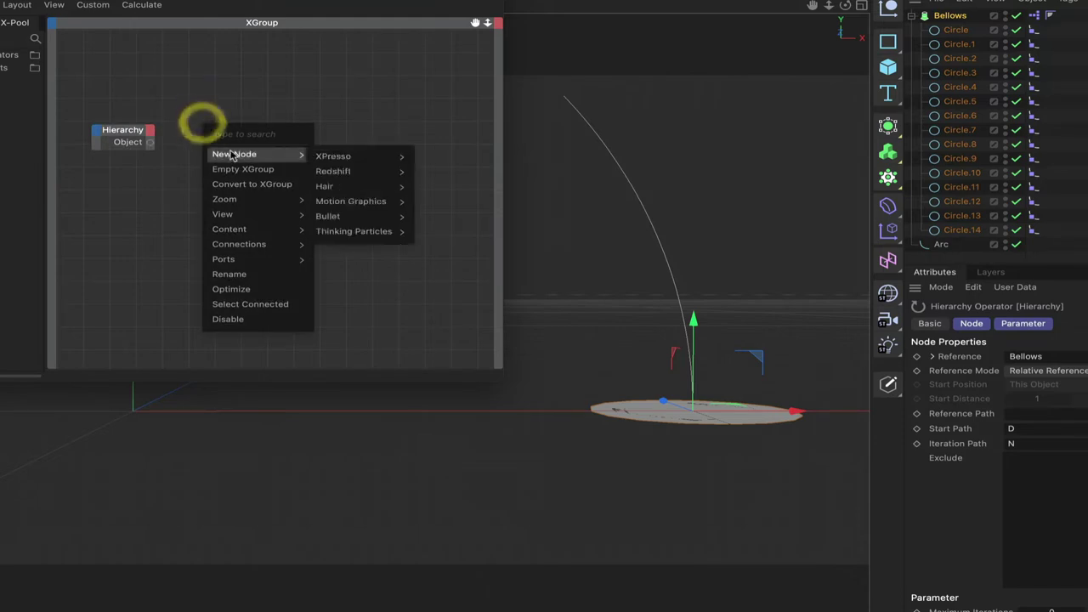
pyautogui.moveTo(393, 159)
pyautogui.moveTo(434, 158)
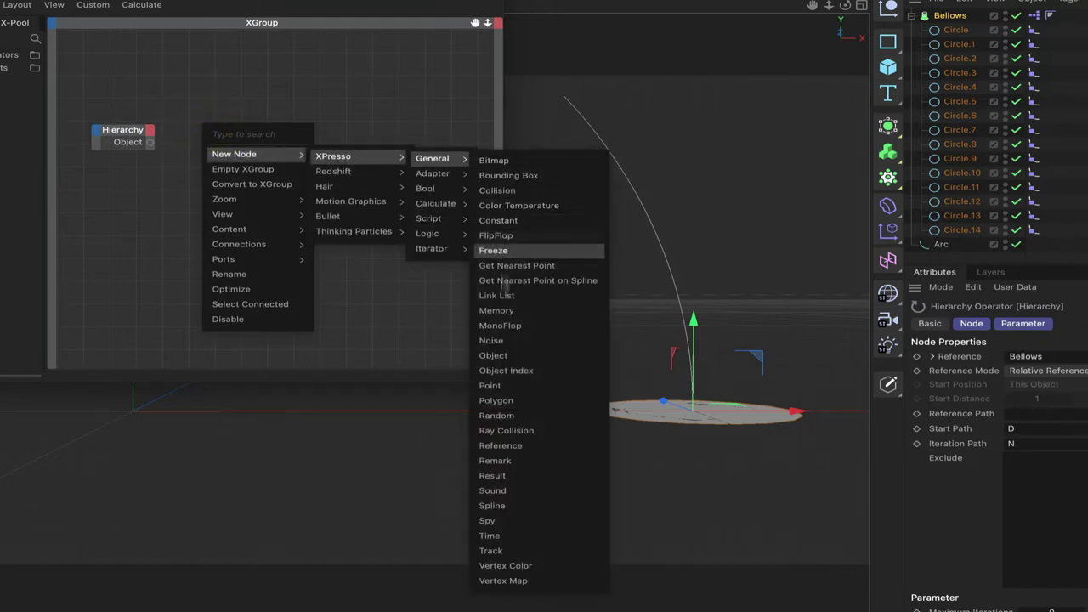
pyautogui.click(510, 371)
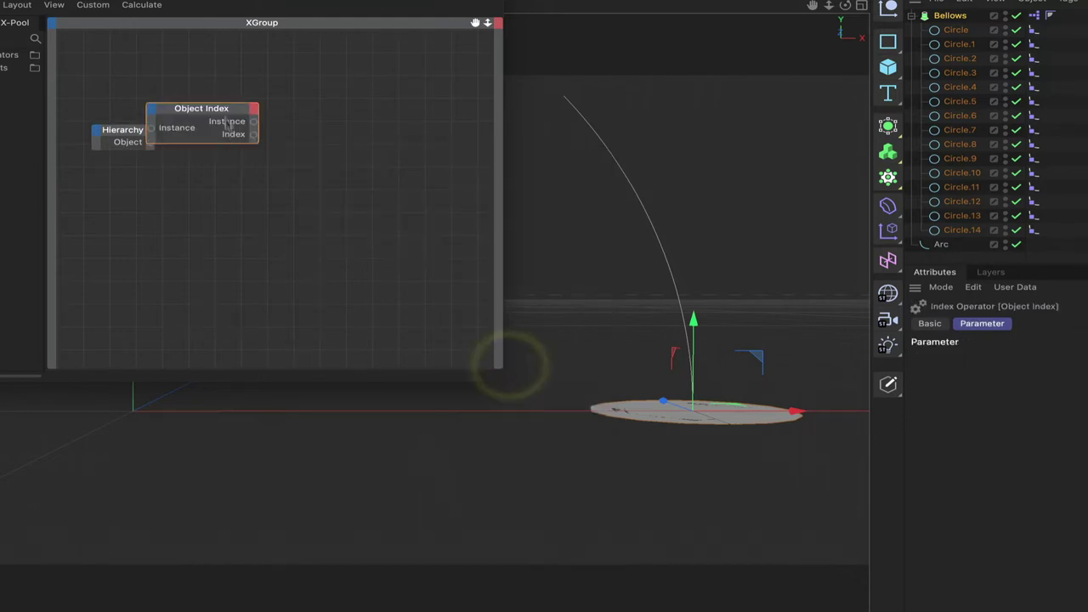
pyautogui.moveTo(223, 109); pyautogui.dragTo(281, 125)
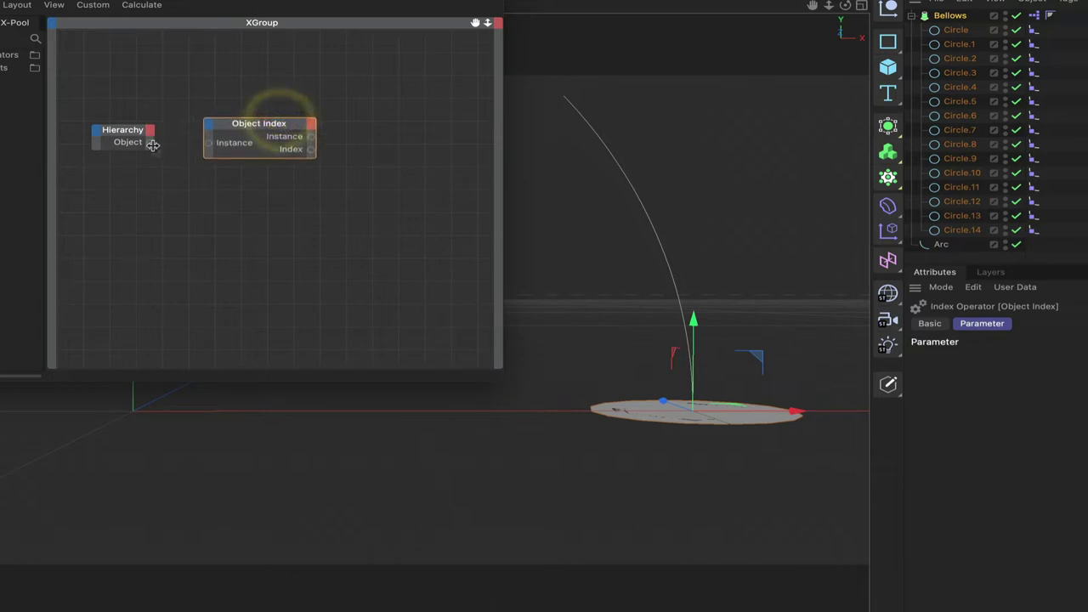
pyautogui.moveTo(150, 142); pyautogui.dragTo(204, 149)
pyautogui.click(210, 145)
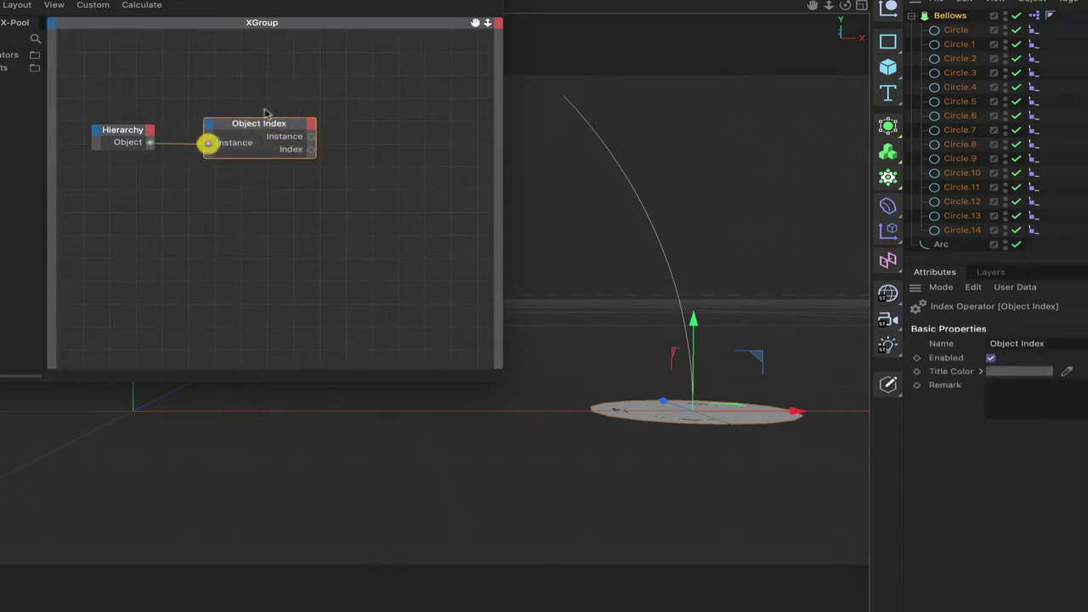
pyautogui.moveTo(272, 121); pyautogui.dragTo(262, 126)
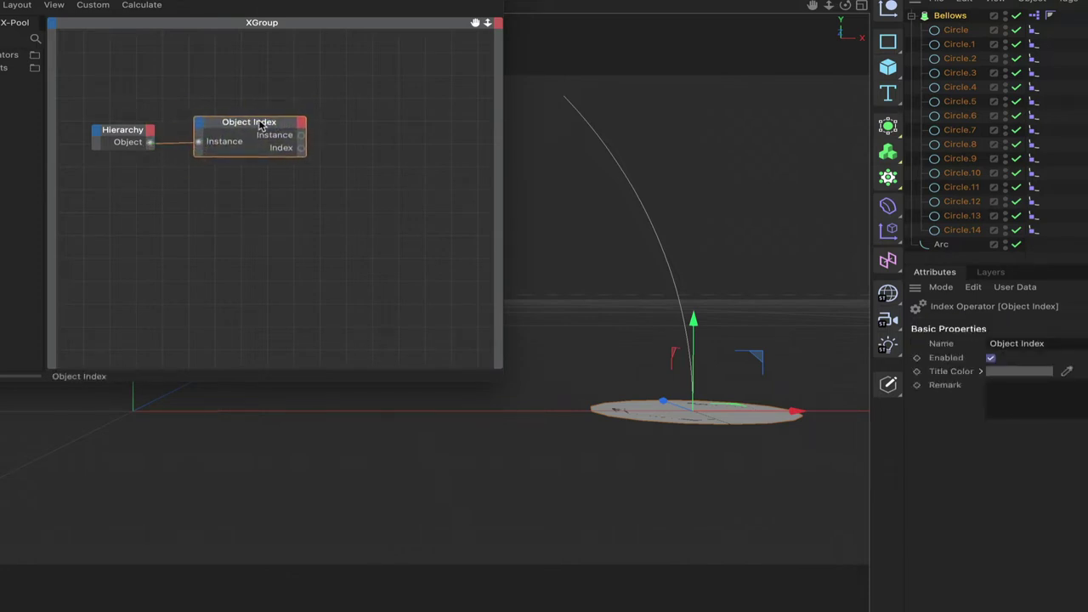
pyautogui.rightClick(331, 114)
pyautogui.click(323, 111)
pyautogui.click(340, 81)
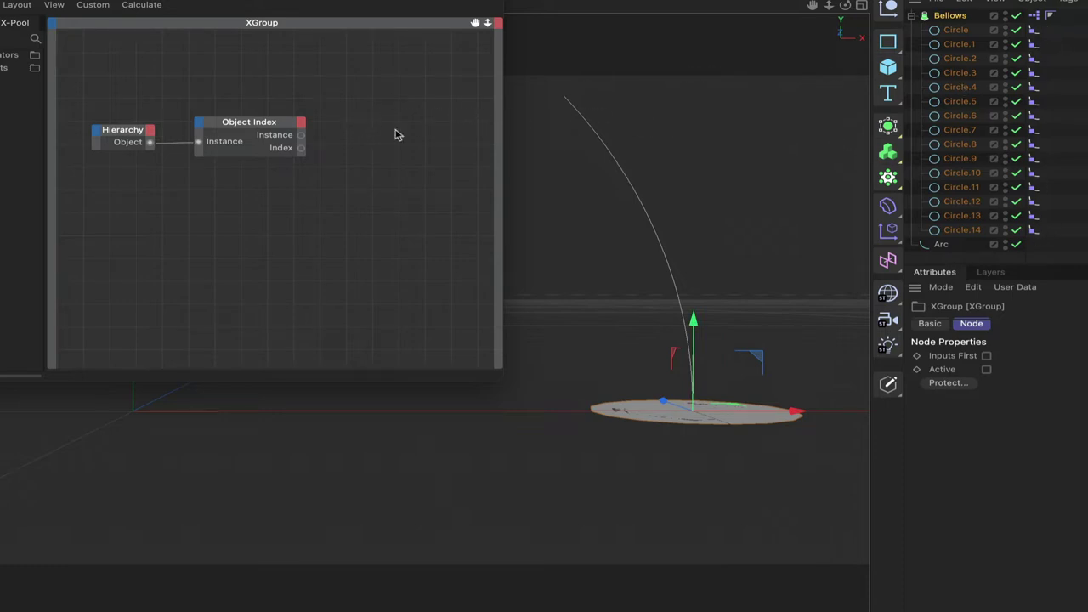
# Step: Add a Tag node fed by Object Index's Instance output and set its tag type to Align to Spline
pyautogui.rightClick(345, 144)
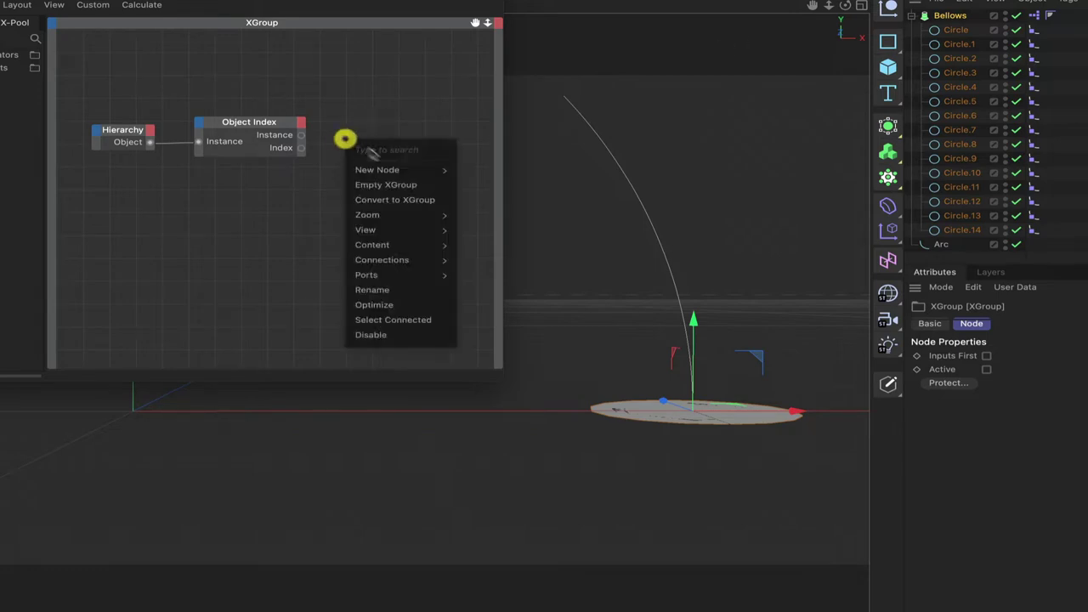
pyautogui.moveTo(377, 169)
pyautogui.moveTo(477, 171)
pyautogui.moveTo(578, 176)
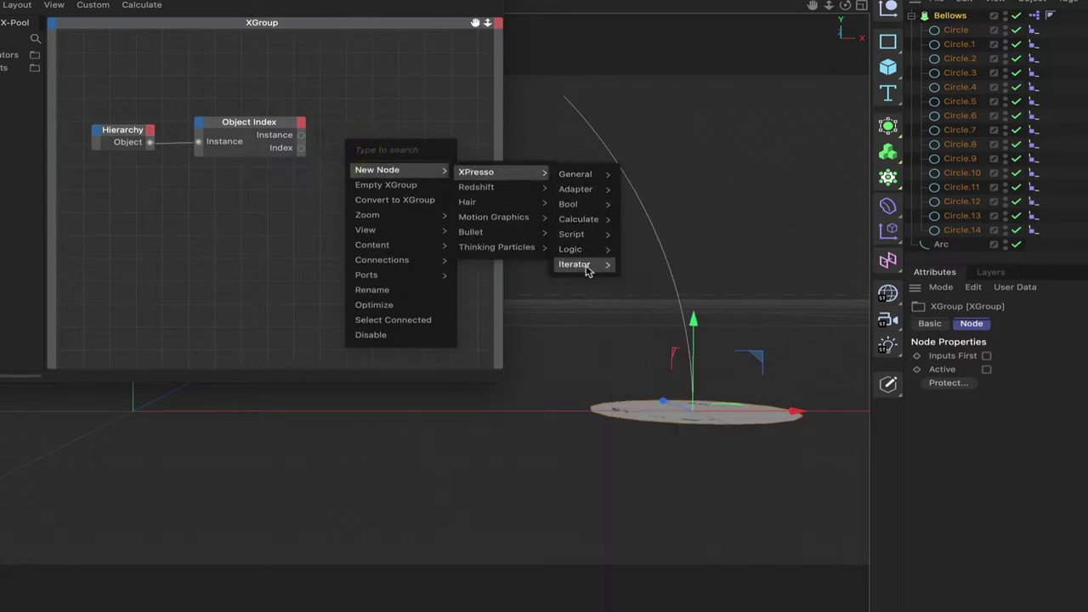
pyautogui.moveTo(587, 266)
pyautogui.click(651, 343)
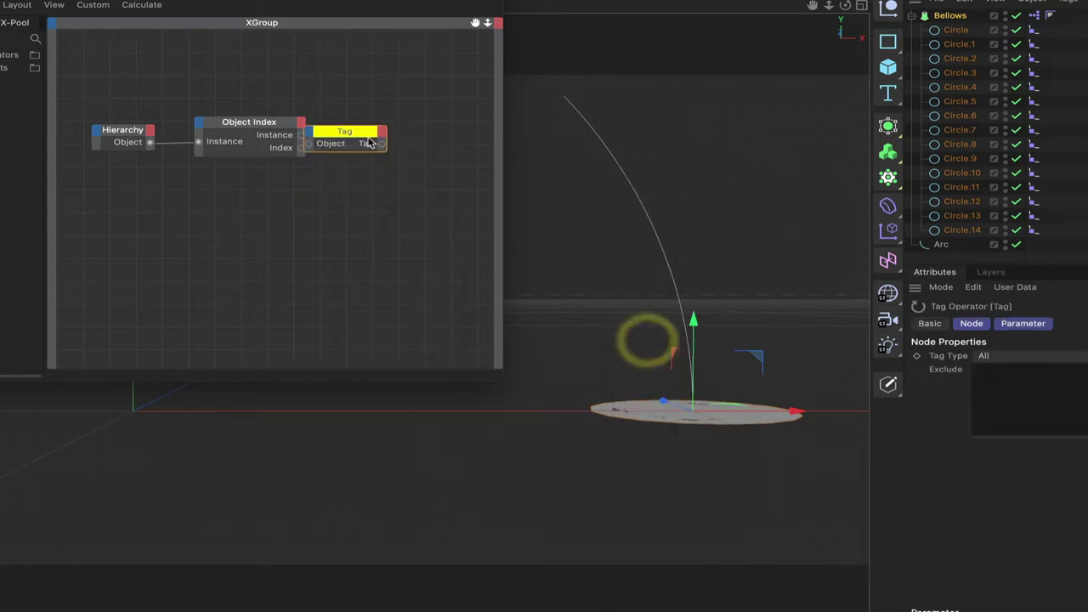
pyautogui.moveTo(344, 132); pyautogui.dragTo(391, 95)
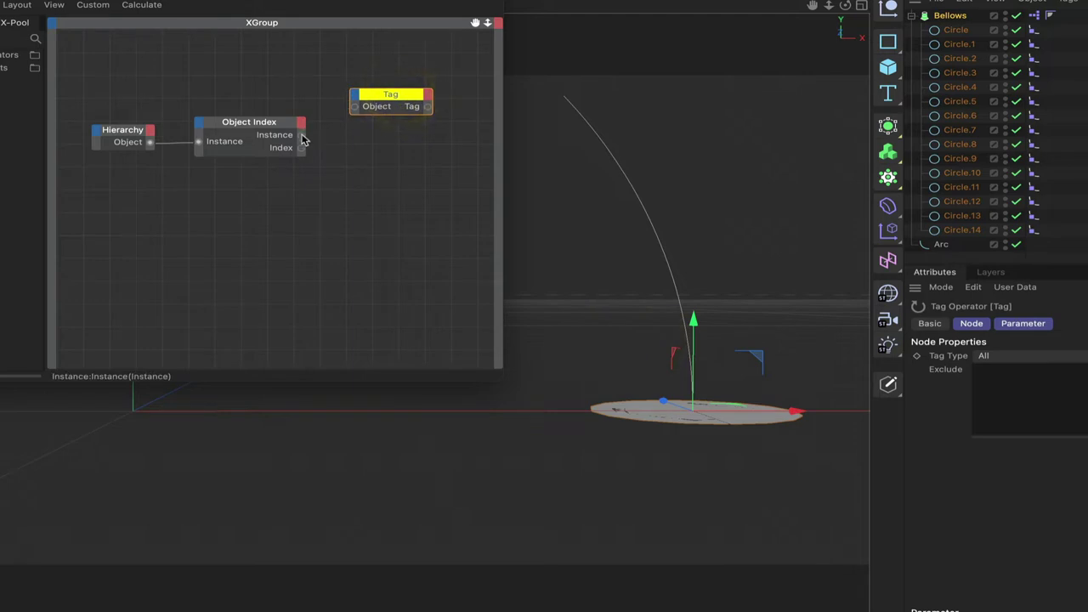
pyautogui.moveTo(310, 135); pyautogui.dragTo(380, 96)
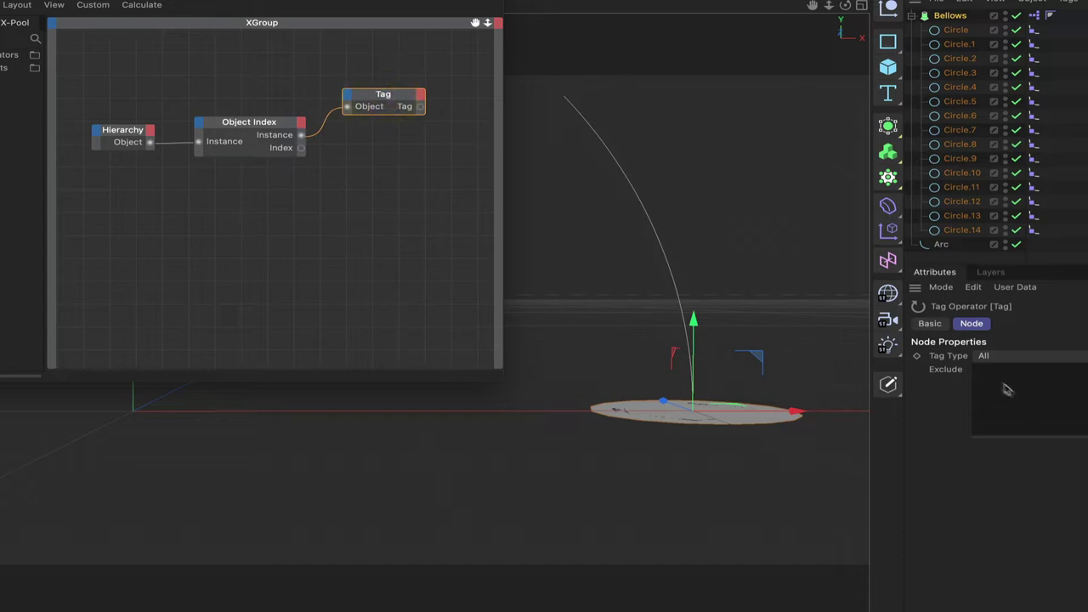
pyautogui.click(997, 358)
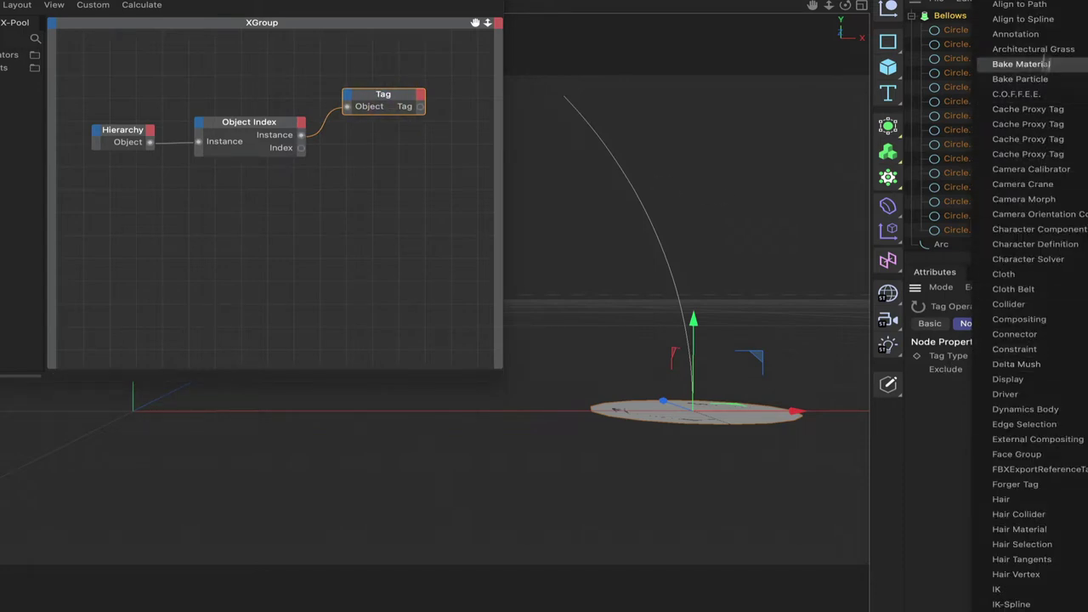
pyautogui.click(1024, 19)
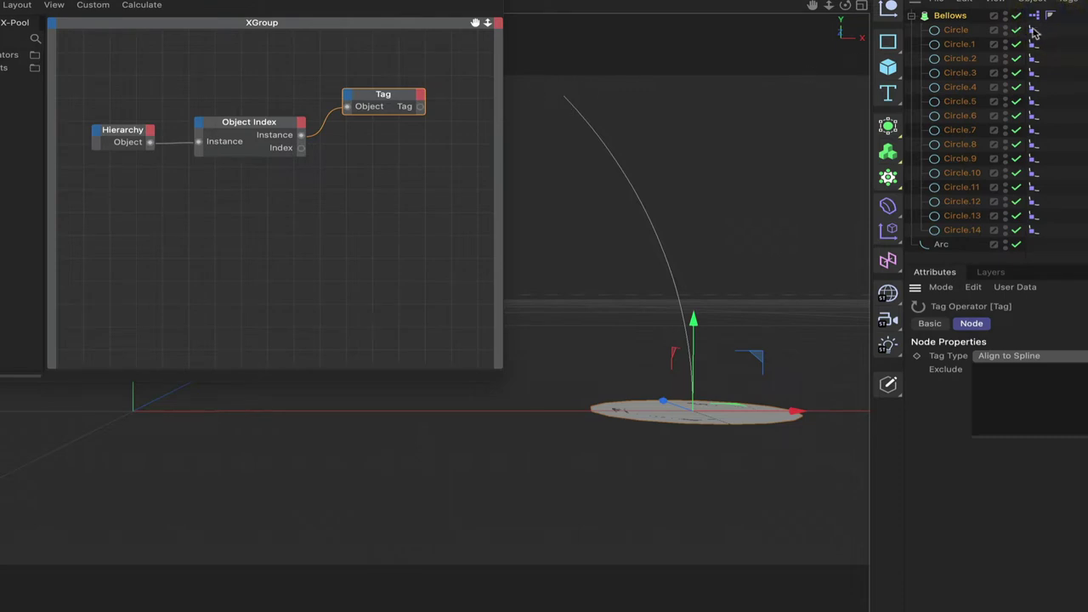
# Step: Add the first circle's Align to Spline tag as a node beside the Tag node and widen the XPresso editor to fit it
pyautogui.moveTo(1034, 32); pyautogui.dragTo(474, 135)
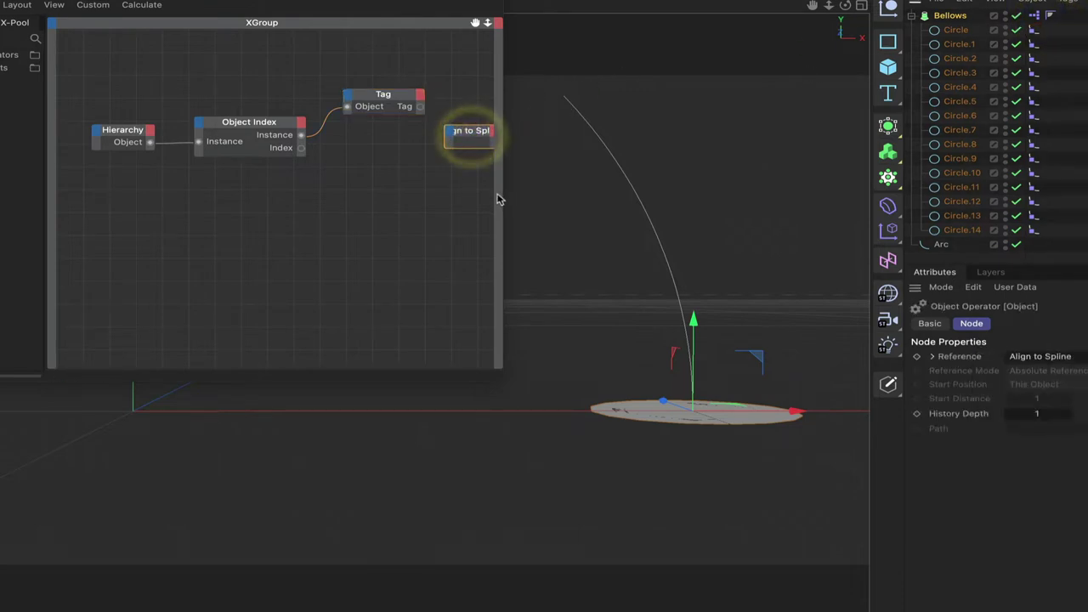
pyautogui.click(531, 199)
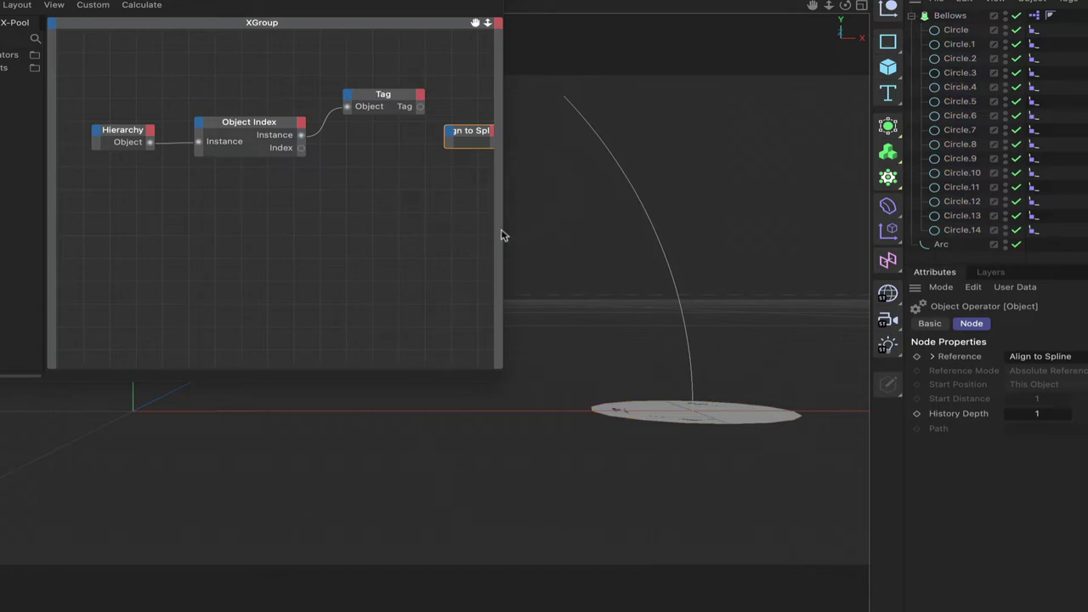
pyautogui.click(498, 350)
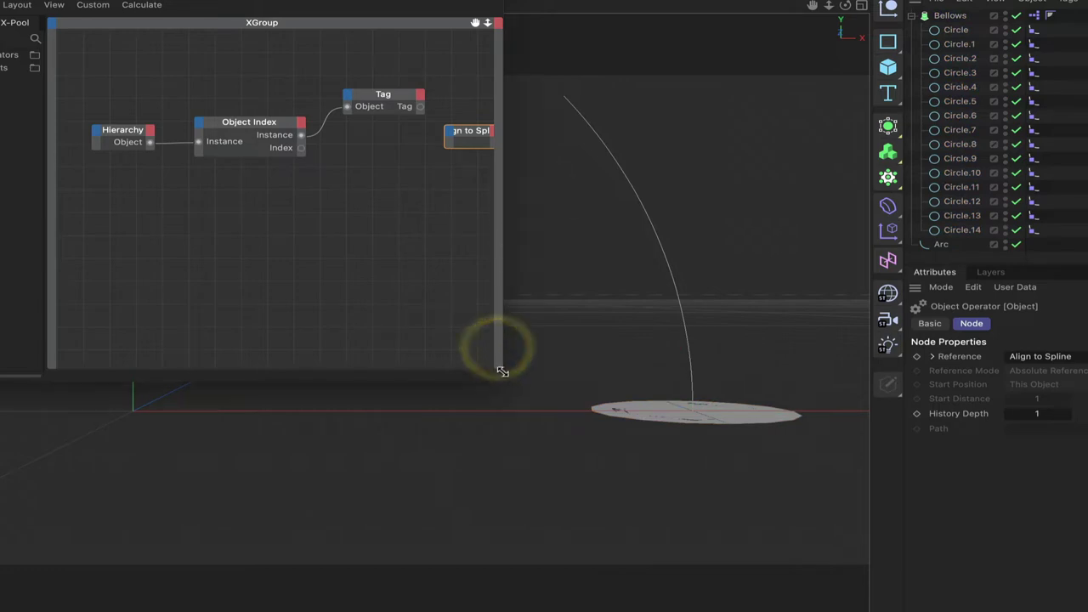
pyautogui.click(501, 368)
pyautogui.moveTo(504, 369); pyautogui.dragTo(641, 338)
pyautogui.moveTo(618, 26); pyautogui.dragTo(563, 20)
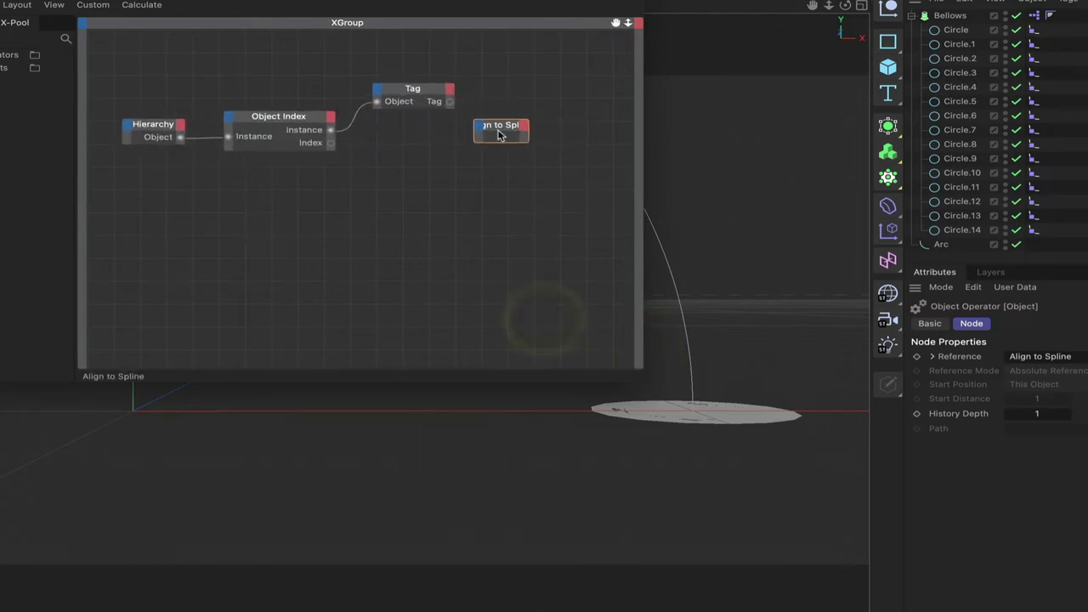
pyautogui.moveTo(499, 130); pyautogui.dragTo(525, 130)
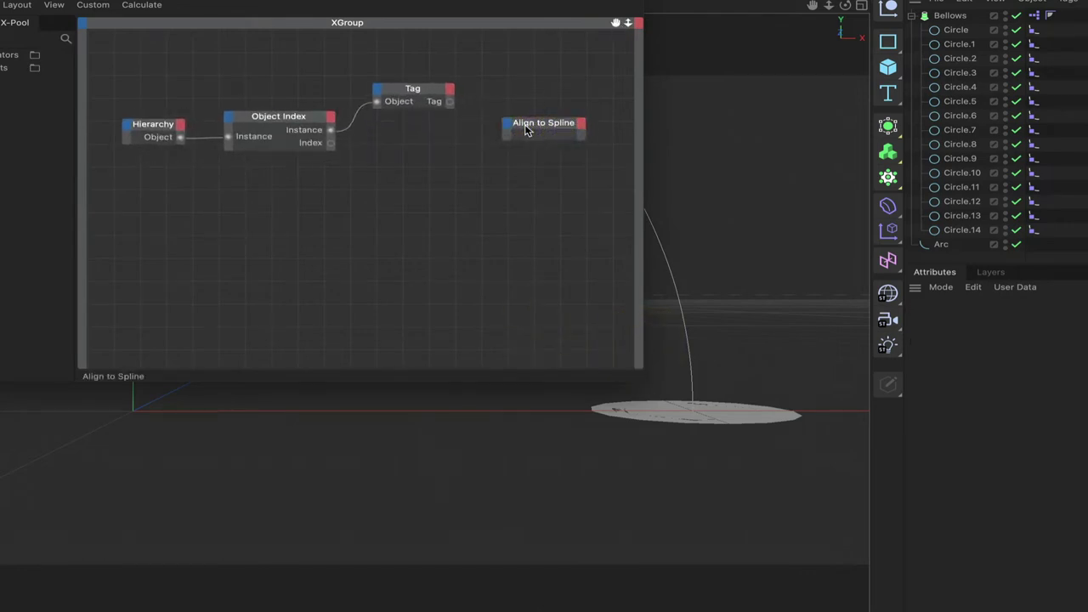
# Step: Give the Align to Spline node Object and Position inputs, and connect the Tag node's output to its Object input
pyautogui.click(507, 126)
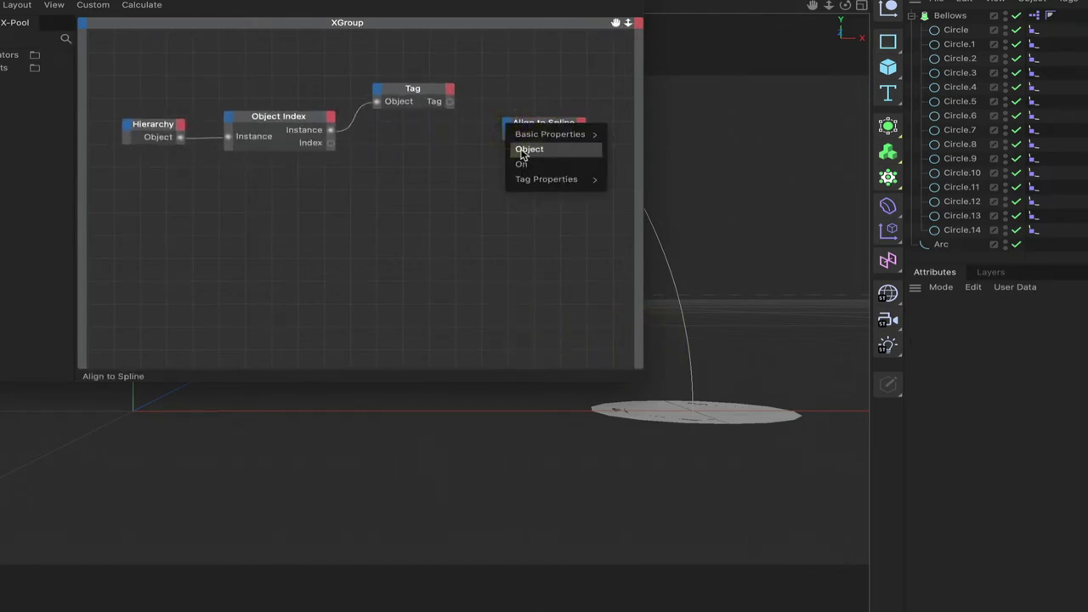
pyautogui.click(527, 152)
pyautogui.click(506, 127)
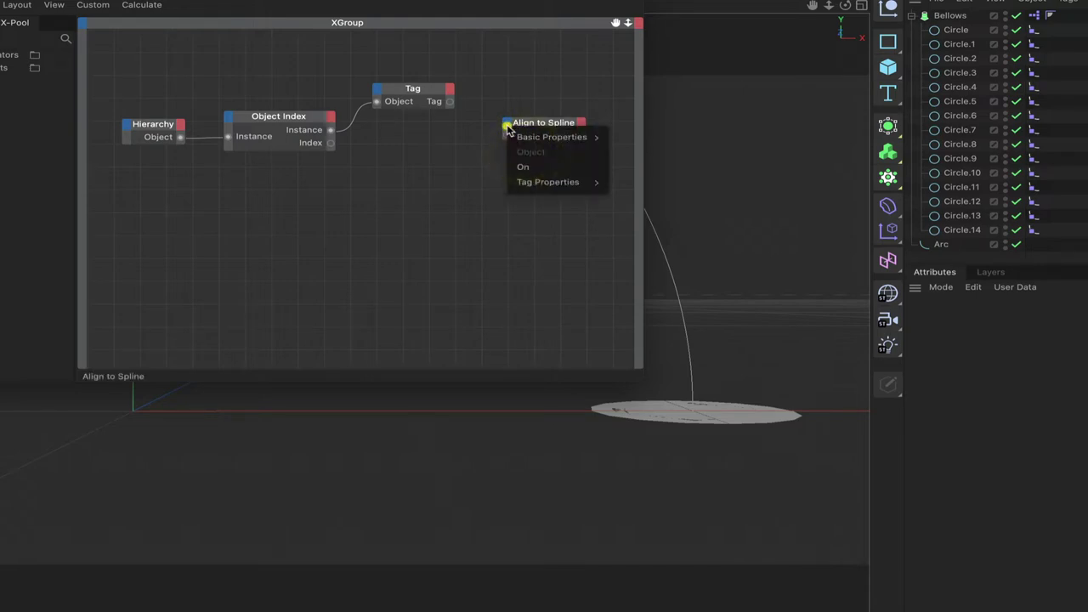
pyautogui.moveTo(524, 183)
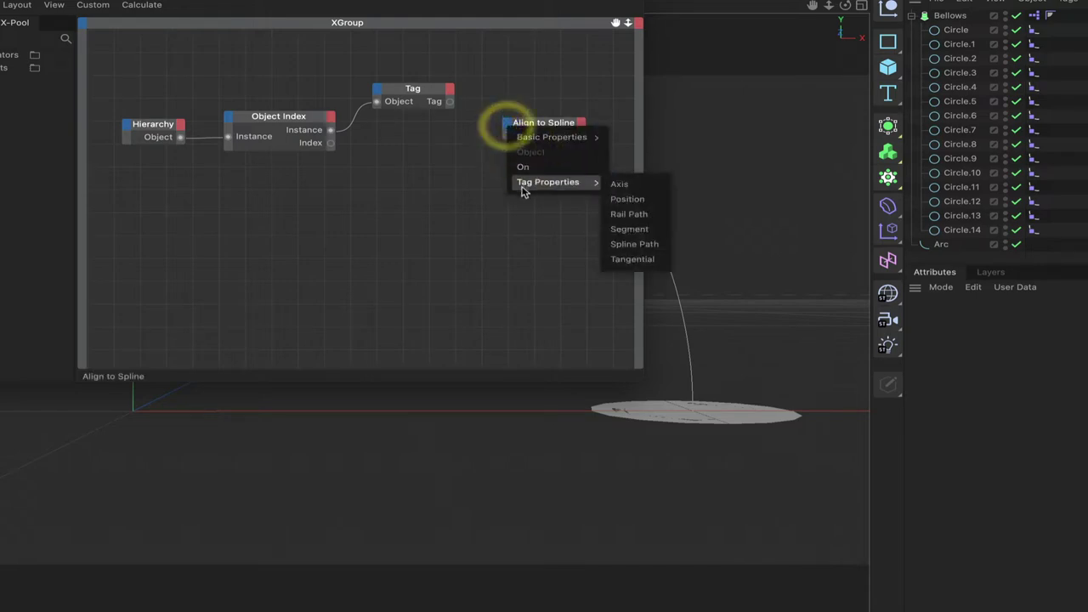
pyautogui.click(629, 200)
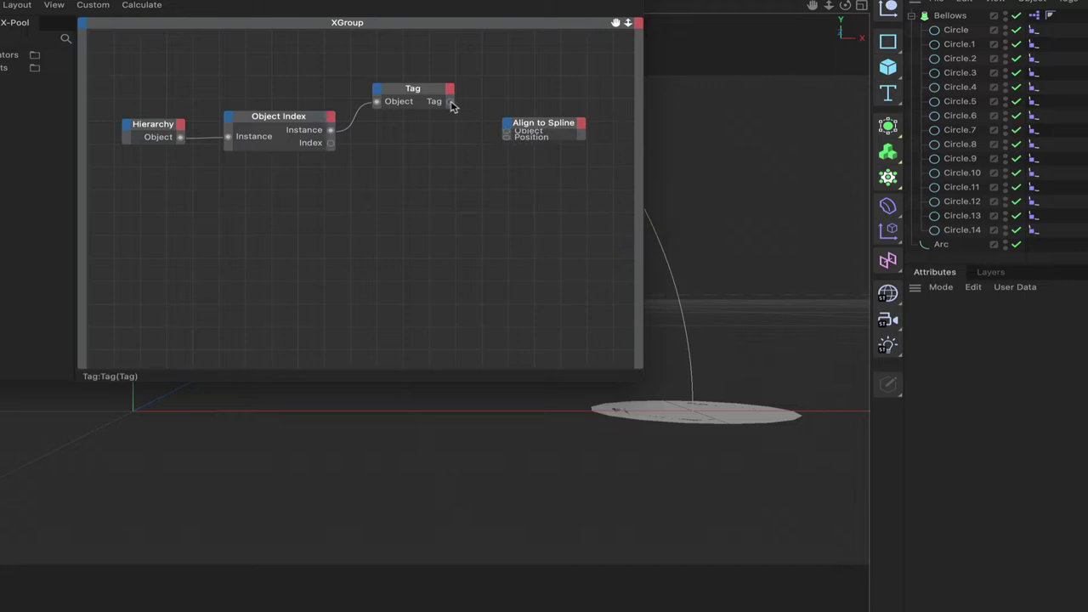
pyautogui.moveTo(451, 102); pyautogui.dragTo(507, 133)
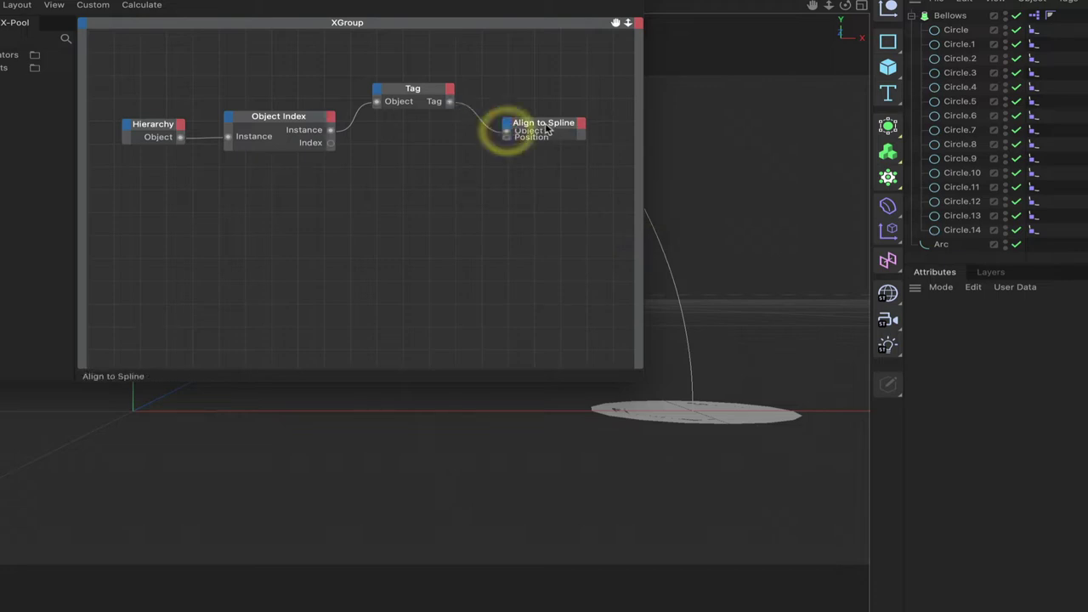
pyautogui.click(514, 129)
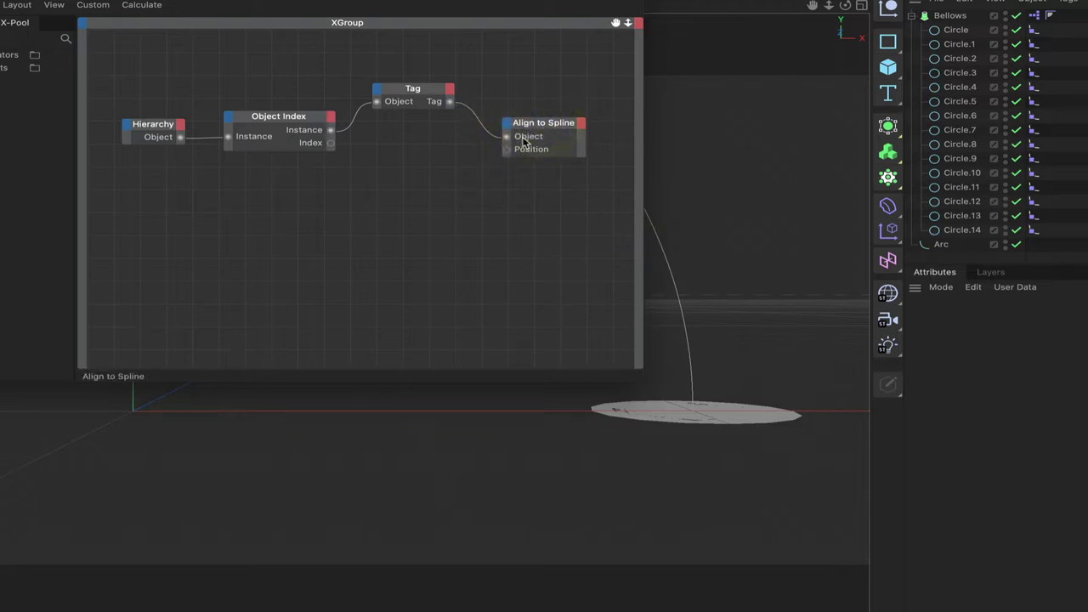
# Step: Add a Math node below the Tag node, set to Divide with its second input at 14
pyautogui.rightClick(370, 188)
pyautogui.moveTo(408, 216)
pyautogui.moveTo(539, 219)
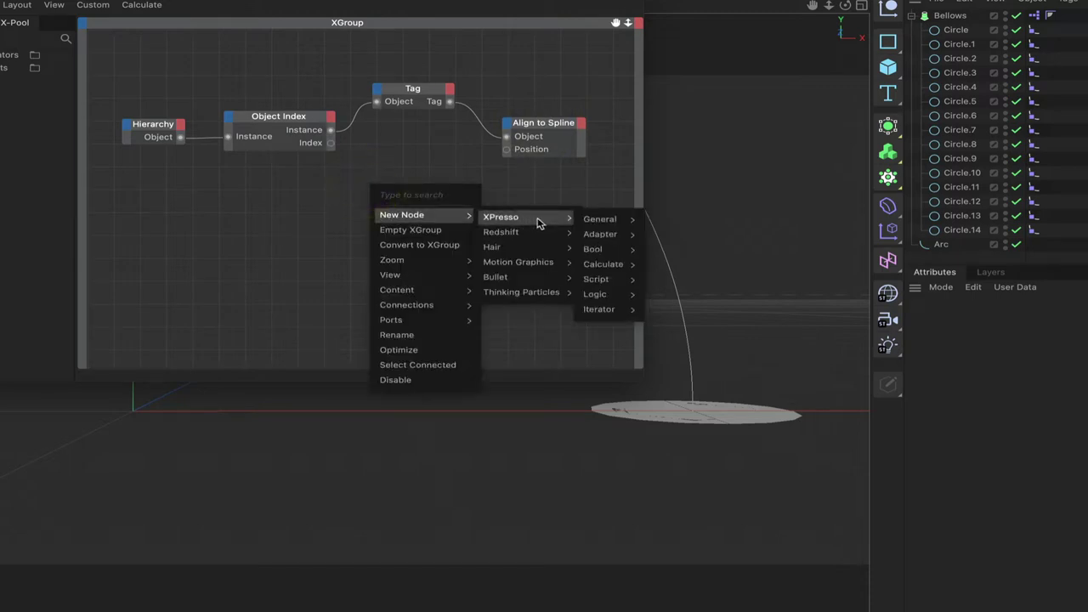
pyautogui.moveTo(592, 221)
pyautogui.moveTo(603, 264)
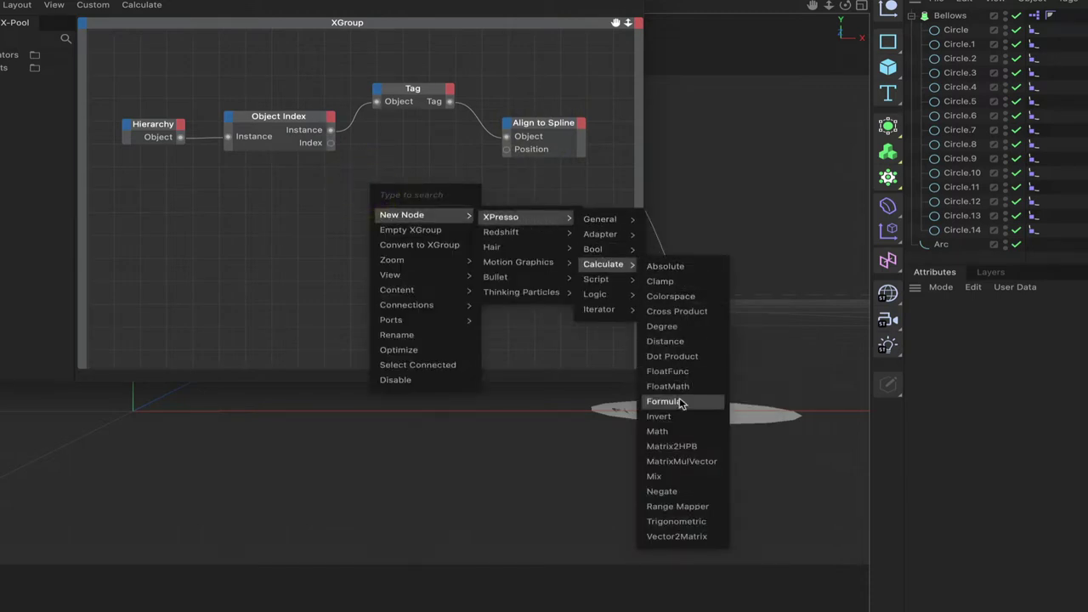
pyautogui.click(680, 435)
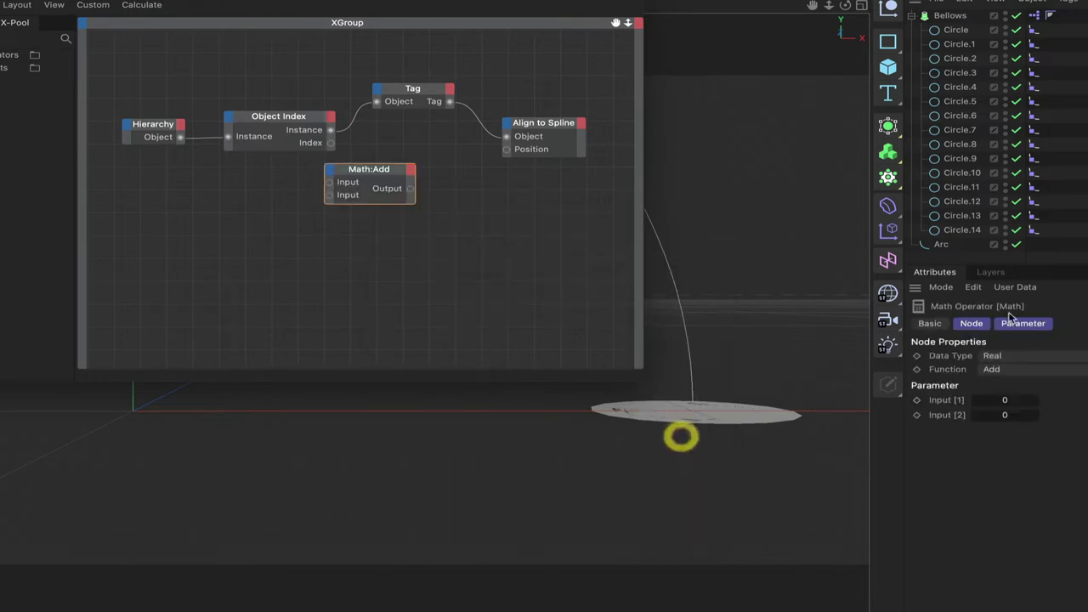
pyautogui.click(1019, 371)
pyautogui.click(1012, 430)
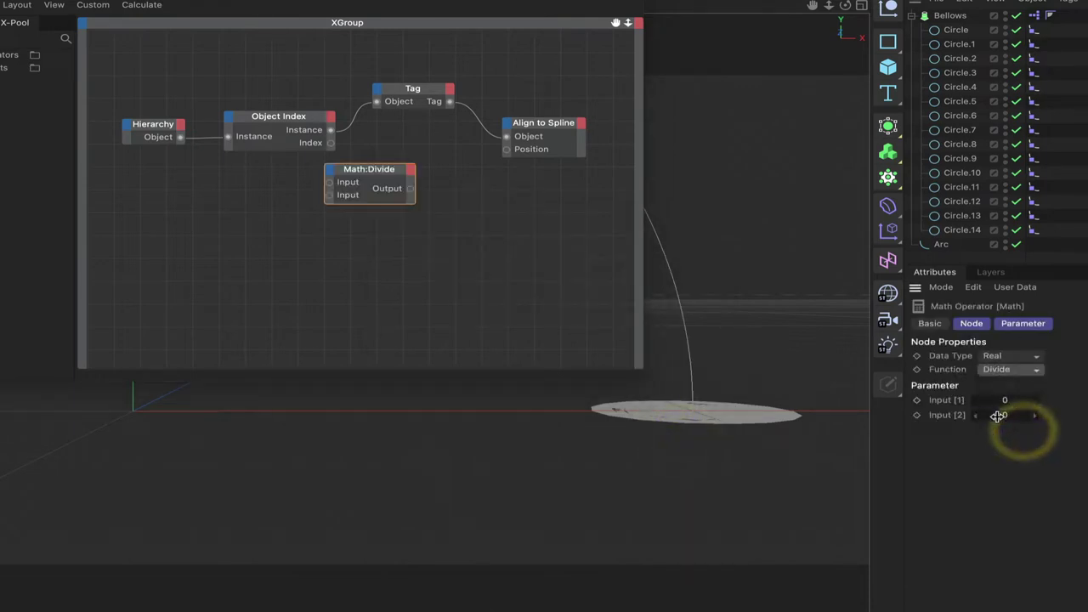
pyautogui.click(997, 415)
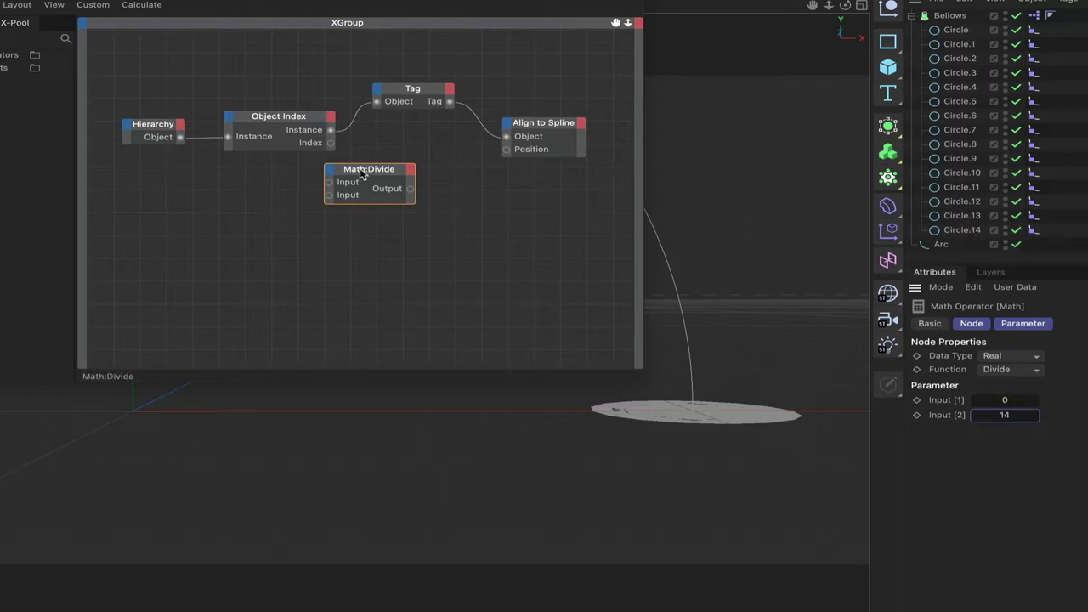
# Step: Connect Object Index's Index output to the Divide node's first input, and the Divide output to Align to Spline's Position
pyautogui.moveTo(363, 173); pyautogui.dragTo(406, 172)
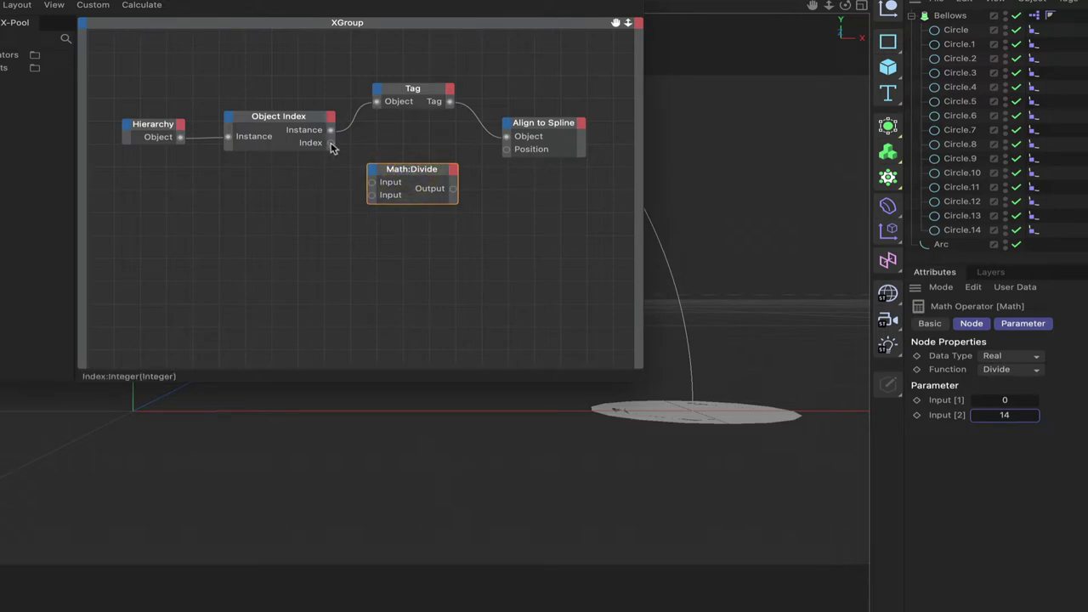
pyautogui.moveTo(331, 143); pyautogui.dragTo(372, 187)
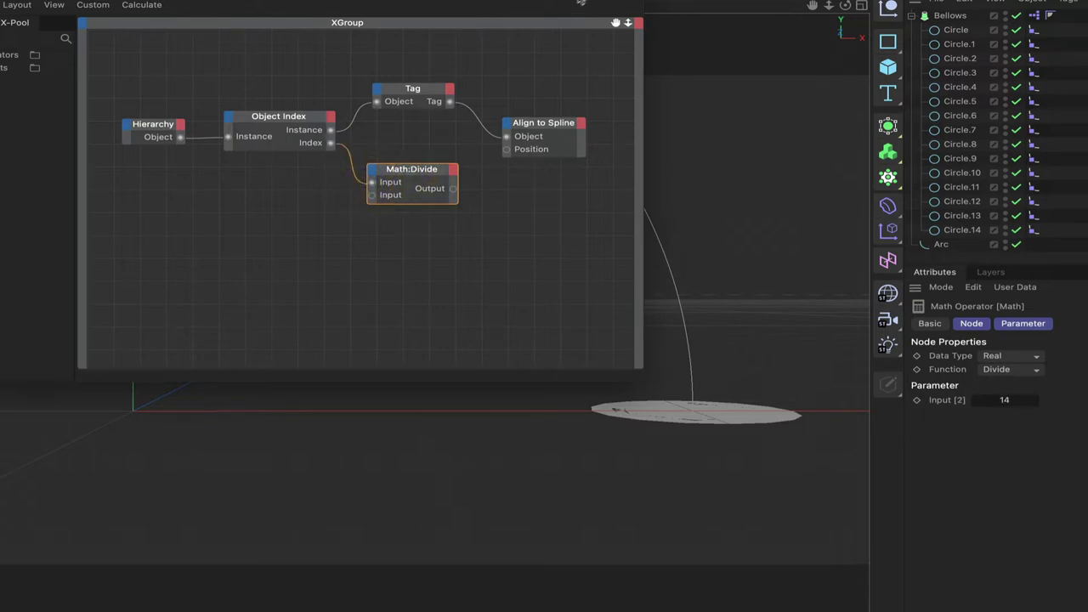
pyautogui.moveTo(570, 22); pyautogui.dragTo(358, 2)
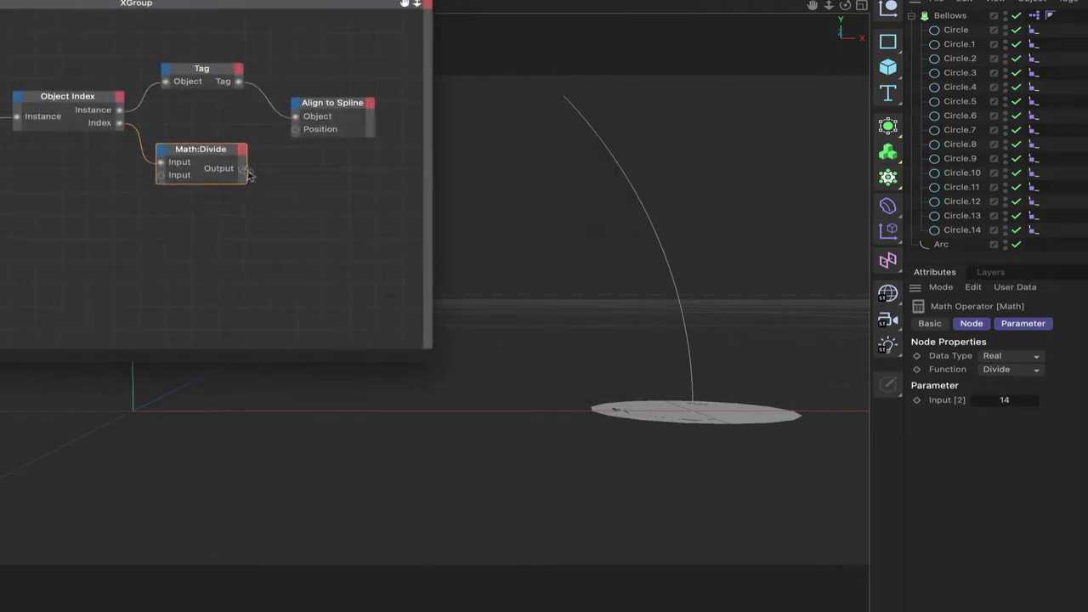
pyautogui.moveTo(242, 173); pyautogui.dragTo(296, 134)
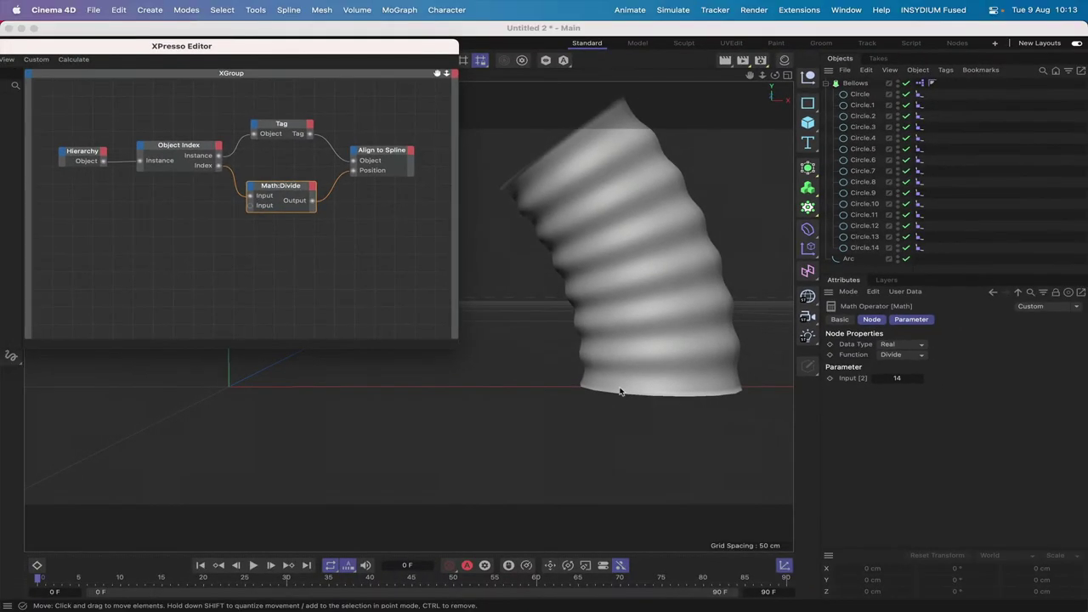
# Step: Try a Z rotation of 0° on the first circle and restore it to 90°
pyautogui.click(860, 95)
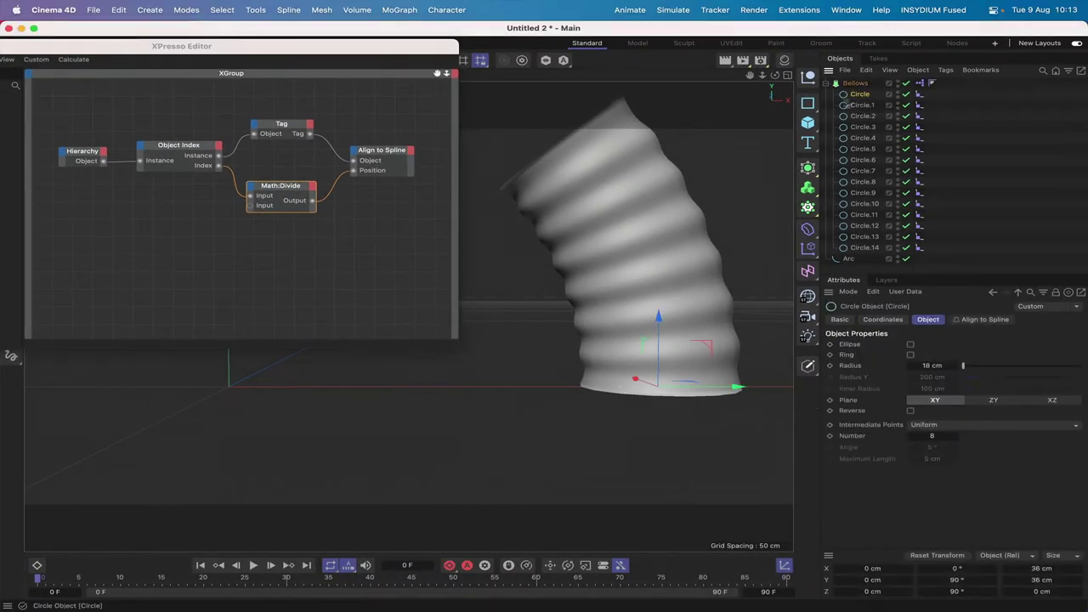
pyautogui.click(955, 593)
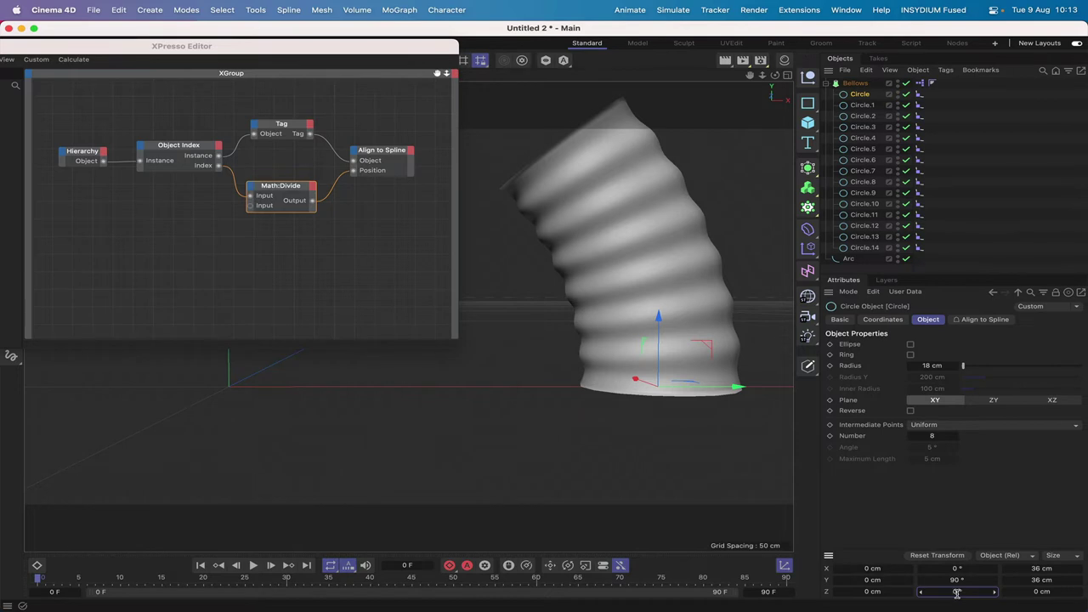
pyautogui.write('0')
pyautogui.press('Return')
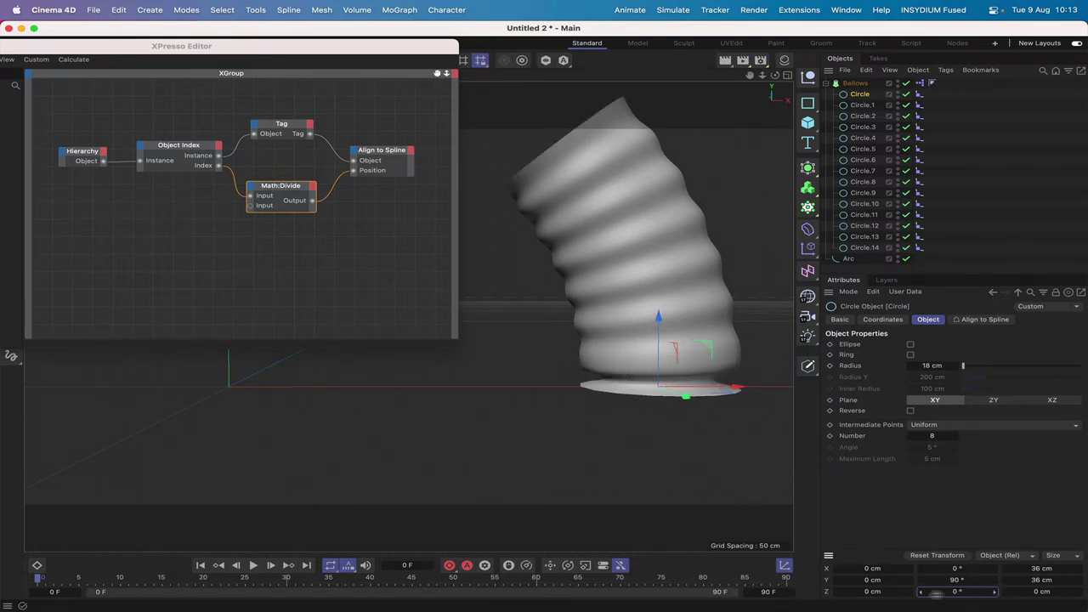
pyautogui.doubleClick(953, 594)
pyautogui.write('90')
pyautogui.press('Return')
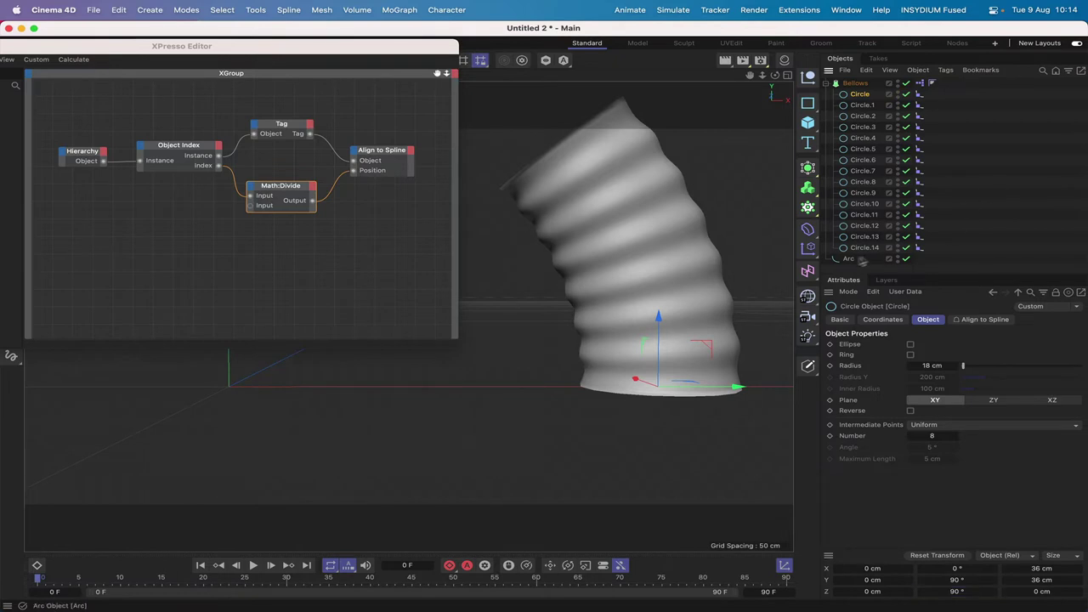
# Step: Set the arc's end angle to 18° to compress the bellows
pyautogui.click(849, 260)
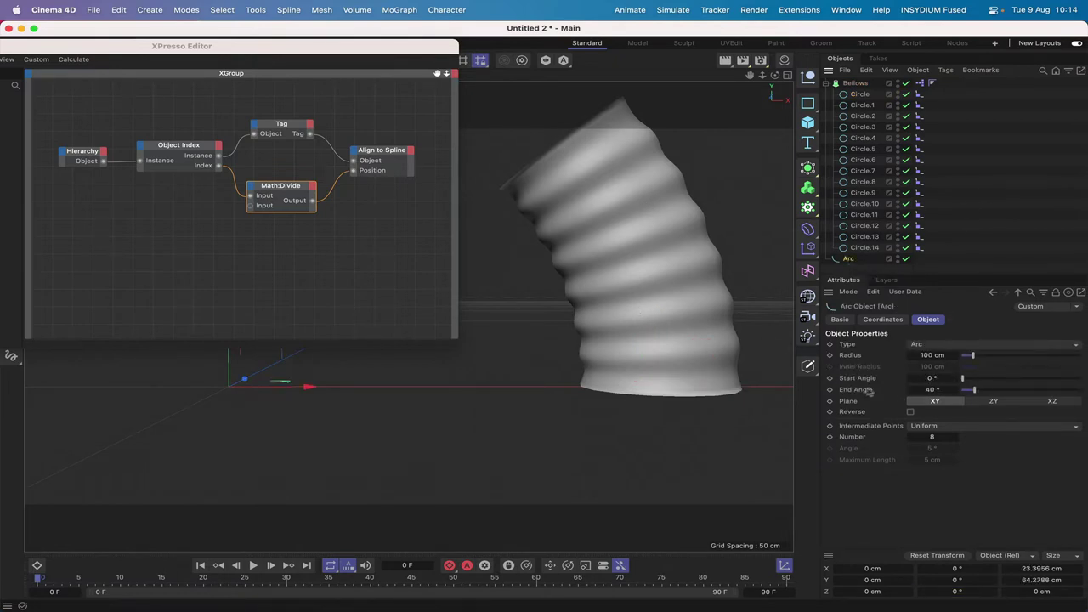
pyautogui.moveTo(975, 392); pyautogui.dragTo(966, 390)
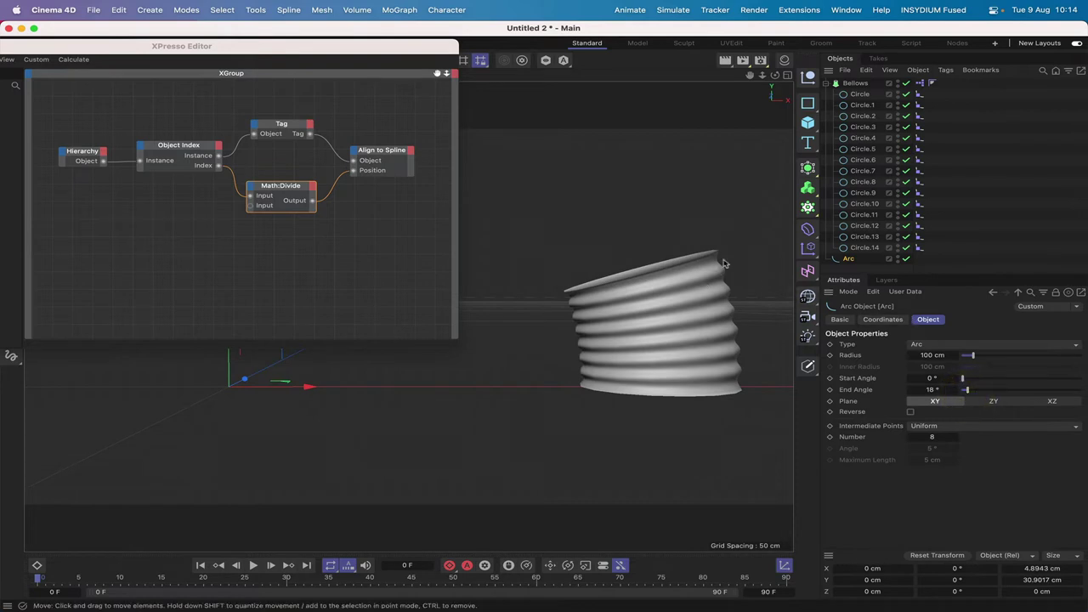
# Step: Compare the radii of the first circle and Circle.1 in the Bellows hierarchy
pyautogui.click(862, 106)
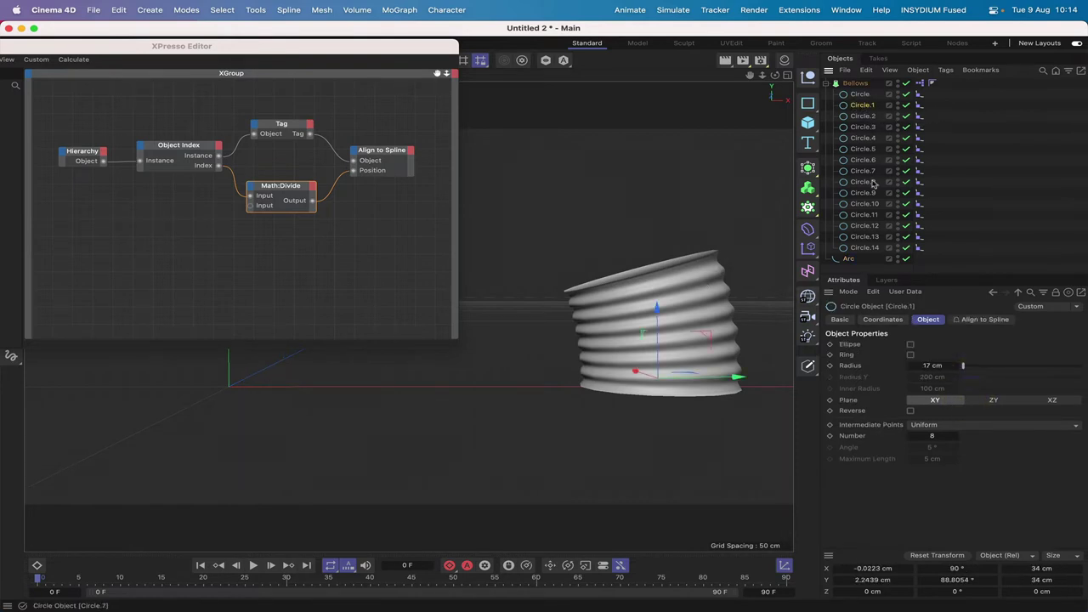
pyautogui.click(860, 95)
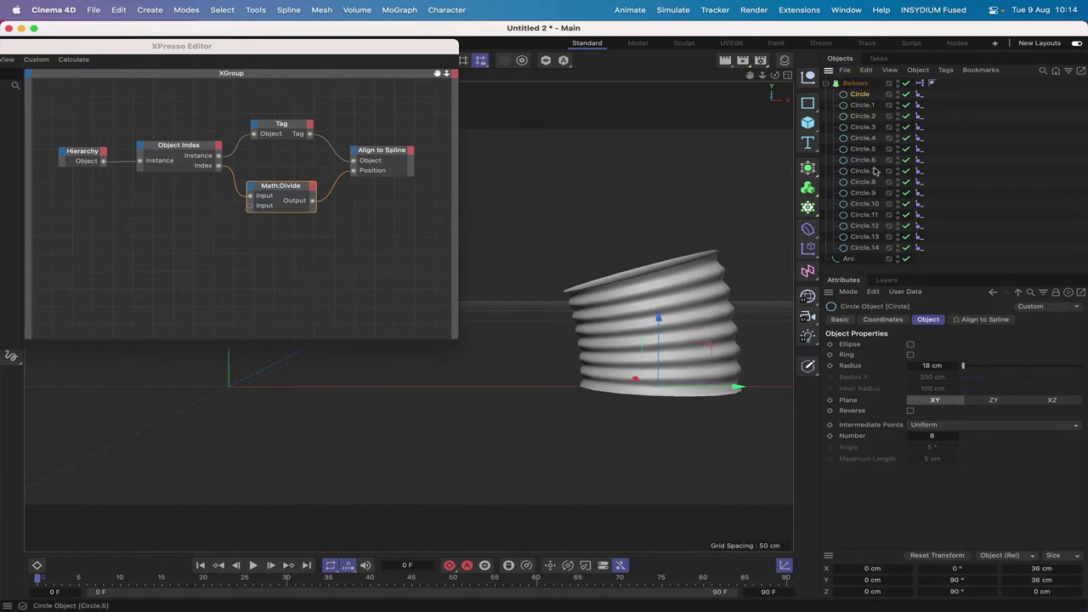
pyautogui.click(861, 105)
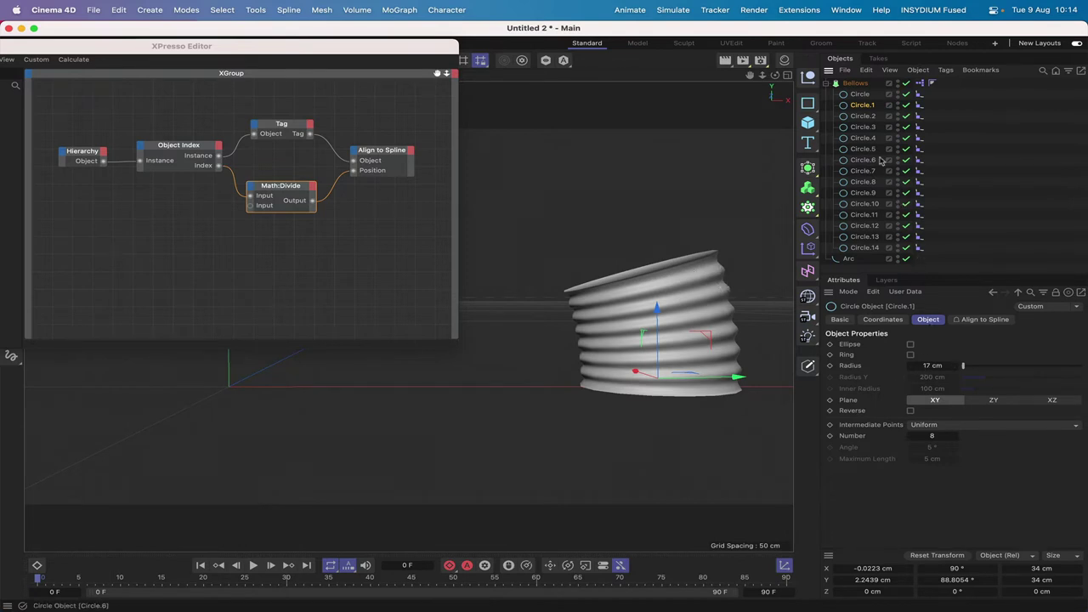
# Step: Set the arc's end angle to 40° to open up the bellows
pyautogui.click(853, 260)
pyautogui.click(933, 389)
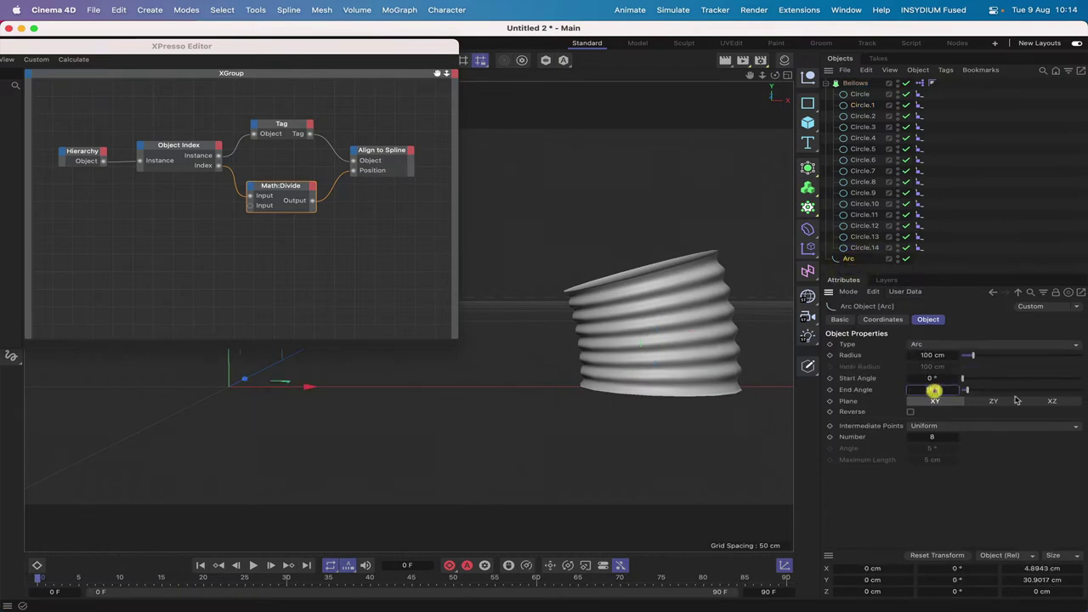
pyautogui.write('40')
pyautogui.press('Return')
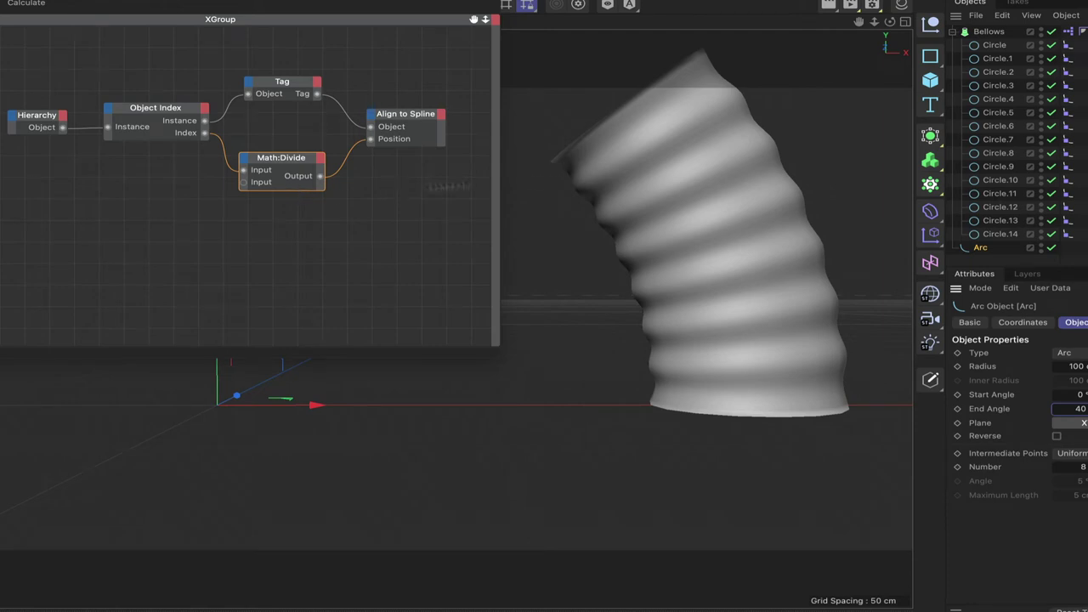
pyautogui.keyDown('alt'); pyautogui.moveTo(731, 203); pyautogui.dragTo(742, 205); pyautogui.keyUp('alt')
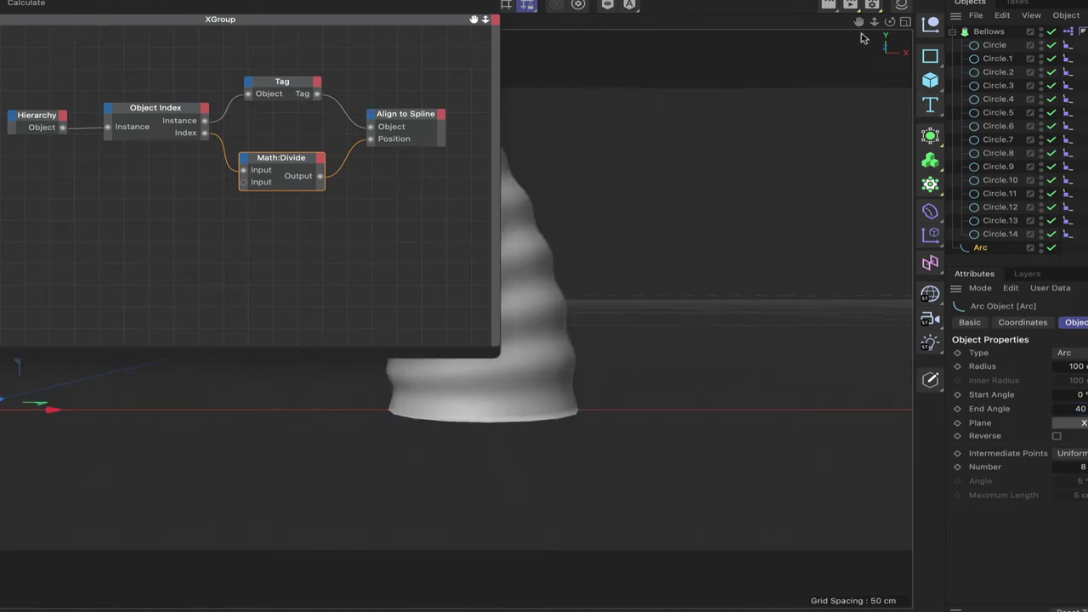
pyautogui.moveTo(859, 21); pyautogui.dragTo(855, 219)
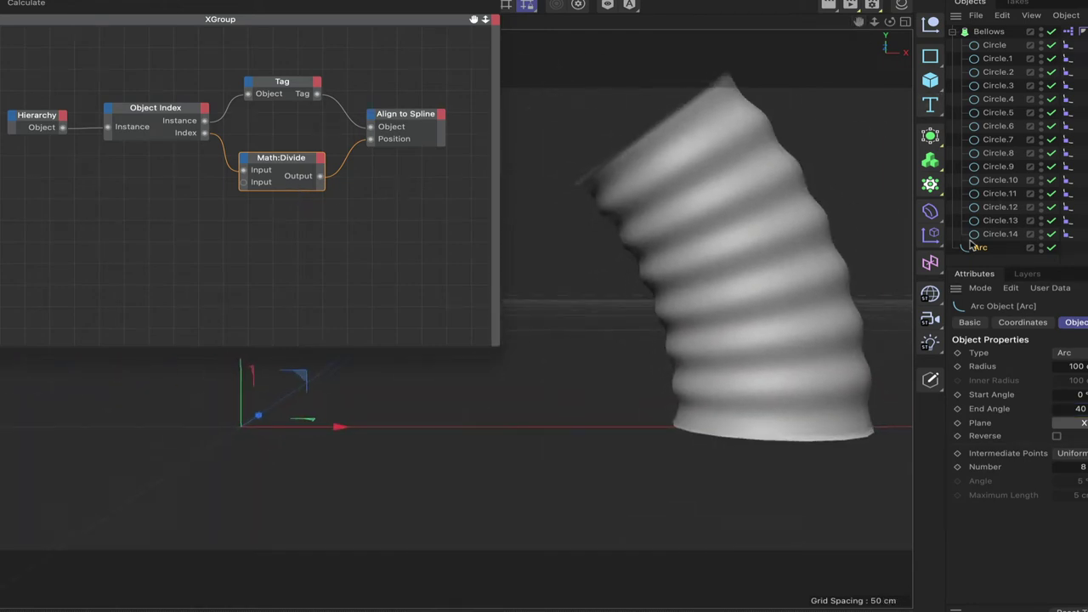
# Step: Add the Arc object as a node below Math:Divide and give it an End Angle output
pyautogui.moveTo(279, 219); pyautogui.dragTo(277, 212)
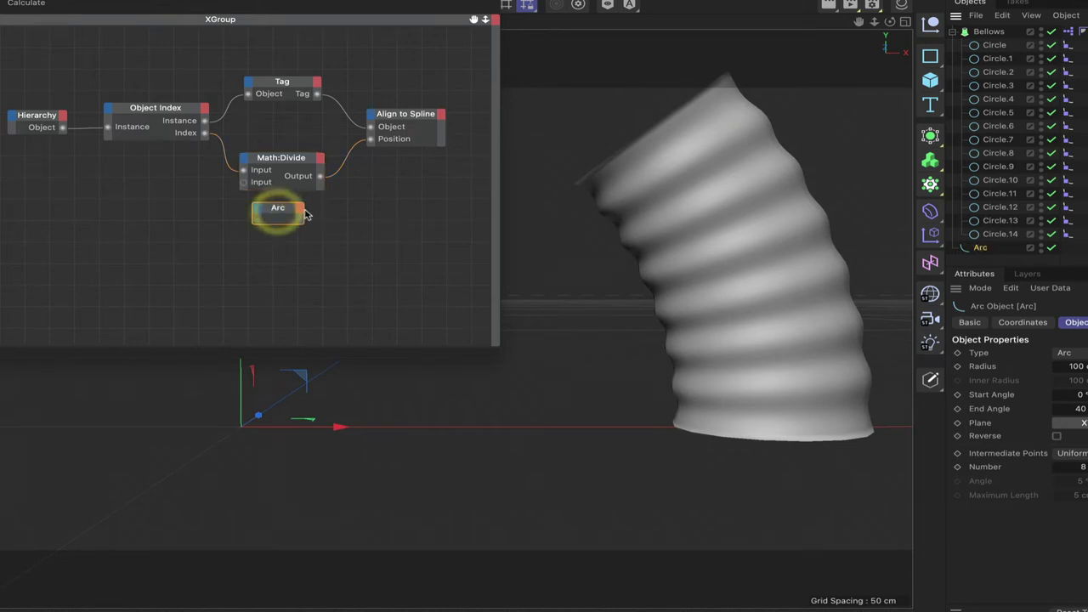
pyautogui.click(299, 208)
pyautogui.moveTo(327, 310)
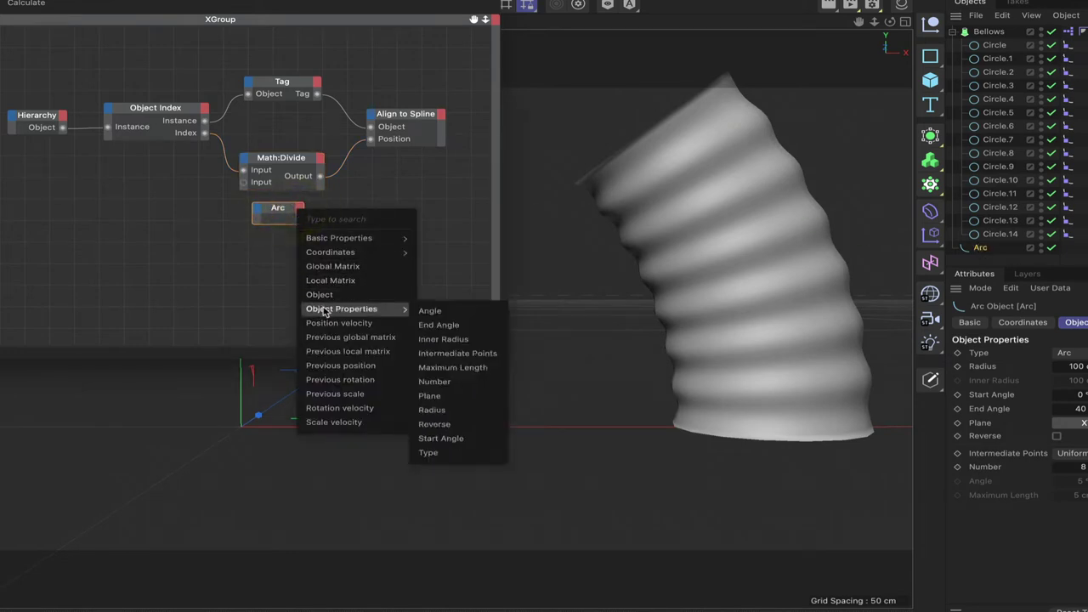
pyautogui.click(466, 326)
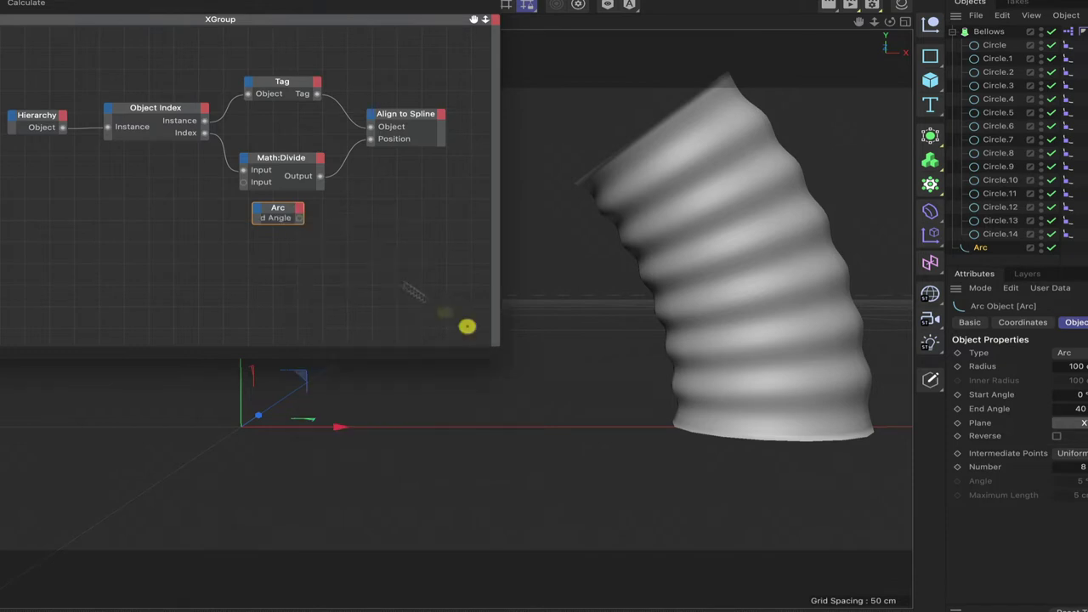
pyautogui.moveTo(287, 216); pyautogui.dragTo(275, 214)
pyautogui.click(284, 213)
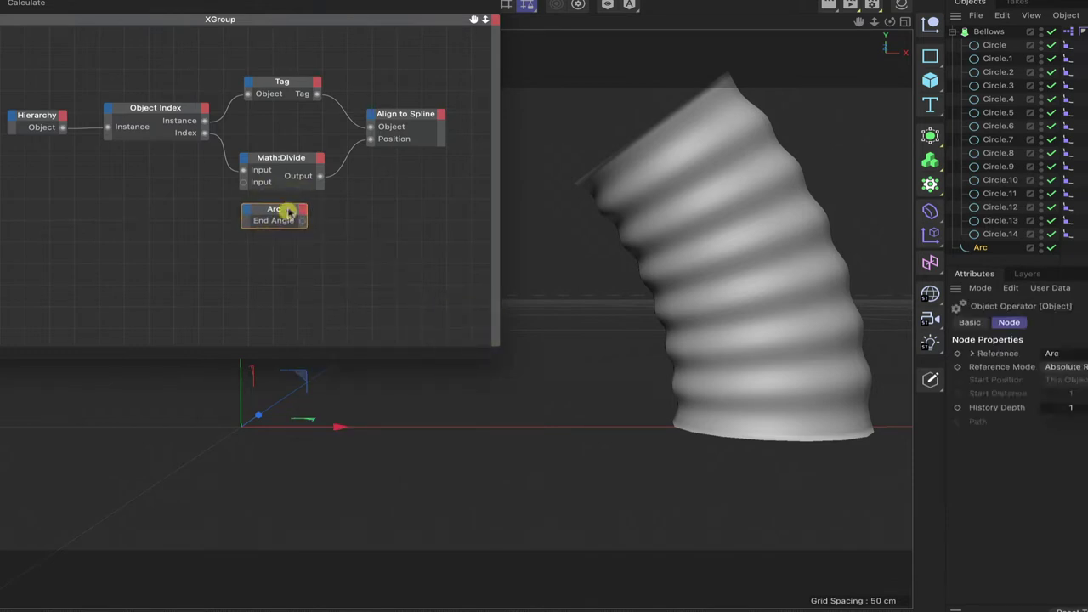
# Step: Add a Link List node below the Arc node and connect Object Index's Index output to its Index input
pyautogui.rightClick(275, 268)
pyautogui.moveTo(293, 293)
pyautogui.moveTo(467, 298)
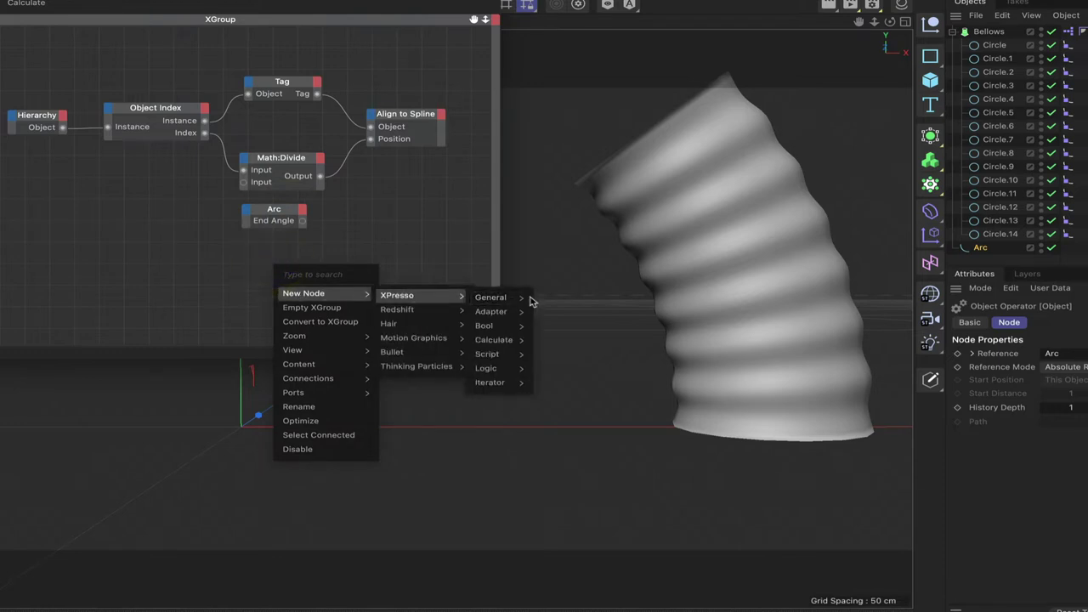
pyautogui.moveTo(527, 300)
pyautogui.click(551, 401)
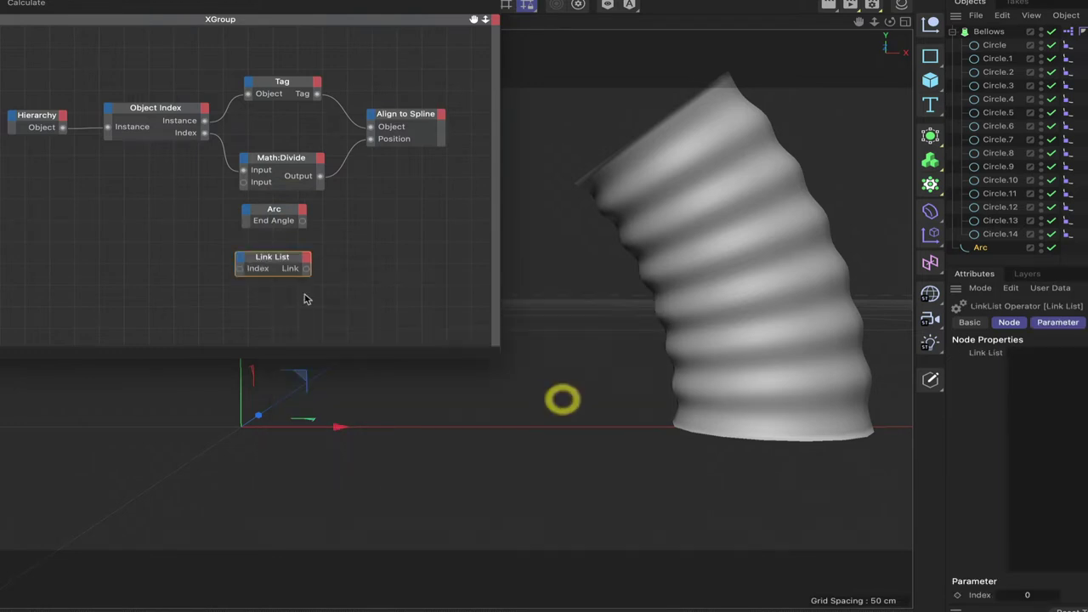
pyautogui.click(294, 253)
pyautogui.moveTo(205, 136); pyautogui.dragTo(204, 210)
pyautogui.moveTo(251, 271); pyautogui.dragTo(286, 254)
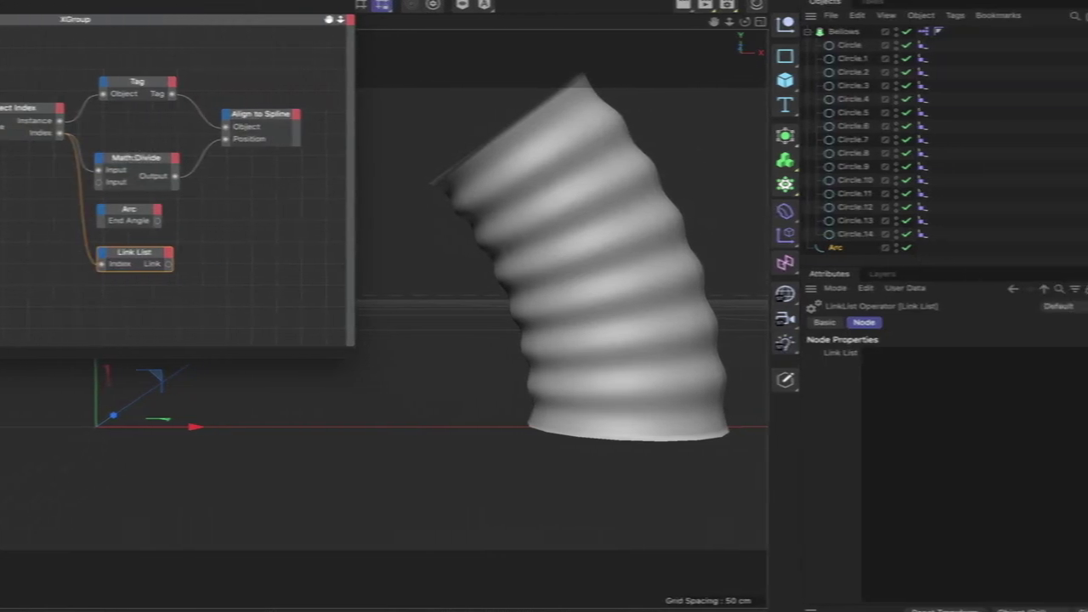
# Step: Fill the Link List with the odd-numbered circles: Circle.1, Circle.3, Circle.5, Circle.7, Circle.9, Circle.11 and Circle.13
pyautogui.click(1074, 352)
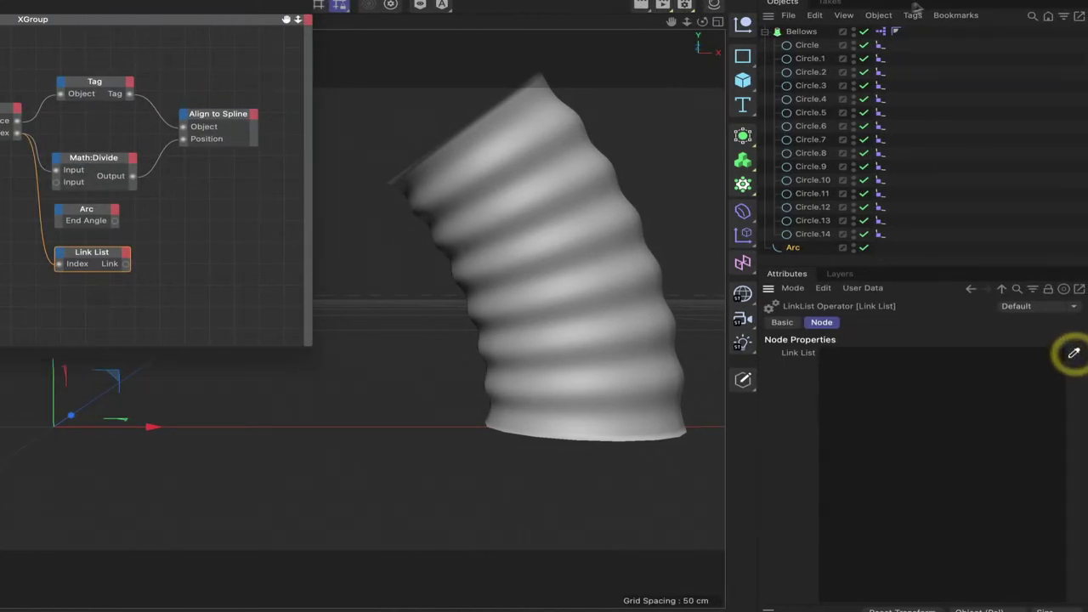
pyautogui.click(800, 59)
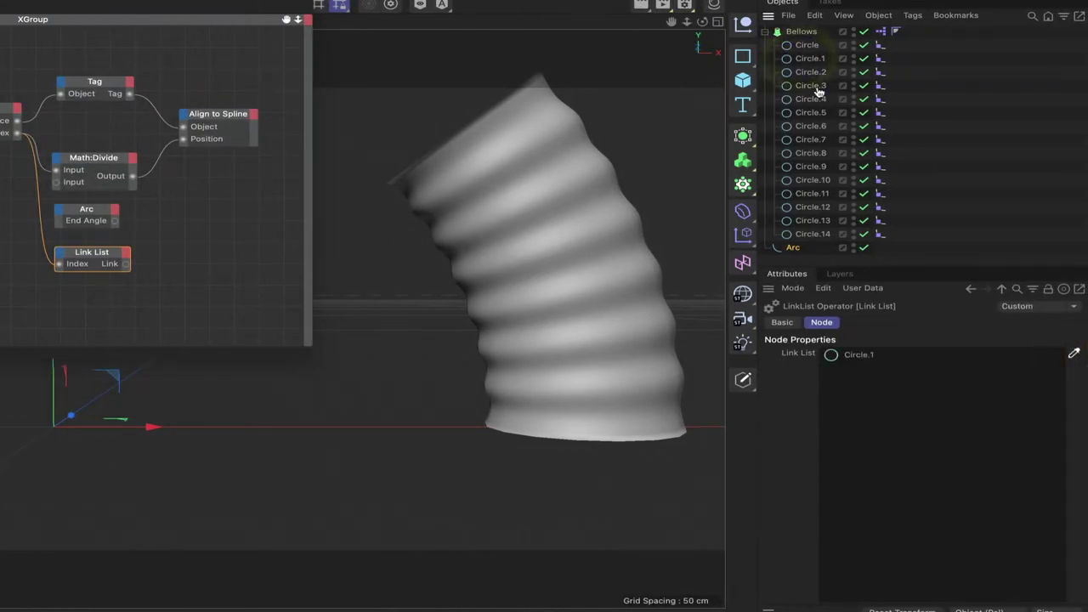
pyautogui.click(818, 87)
pyautogui.click(819, 113)
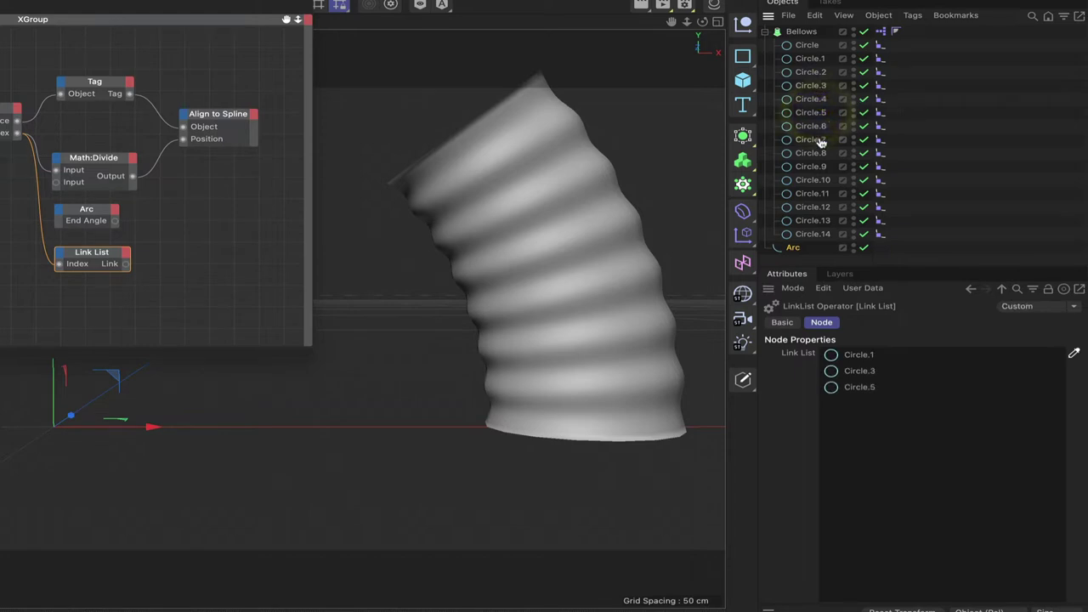
pyautogui.click(821, 139)
pyautogui.click(823, 168)
pyautogui.click(825, 193)
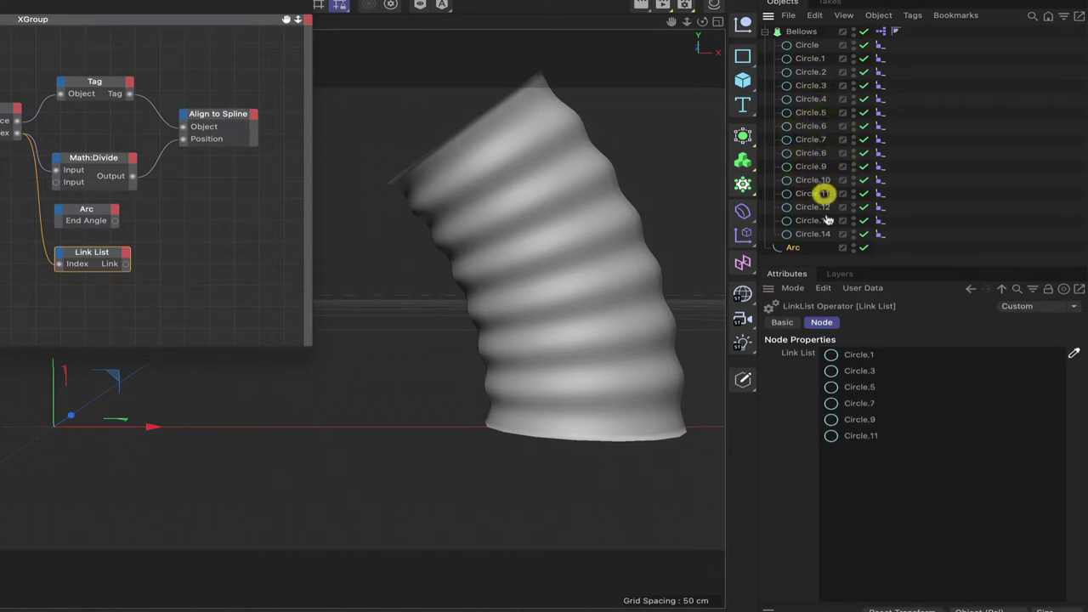
pyautogui.click(820, 221)
pyautogui.click(1075, 351)
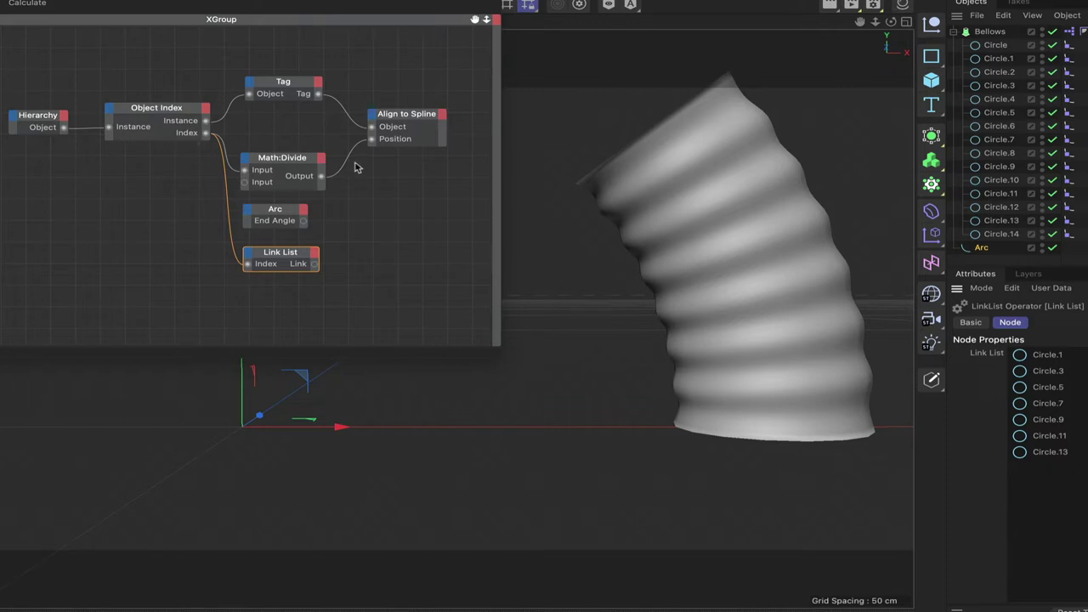
# Step: Add a Range Mapper node beside the Arc node and connect the Arc's End Angle output to its Input
pyautogui.rightClick(362, 224)
pyautogui.moveTo(392, 250)
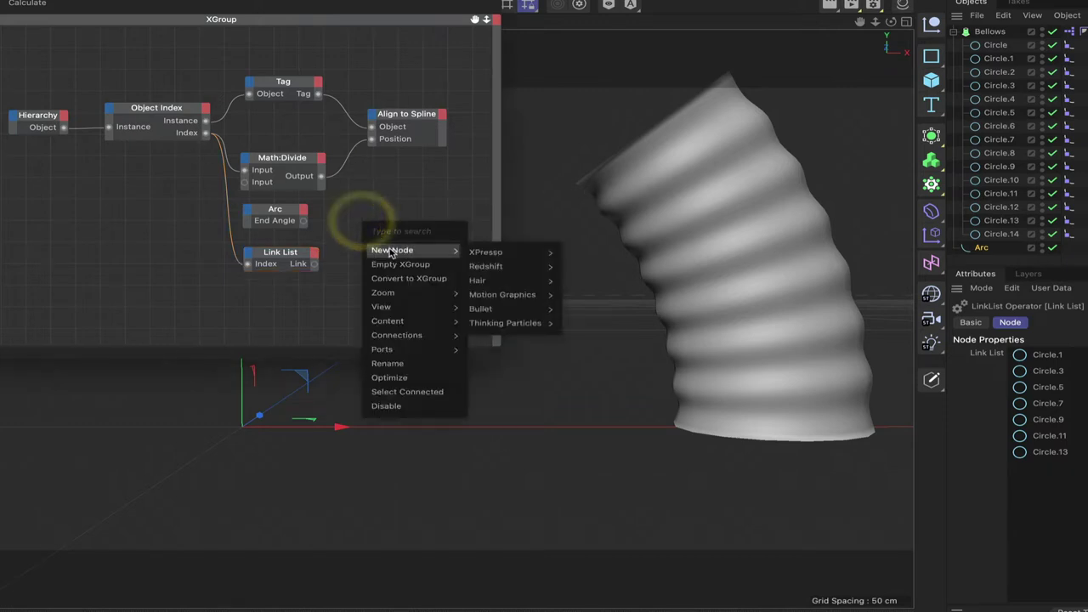
pyautogui.moveTo(486, 251)
pyautogui.moveTo(580, 254)
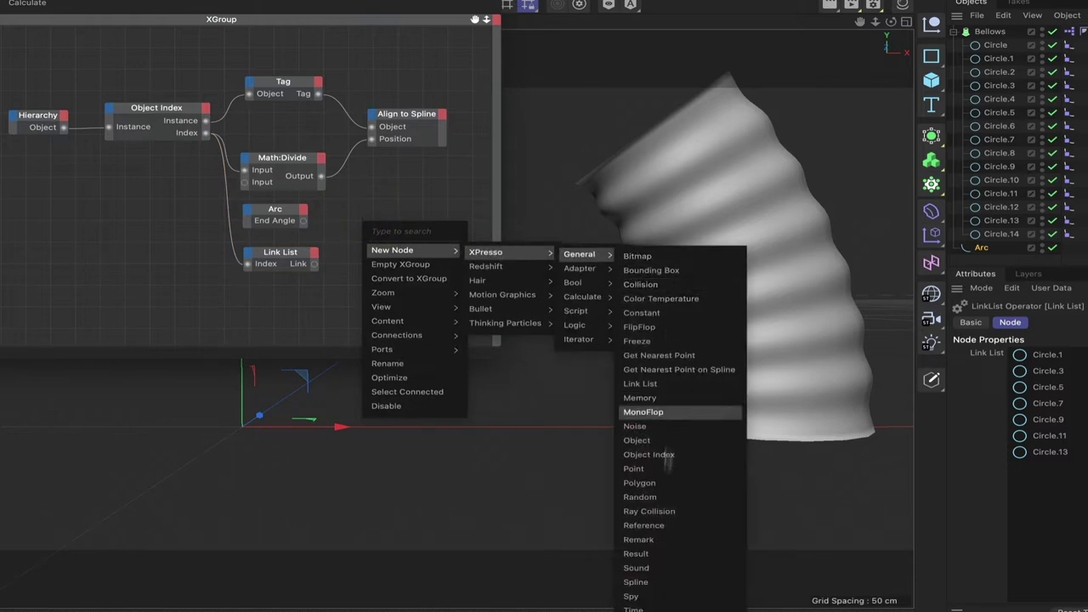
pyautogui.moveTo(612, 298)
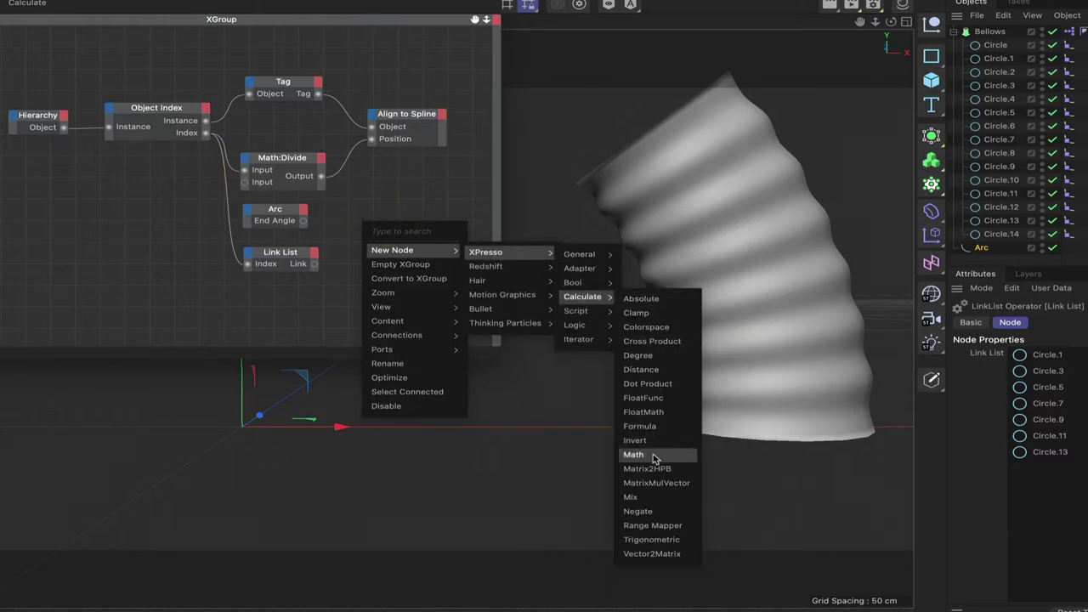
pyautogui.click(652, 526)
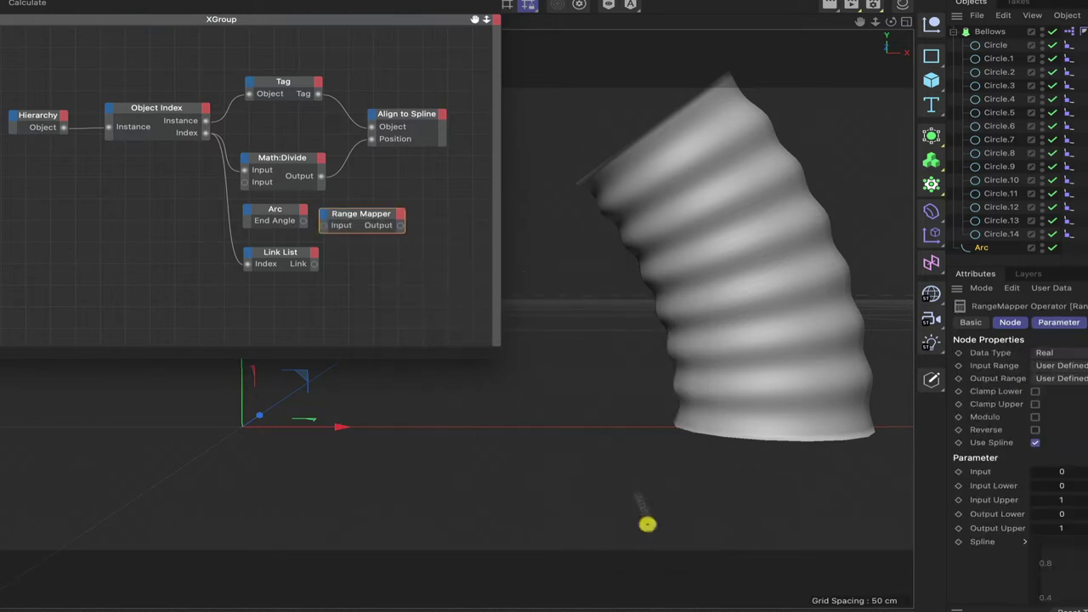
pyautogui.moveTo(371, 218); pyautogui.dragTo(389, 213)
pyautogui.moveTo(304, 222); pyautogui.dragTo(394, 214)
pyautogui.click(393, 214)
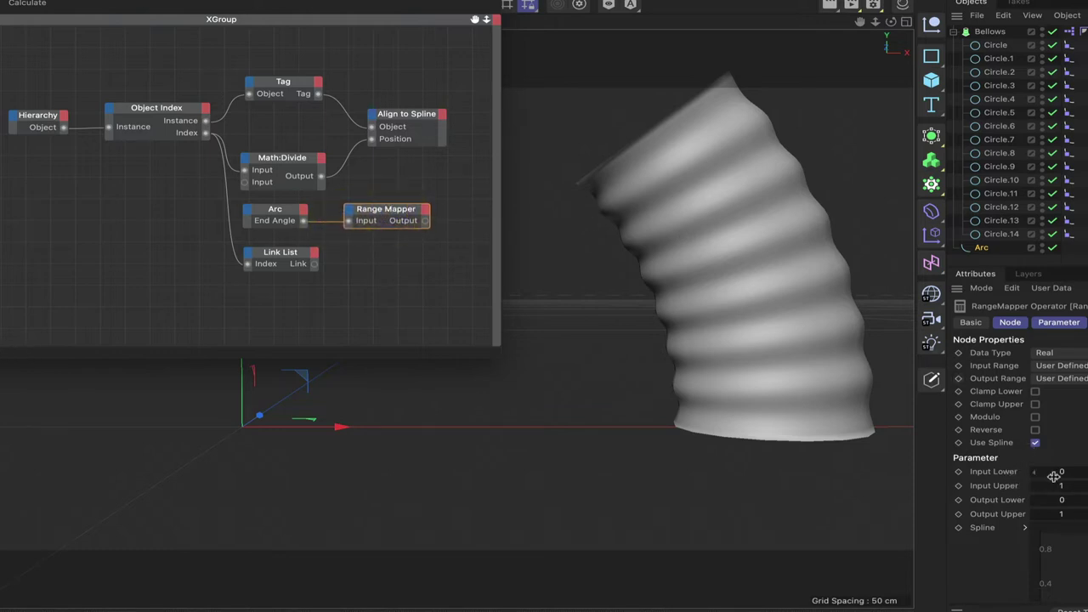
# Step: Add a Result node below the Range Mapper and connect the Arc's End Angle output to it
pyautogui.rightClick(358, 272)
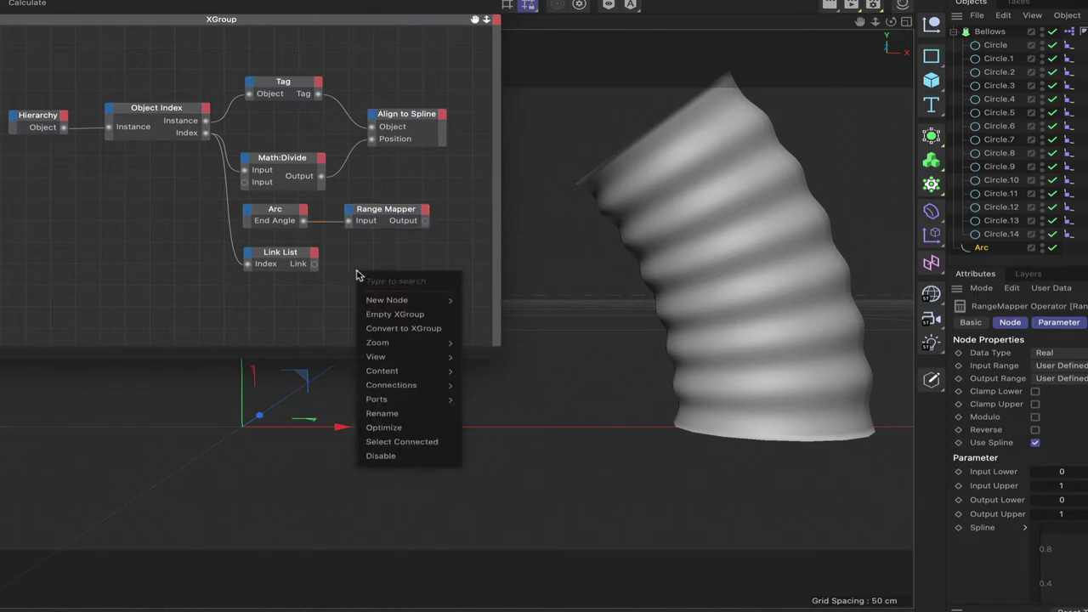
pyautogui.moveTo(400, 300)
pyautogui.moveTo(497, 301)
pyautogui.moveTo(576, 306)
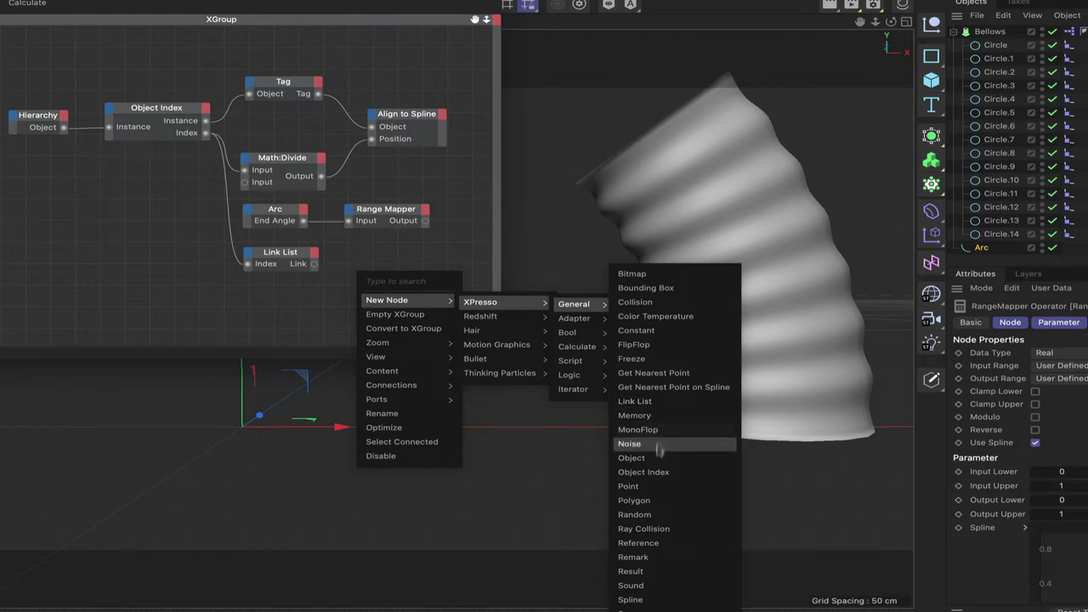
pyautogui.click(653, 571)
pyautogui.moveTo(347, 268); pyautogui.dragTo(360, 268)
pyautogui.moveTo(304, 220); pyautogui.dragTo(377, 255)
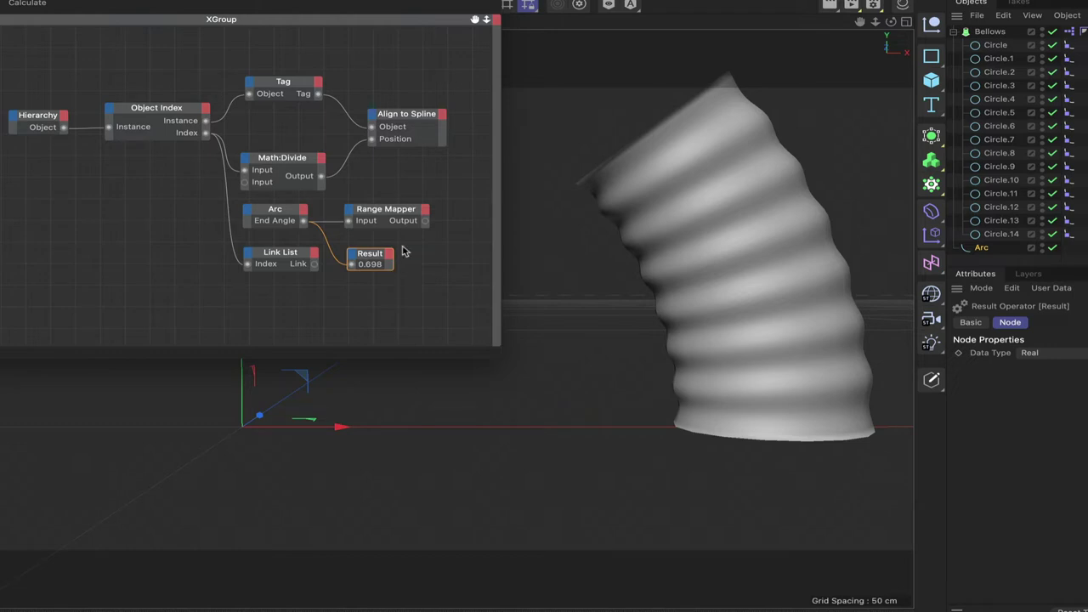
# Step: Set the Range Mapper's Input Lower to 0.679, Input Upper to 0.169, Output Lower to 17 and Output Upper to 16
pyautogui.click(391, 217)
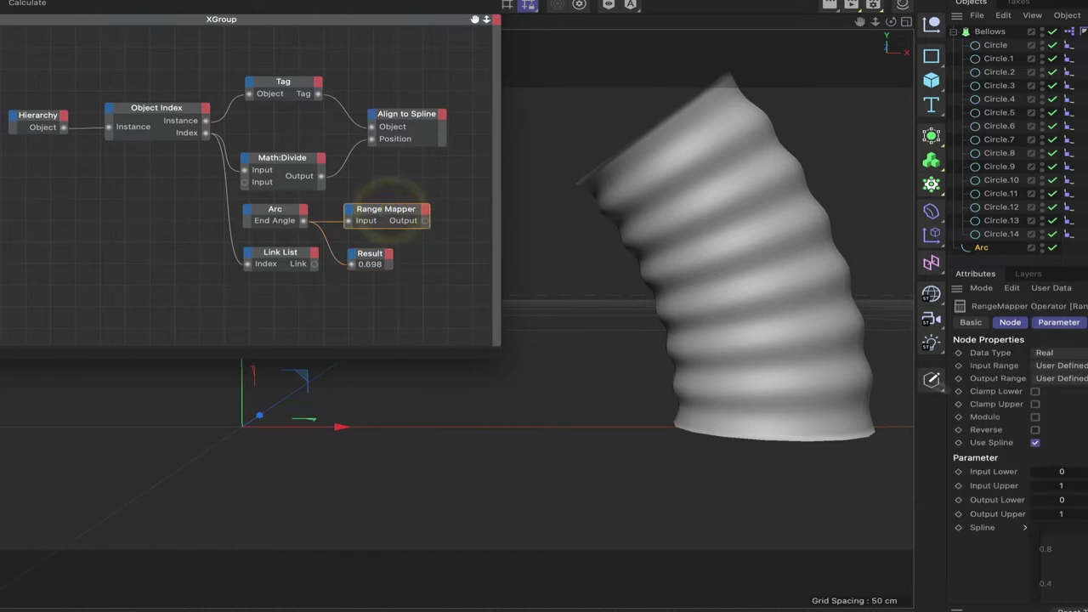
pyautogui.doubleClick(1064, 473)
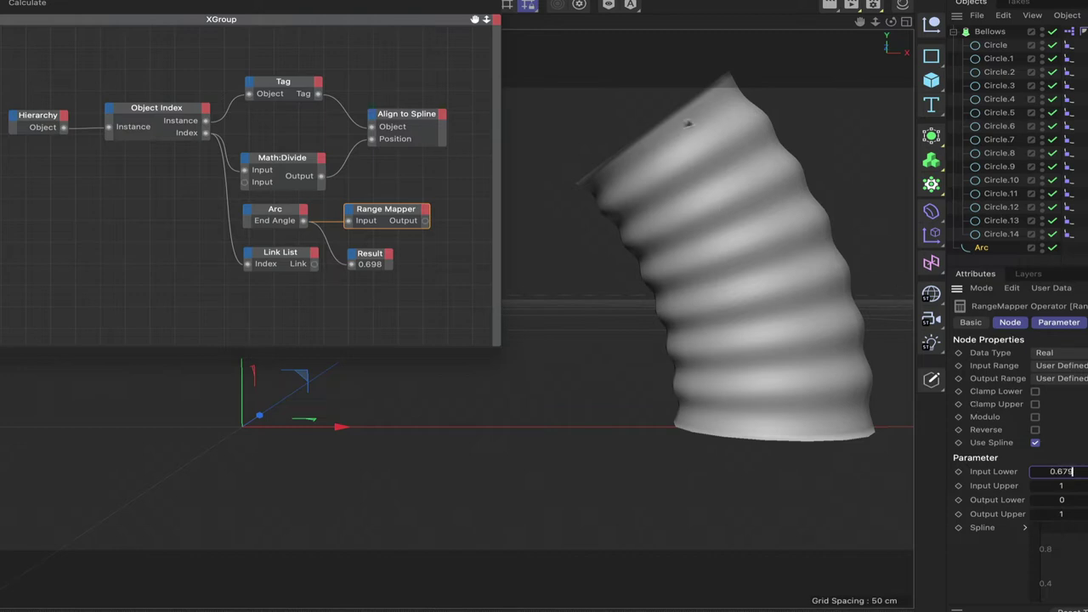
pyautogui.press('Return')
pyautogui.click(1062, 486)
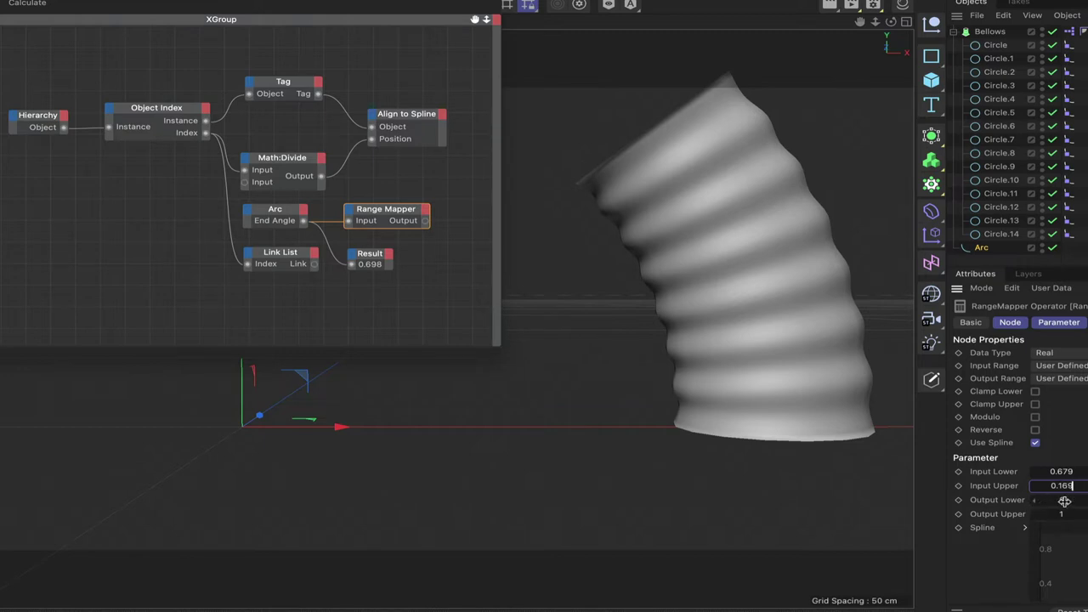
pyautogui.click(1063, 501)
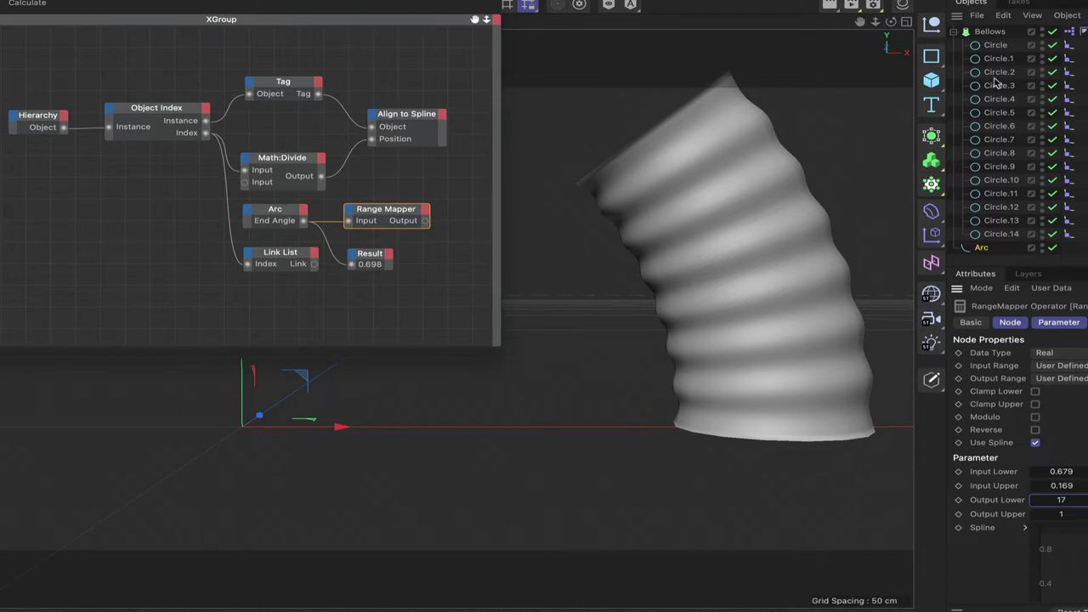
pyautogui.click(1067, 514)
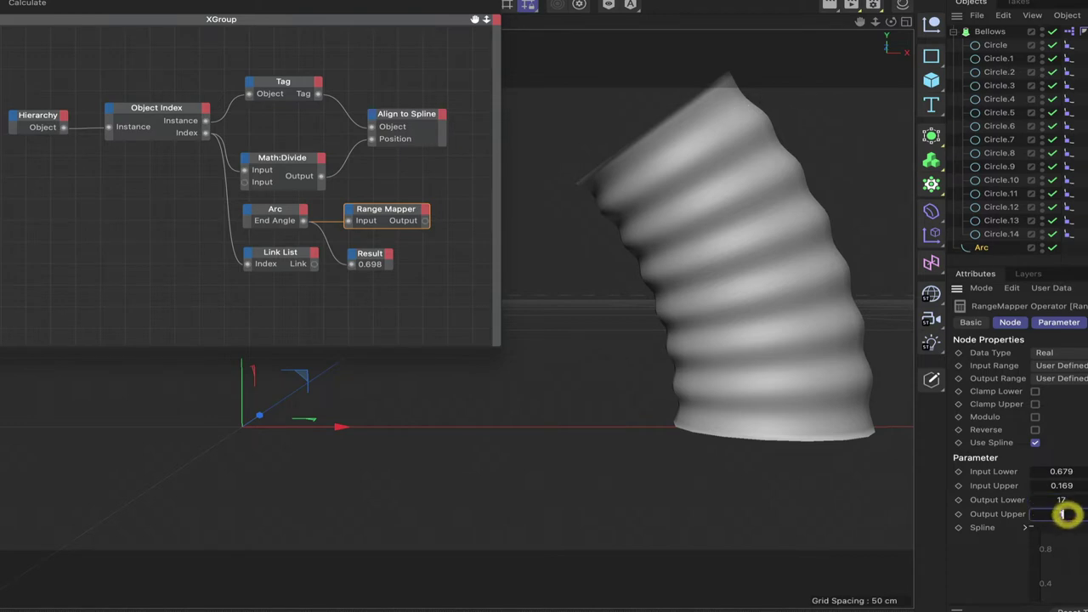
pyautogui.write('16')
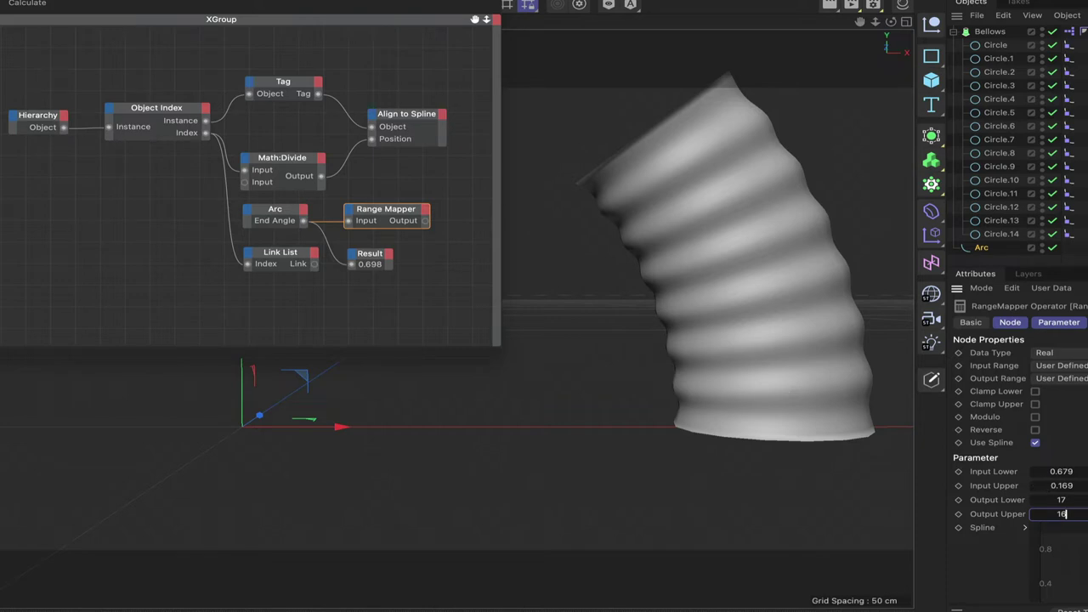
pyautogui.press('Return')
# Step: Delete the Result node from the XPresso graph
pyautogui.moveTo(474, 20); pyautogui.dragTo(367, 18)
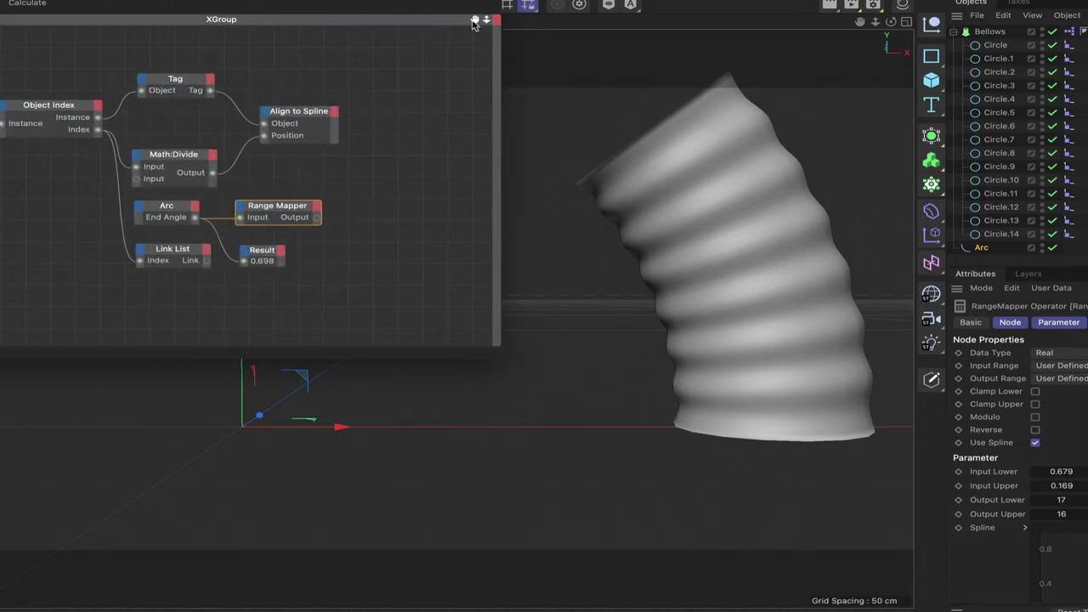
pyautogui.click(264, 255)
pyautogui.press('Delete')
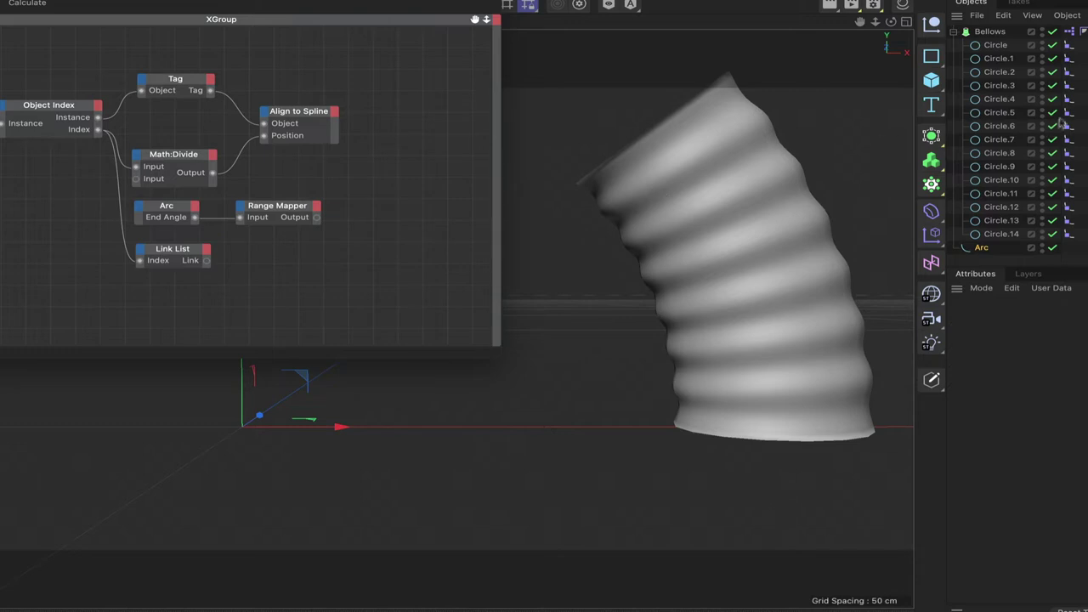
# Step: Add the first Circle to the XPresso graph as a node with Radius and Object input ports
pyautogui.moveTo(1006, 49); pyautogui.dragTo(387, 222)
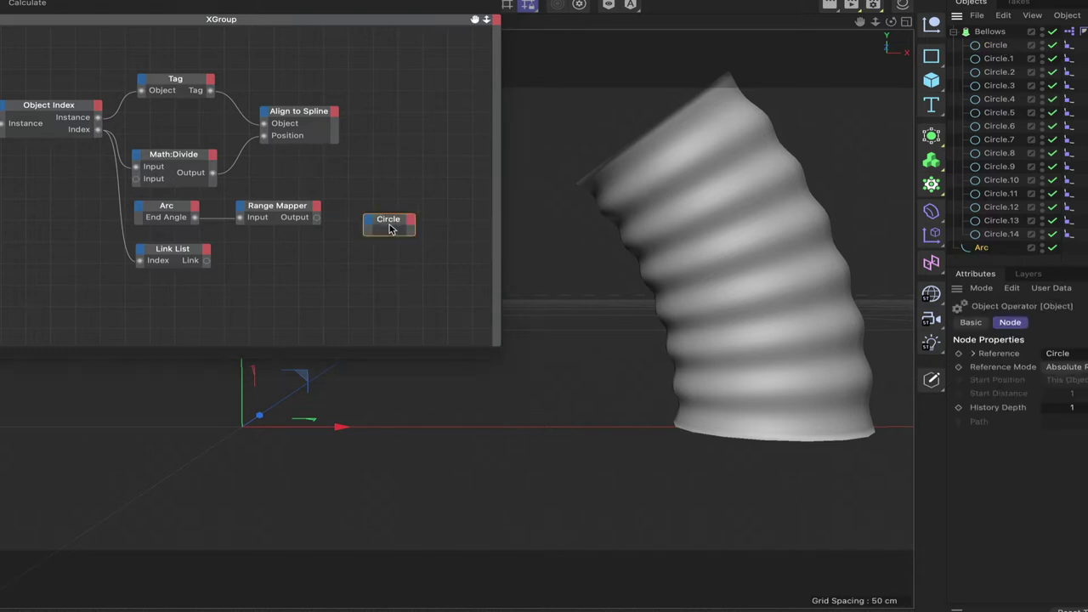
pyautogui.click(369, 222)
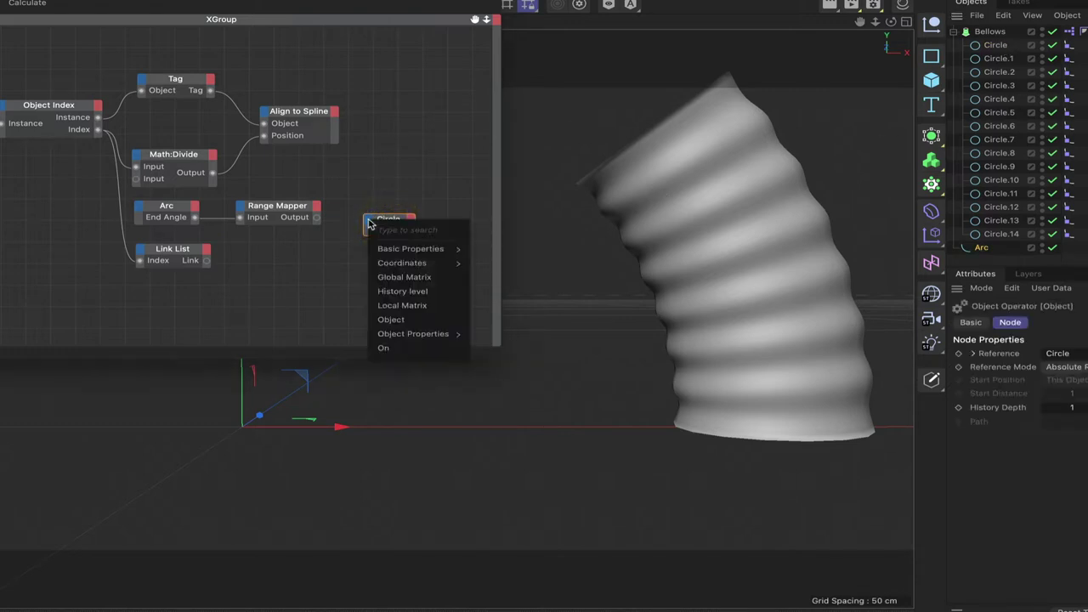
pyautogui.moveTo(417, 333)
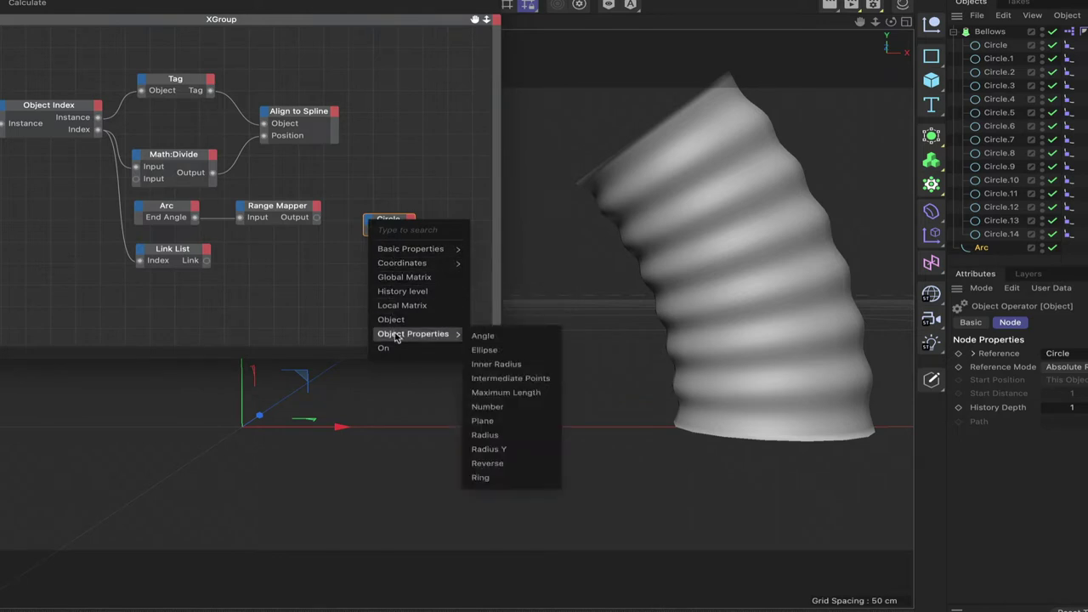
pyautogui.click(504, 435)
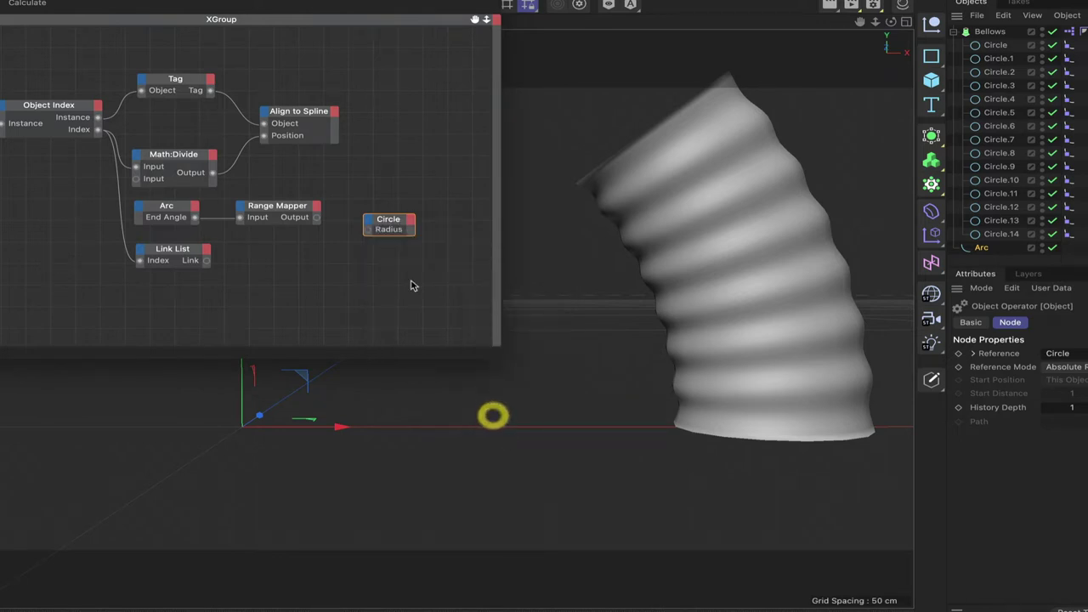
pyautogui.click(368, 225)
pyautogui.click(395, 325)
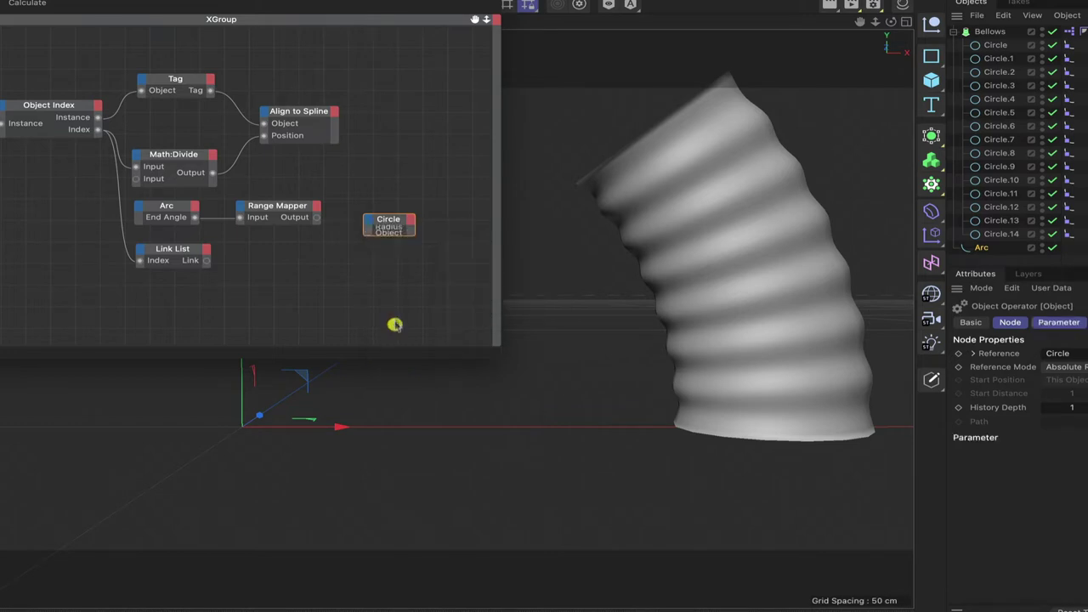
pyautogui.click(393, 221)
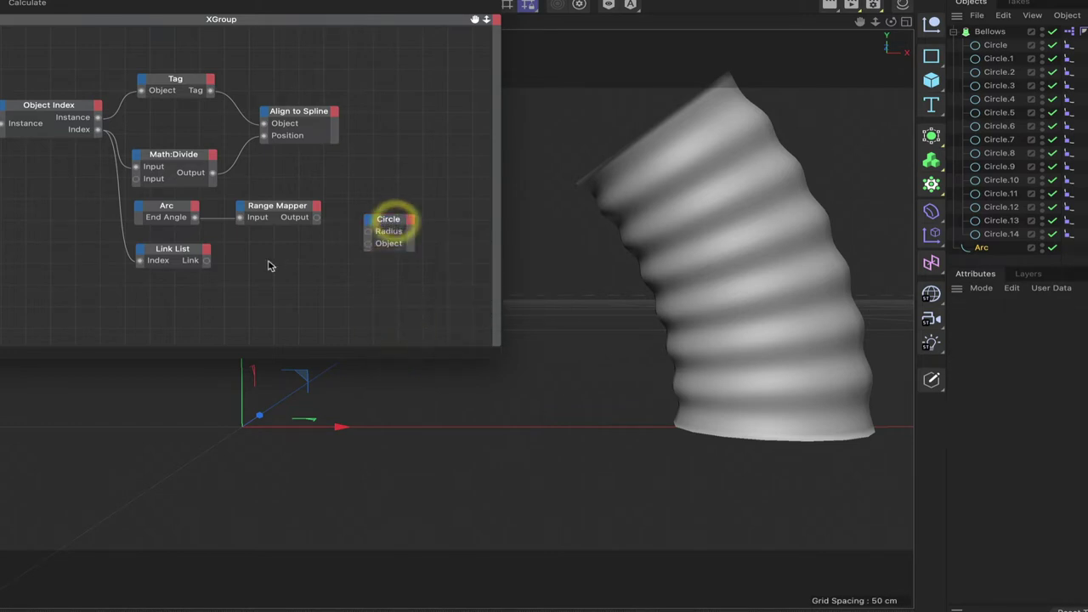
# Step: Connect the Link List's Link output to the Circle node's Object input and the Range Mapper's Output to its Radius input
pyautogui.moveTo(205, 263); pyautogui.dragTo(368, 244)
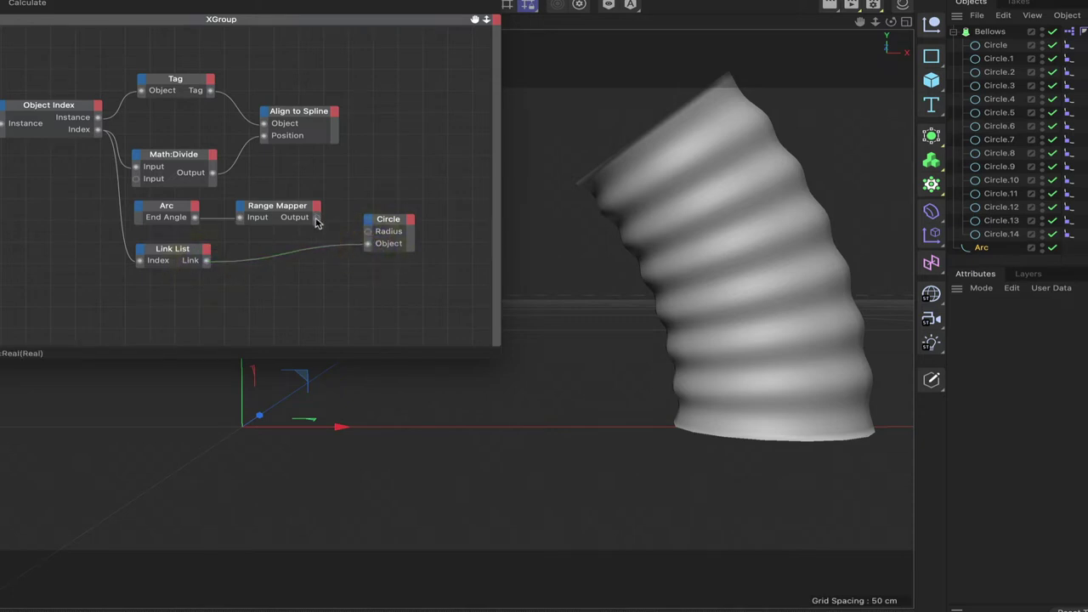
pyautogui.moveTo(316, 218); pyautogui.dragTo(386, 240)
pyautogui.click(384, 238)
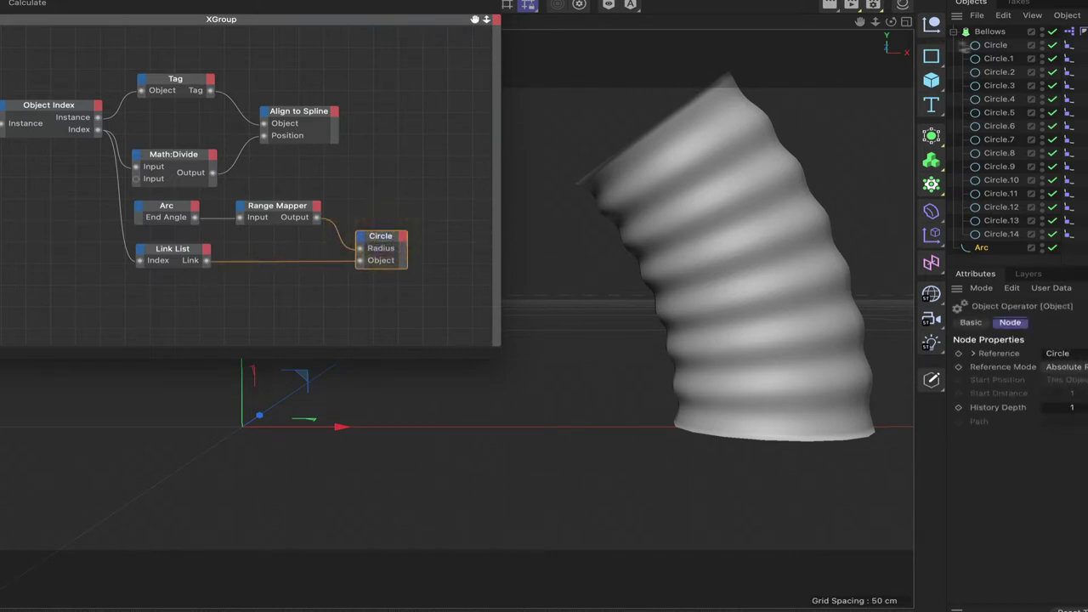
# Step: Select the Arc object and display the viewport in Gouraud Shading (Lines), with the XPresso Editor moved clear of the bellows
pyautogui.click(984, 247)
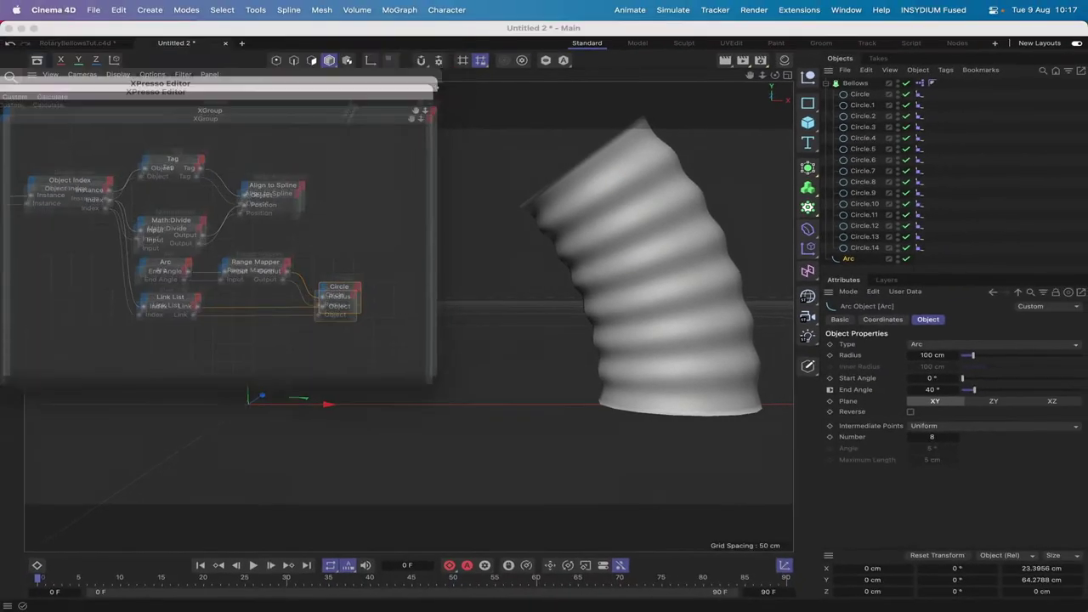
pyautogui.moveTo(370, 37); pyautogui.dragTo(293, 148)
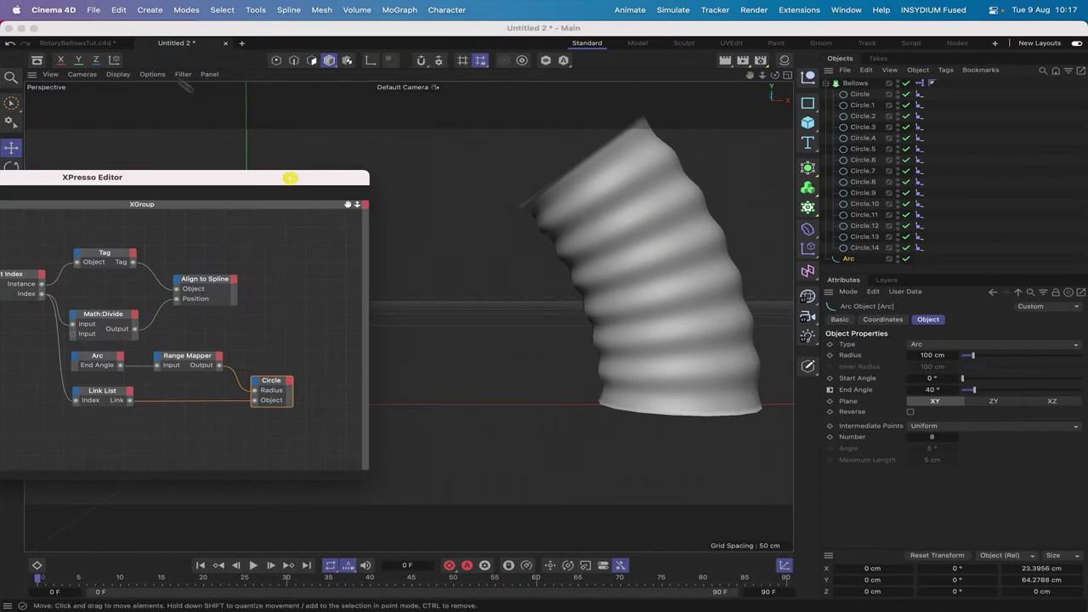
pyautogui.click(118, 74)
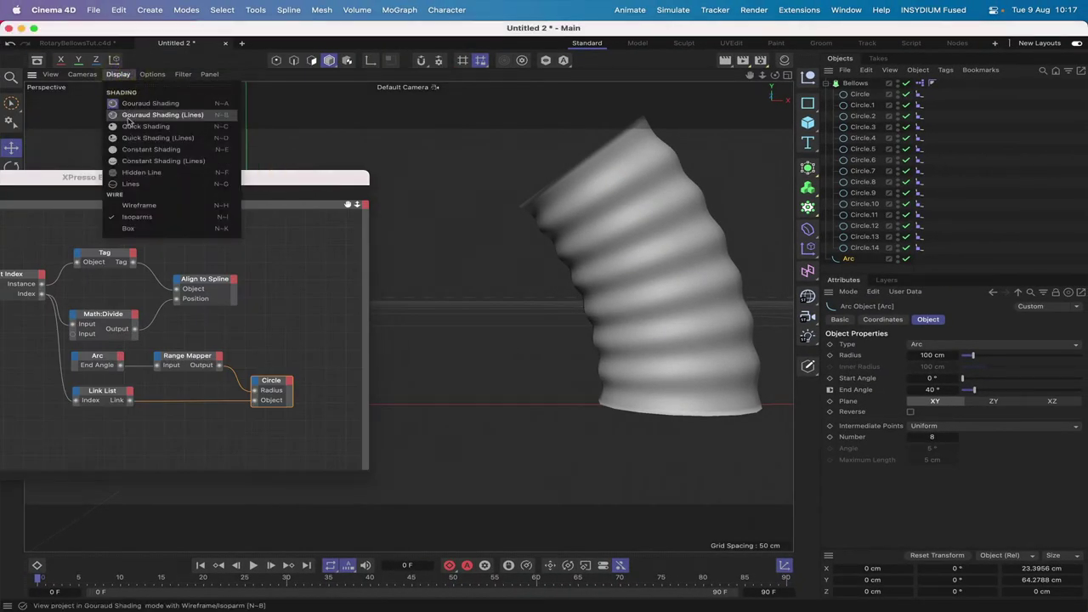
pyautogui.click(145, 114)
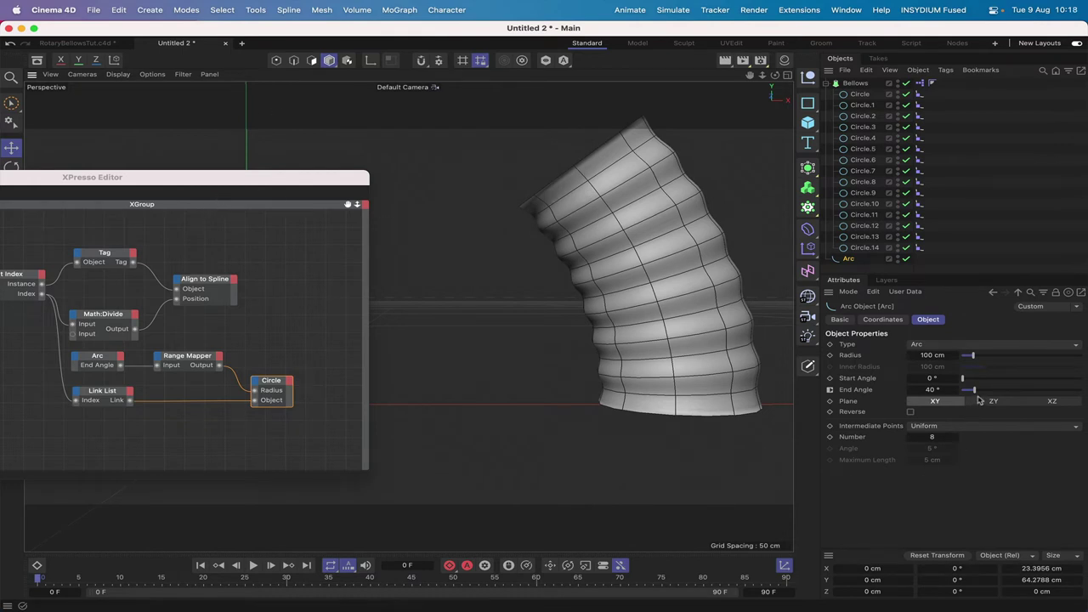
# Step: Test the bellows by lowering the Arc's End Angle to 12° and checking Circle.1's radius, ending with End Angle at 40°
pyautogui.moveTo(975, 391); pyautogui.dragTo(966, 396)
pyautogui.click(860, 105)
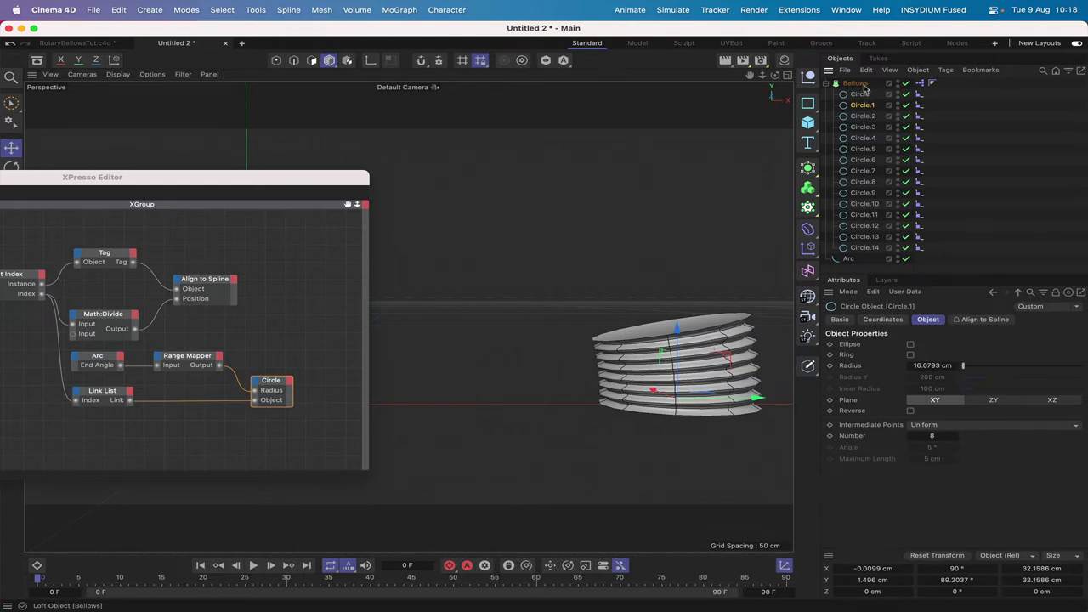
pyautogui.click(849, 259)
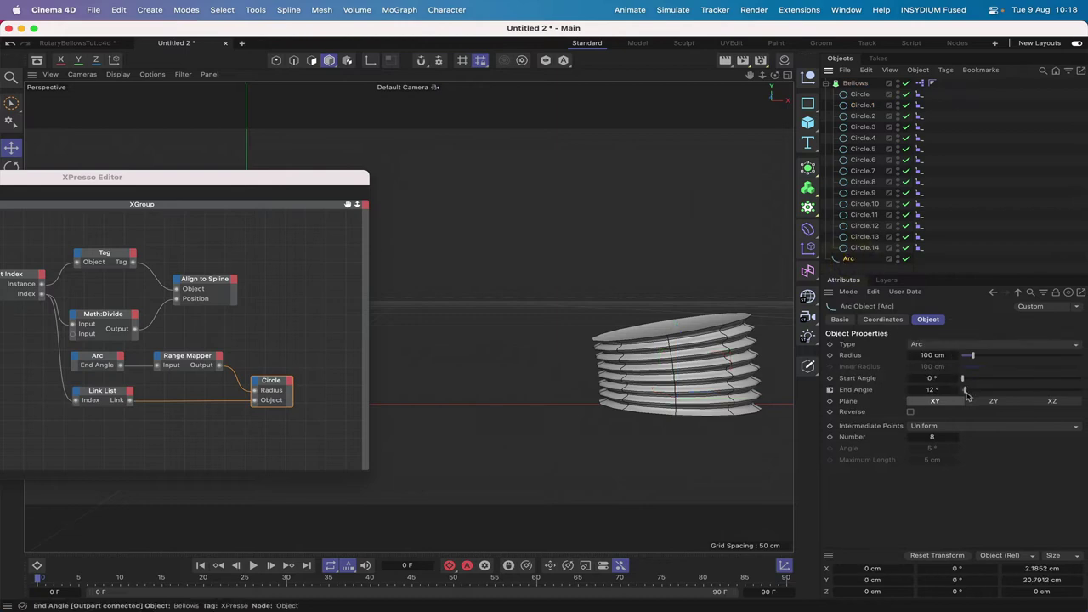
pyautogui.moveTo(967, 392); pyautogui.dragTo(978, 397)
pyautogui.doubleClick(927, 389)
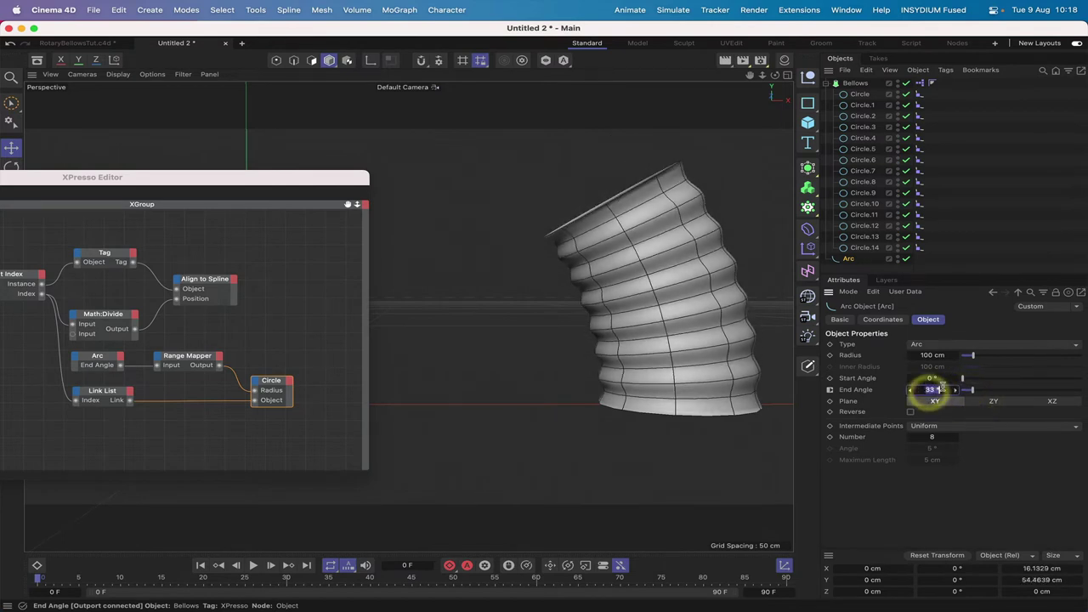
pyautogui.write('40')
pyautogui.press('Return')
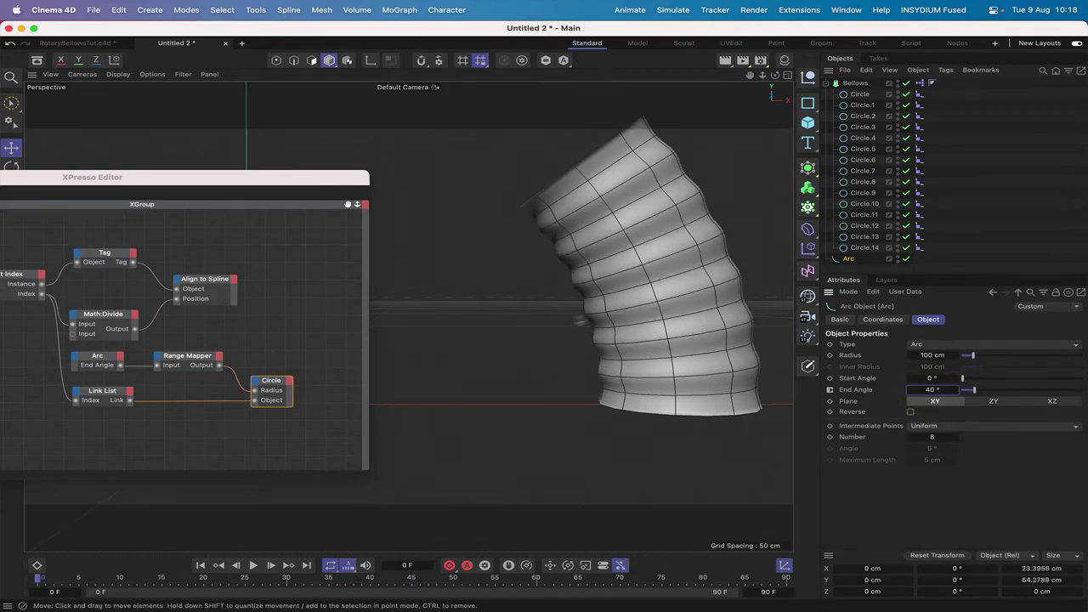
# Step: Turn off the Start Cap and End Cap of the Bellows loft
pyautogui.moveTo(339, 177); pyautogui.dragTo(479, 194)
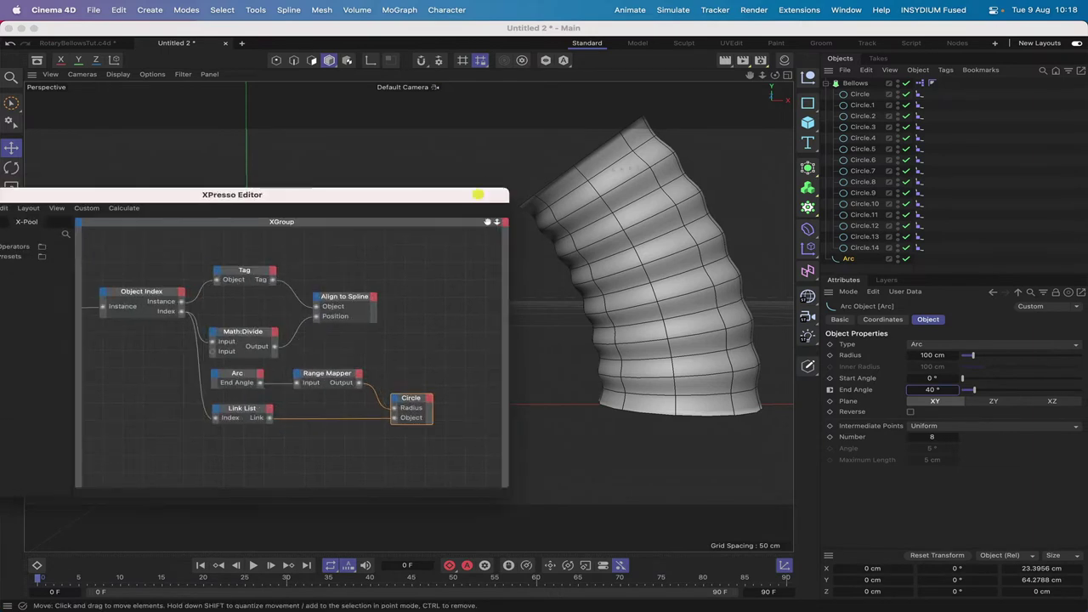
pyautogui.moveTo(774, 75); pyautogui.dragTo(555, 158)
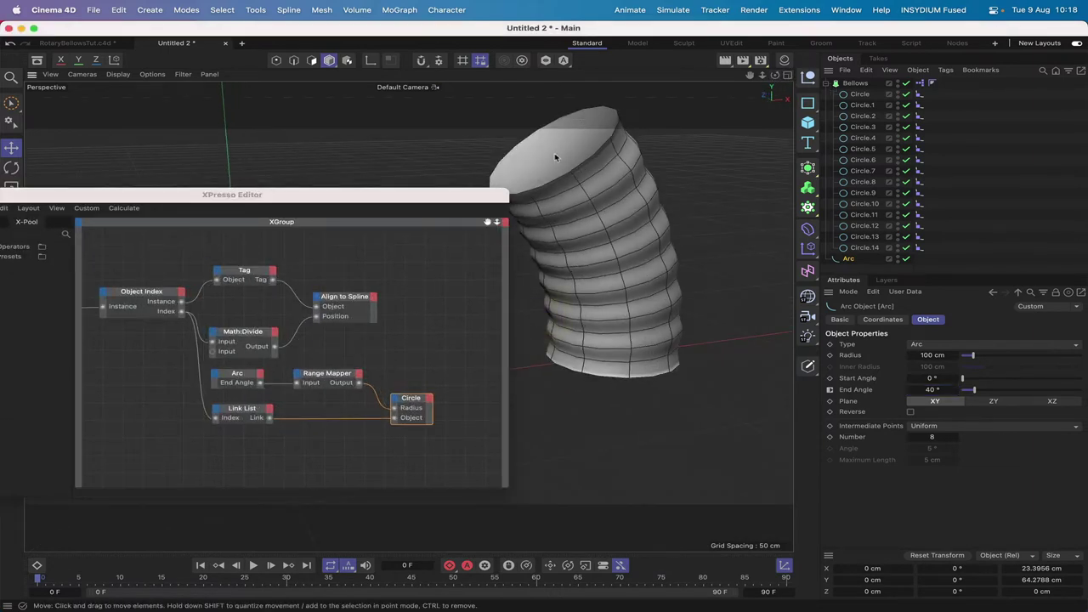
pyautogui.click(855, 83)
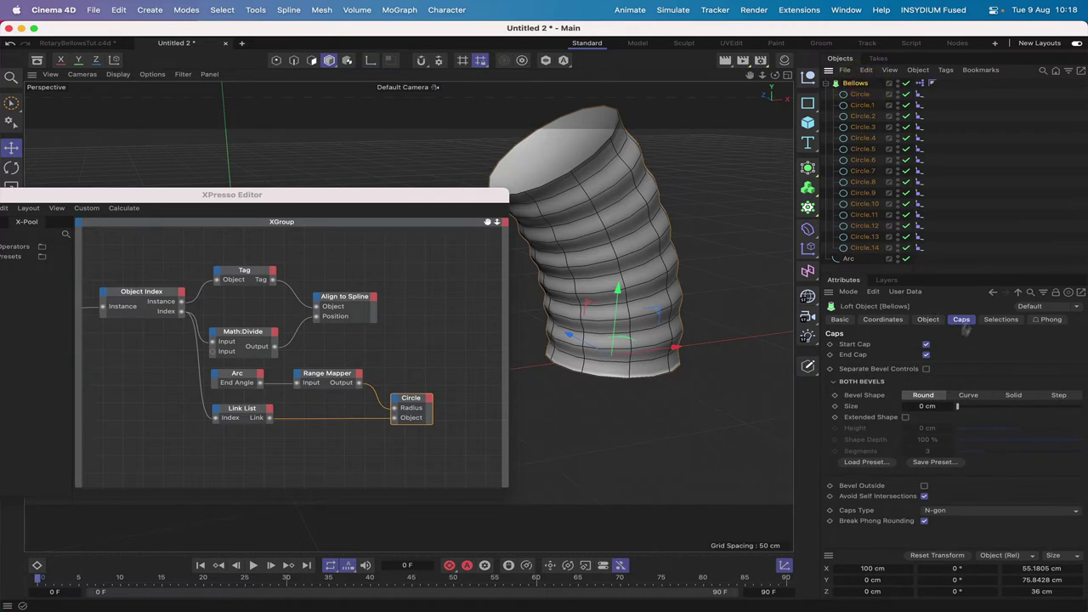
pyautogui.click(925, 344)
pyautogui.click(926, 354)
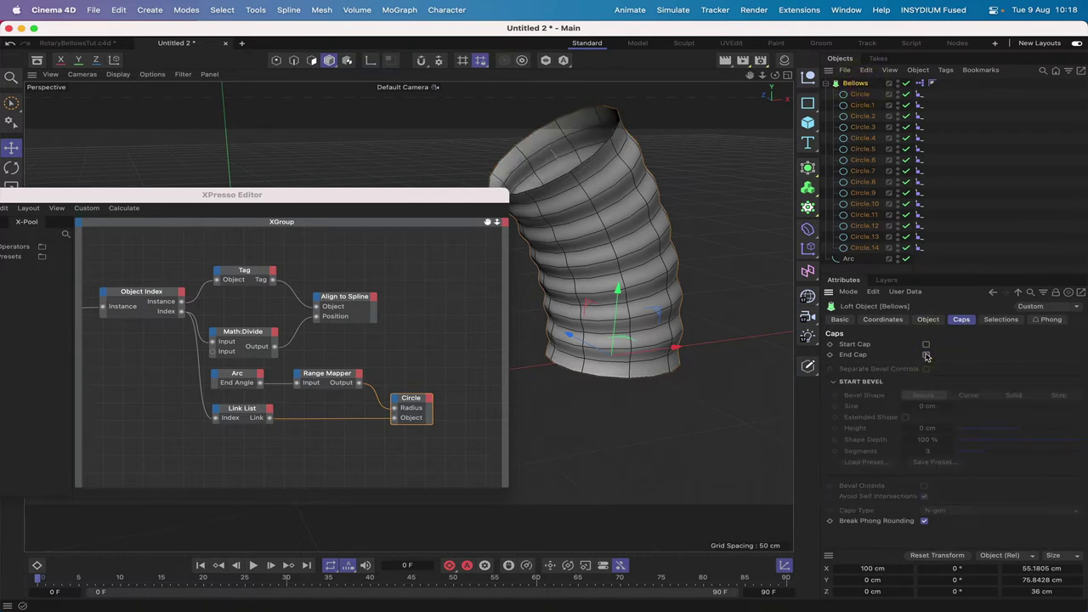
pyautogui.moveTo(775, 75); pyautogui.dragTo(672, 82)
# Step: Close the XPresso Editor and collapse the Bellows hierarchy
pyautogui.moveTo(438, 199); pyautogui.dragTo(521, 229)
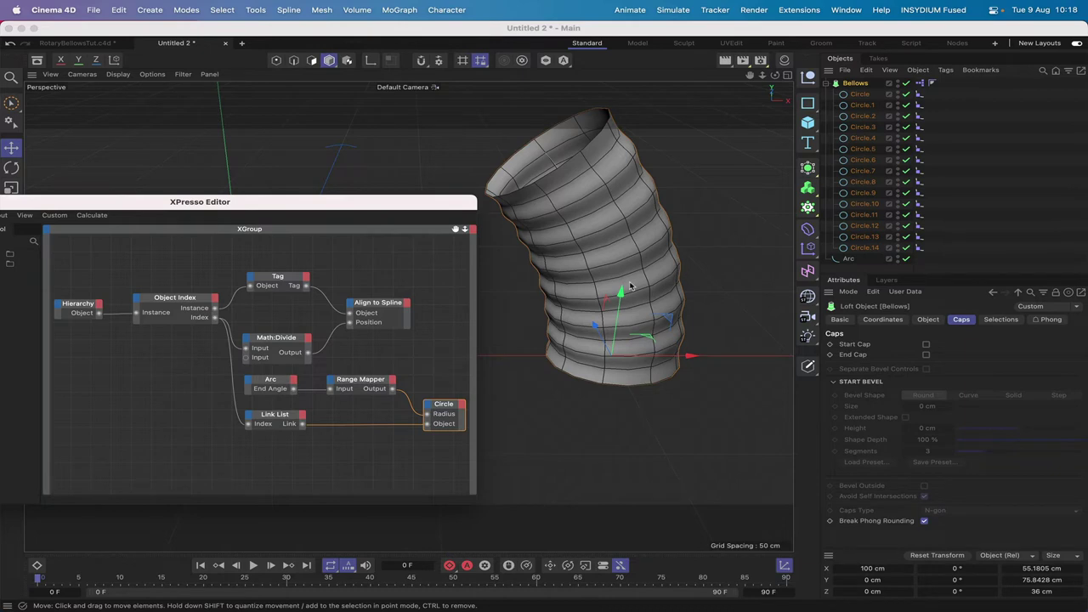
pyautogui.moveTo(458, 205); pyautogui.dragTo(269, 401)
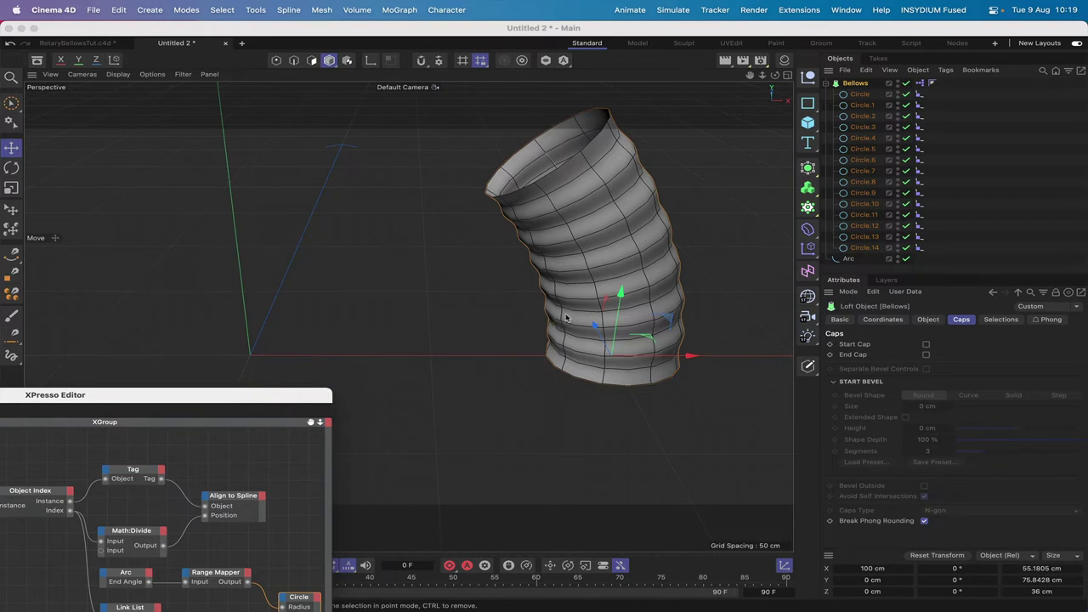
pyautogui.click(176, 396)
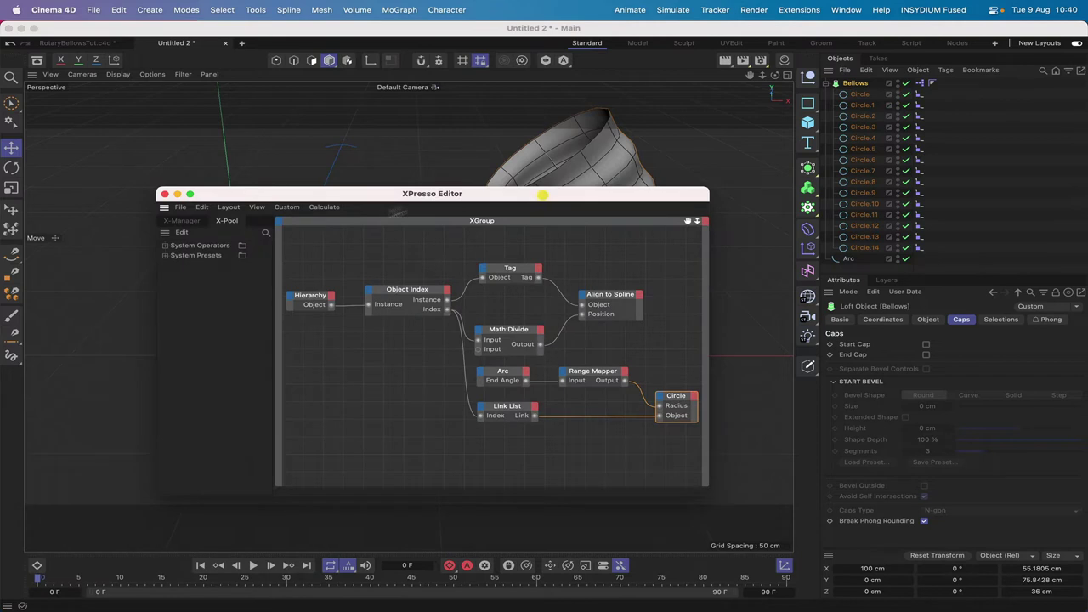
pyautogui.click(542, 194)
pyautogui.click(165, 194)
pyautogui.click(826, 83)
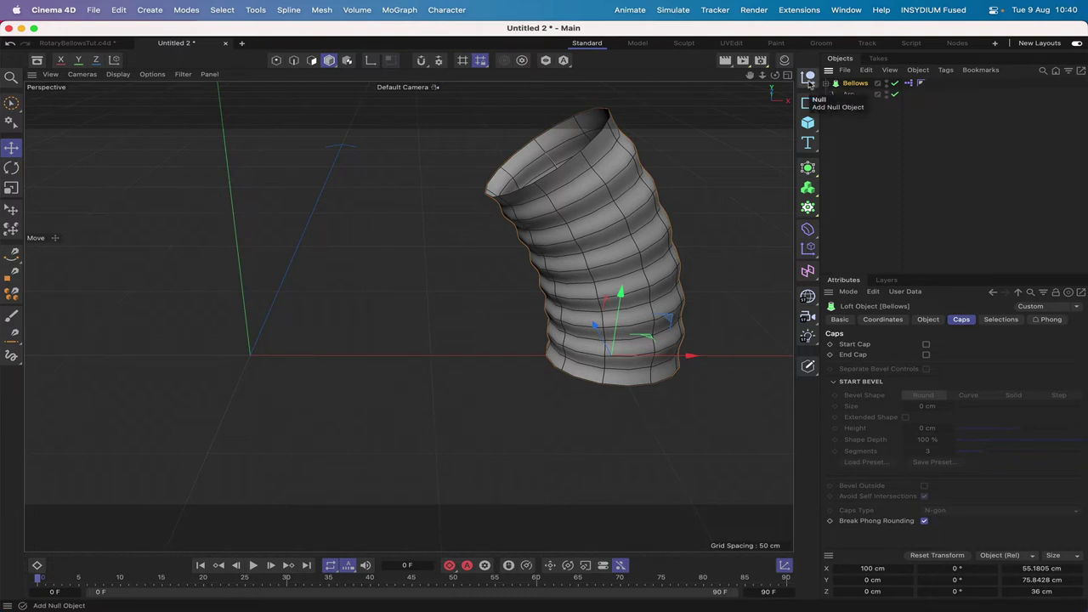
# Step: Add a Null object and set its Z rotation to -40°
pyautogui.click(809, 77)
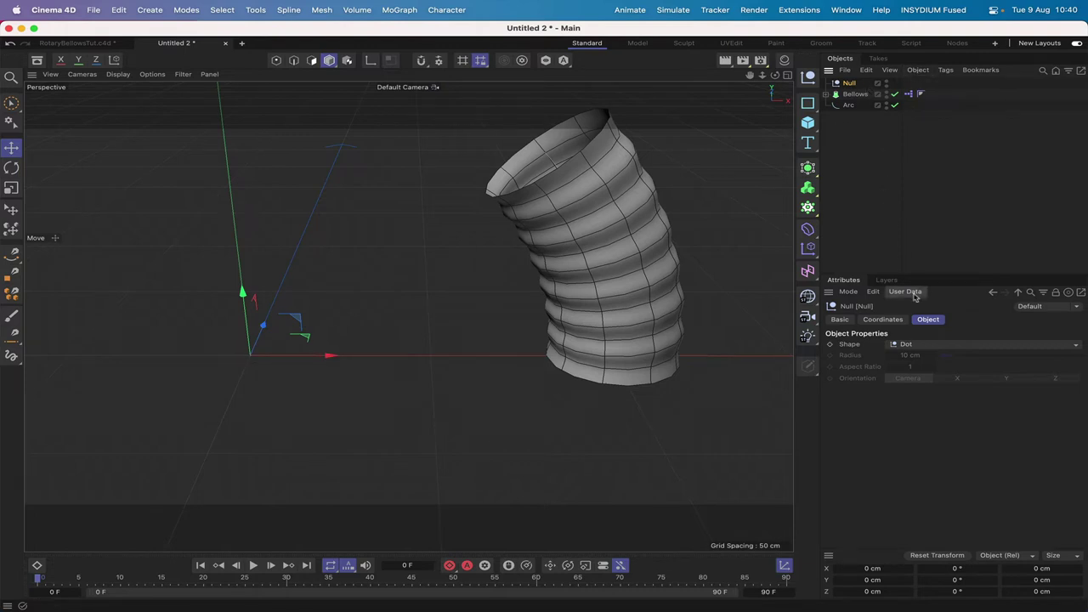
pyautogui.click(958, 591)
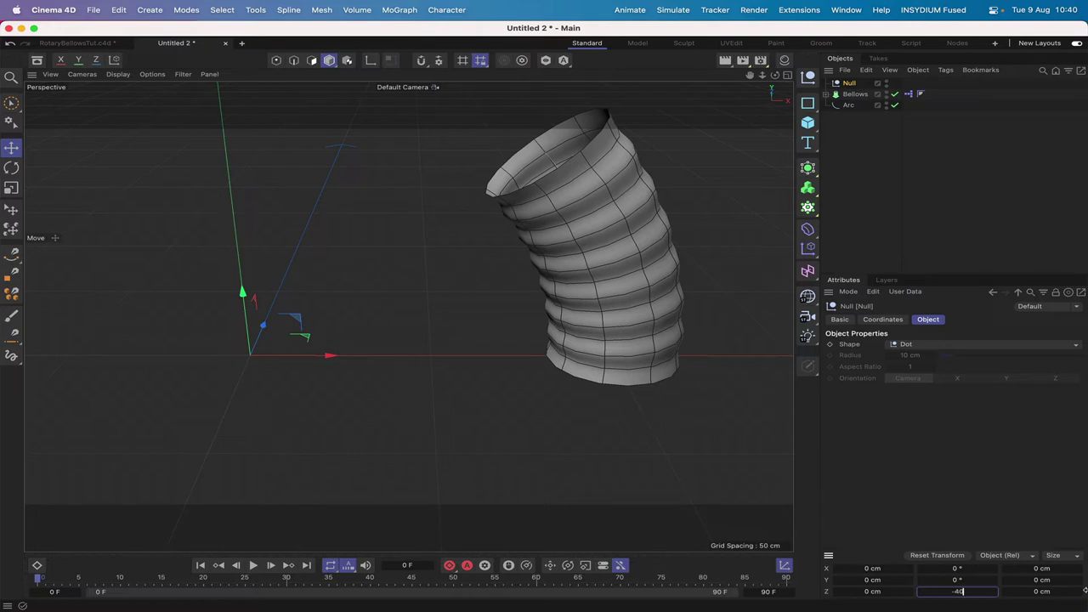
pyautogui.press('Return')
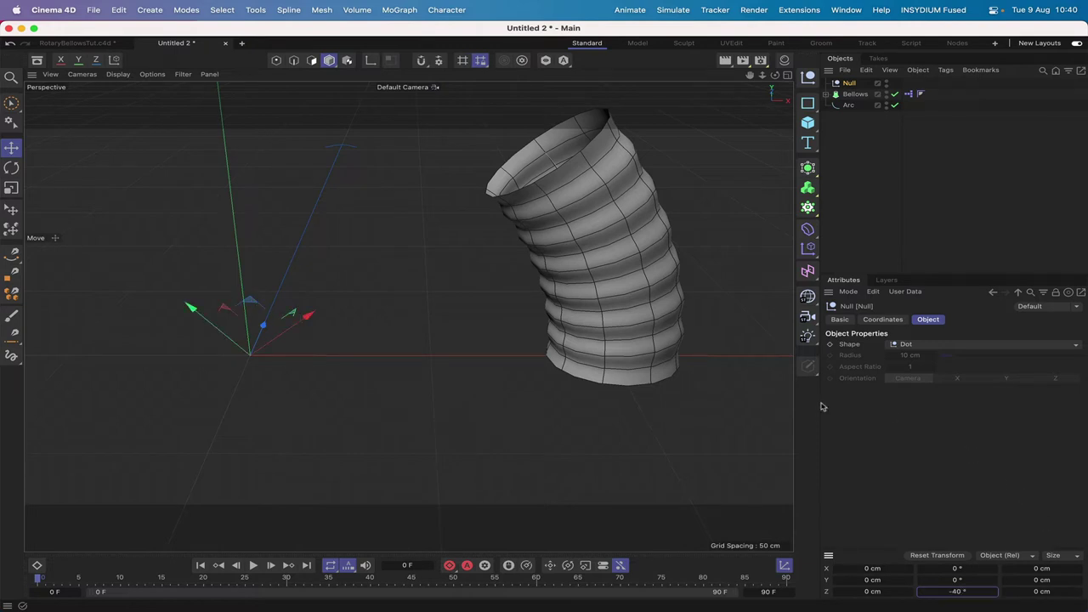
# Step: Rename the Null as Pump
pyautogui.doubleClick(852, 83)
pyautogui.write('Pu')
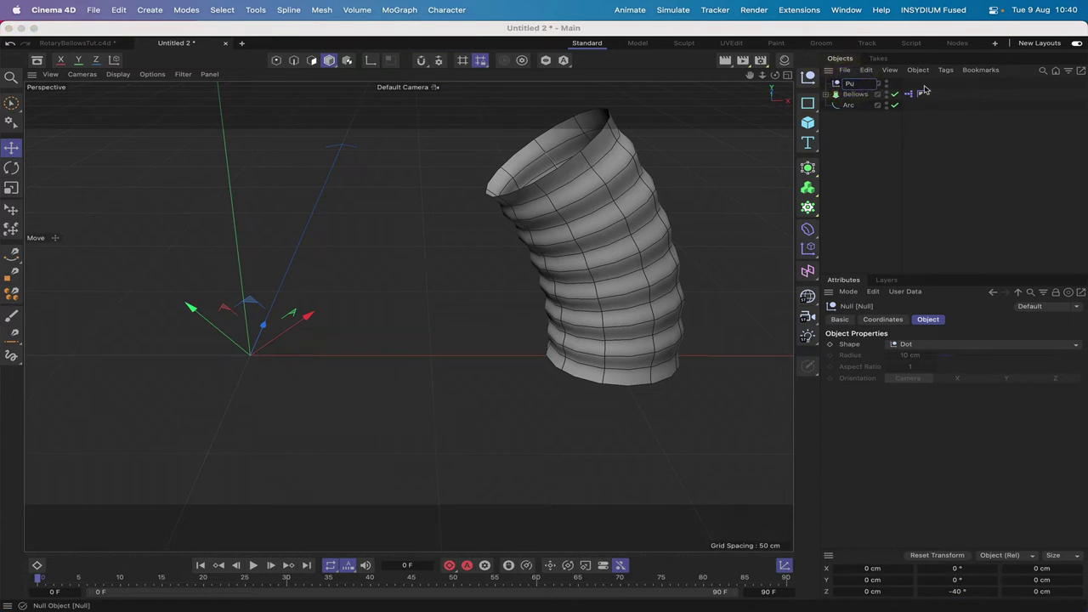
pyautogui.write('mp')
pyautogui.press('Return')
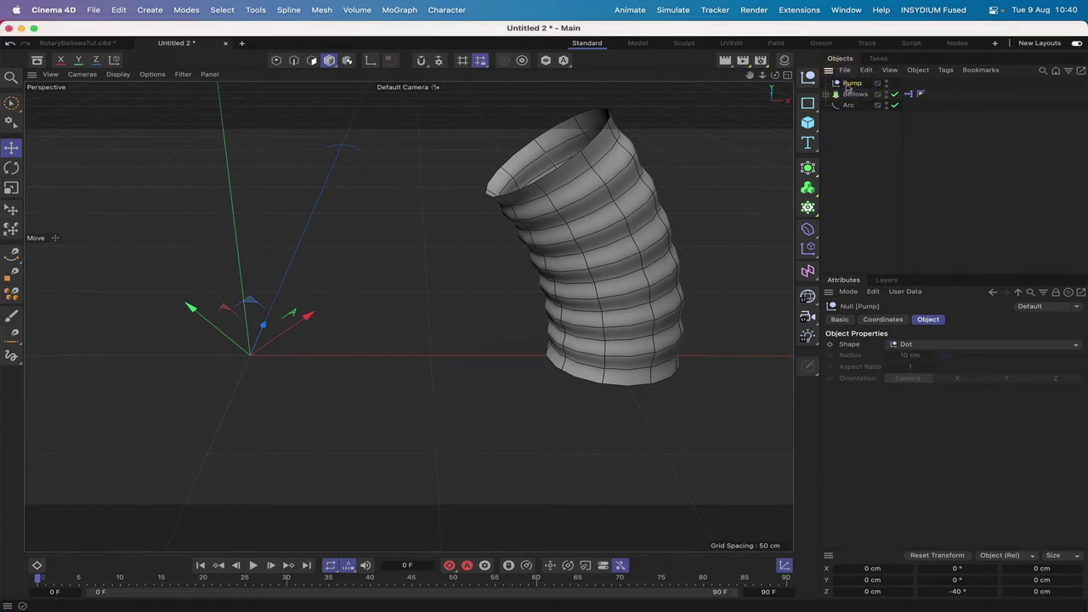
# Step: Add a Tube primitive and set its Orientation to +Z
pyautogui.click(809, 126)
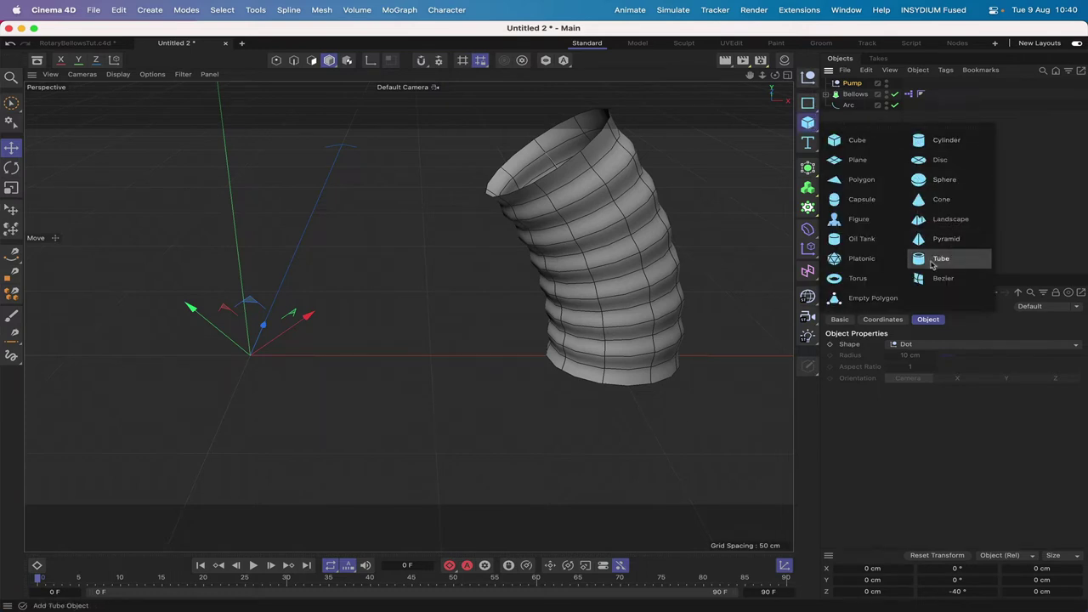
pyautogui.click(932, 258)
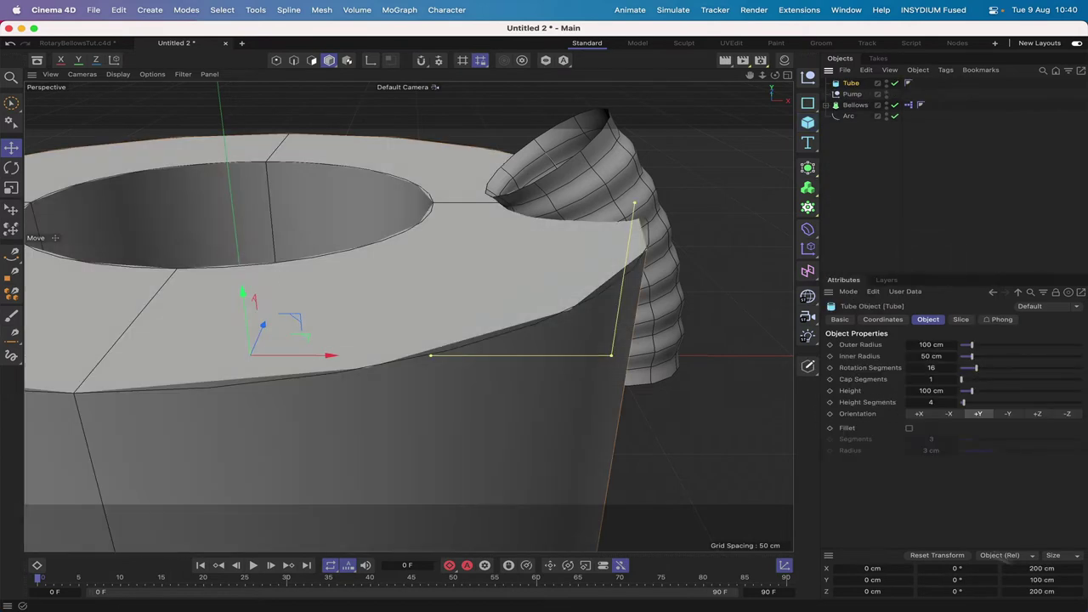
pyautogui.click(1038, 414)
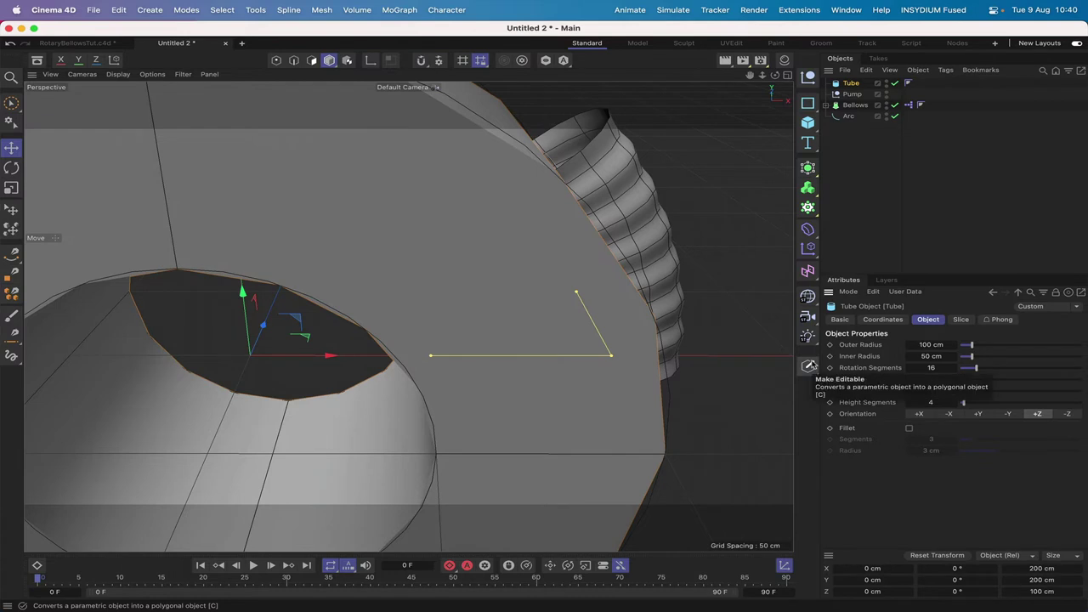
# Step: Set the Tube's outer radius to 4 cm, inner radius to 2 cm and rotation segments to 8
pyautogui.click(931, 345)
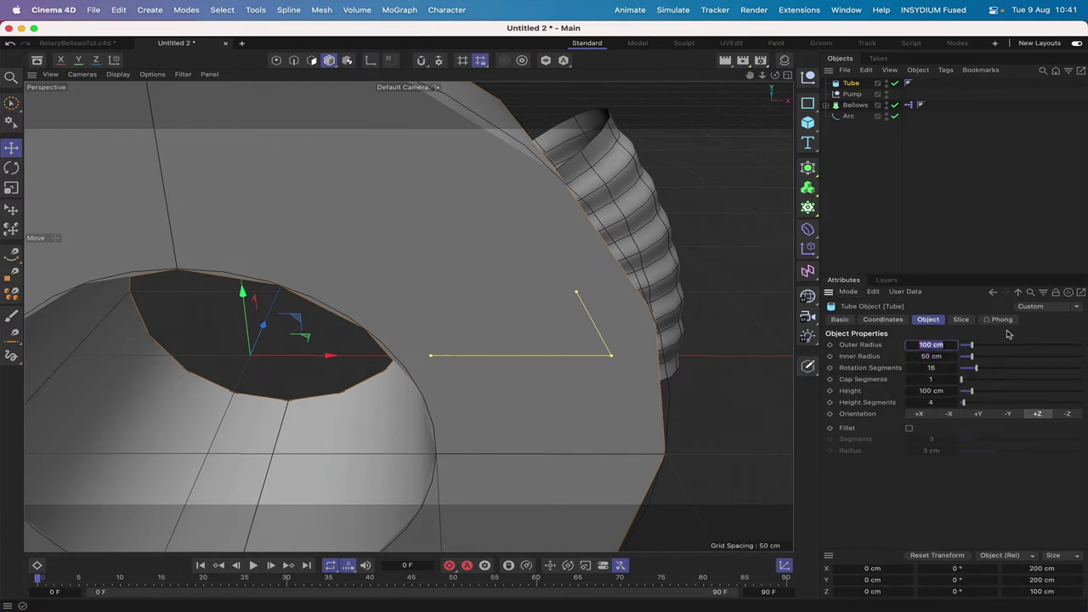
pyautogui.write('4')
pyautogui.click(930, 355)
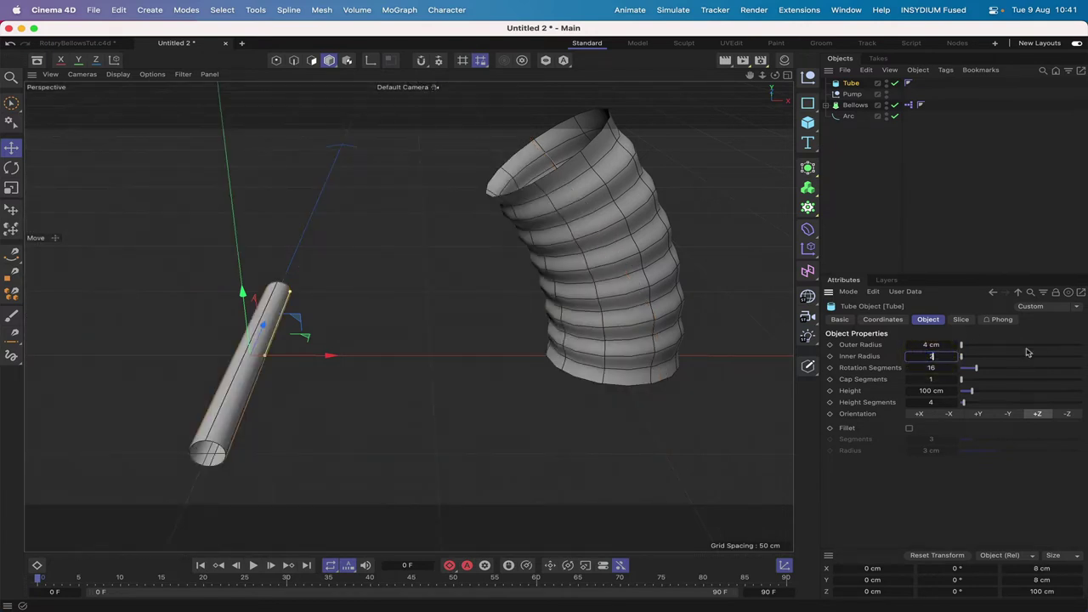
pyautogui.write('2')
pyautogui.click(935, 368)
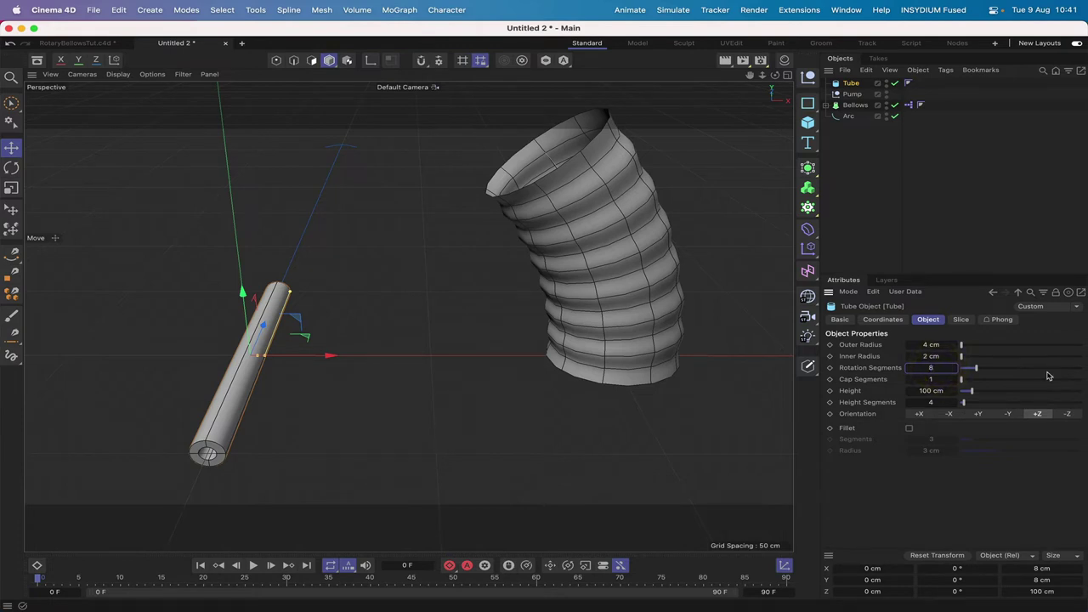
pyautogui.write('8')
pyautogui.press('Return')
# Step: Set the Tube's height to 5 cm with 1 height segment
pyautogui.click(934, 379)
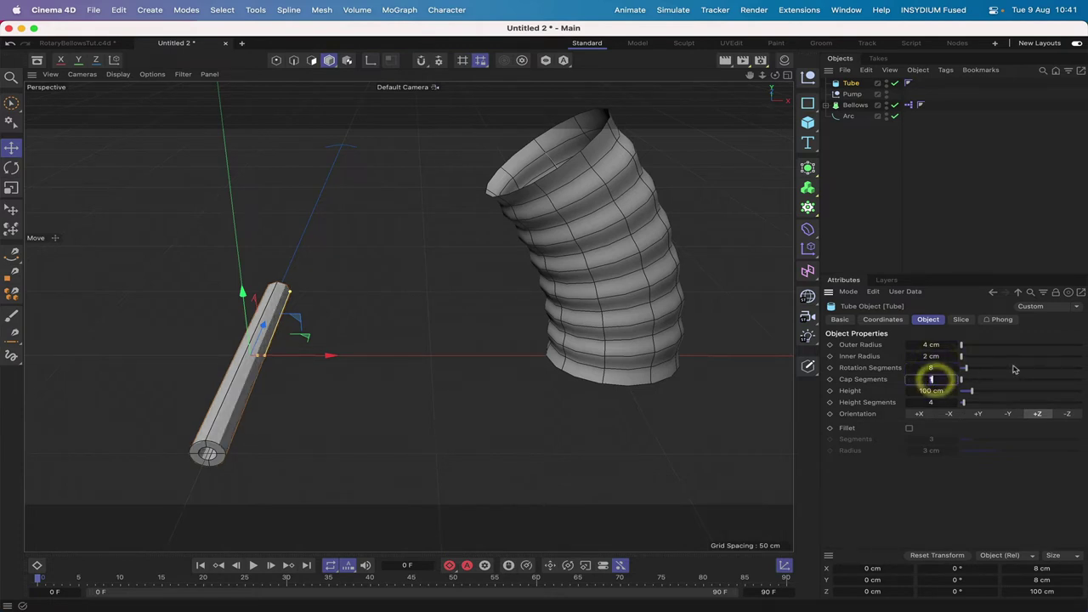
pyautogui.click(936, 391)
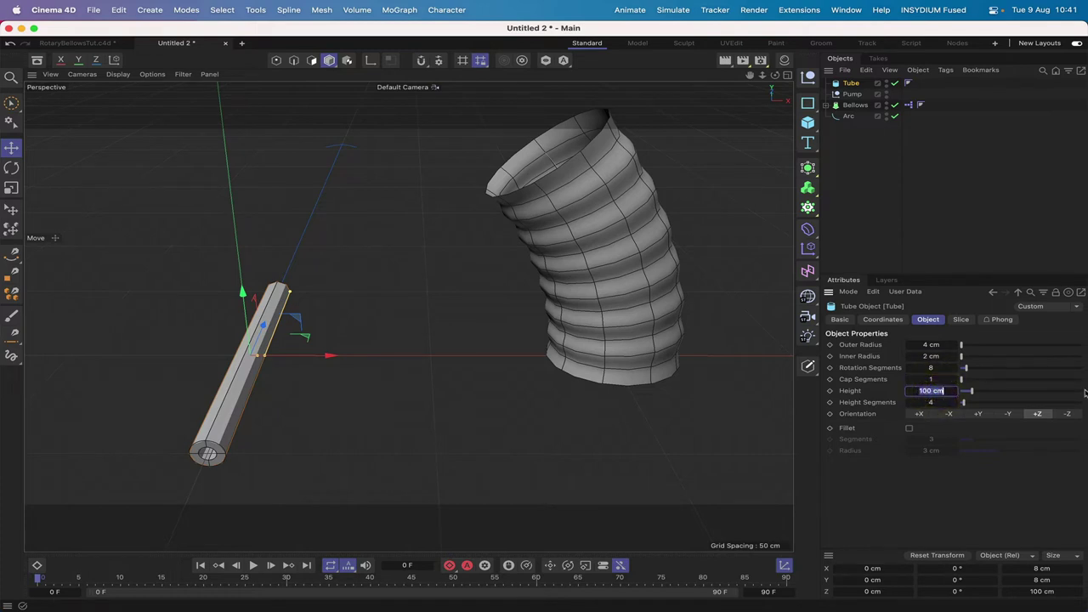
pyautogui.write('5')
pyautogui.click(938, 403)
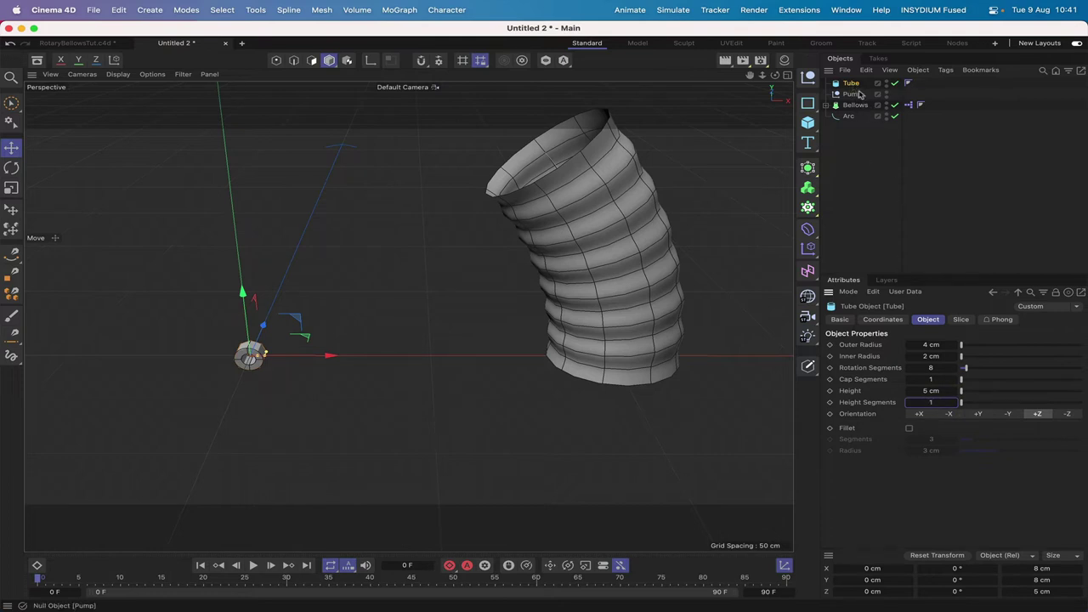
# Step: Make the Tube a child of Pump and set its relative Z rotation to 0°
pyautogui.moveTo(853, 84); pyautogui.dragTo(856, 94)
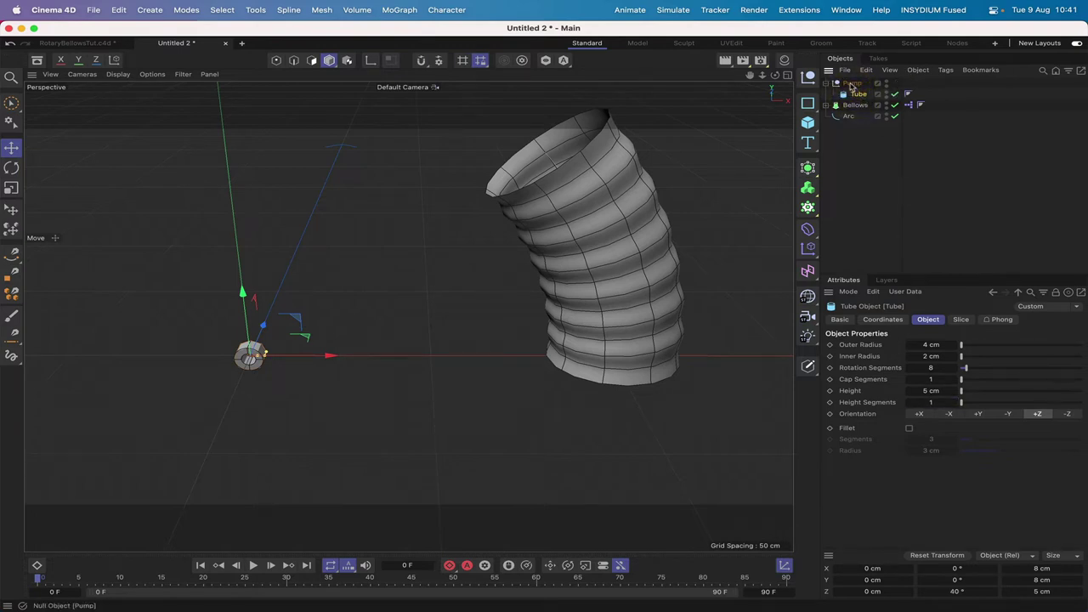
pyautogui.doubleClick(959, 592)
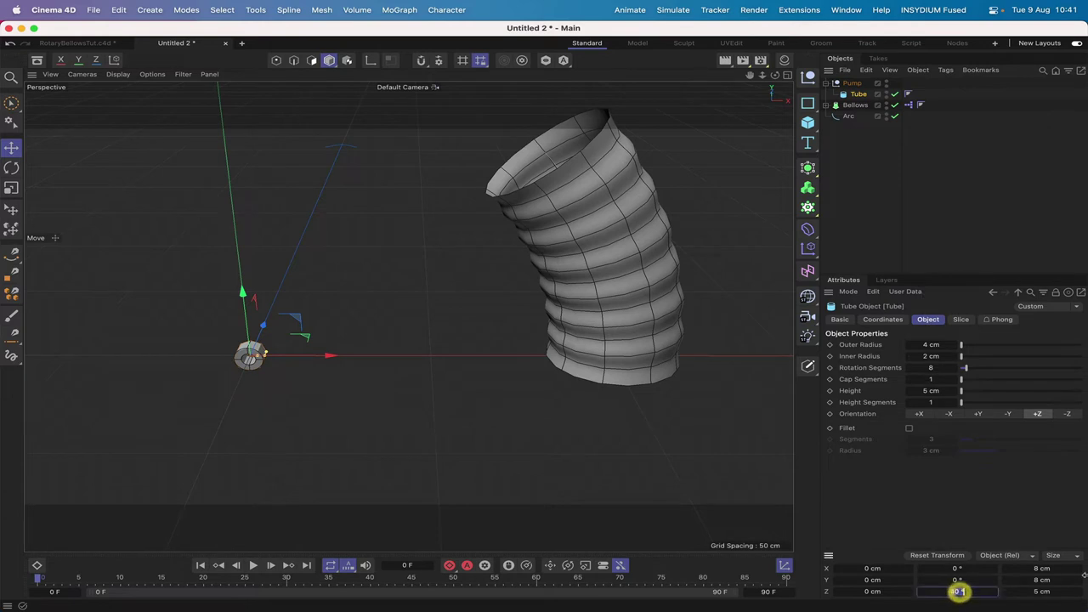
pyautogui.write('0')
pyautogui.press('Return')
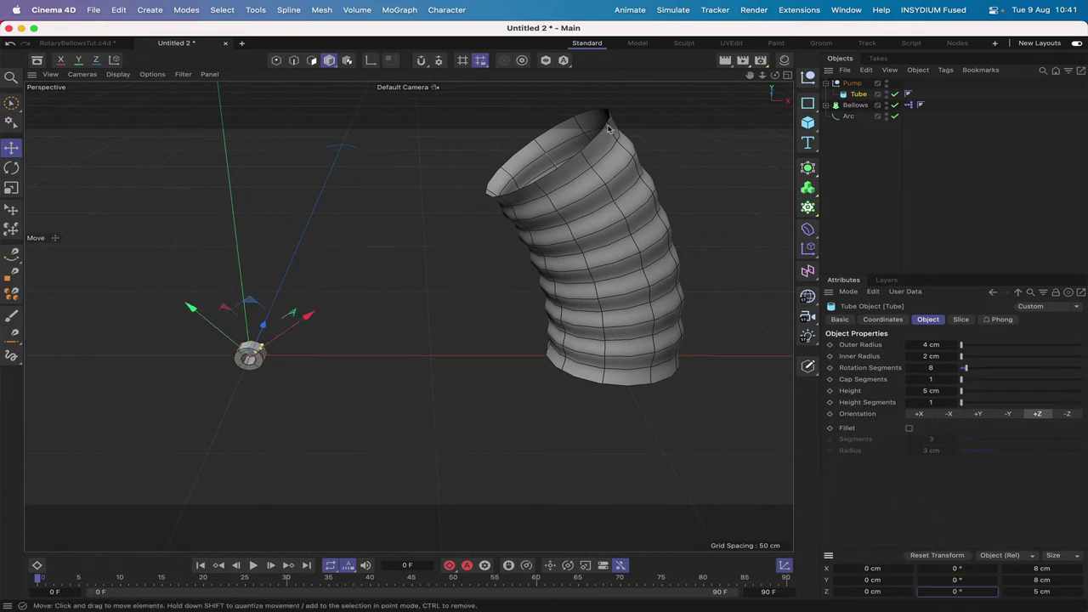
# Step: In the Front view, set the Tube's Z rotation to 20°
pyautogui.press('F3')
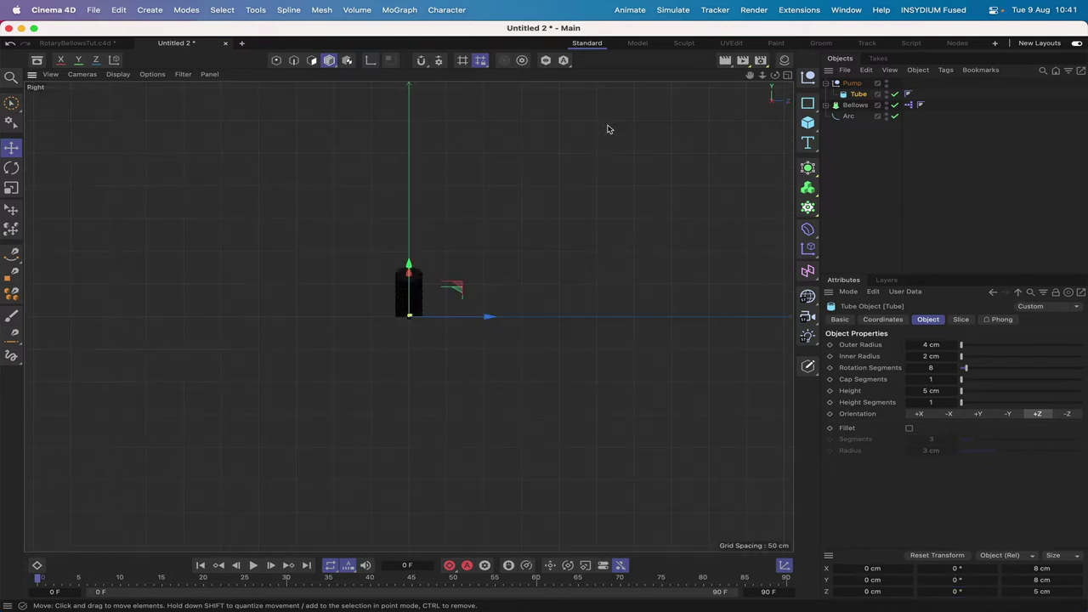
pyautogui.press('F4')
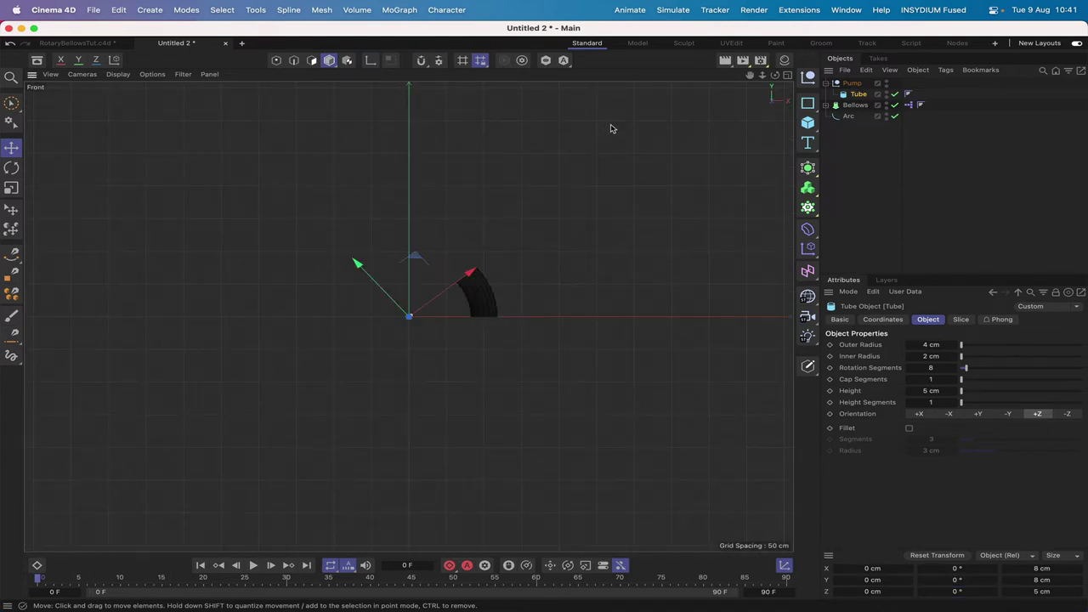
pyautogui.scroll(5, 610, 128)
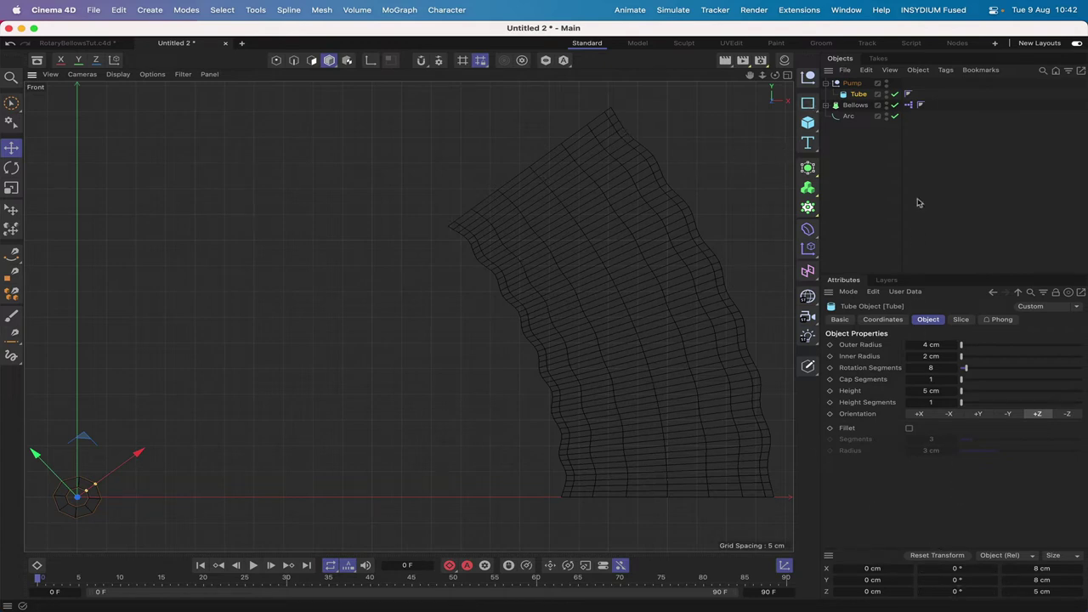
pyautogui.click(958, 591)
pyautogui.press('Return')
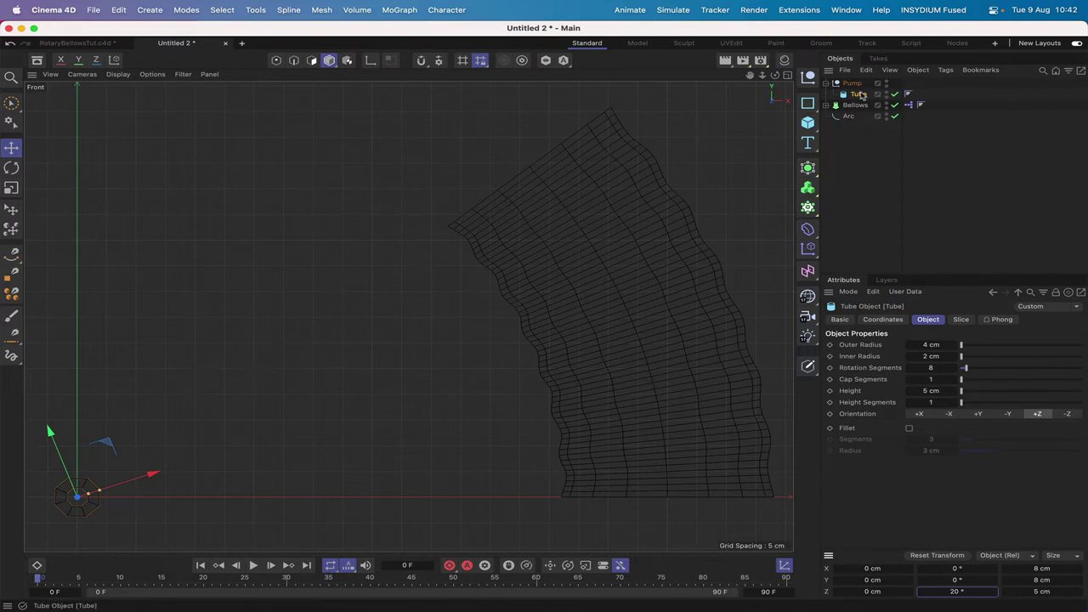
# Step: Duplicate the Tube inside Pump and set the copy's Z rotation to 0°
pyautogui.moveTo(861, 96); pyautogui.dragTo(861, 101)
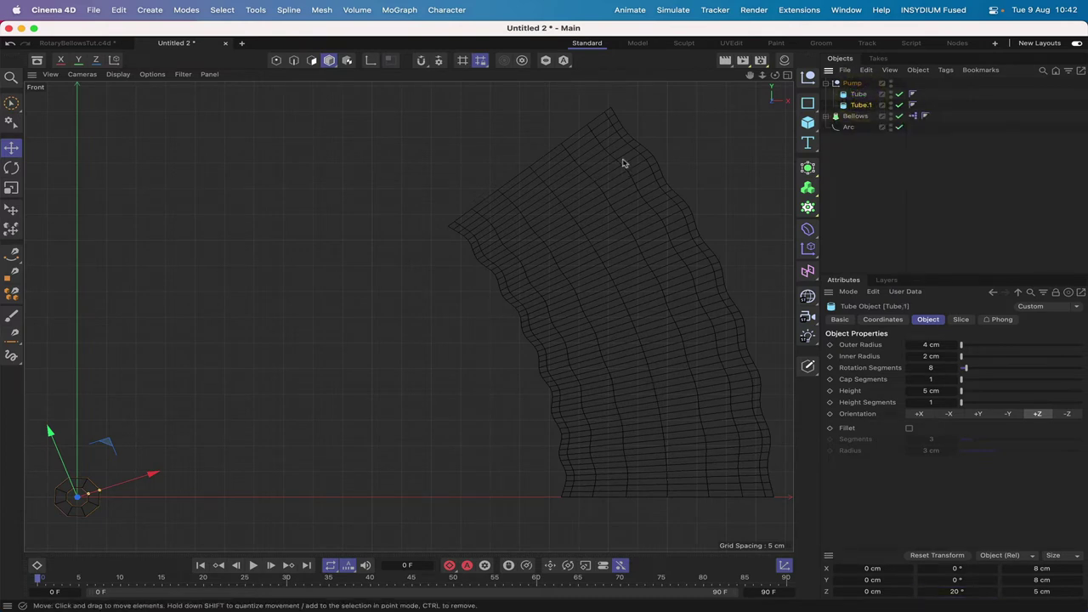
pyautogui.doubleClick(959, 591)
pyautogui.write('0')
pyautogui.press('Return')
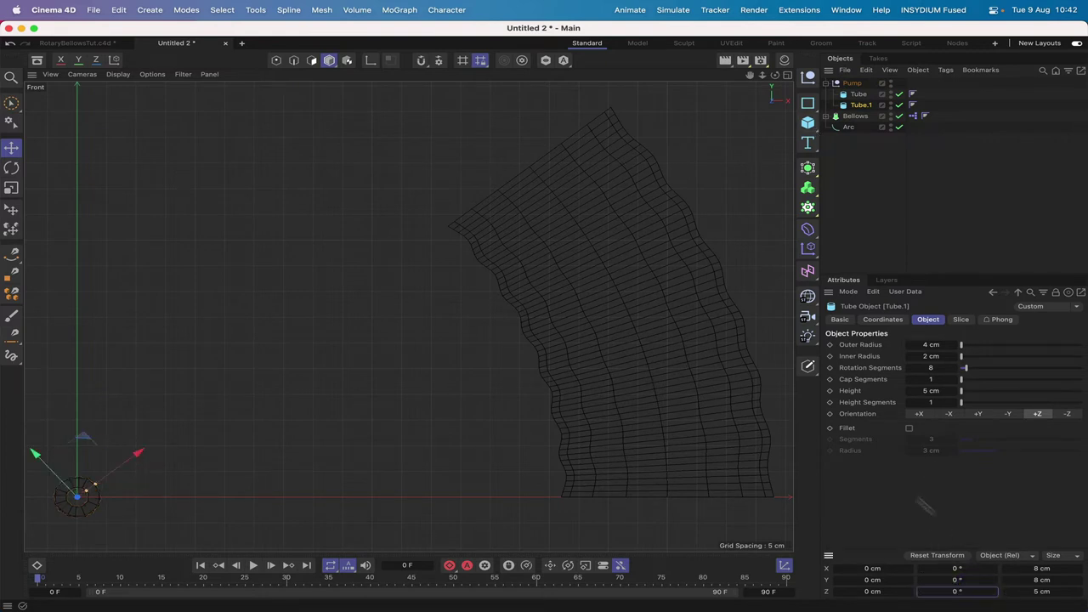
# Step: Move the duplicated tube along its X axis towards the bellows and set its X position to 50 cm
pyautogui.click(889, 321)
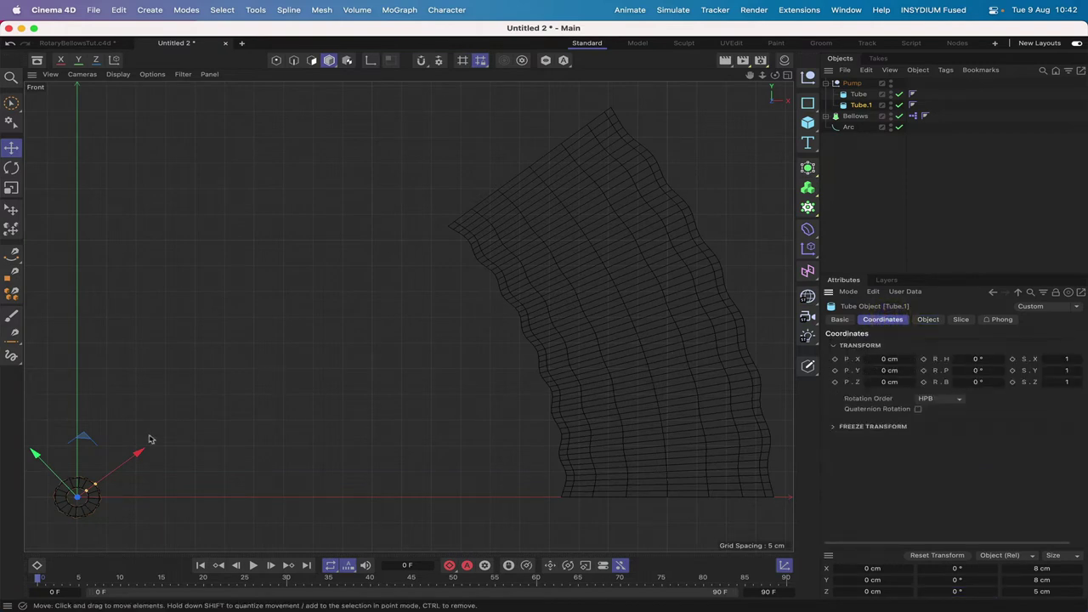
pyautogui.moveTo(142, 453); pyautogui.dragTo(425, 297)
pyautogui.click(889, 359)
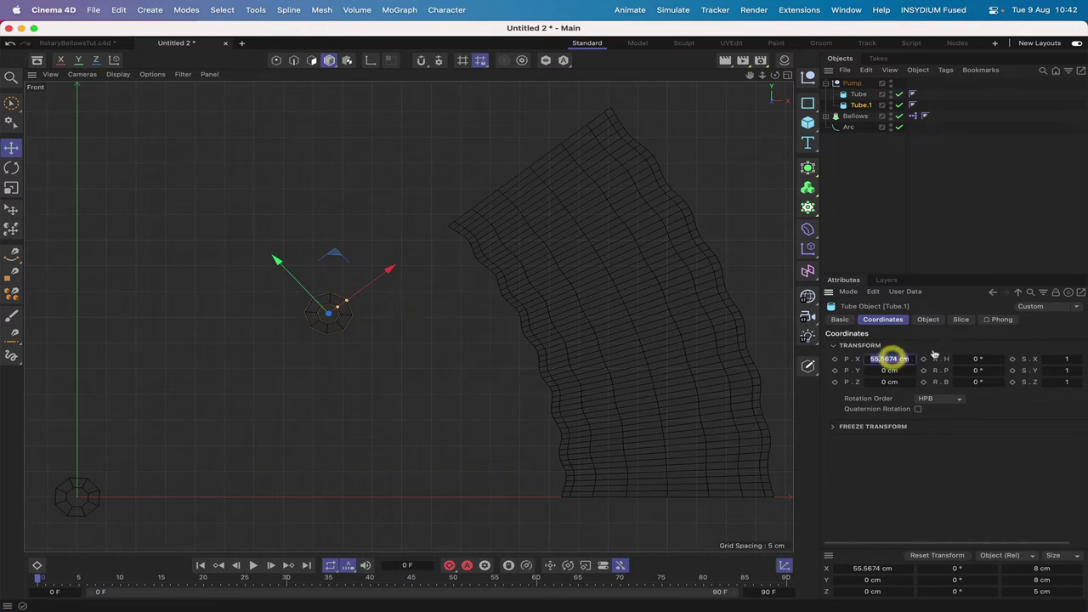
pyautogui.write('50')
pyautogui.press('Return')
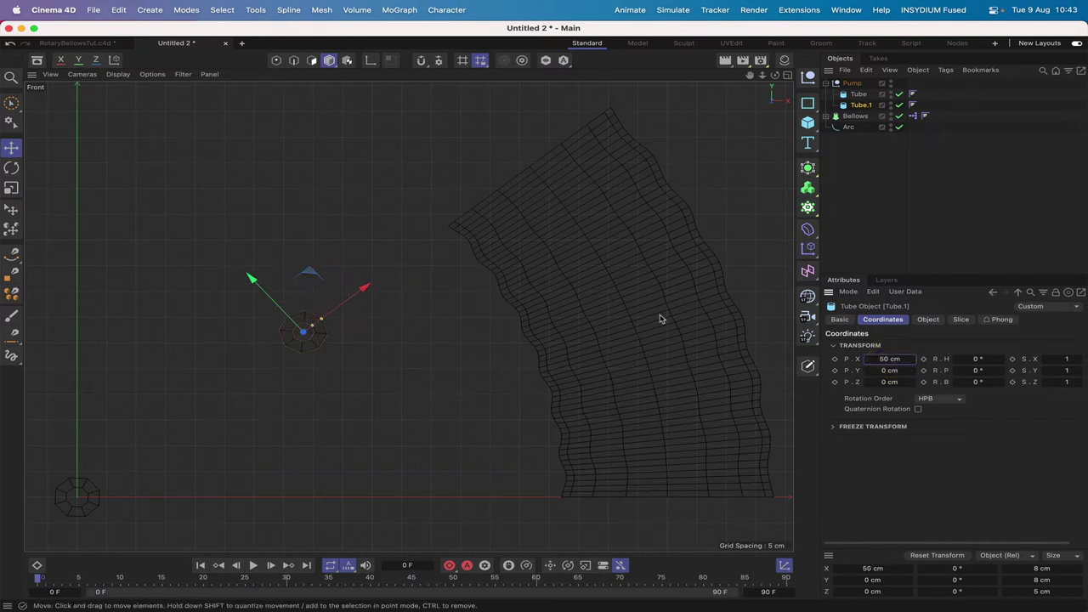
# Step: Set the duplicated tube's Z rotation to 20°
pyautogui.click(959, 591)
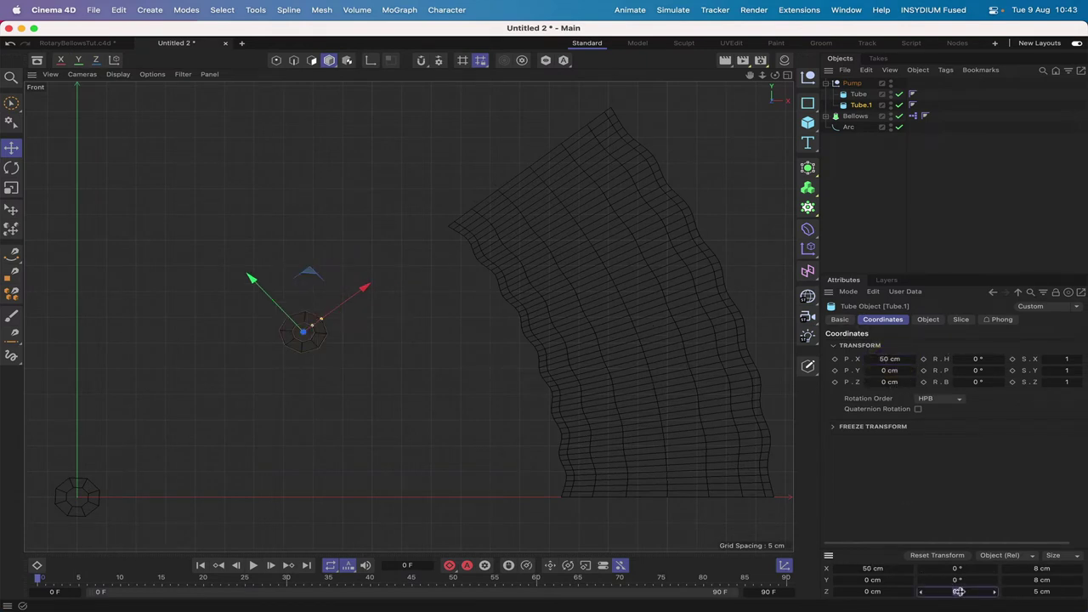
pyautogui.write('20')
pyautogui.press('Return')
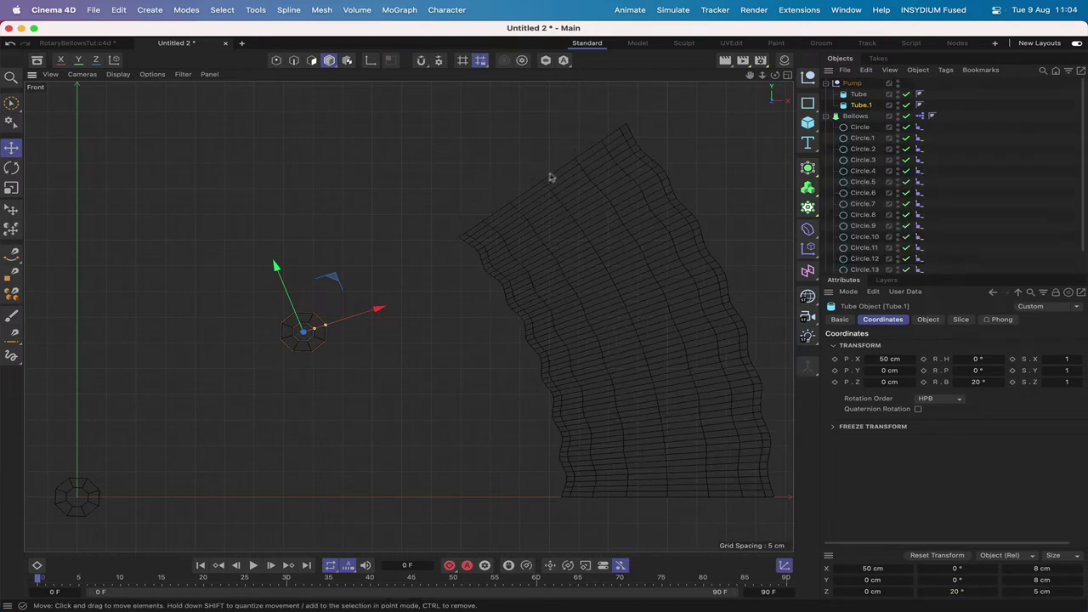
# Step: Add three Null objects to the scene
pyautogui.click(809, 77)
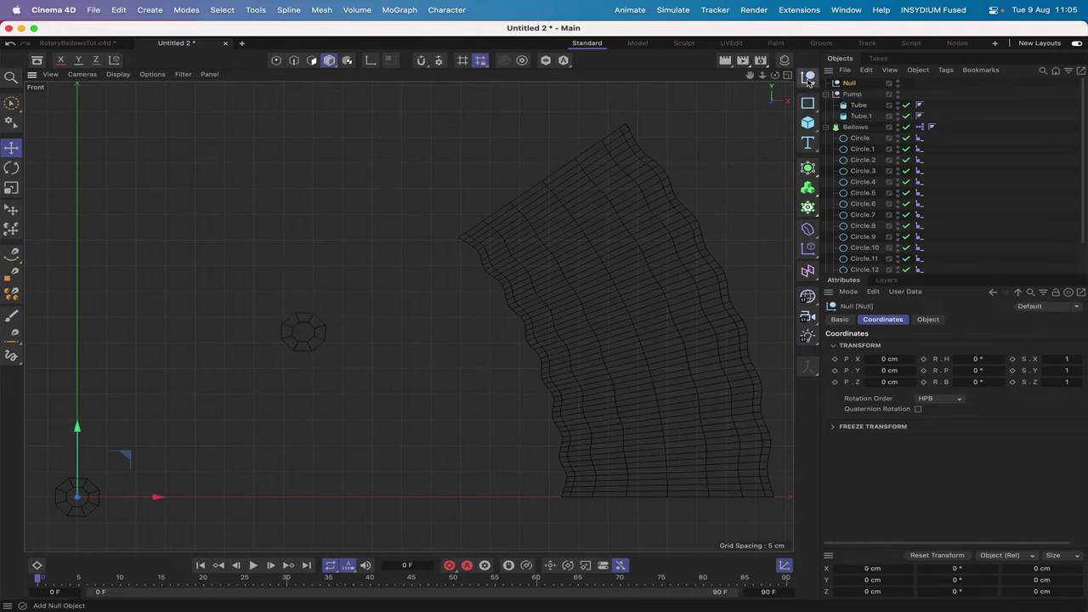
pyautogui.click(809, 78)
pyautogui.click(809, 78)
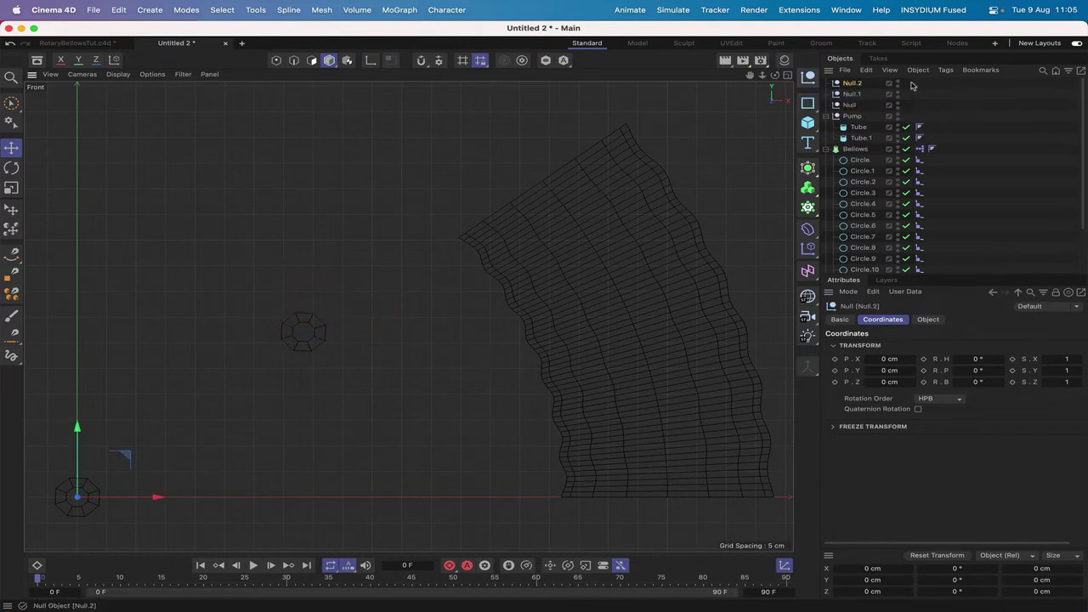
# Step: Rename the first new Null as Root
pyautogui.click(849, 104)
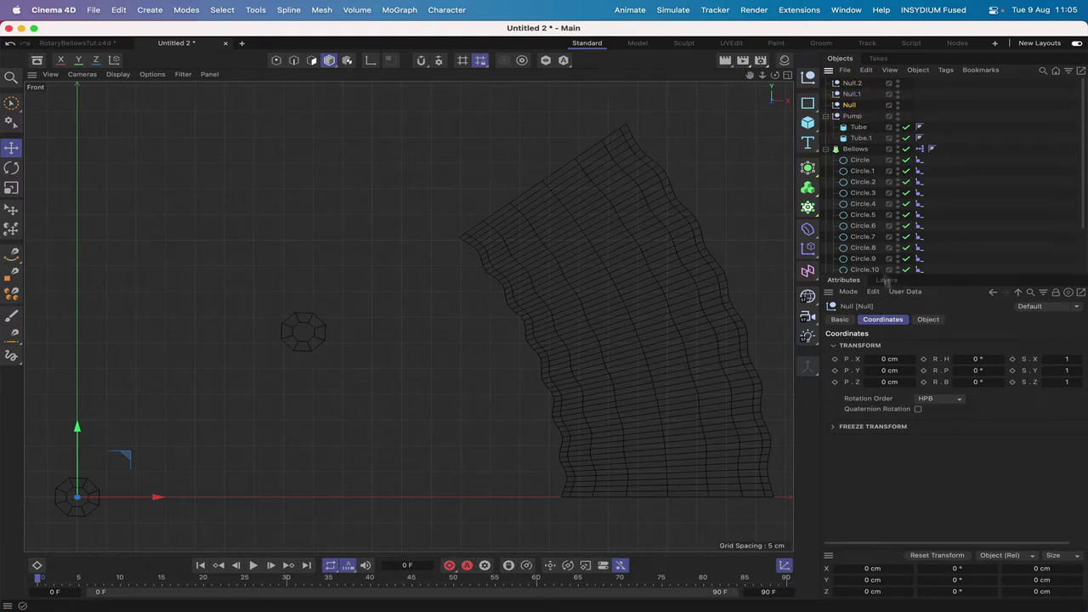
pyautogui.doubleClick(849, 105)
pyautogui.write('Roo')
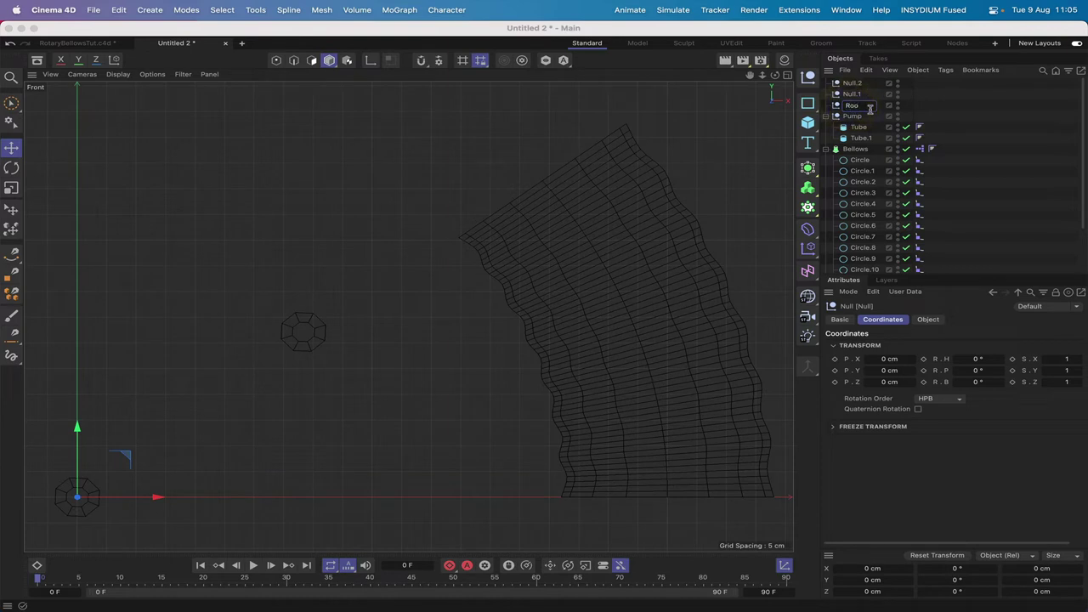
pyautogui.write('t')
pyautogui.press('Return')
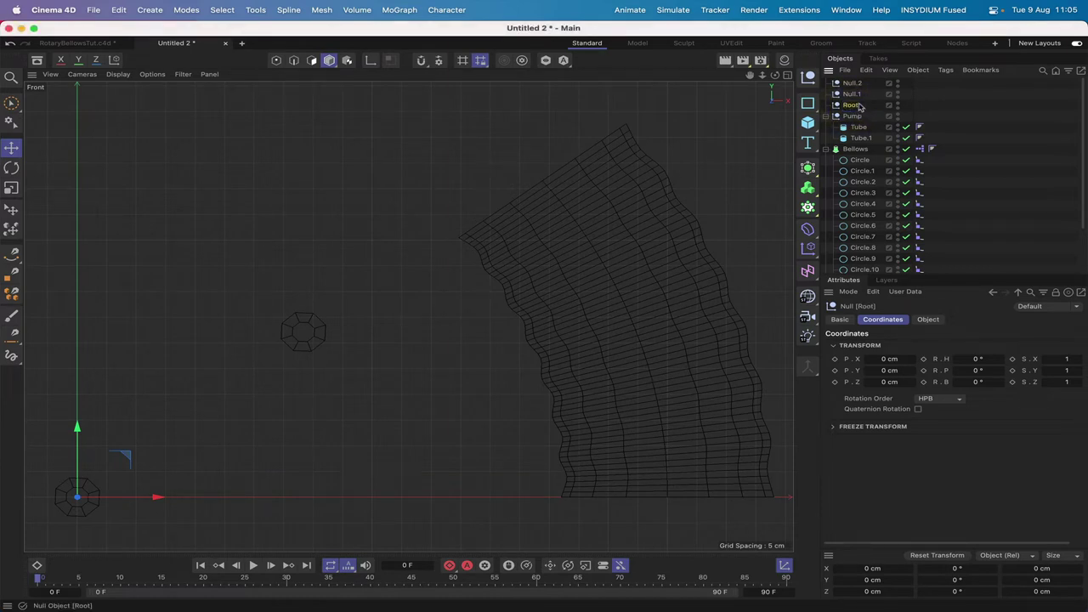
# Step: Make Root a child of Pump and reset its bank rotation to zero
pyautogui.moveTo(854, 108); pyautogui.dragTo(855, 117)
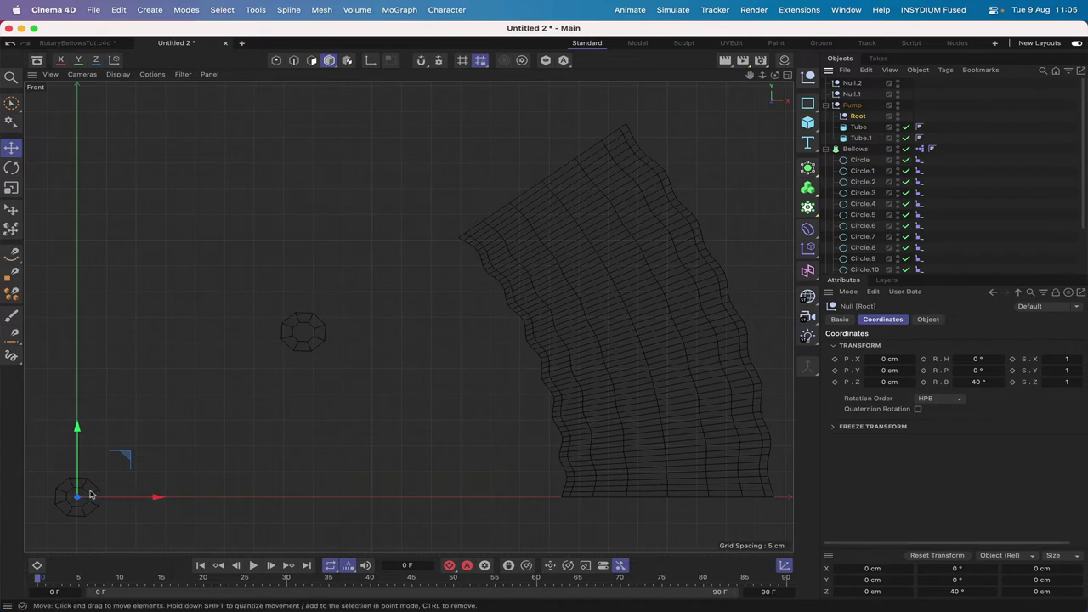
pyautogui.click(982, 383)
pyautogui.press('Return')
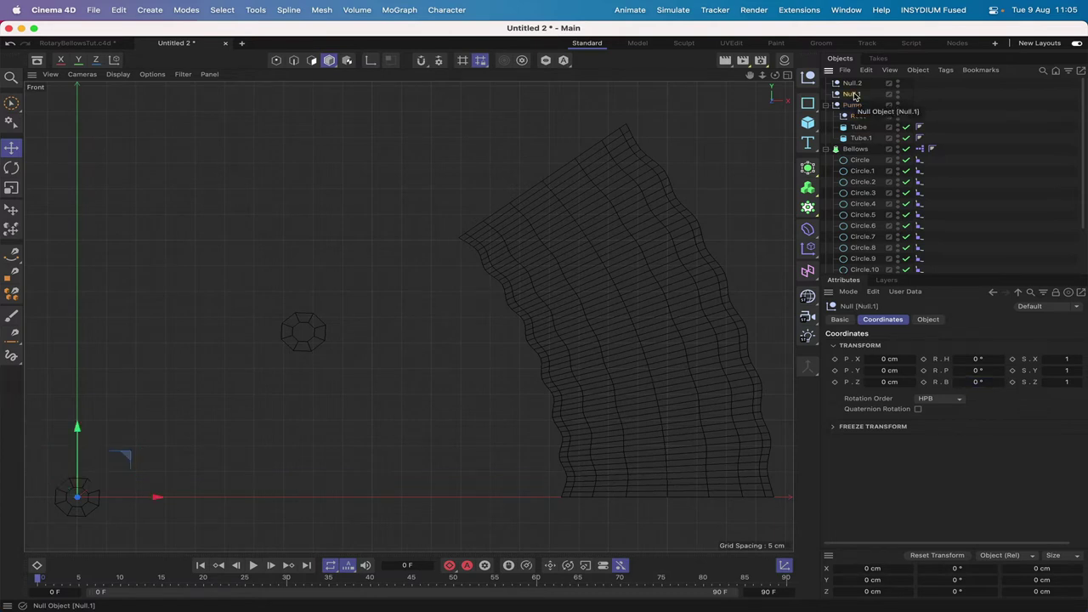
# Step: Rename Null.1 as 1 and make it a child of Root
pyautogui.doubleClick(853, 93)
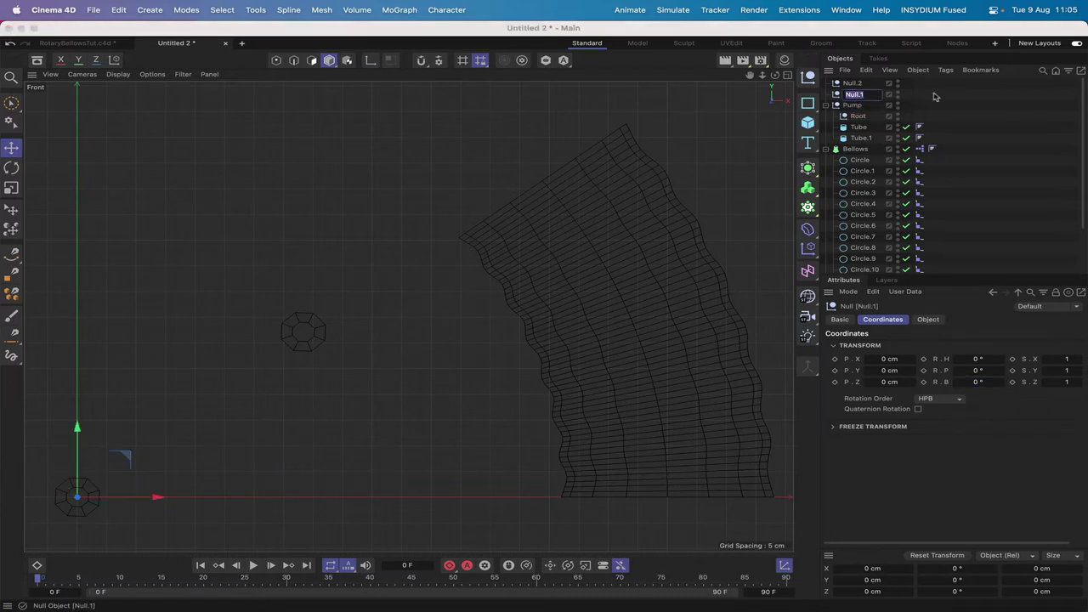
pyautogui.write('1')
pyautogui.press('Return')
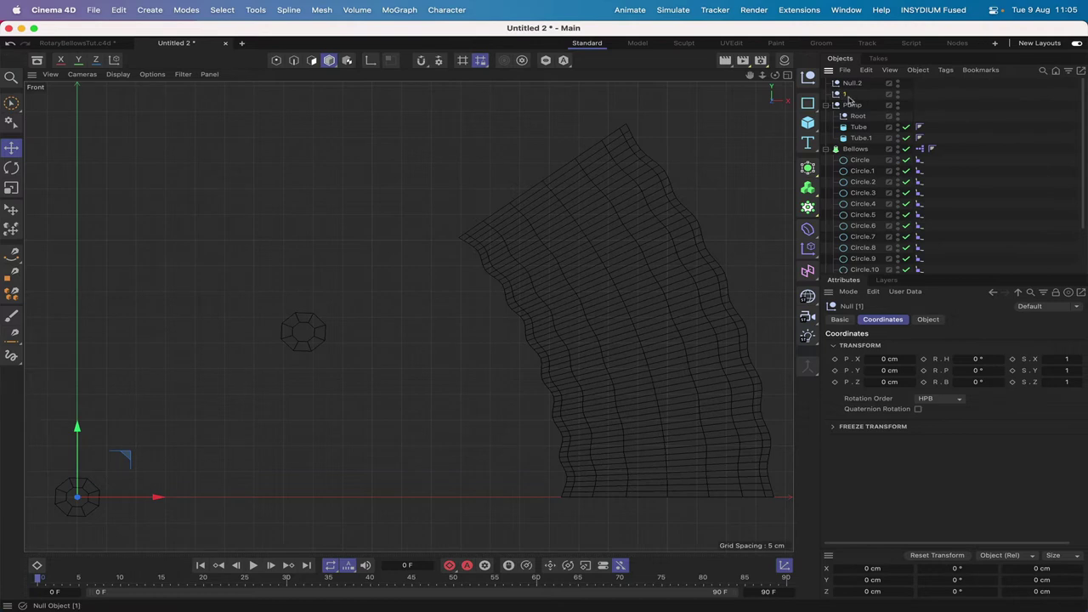
pyautogui.moveTo(846, 96)
pyautogui.mouseDown()
pyautogui.moveTo(871, 122)
pyautogui.moveTo(857, 114)
pyautogui.mouseUp()
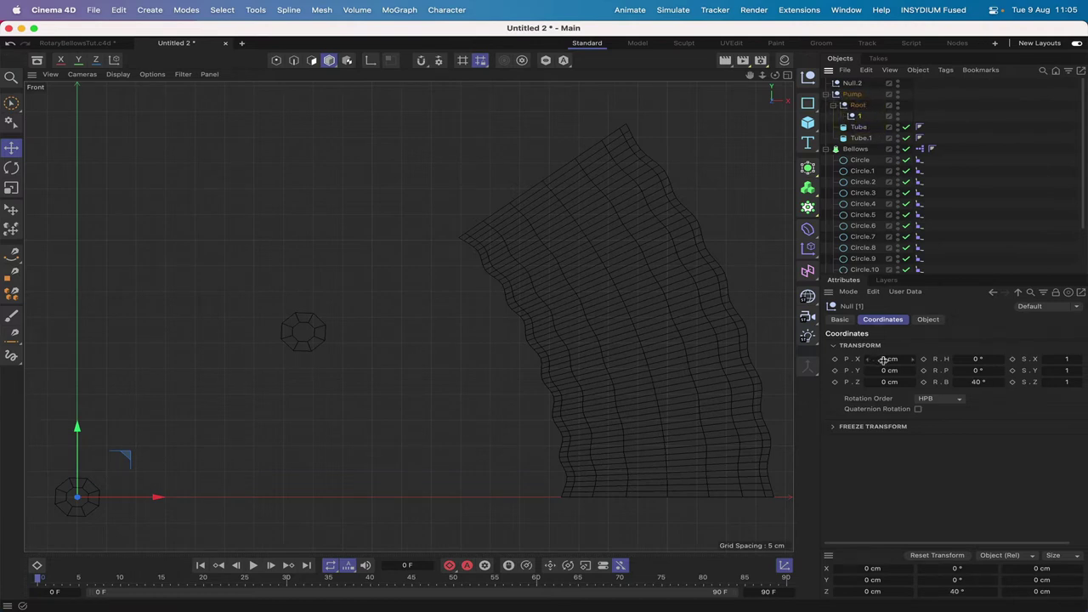
# Step: Set the X position of null 1 to 50 cm
pyautogui.doubleClick(883, 359)
pyautogui.write('50')
pyautogui.press('Return')
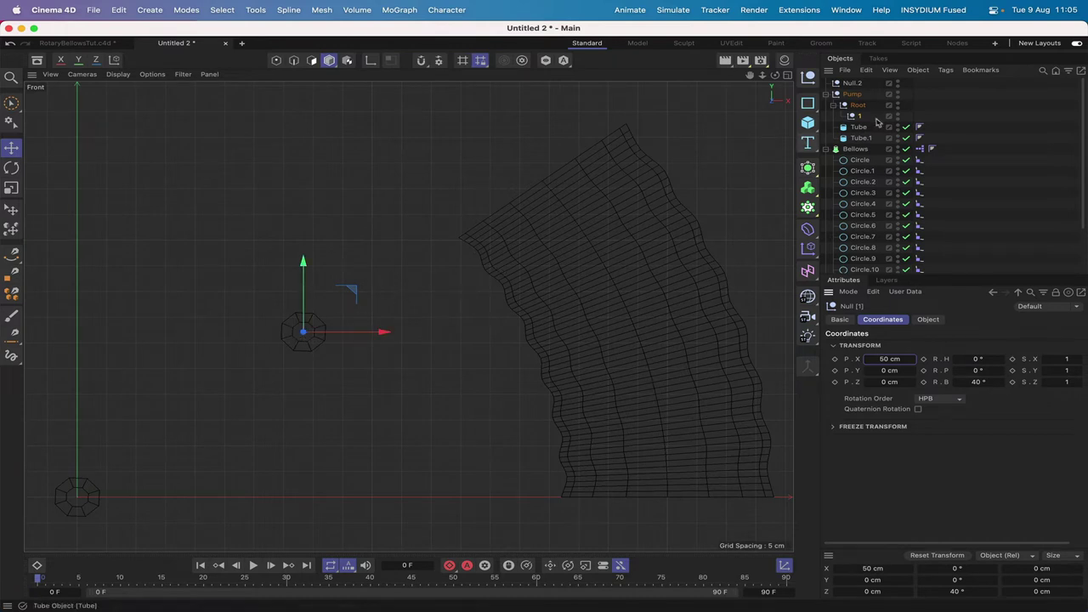
# Step: Make Null.2 a child of null 1 and rename it as T
pyautogui.moveTo(853, 84); pyautogui.dragTo(857, 118)
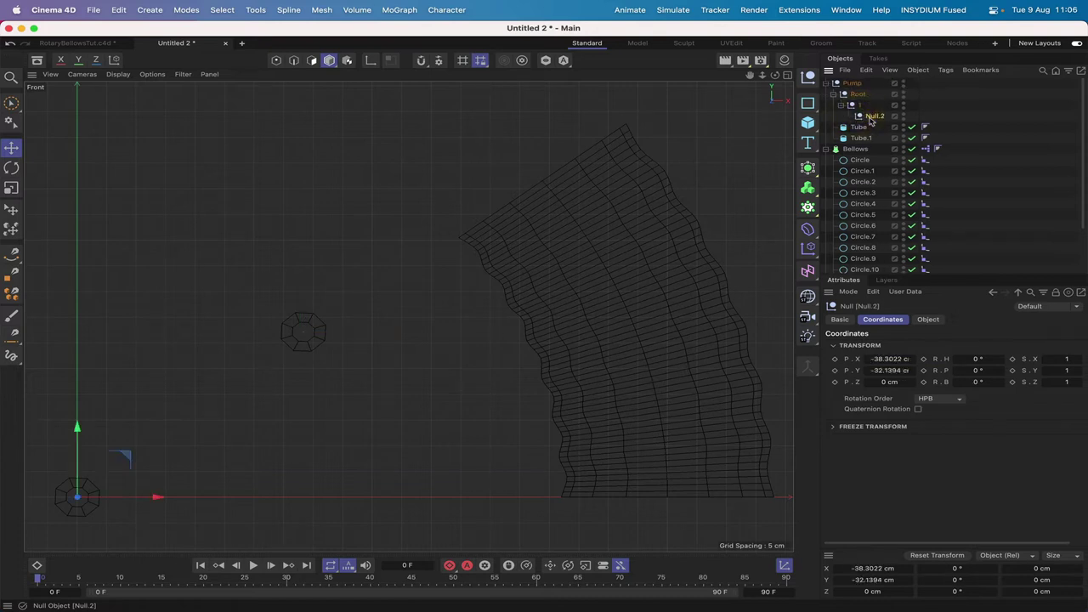
pyautogui.doubleClick(871, 117)
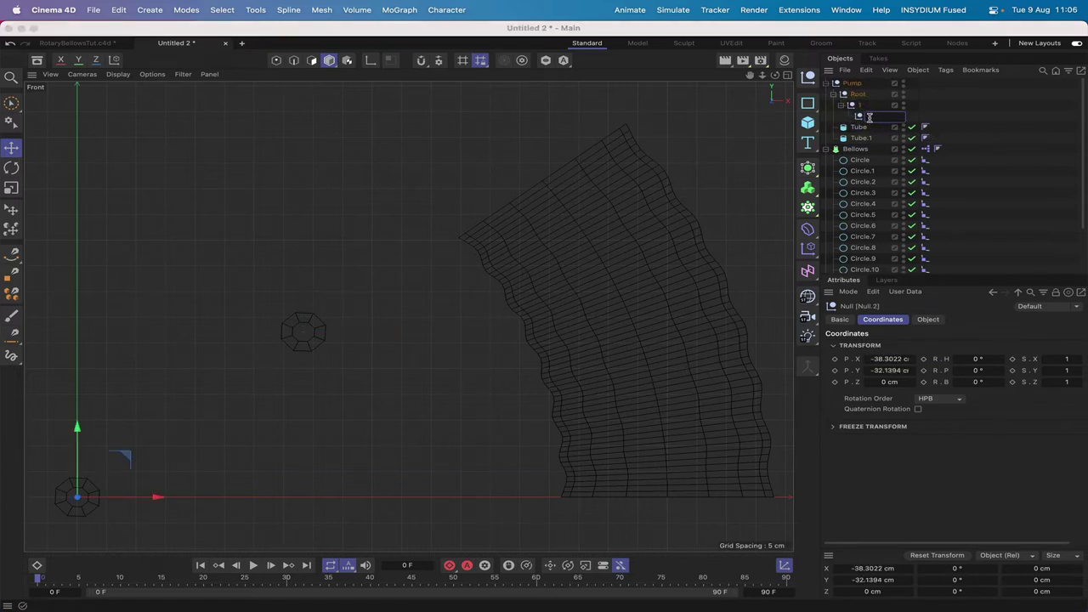
pyautogui.write('T')
pyautogui.press('Return')
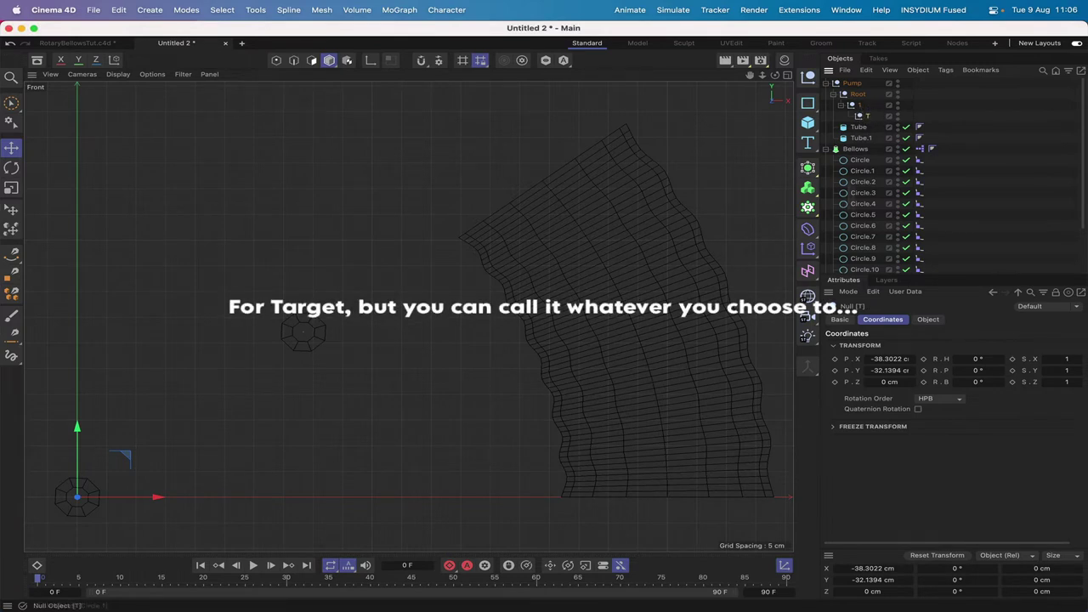
# Step: Set the T null's X position to 0 cm and its Y position to -22 cm
pyautogui.click(887, 359)
pyautogui.press('BackSpace')
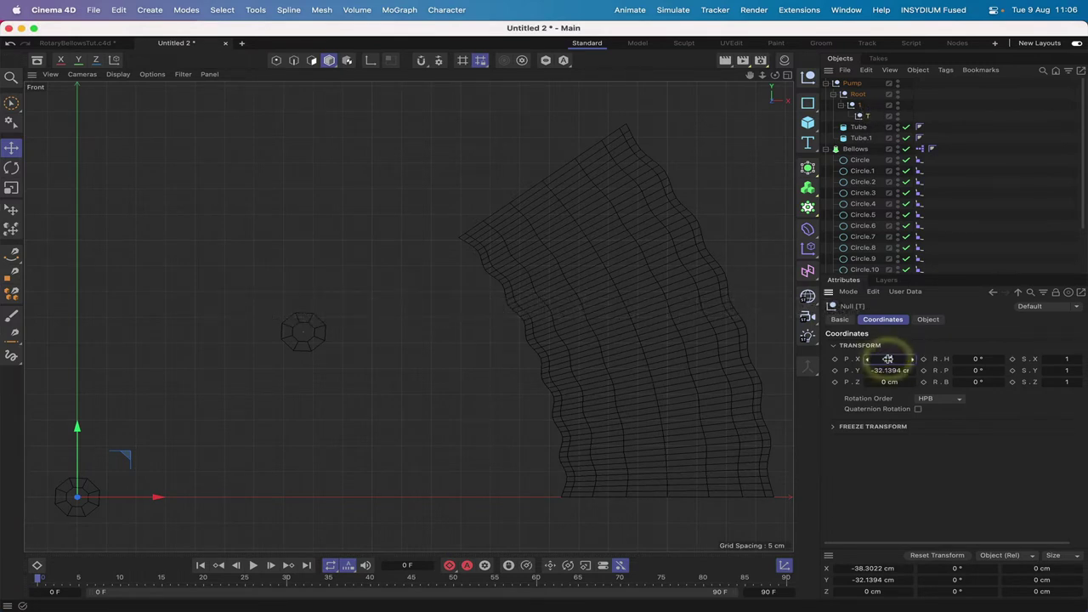
pyautogui.press('Return')
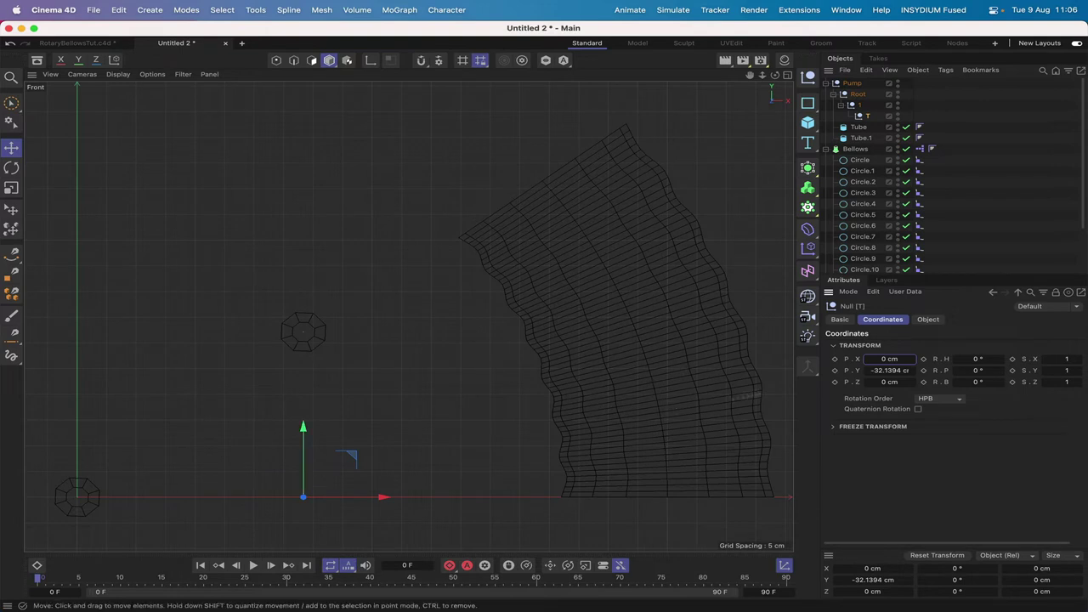
pyautogui.doubleClick(886, 371)
pyautogui.write('-')
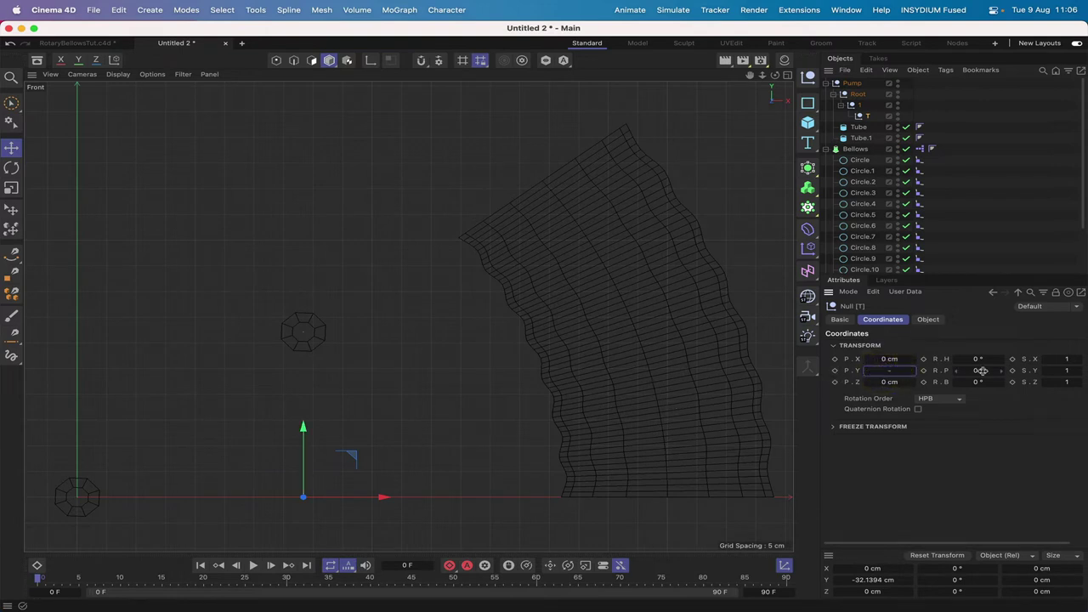
pyautogui.write('22')
pyautogui.press('Return')
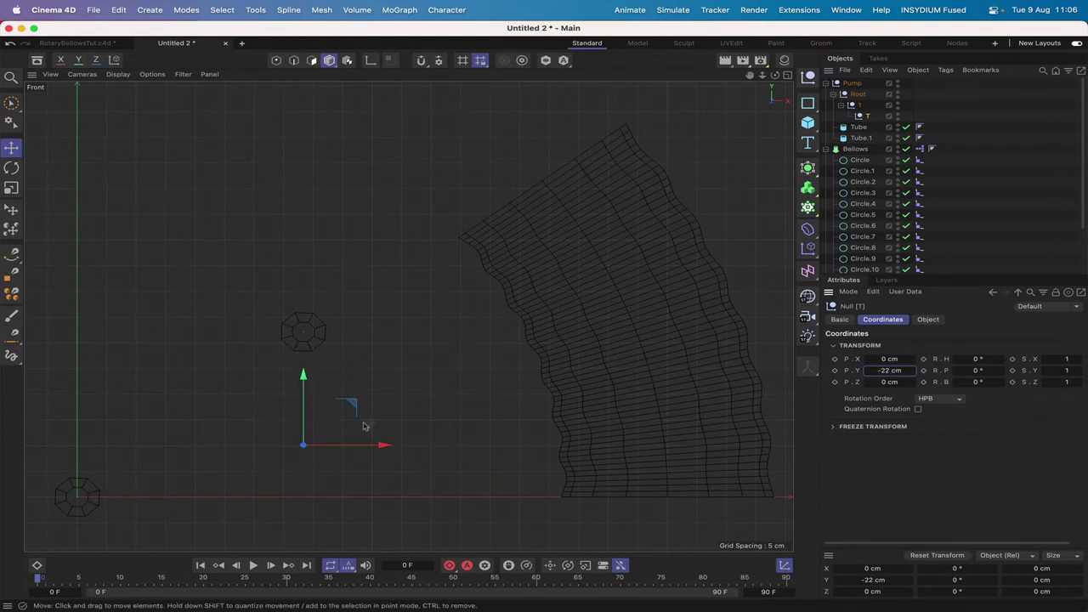
# Step: Add a cylinder primitive and make it a child of Pump, placed below Tube.1
pyautogui.click(875, 95)
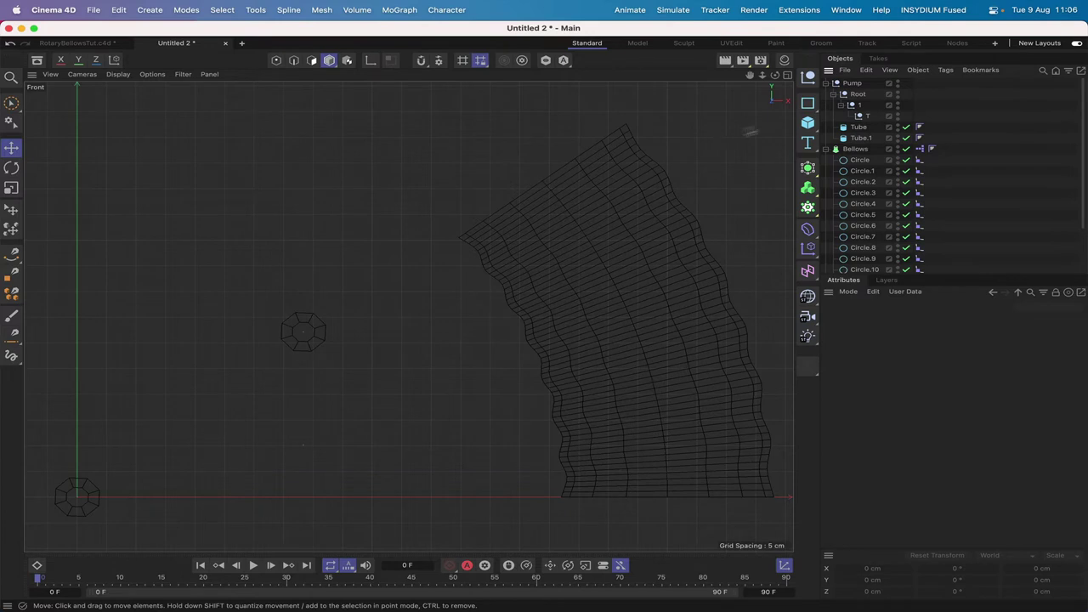
pyautogui.click(808, 123)
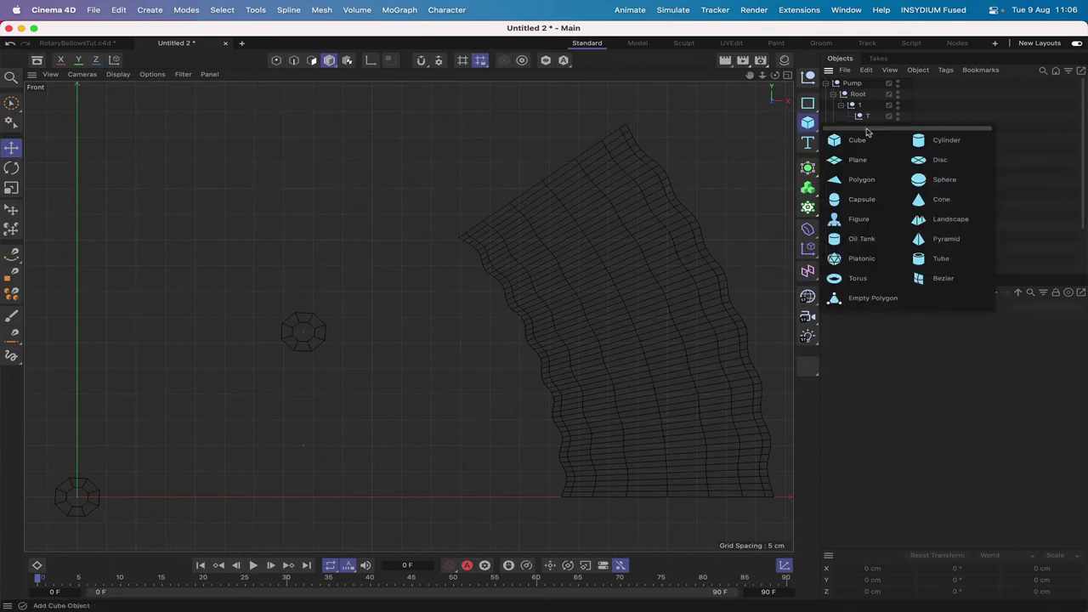
pyautogui.click(937, 141)
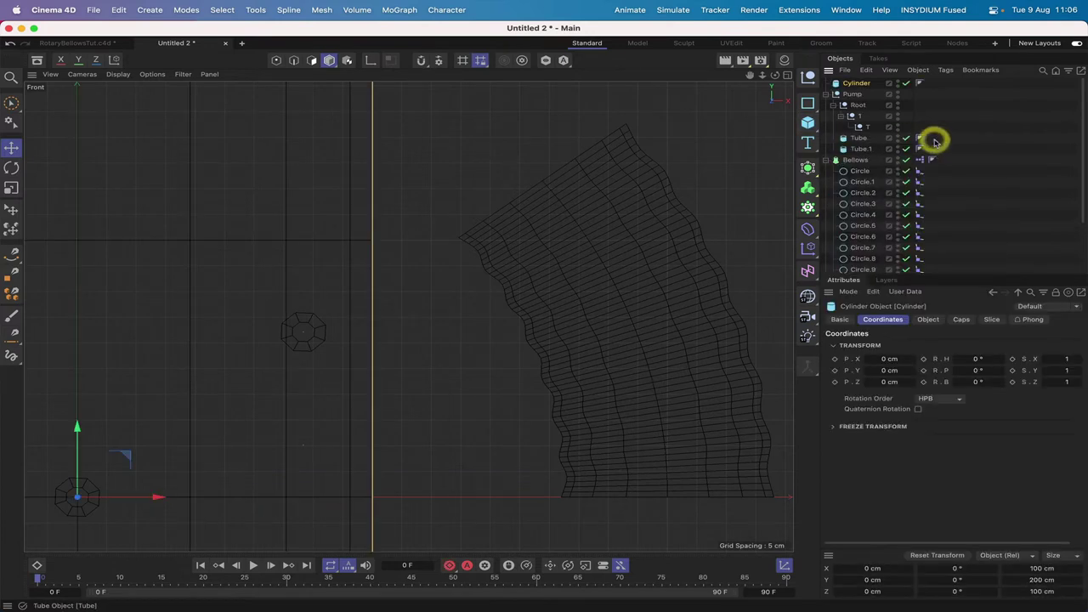
pyautogui.click(930, 322)
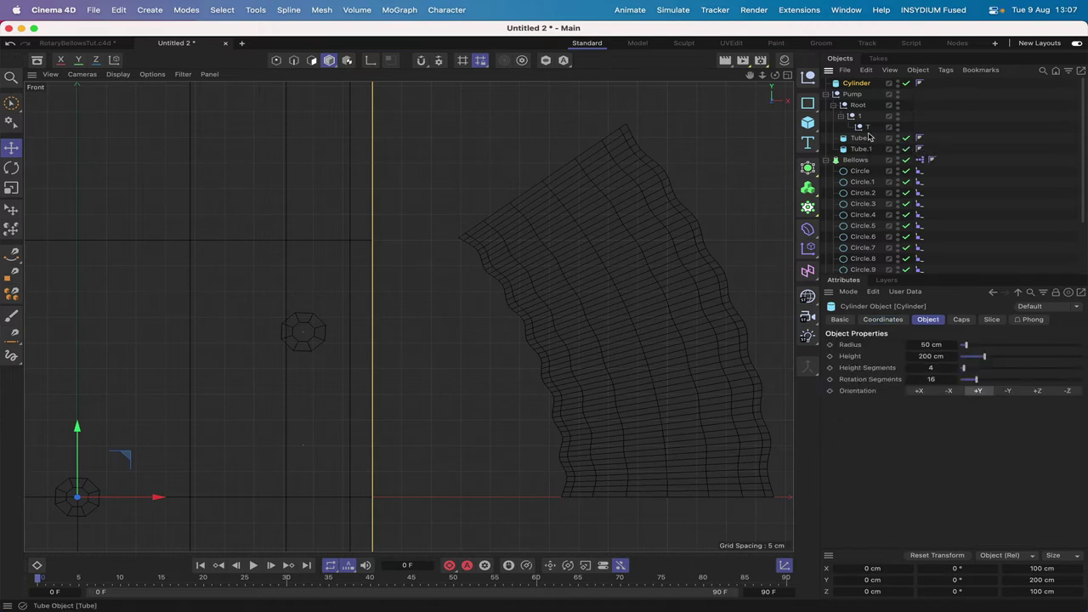
pyautogui.press('F1')
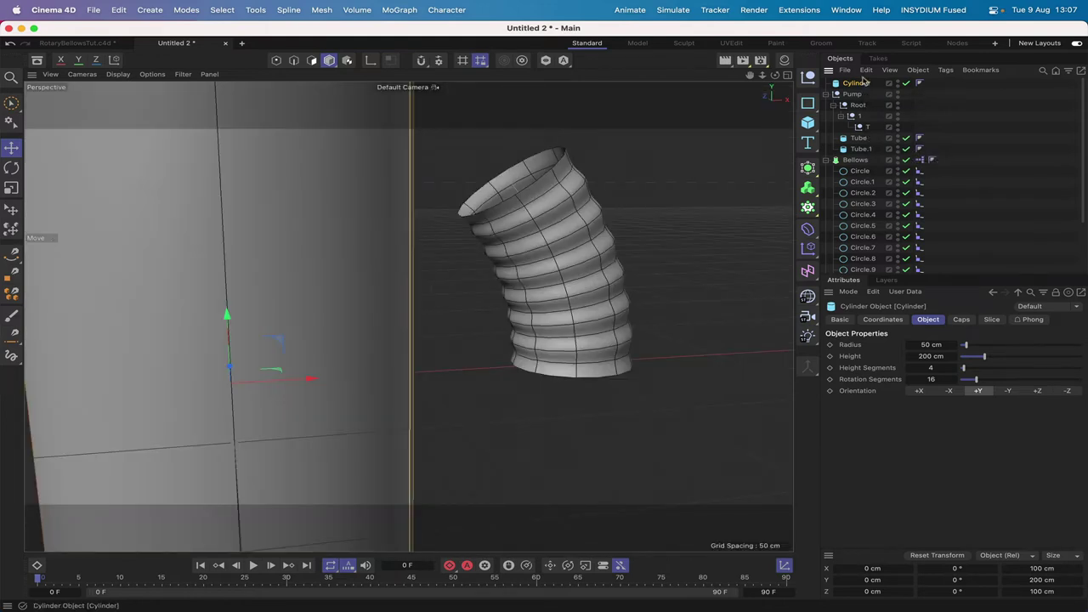
pyautogui.moveTo(860, 85); pyautogui.dragTo(869, 157)
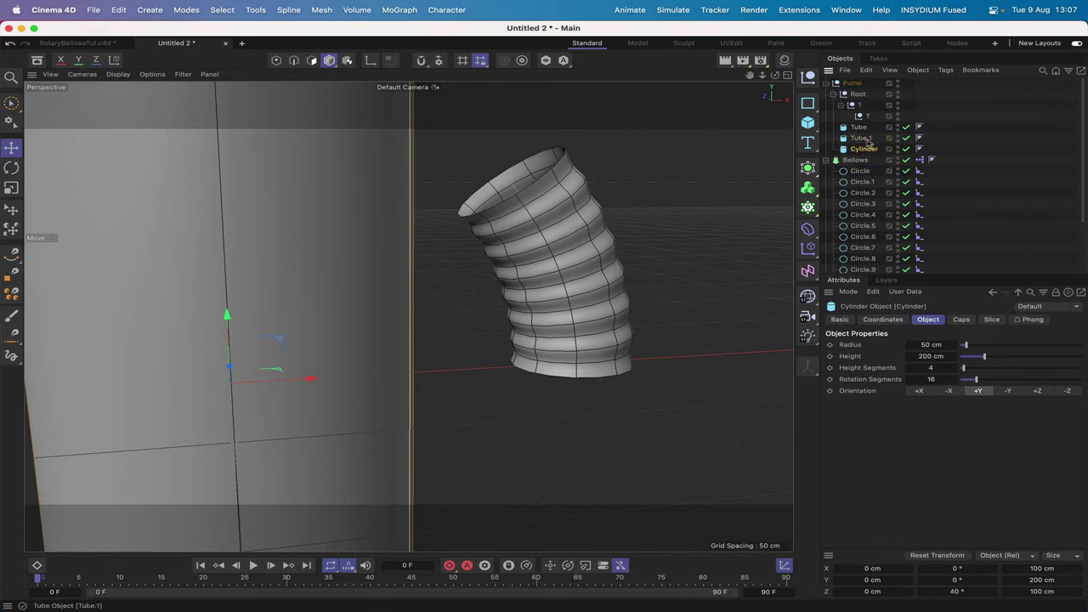
# Step: Set the cylinder's radius to 21 cm, height to 4 cm, height segments to 1 and rotation segments to 8
pyautogui.click(861, 152)
pyautogui.doubleClick(930, 345)
pyautogui.write('21')
pyautogui.press('Return')
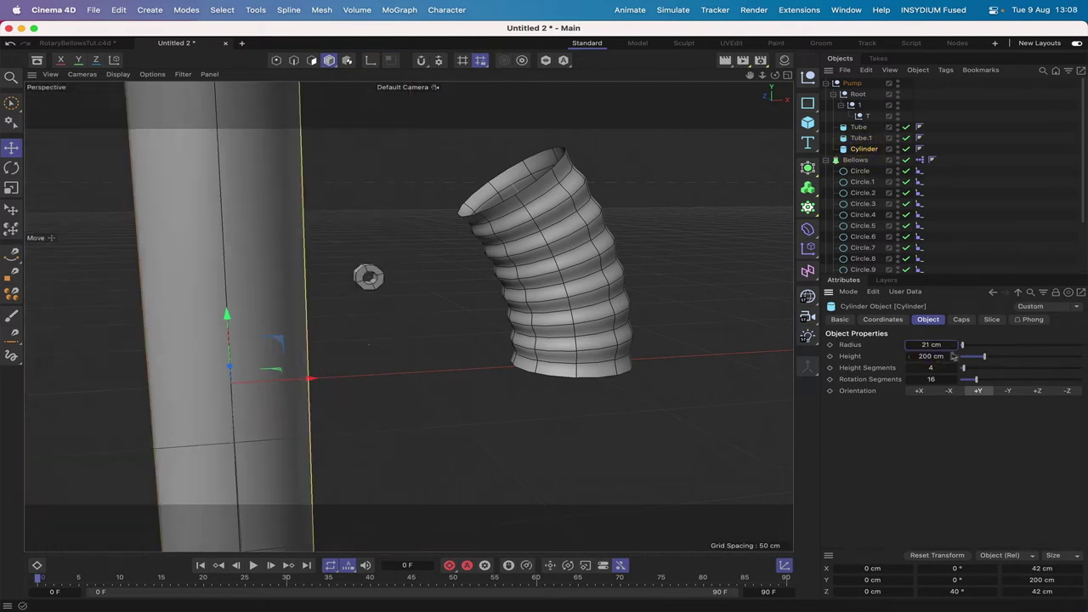
pyautogui.doubleClick(928, 356)
pyautogui.write('4')
pyautogui.press('Tab')
pyautogui.write('1')
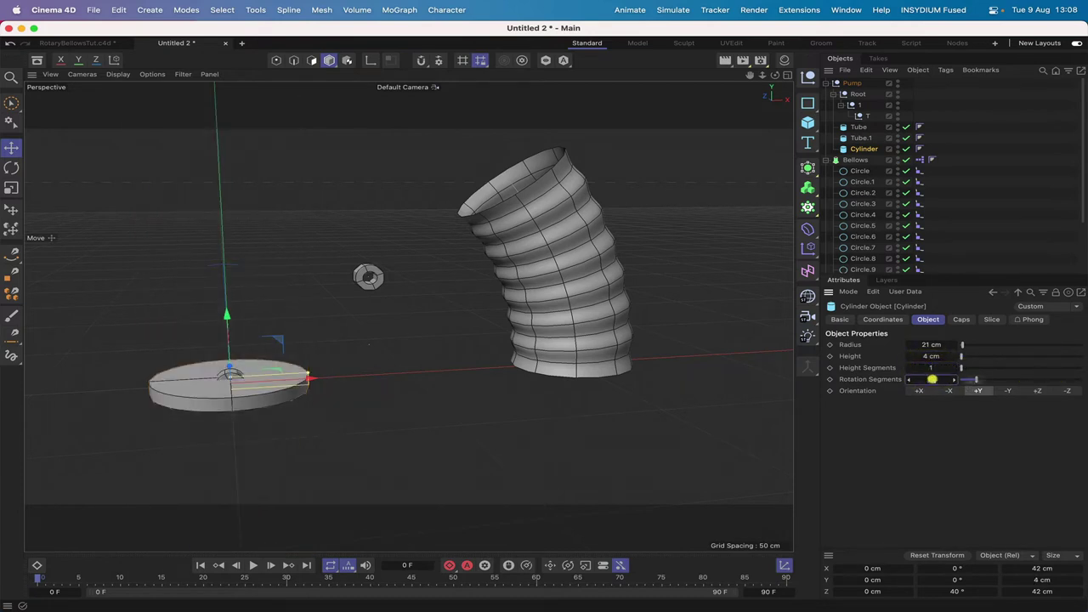
pyautogui.doubleClick(931, 379)
pyautogui.write('8')
pyautogui.press('Return')
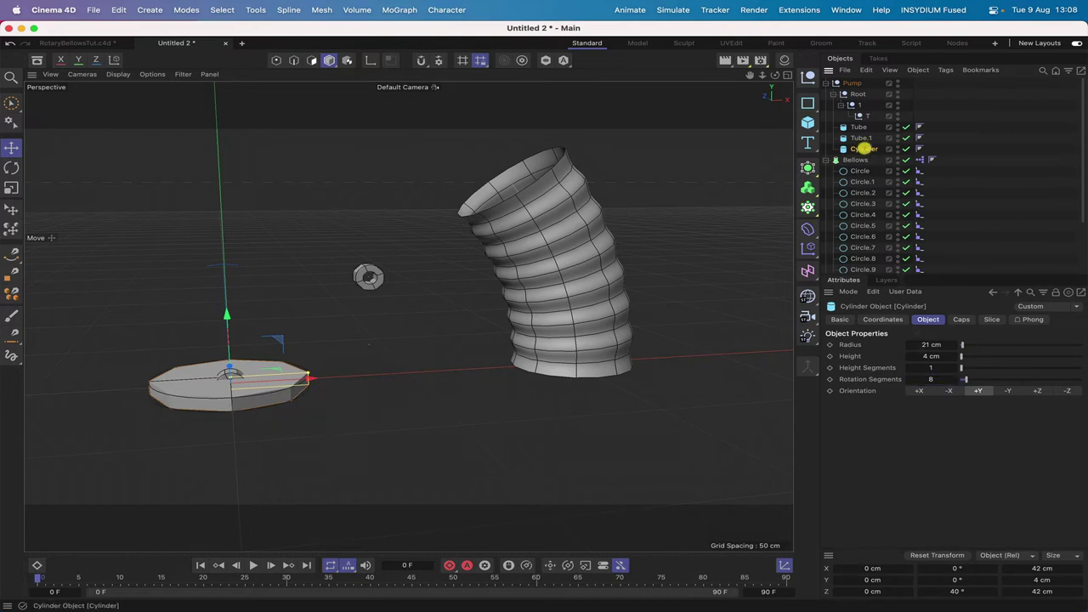
# Step: Reset the cylinder's bank rotation to zero and move it along X to about 99.75 cm, over the bellows' upper end
pyautogui.moveTo(956, 590); pyautogui.dragTo(1085, 547)
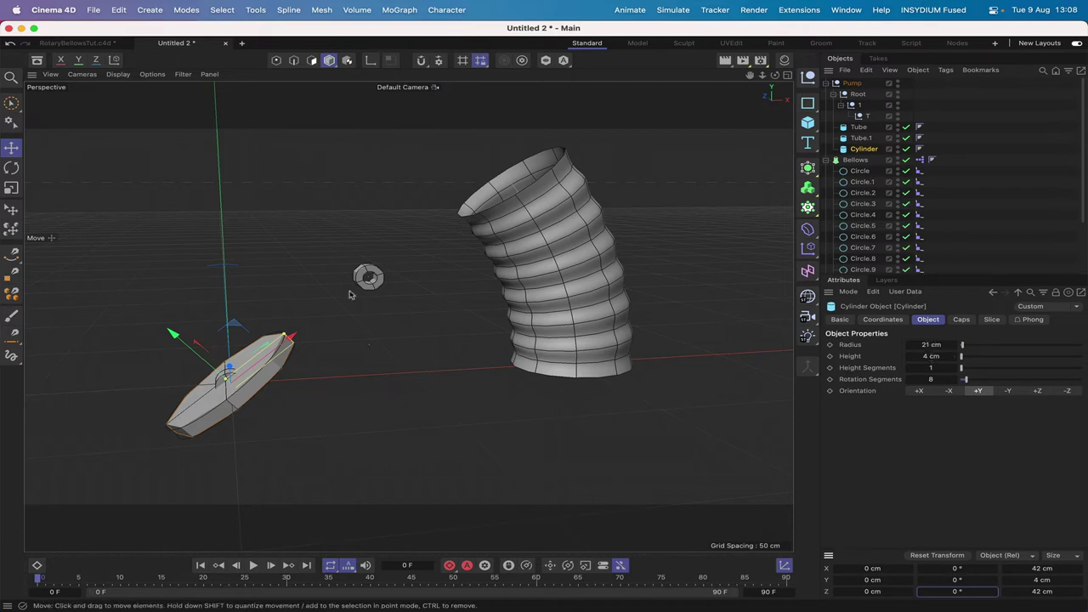
pyautogui.moveTo(289, 337); pyautogui.dragTo(567, 136)
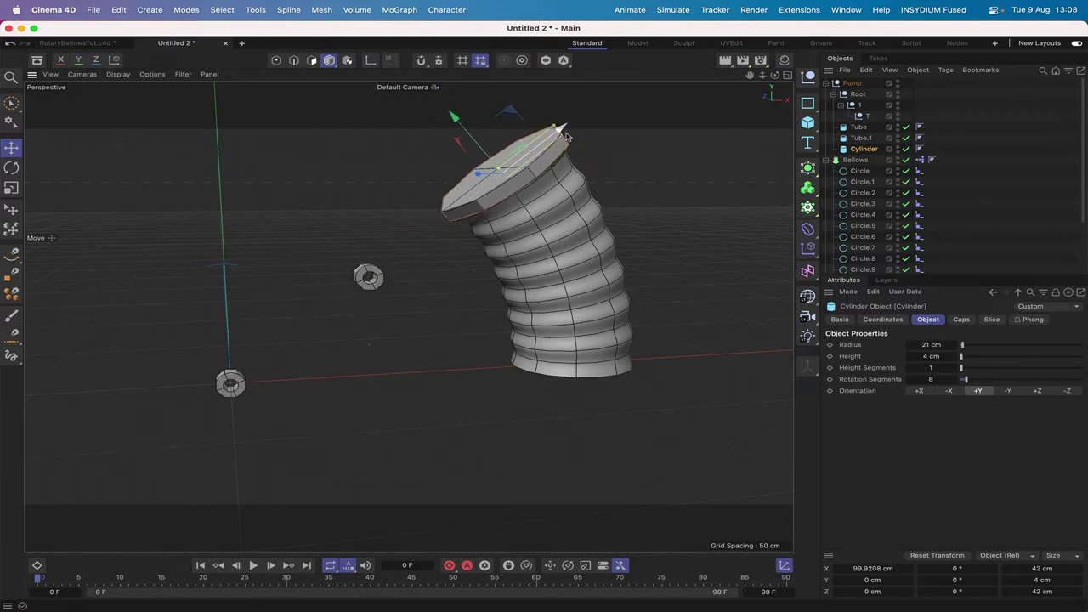
pyautogui.press('F4')
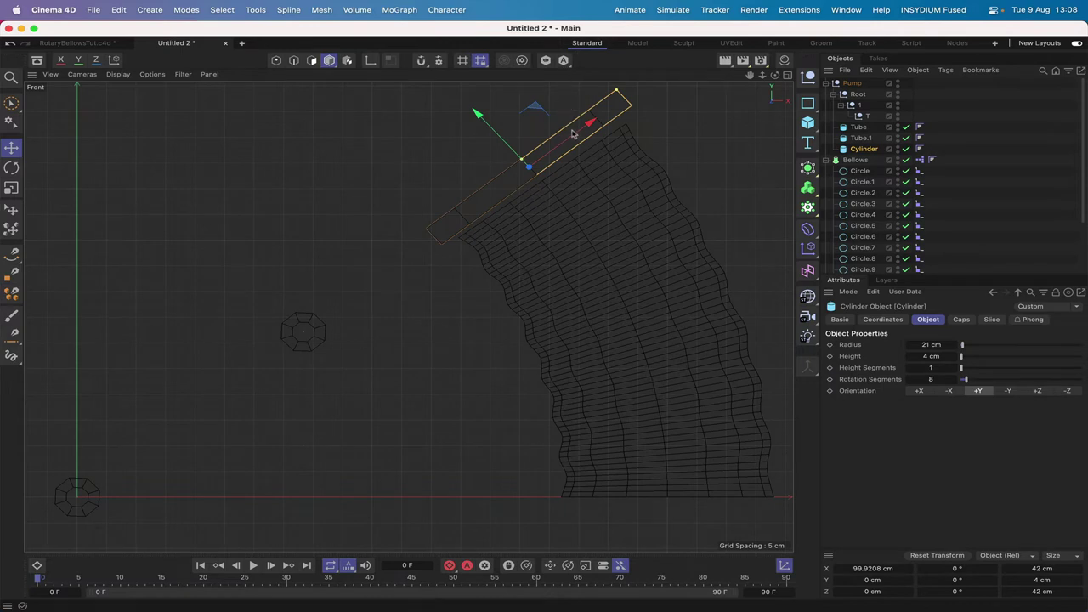
pyautogui.moveTo(591, 128); pyautogui.dragTo(591, 126)
pyautogui.press('F1')
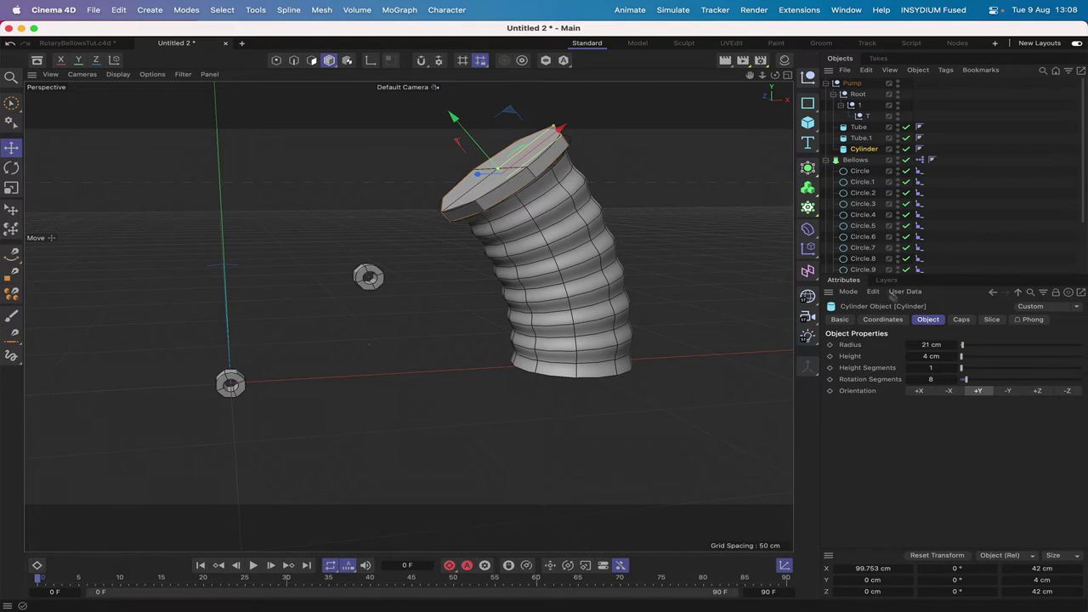
# Step: Set the cylinder's heading rotation to 22.5° and check its alignment with the bellows' upper end
pyautogui.click(891, 321)
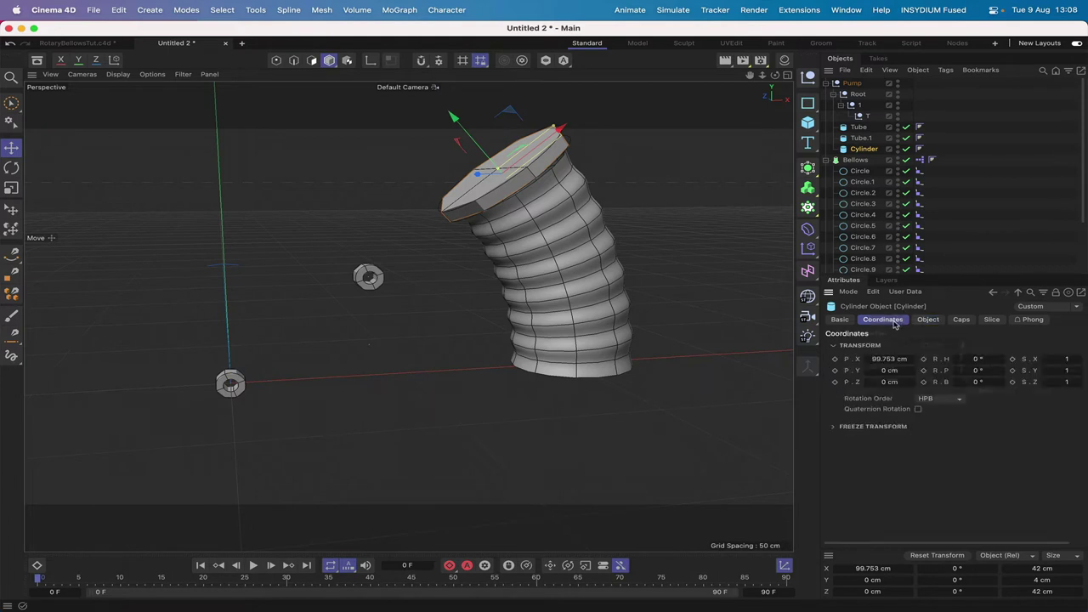
pyautogui.click(979, 359)
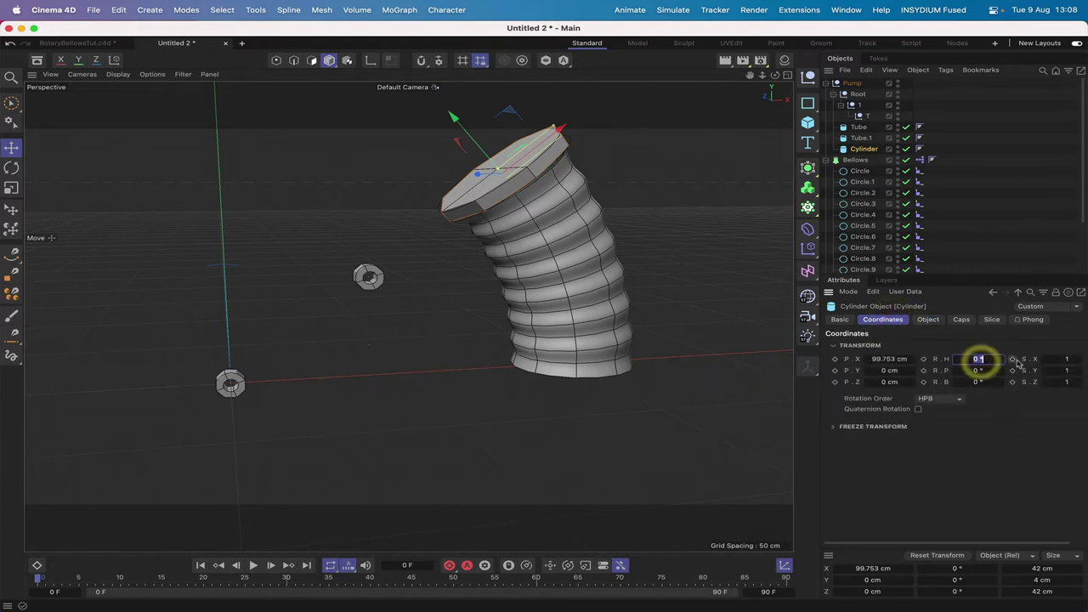
pyautogui.write('22')
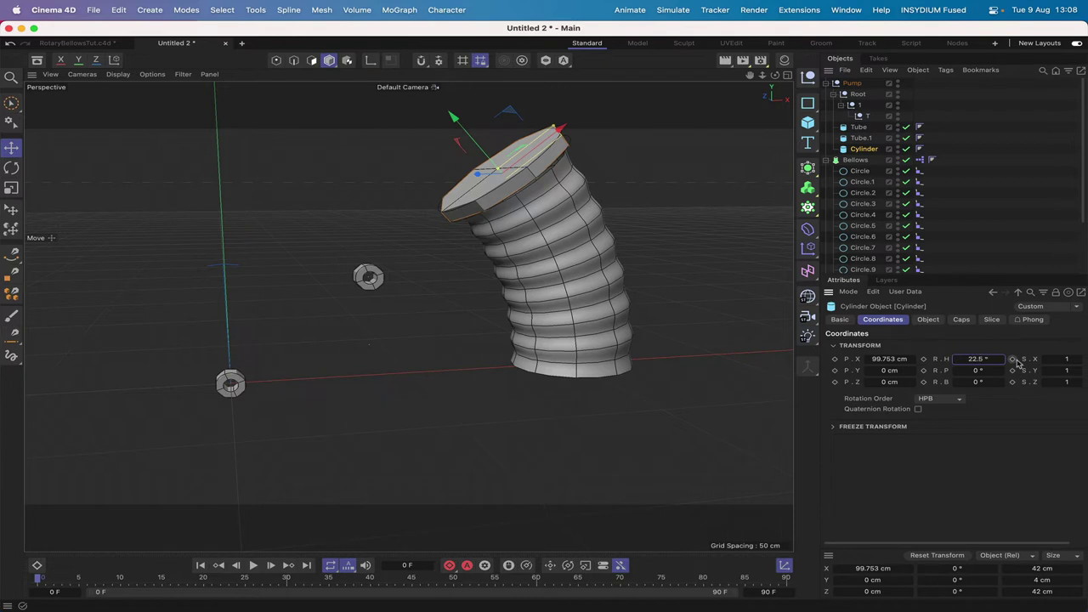
pyautogui.write('.5')
pyautogui.press('Return')
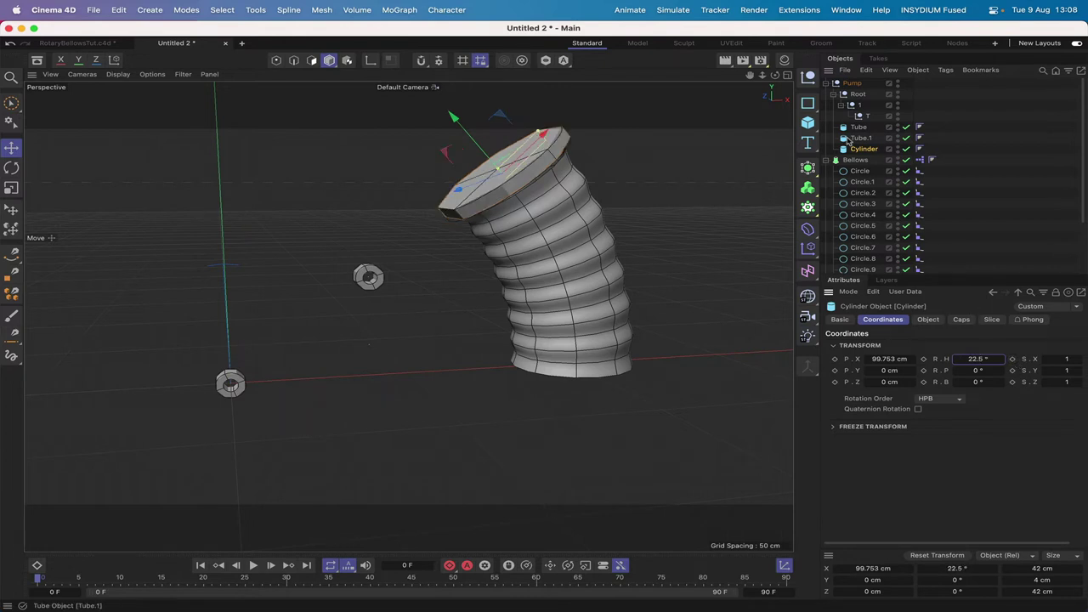
pyautogui.moveTo(774, 75); pyautogui.dragTo(514, 248)
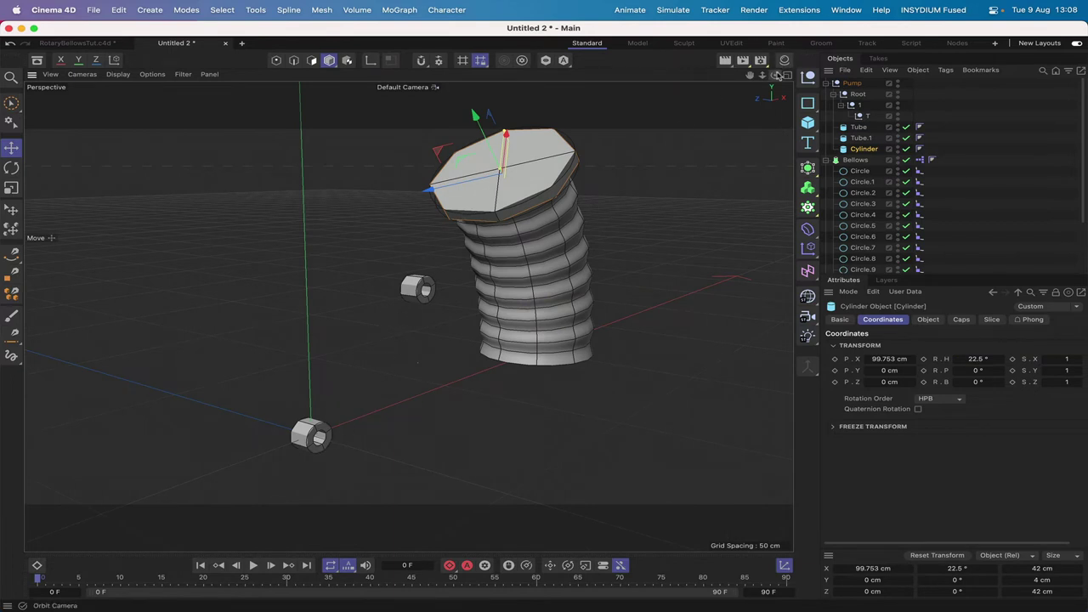
pyautogui.moveTo(777, 75); pyautogui.dragTo(736, 79)
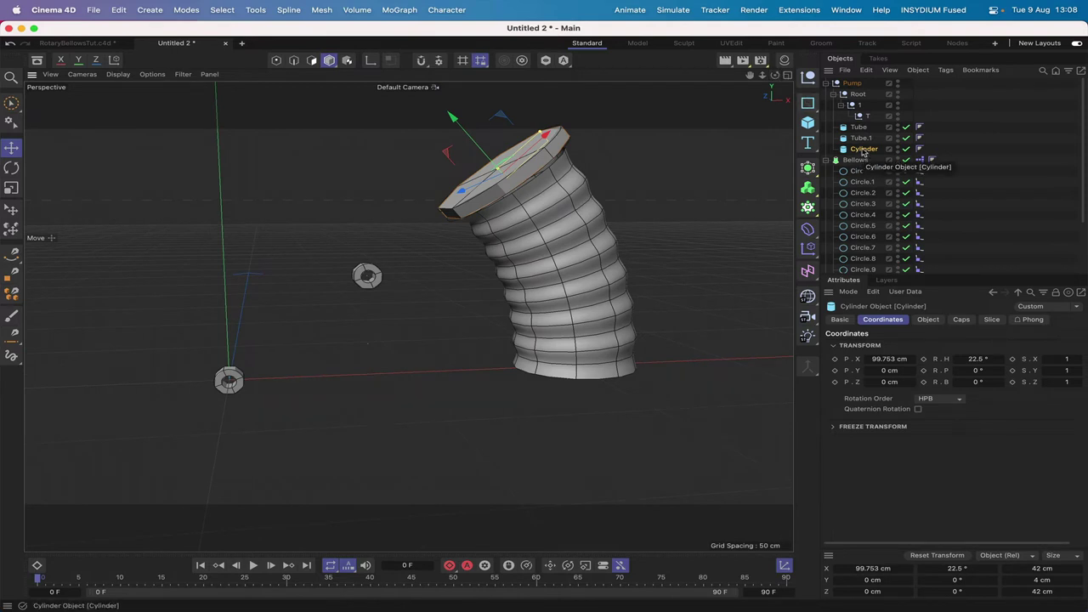
# Step: Duplicate the cylinder inside Pump and rename the copy as Spigot
pyautogui.keyDown('ctrl'); pyautogui.moveTo(864, 152); pyautogui.dragTo(864, 162); pyautogui.keyUp('ctrl')
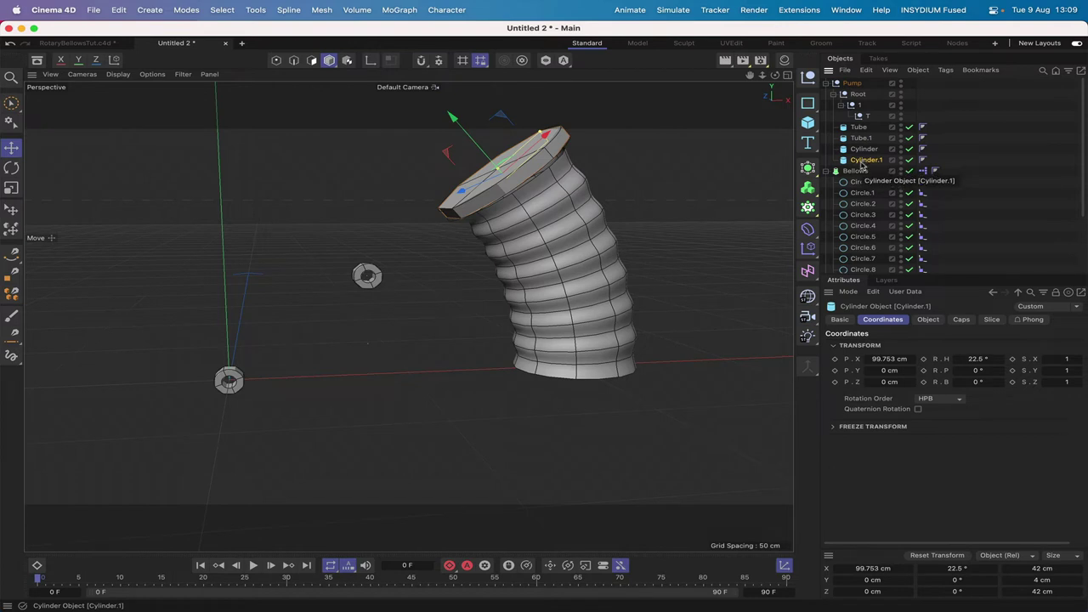
pyautogui.doubleClick(864, 160)
pyautogui.write('Sp')
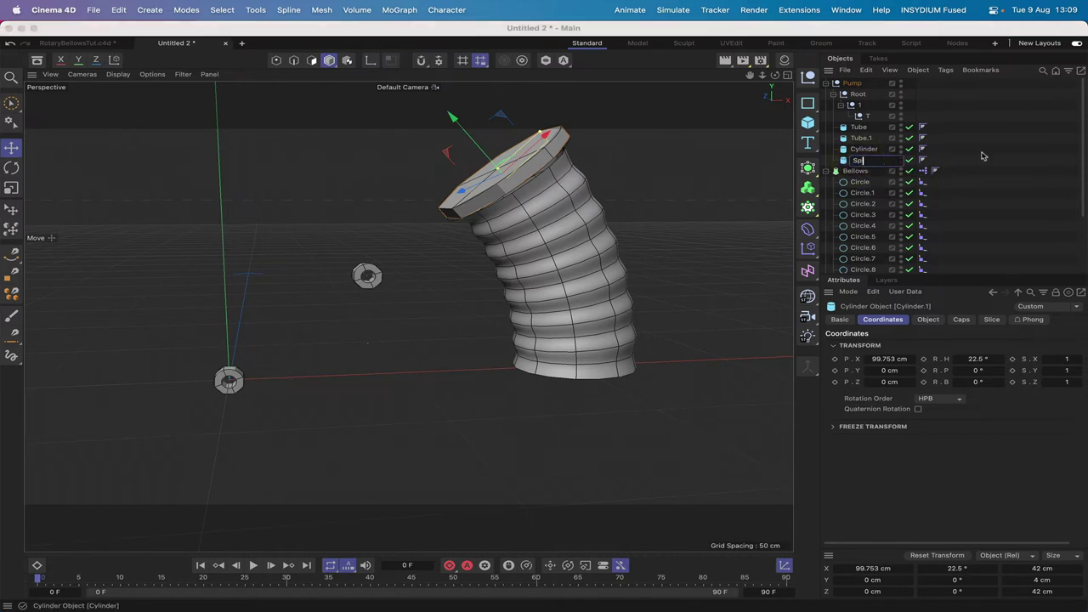
pyautogui.write('igot')
pyautogui.press('Return')
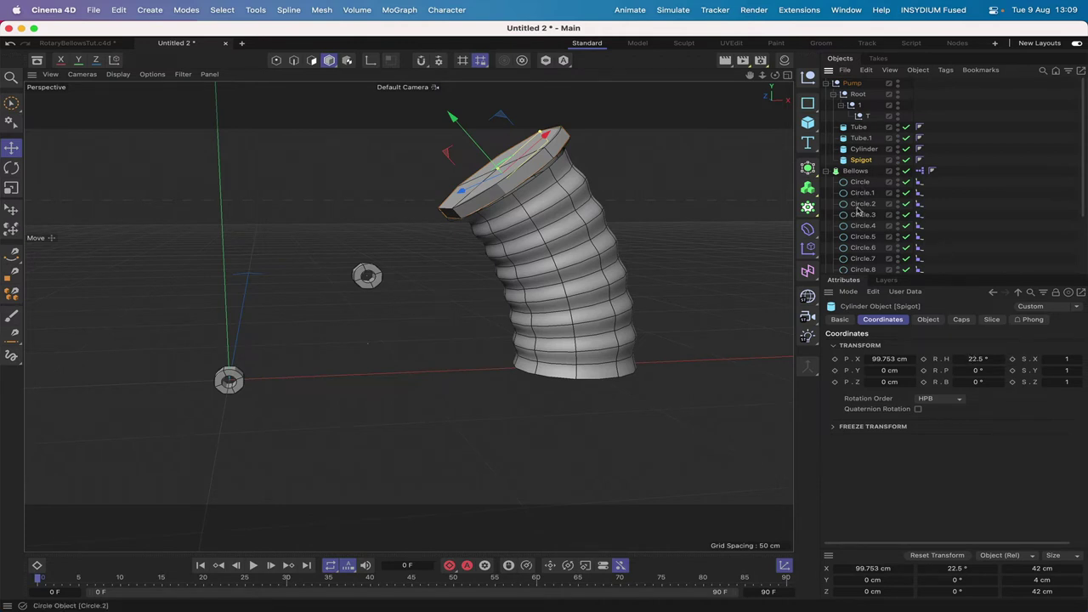
# Step: Try making Spigot a child of Circle.14 with its Y and Z positions set to 0 cm
pyautogui.scroll(-3, 859, 211)
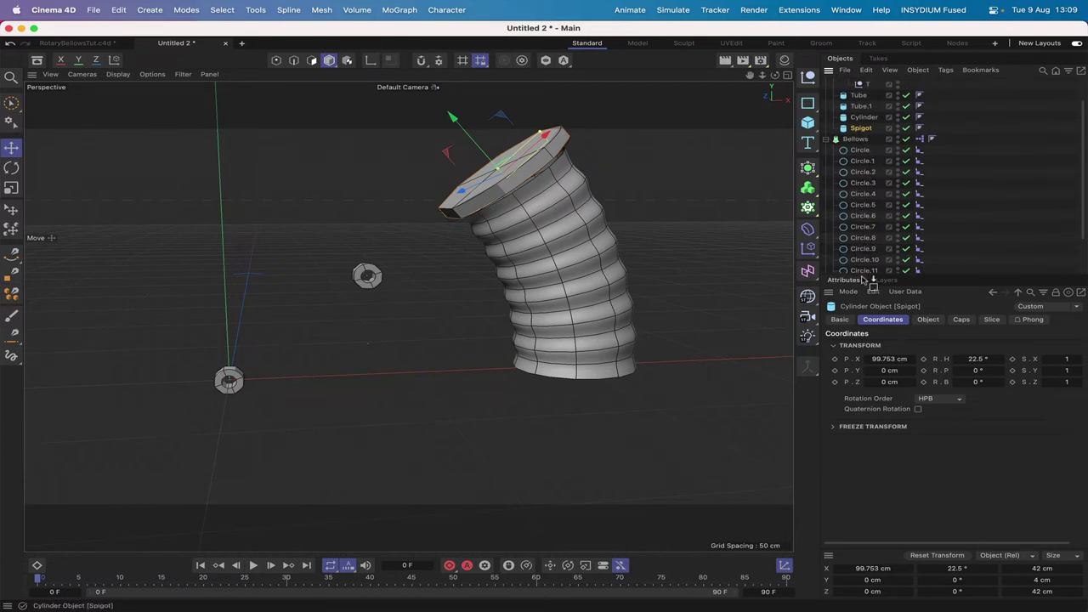
pyautogui.scroll(-2, 867, 277)
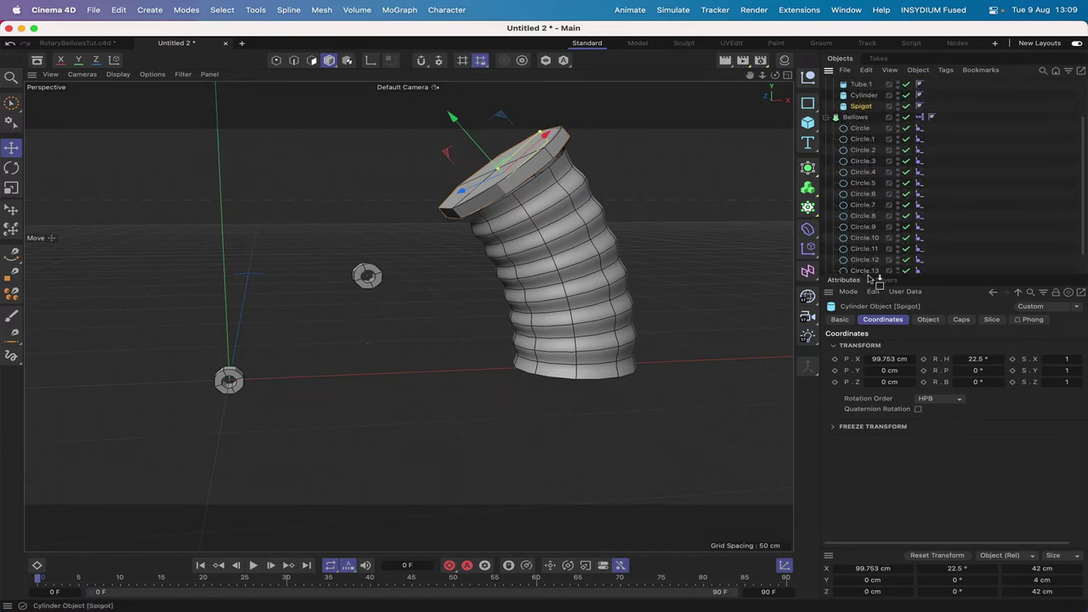
pyautogui.moveTo(873, 279); pyautogui.dragTo(864, 252)
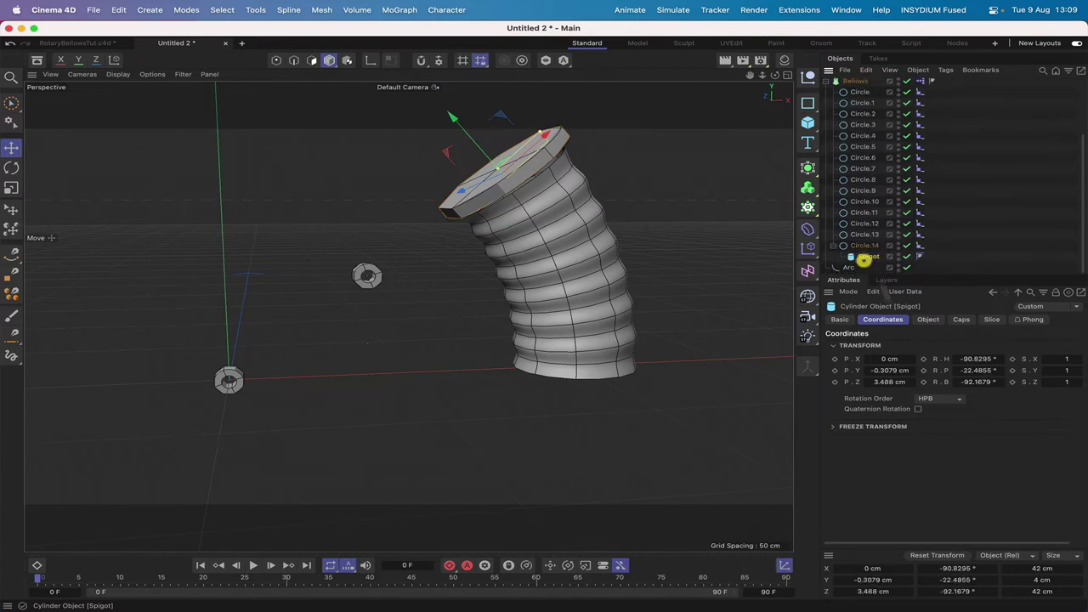
pyautogui.click(889, 371)
pyautogui.write('0')
pyautogui.press('Return')
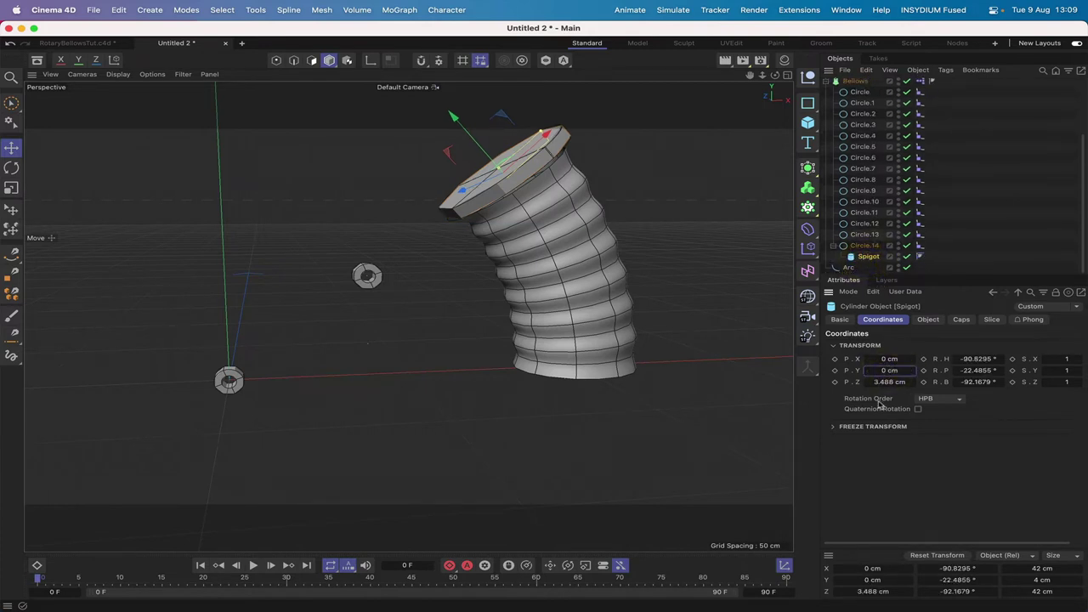
pyautogui.click(891, 381)
pyautogui.write('0')
pyautogui.press('Return')
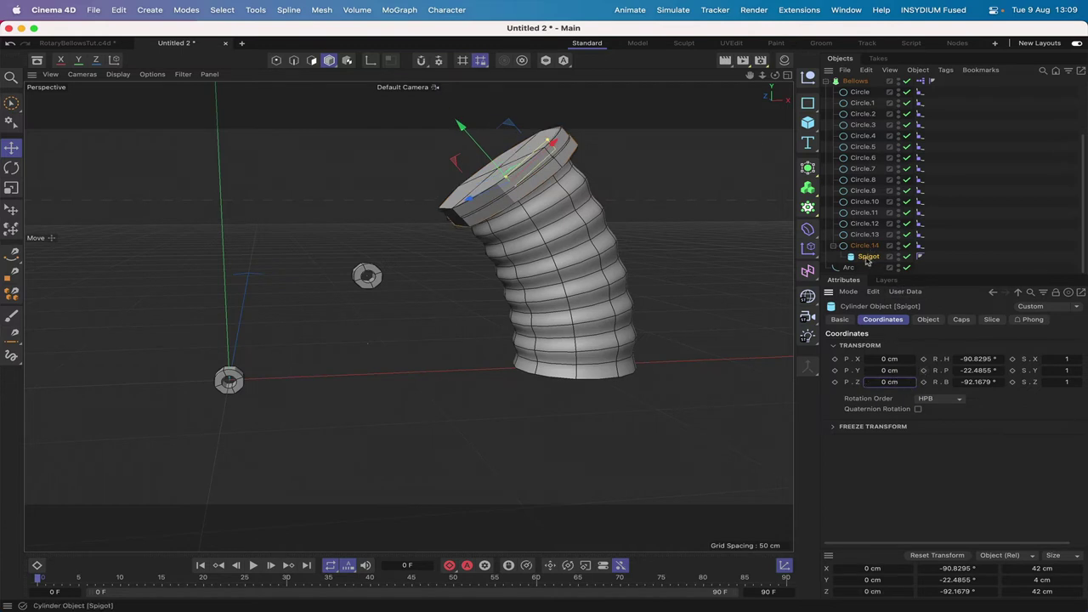
# Step: Make Spigot a child of the first Circle in Bellows and set its Y and Z positions to 0 cm
pyautogui.moveTo(868, 256); pyautogui.dragTo(861, 96)
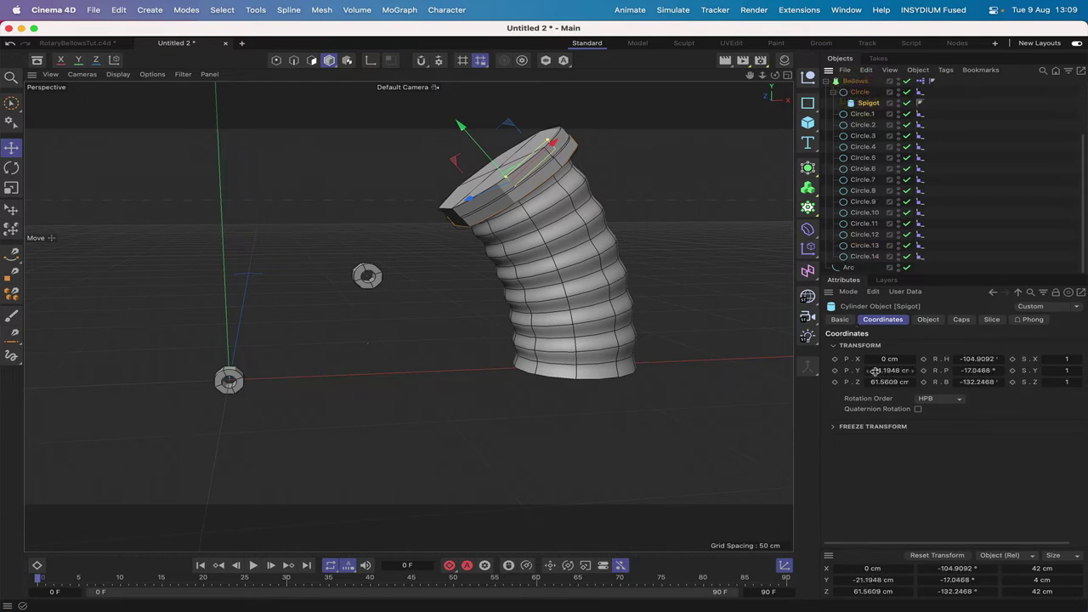
pyautogui.press('0')
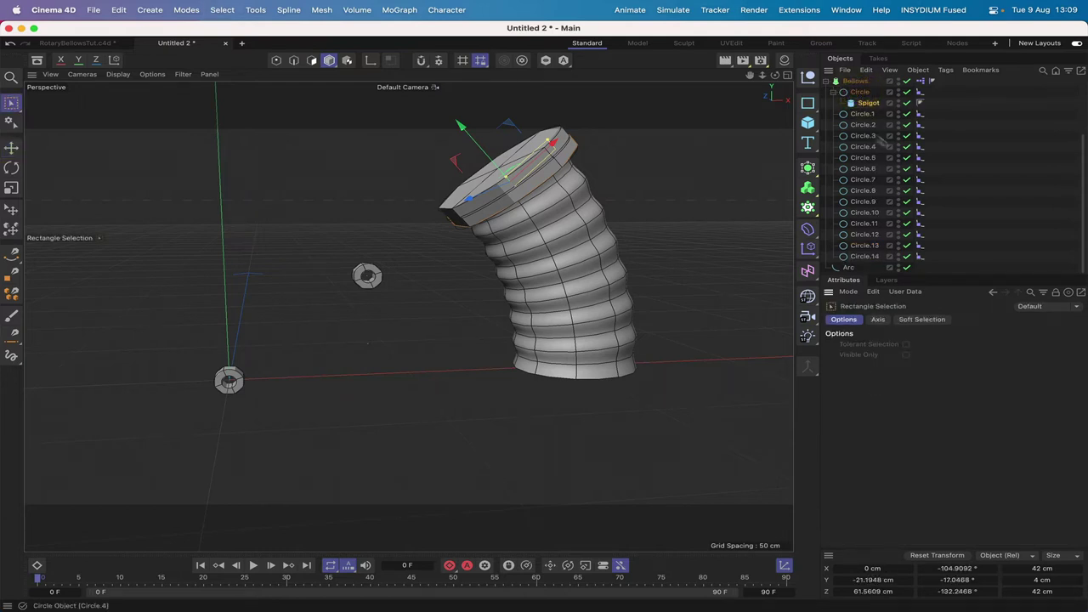
pyautogui.click(868, 102)
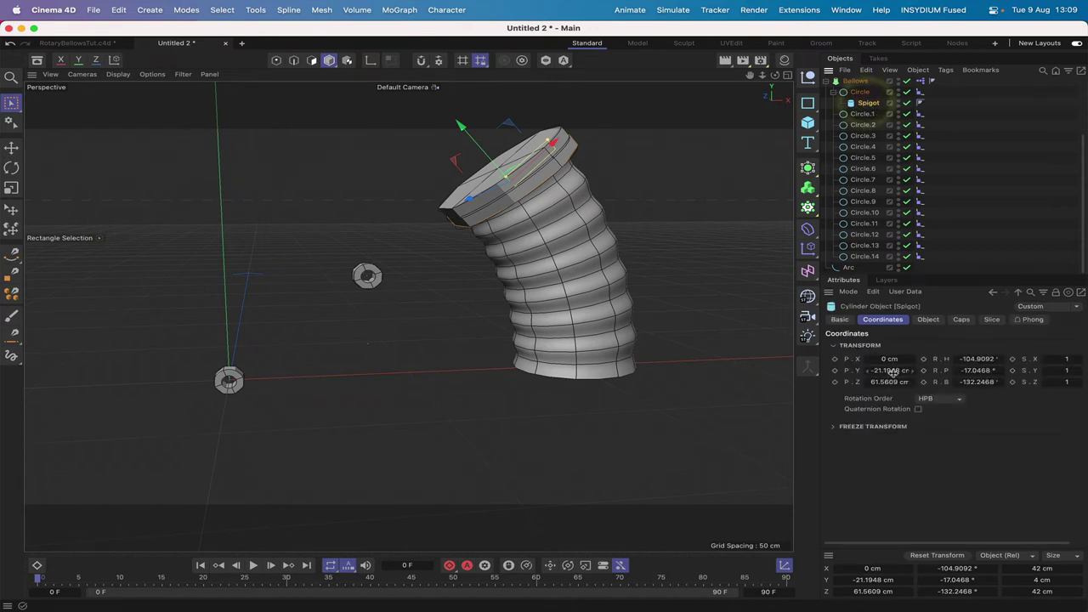
pyautogui.click(891, 371)
pyautogui.write('0')
pyautogui.press('Return')
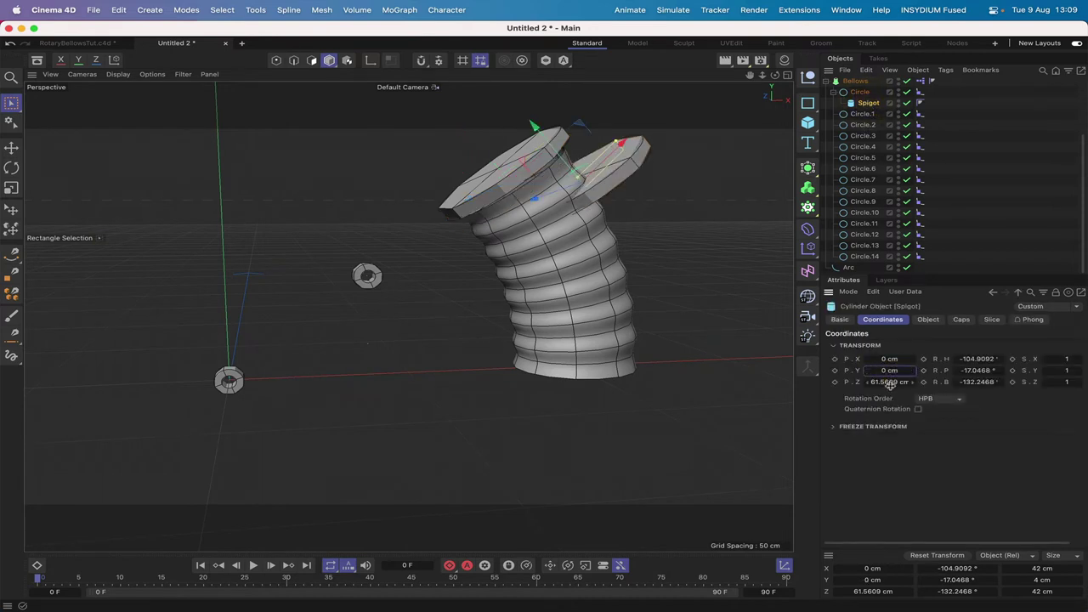
pyautogui.click(891, 382)
pyautogui.write('0')
pyautogui.press('Return')
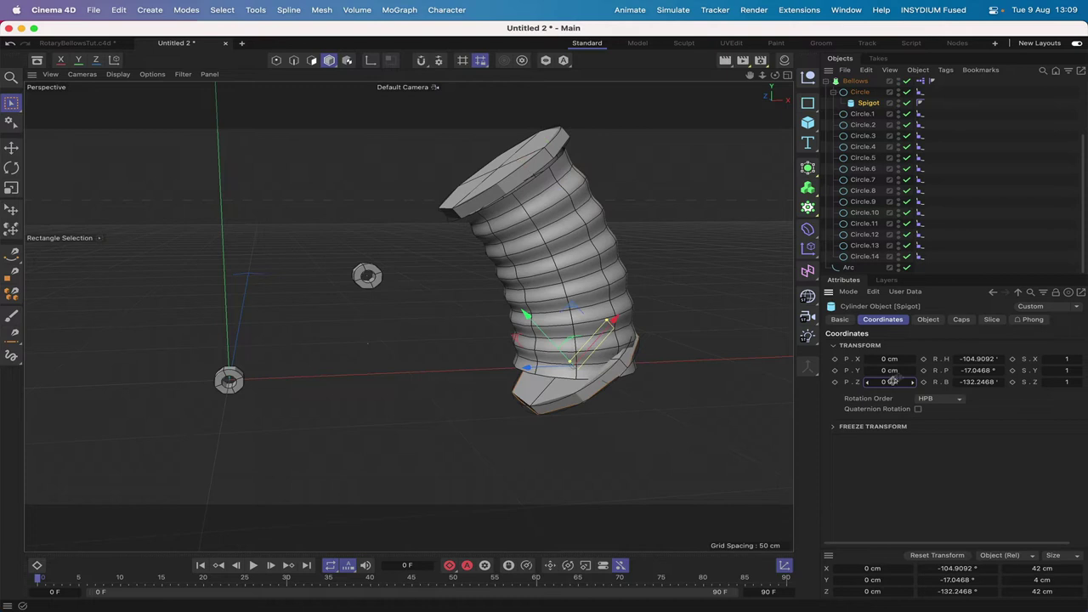
# Step: Set Spigot's heading, pitch and bank rotations to 0°
pyautogui.click(975, 359)
pyautogui.write('0')
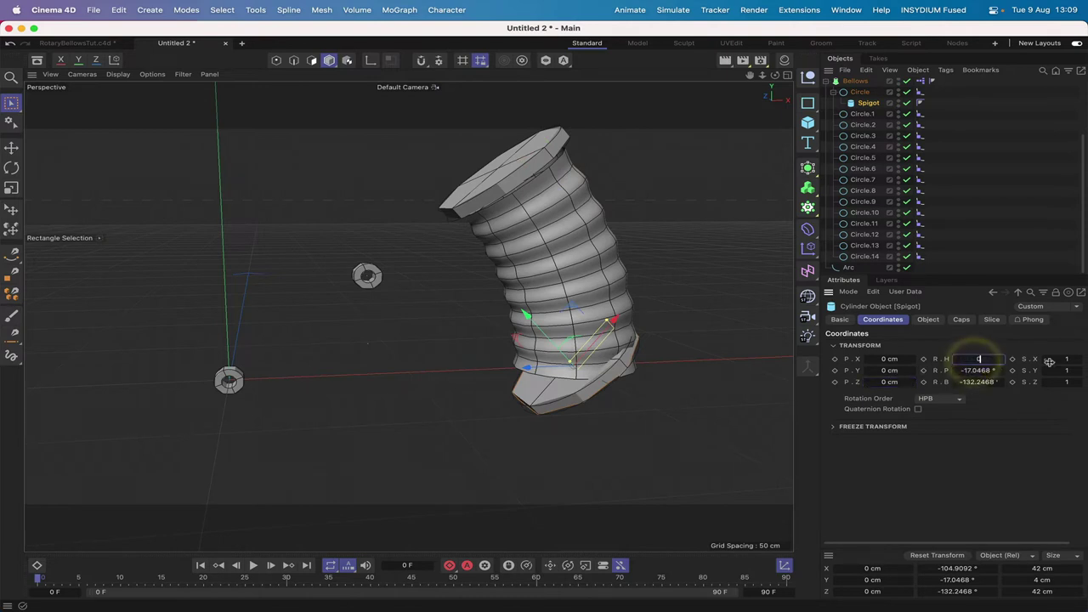
pyautogui.press('Return')
pyautogui.click(983, 371)
pyautogui.write('0')
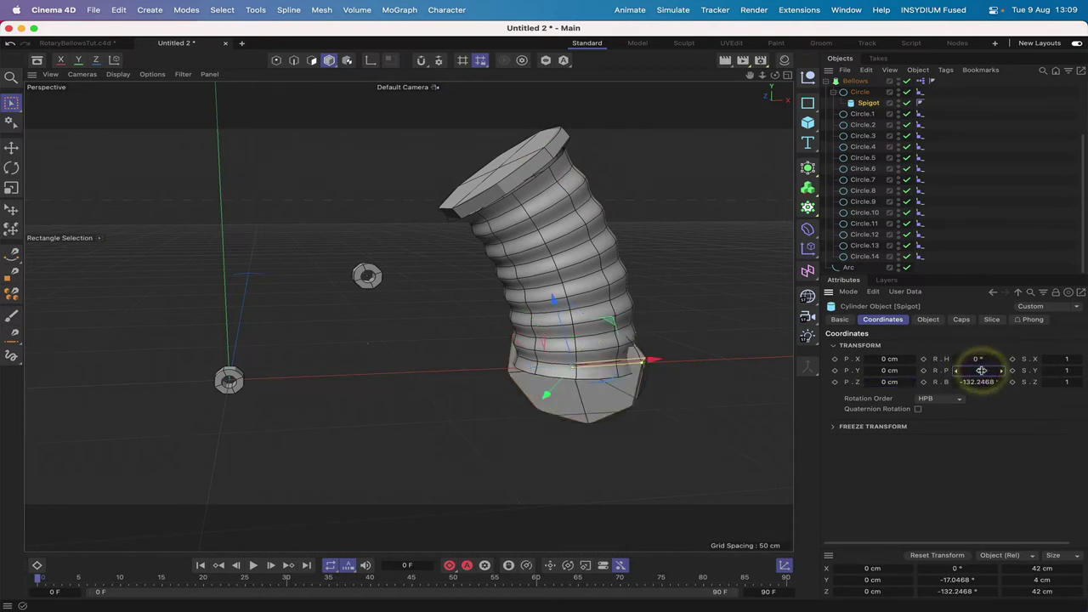
pyautogui.press('Return')
pyautogui.click(978, 383)
pyautogui.write('0')
pyautogui.press('Return')
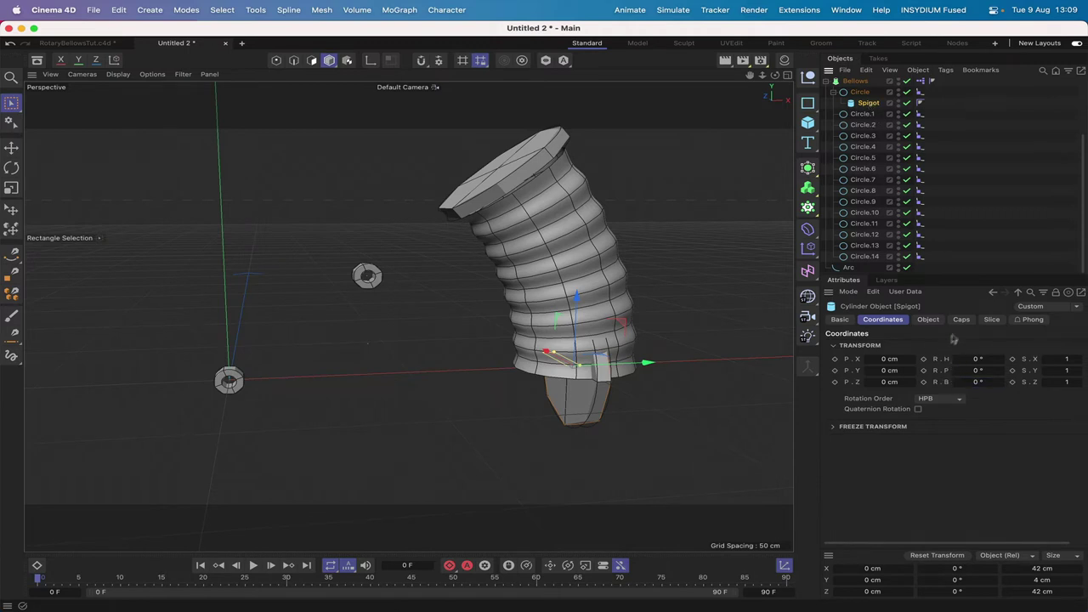
# Step: Set Spigot's orientation to +Z and its Z position to -2 cm, and check its fit against the bellows' lower end
pyautogui.click(928, 319)
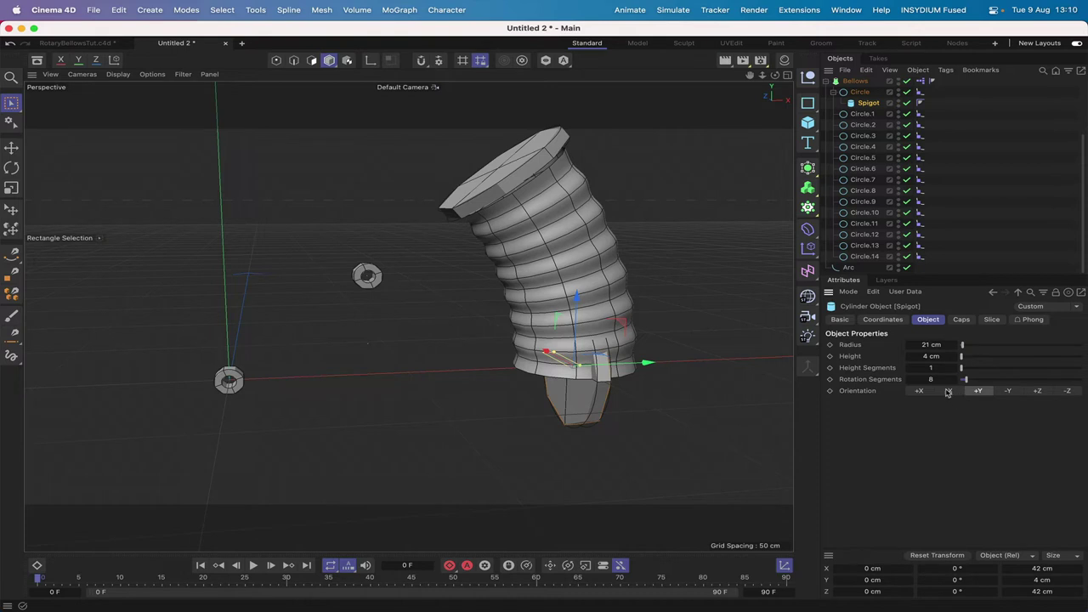
pyautogui.click(1038, 392)
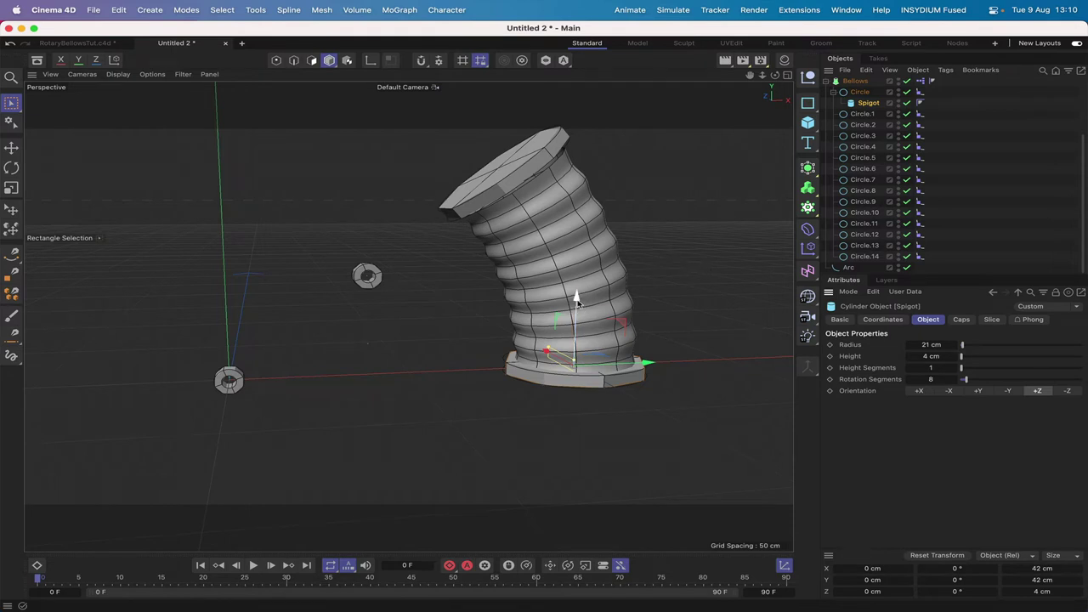
pyautogui.click(883, 319)
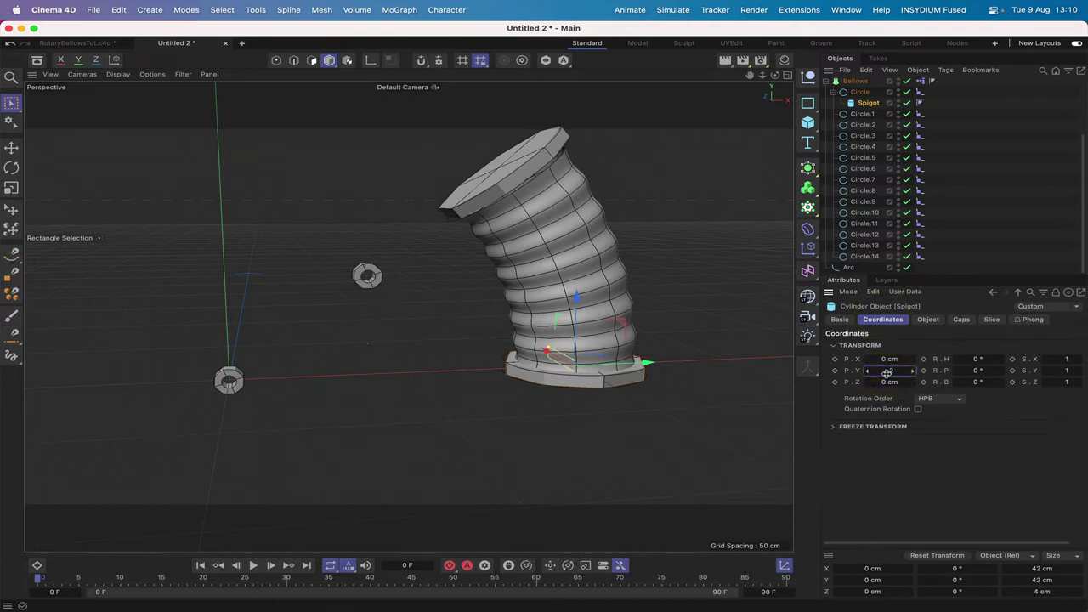
pyautogui.moveTo(888, 374); pyautogui.dragTo(887, 372)
pyautogui.press('super+z')
pyautogui.click(890, 382)
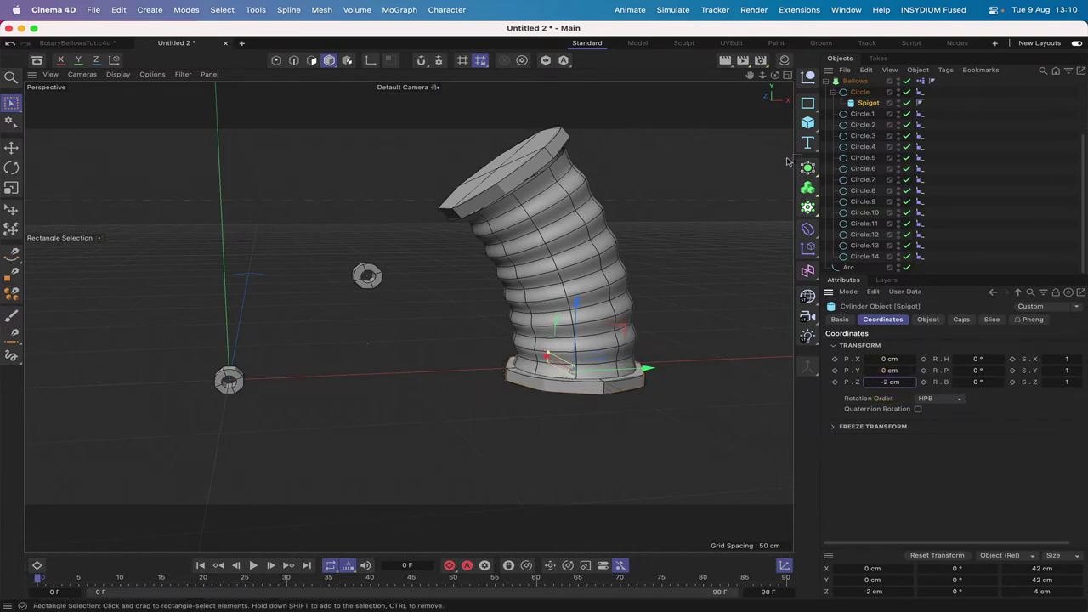
pyautogui.press('F4')
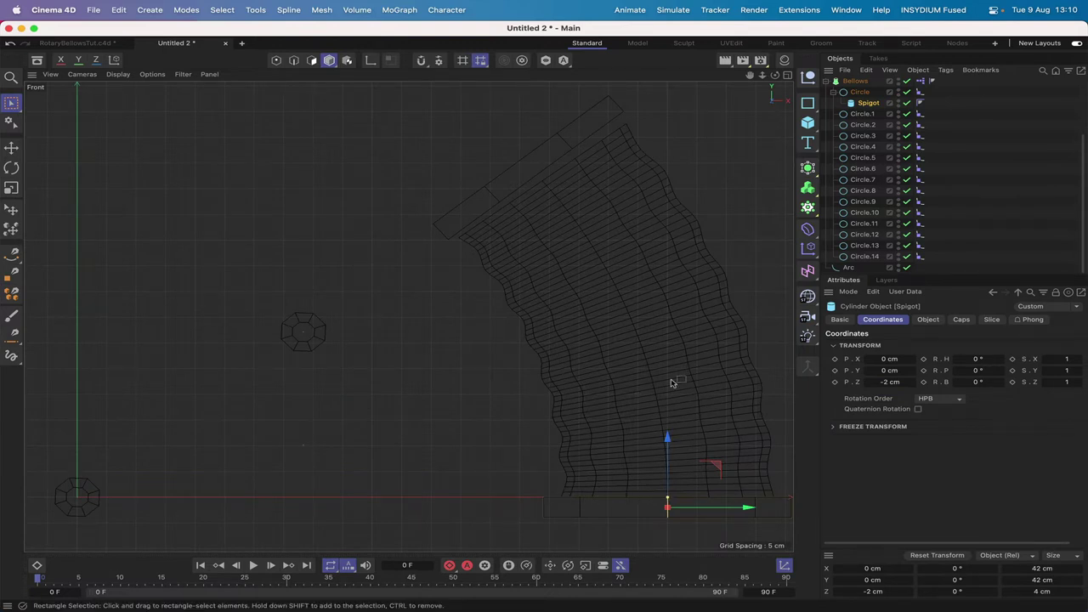
pyautogui.press('F1')
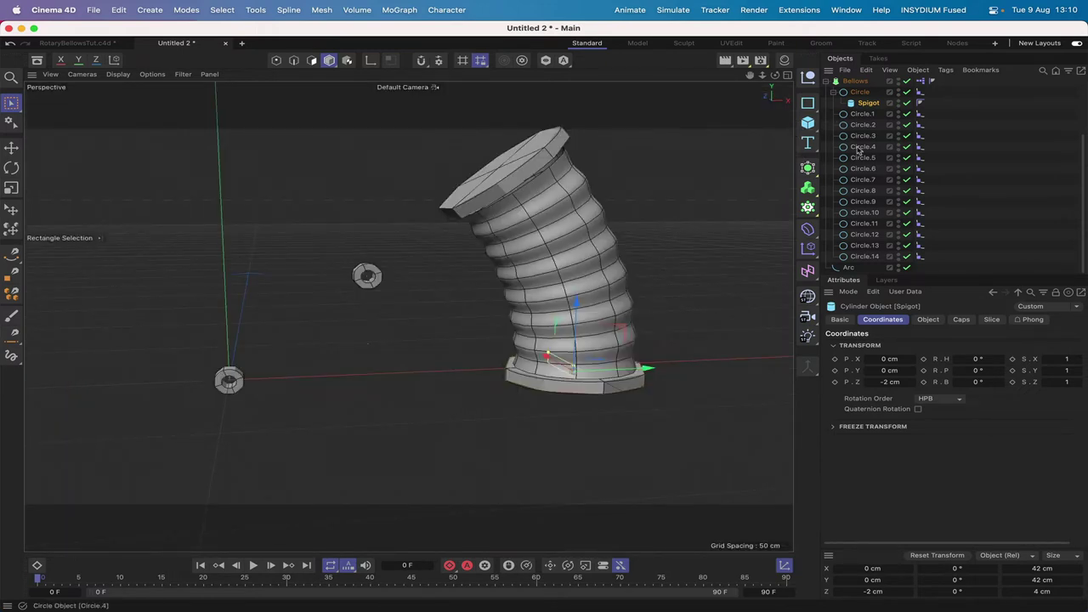
# Step: Set Spigot's rotation segments to 60
pyautogui.click(867, 103)
pyautogui.click(928, 319)
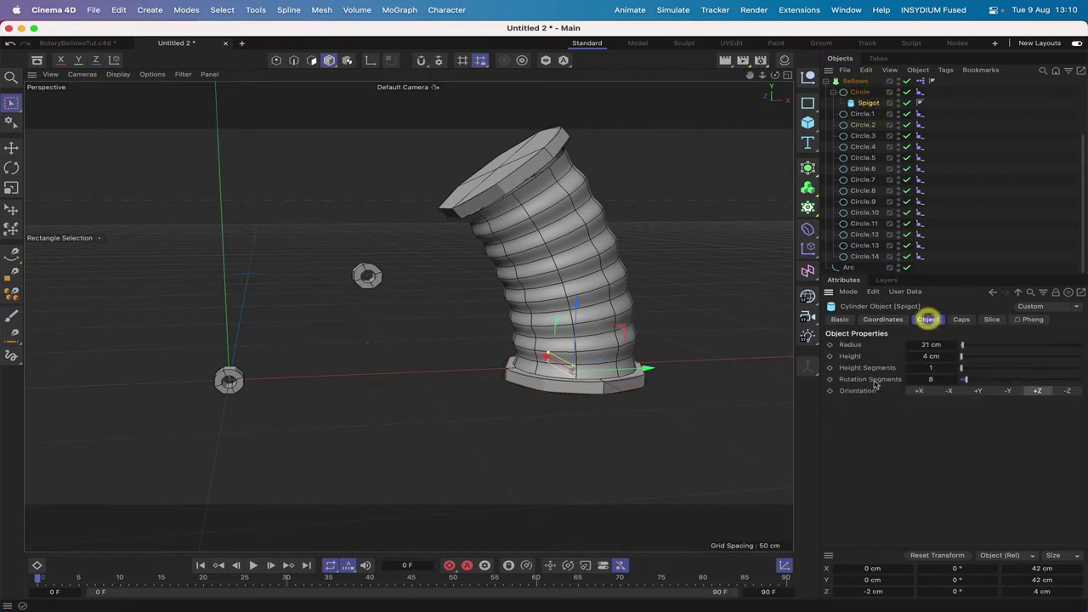
pyautogui.doubleClick(931, 379)
pyautogui.write('60')
pyautogui.press('Return')
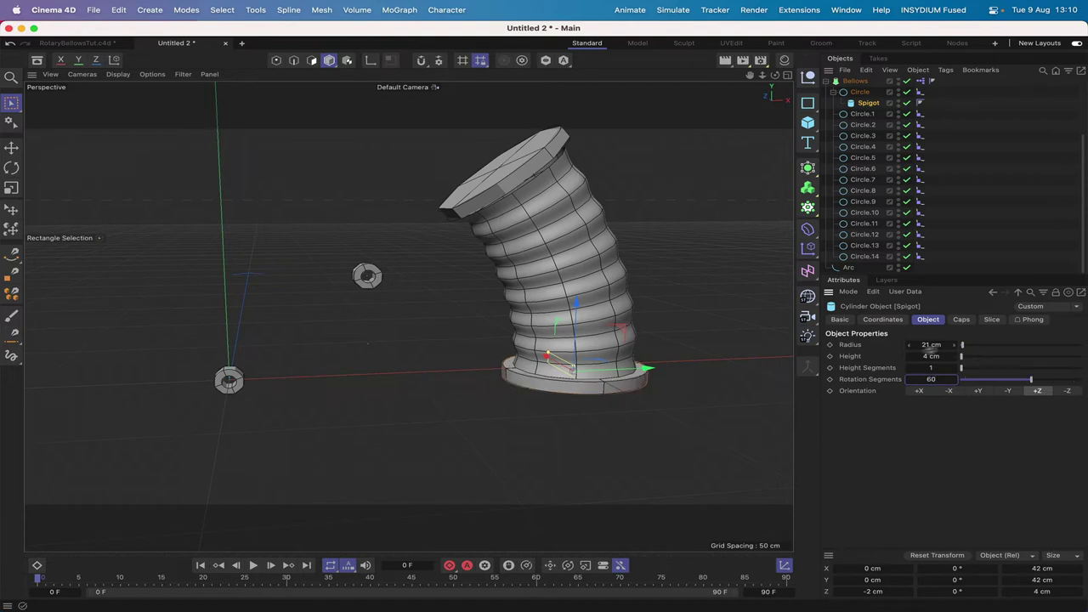
# Step: Enable the fillet on Spigot's caps with a radius of 0.5 cm
pyautogui.click(960, 319)
pyautogui.click(880, 370)
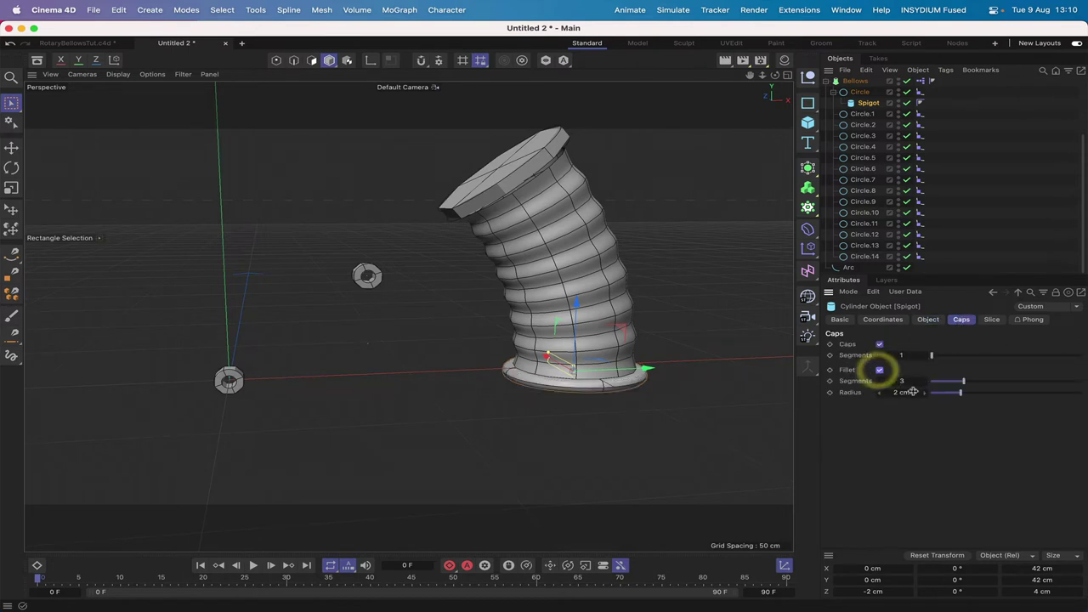
pyautogui.click(899, 395)
pyautogui.write('0.5')
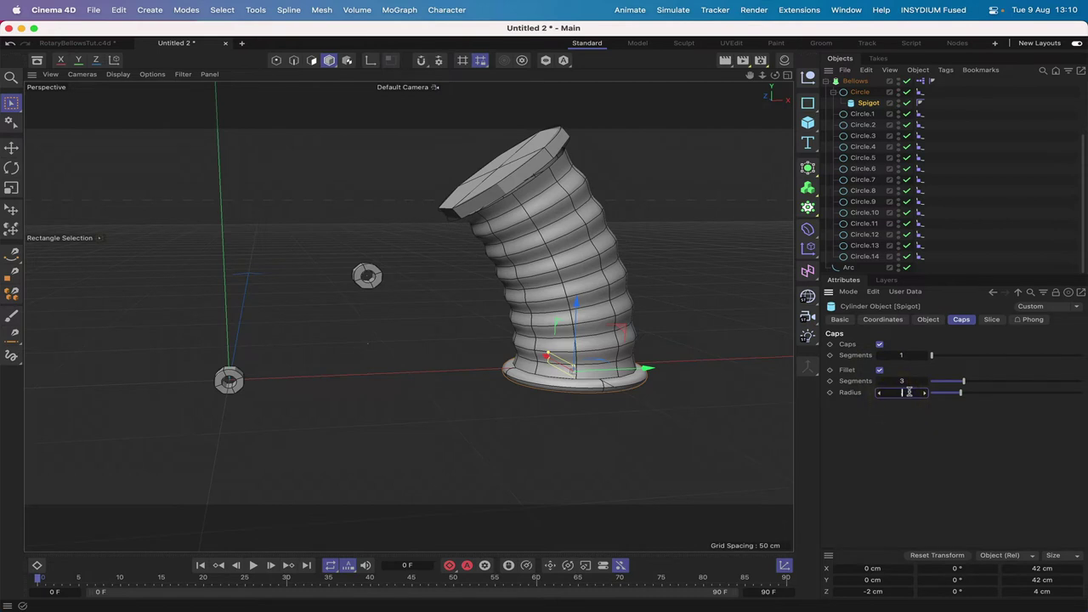
pyautogui.press('Return')
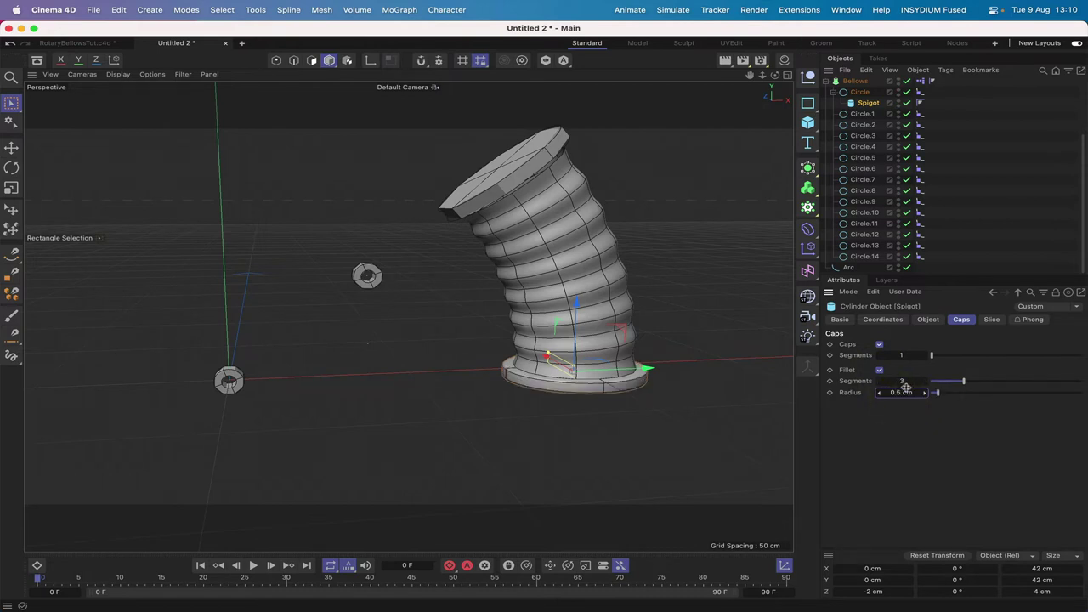
pyautogui.click(868, 416)
# Step: Move Spigot out of the Bellows hierarchy to the top level above Pump, and collapse Bellows
pyautogui.click(869, 103)
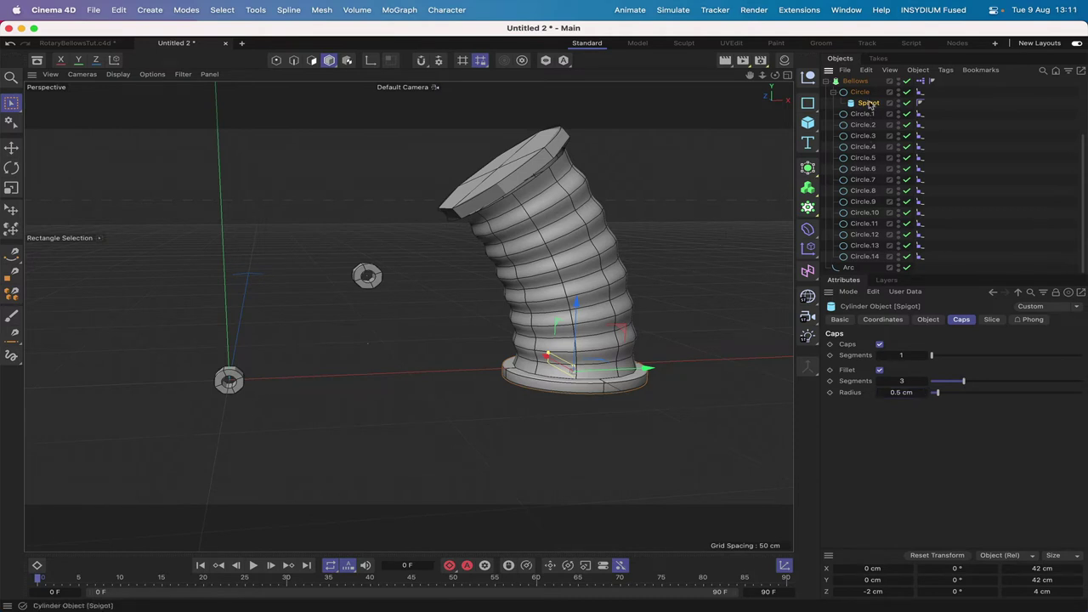
pyautogui.moveTo(869, 103); pyautogui.dragTo(868, 75)
pyautogui.click(827, 81)
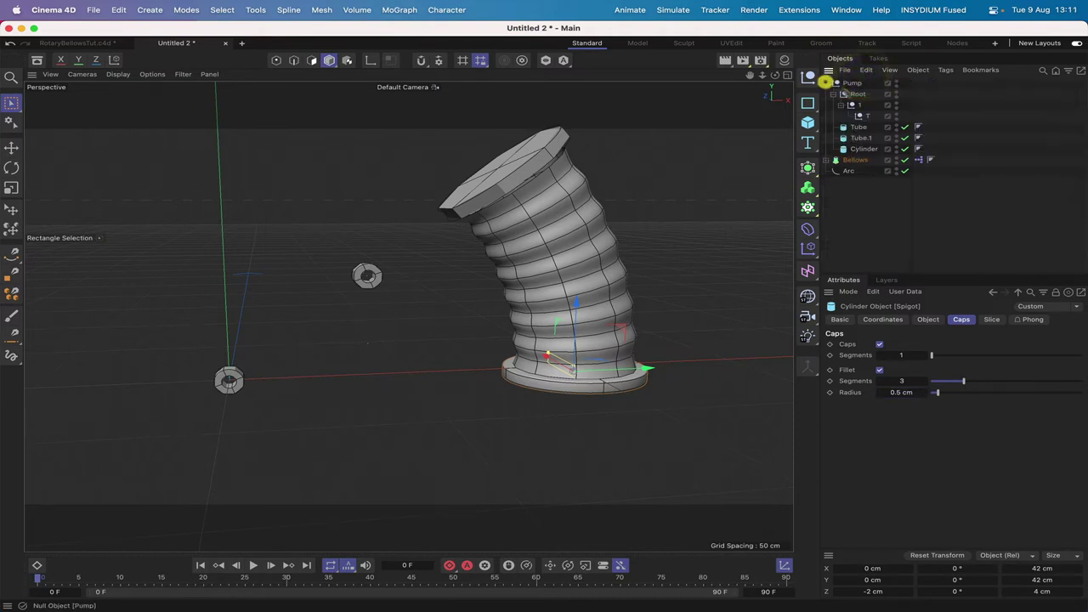
pyautogui.click(834, 161)
pyautogui.click(827, 161)
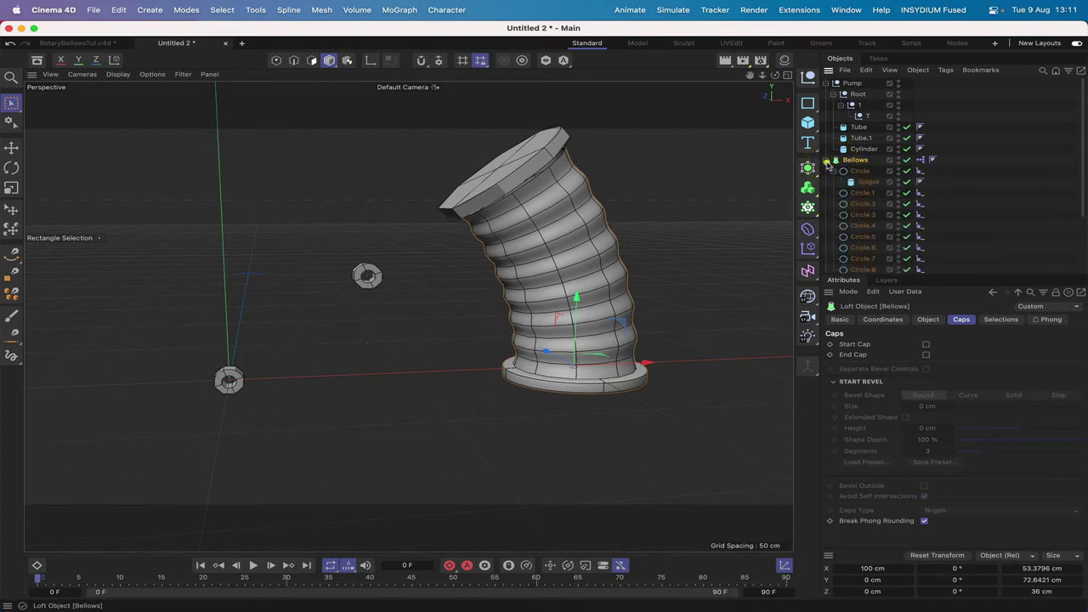
pyautogui.click(867, 182)
pyautogui.moveTo(874, 184); pyautogui.dragTo(850, 82)
pyautogui.click(827, 171)
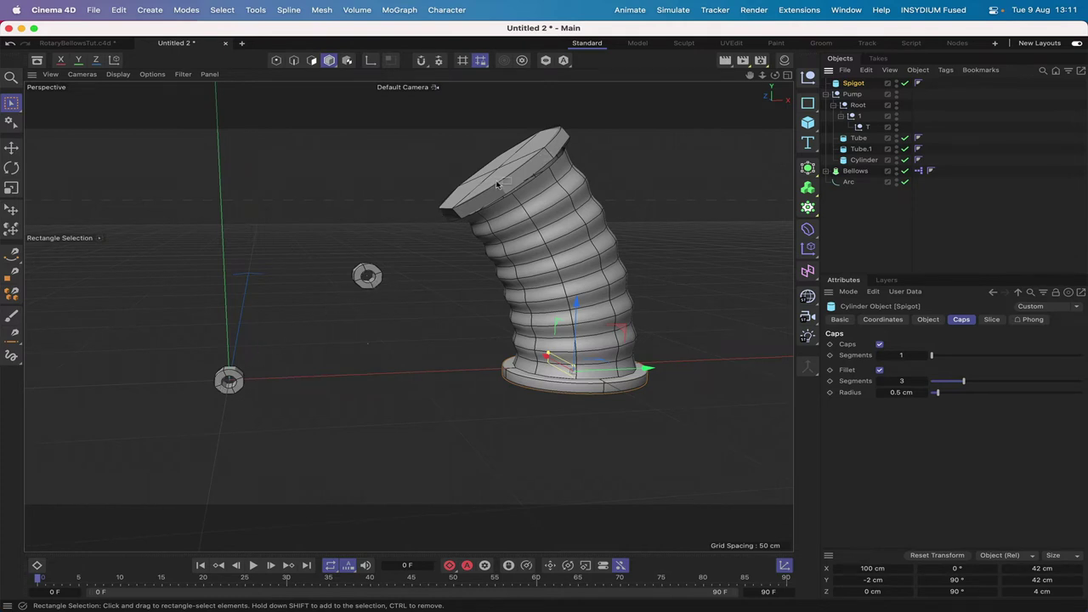
# Step: Make Tube, Tube.1 and Cylinder editable and merge them into one object with Connect Objects + Delete
pyautogui.click(857, 138)
pyautogui.keyDown('shift'); pyautogui.click(854, 162); pyautogui.keyUp('shift')
pyautogui.press('c')
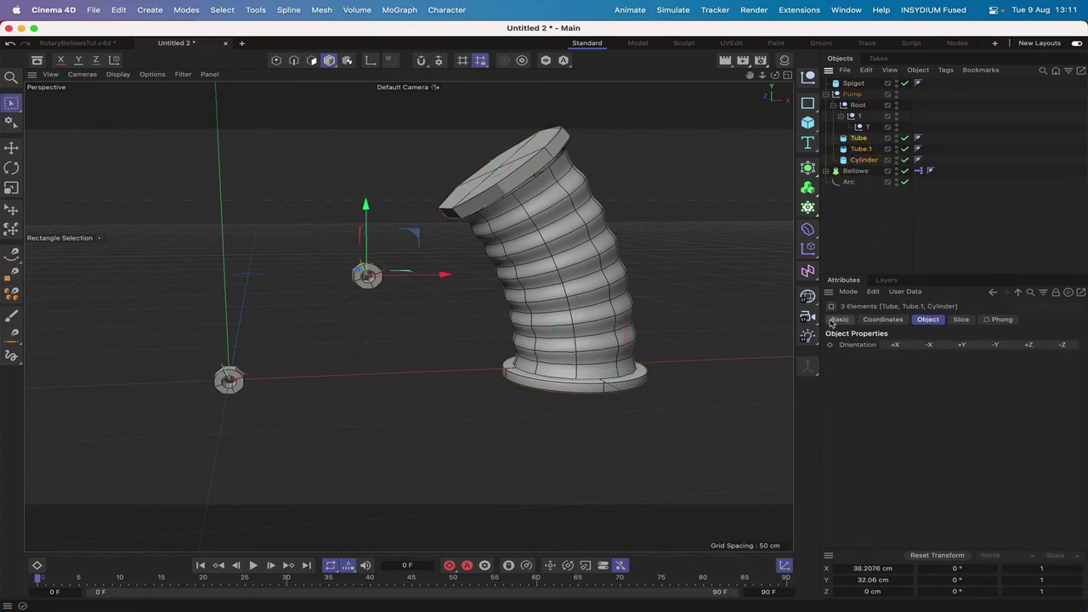
pyautogui.click(833, 321)
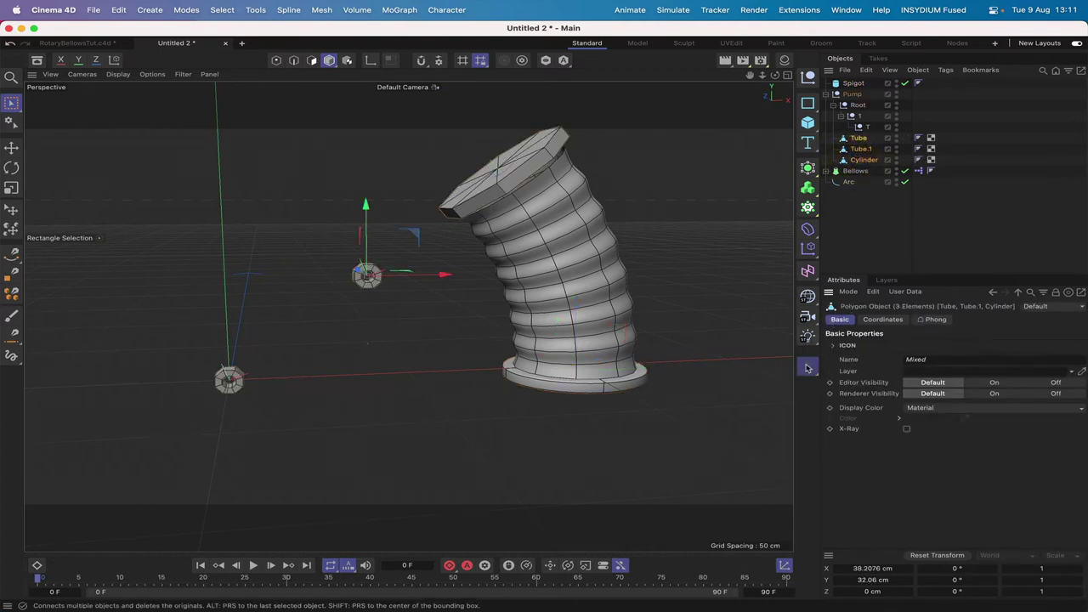
pyautogui.click(808, 365)
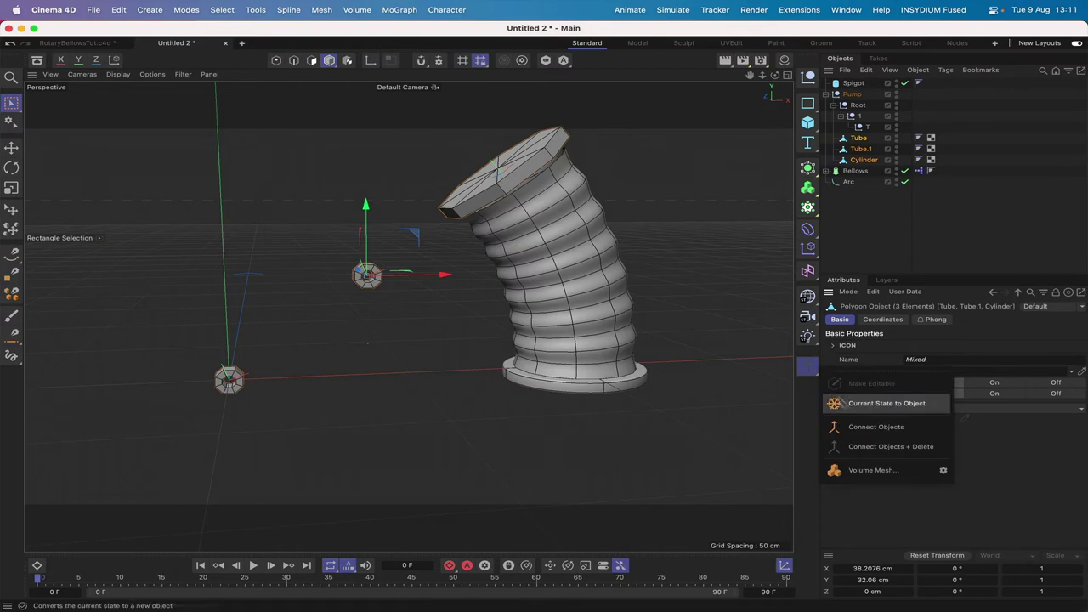
pyautogui.click(850, 449)
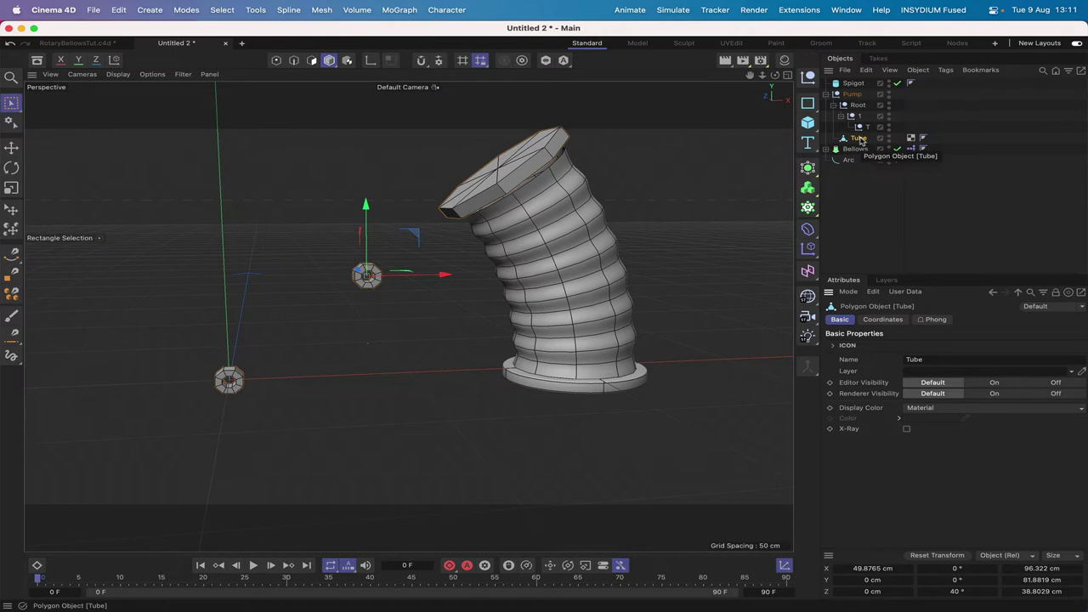
# Step: Select the facing polygons of the end-cap cylinder and the middle tube pivot, and join them with the Bridge tool
pyautogui.moveTo(774, 75); pyautogui.dragTo(760, 76)
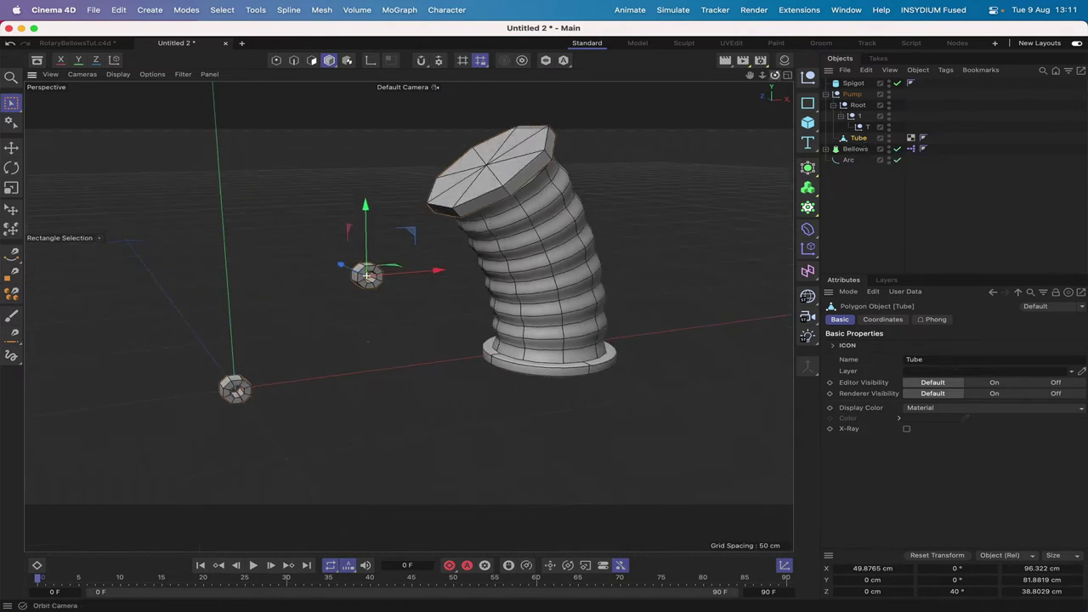
pyautogui.click(311, 62)
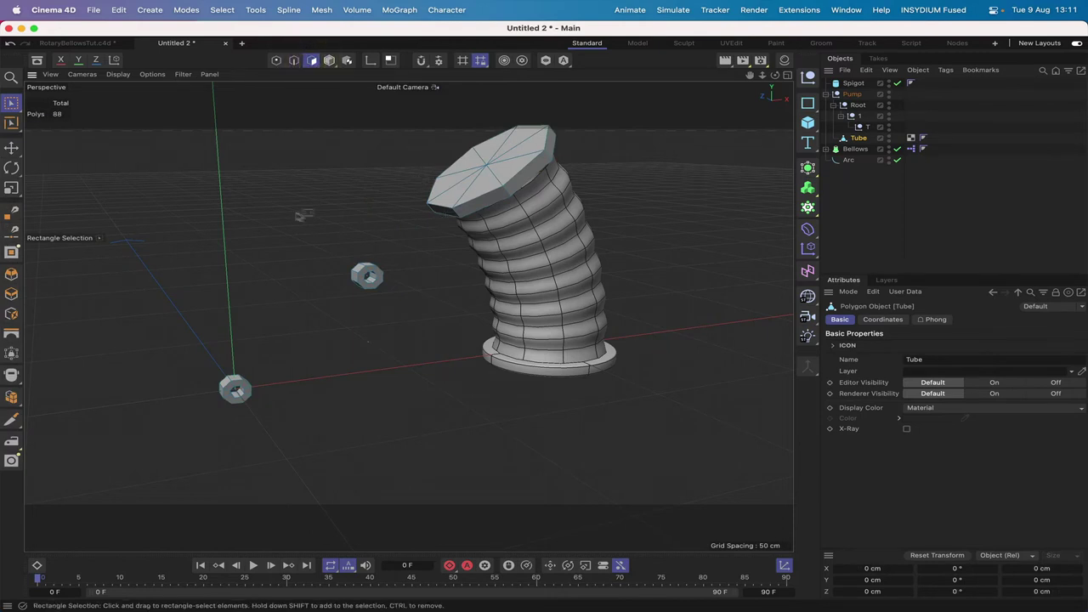
pyautogui.moveTo(13, 103); pyautogui.dragTo(49, 114)
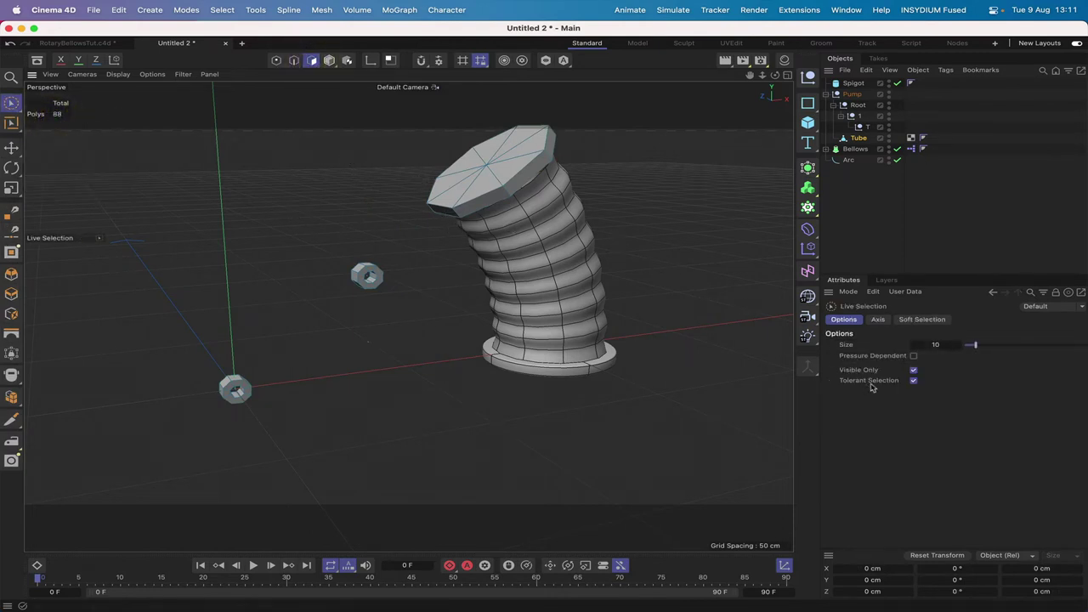
pyautogui.click(444, 214)
pyautogui.moveTo(772, 77); pyautogui.dragTo(772, 76)
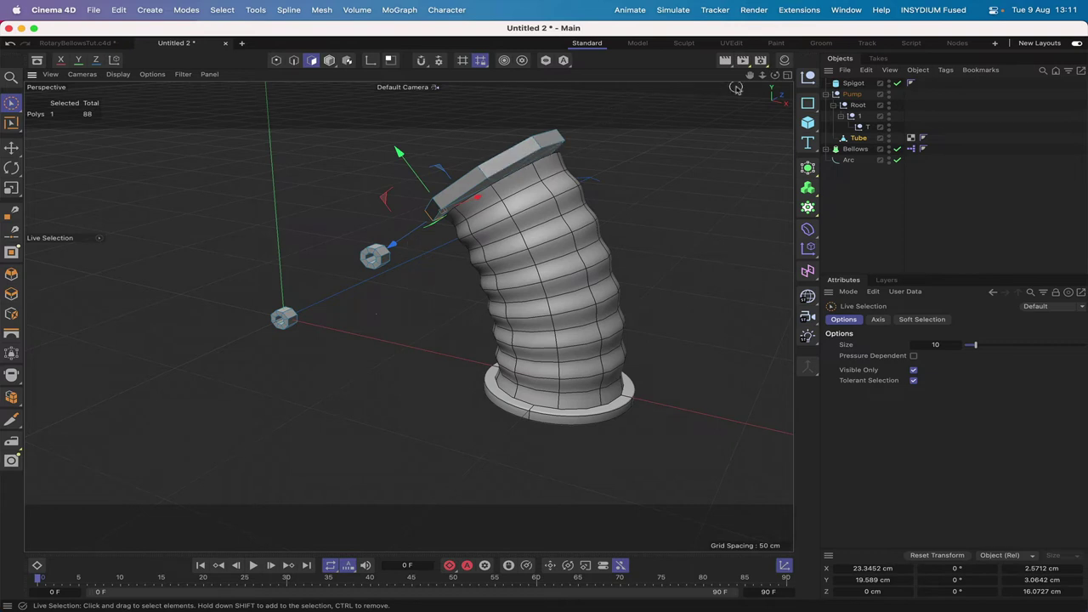
pyautogui.moveTo(748, 78); pyautogui.dragTo(442, 184)
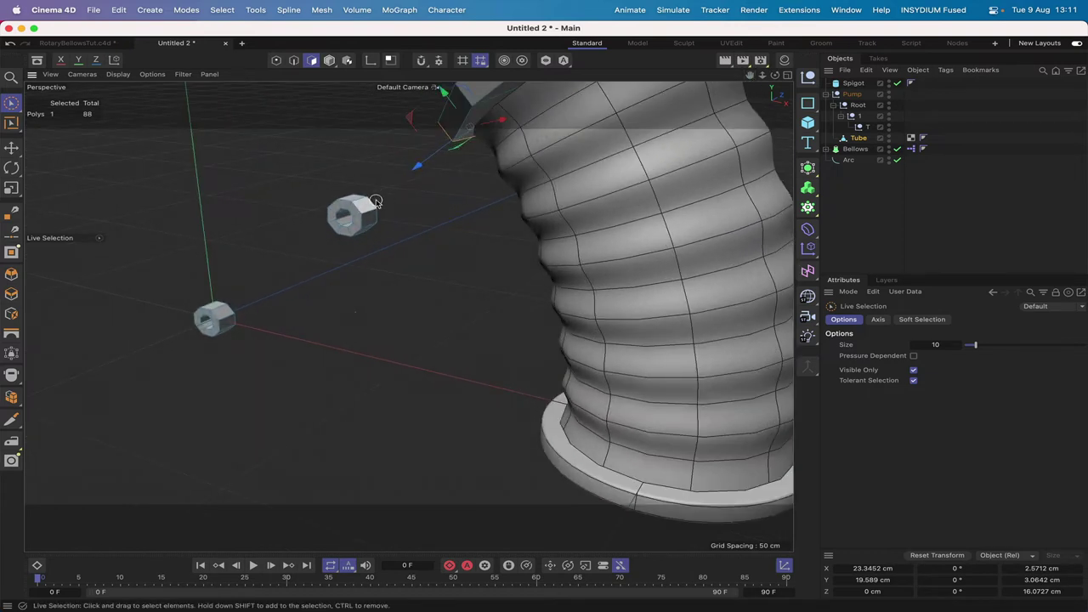
pyautogui.keyDown('shift'); pyautogui.click(376, 202); pyautogui.keyUp('shift')
pyautogui.moveTo(775, 74); pyautogui.dragTo(748, 81)
pyautogui.rightClick(778, 92)
pyautogui.click(807, 170)
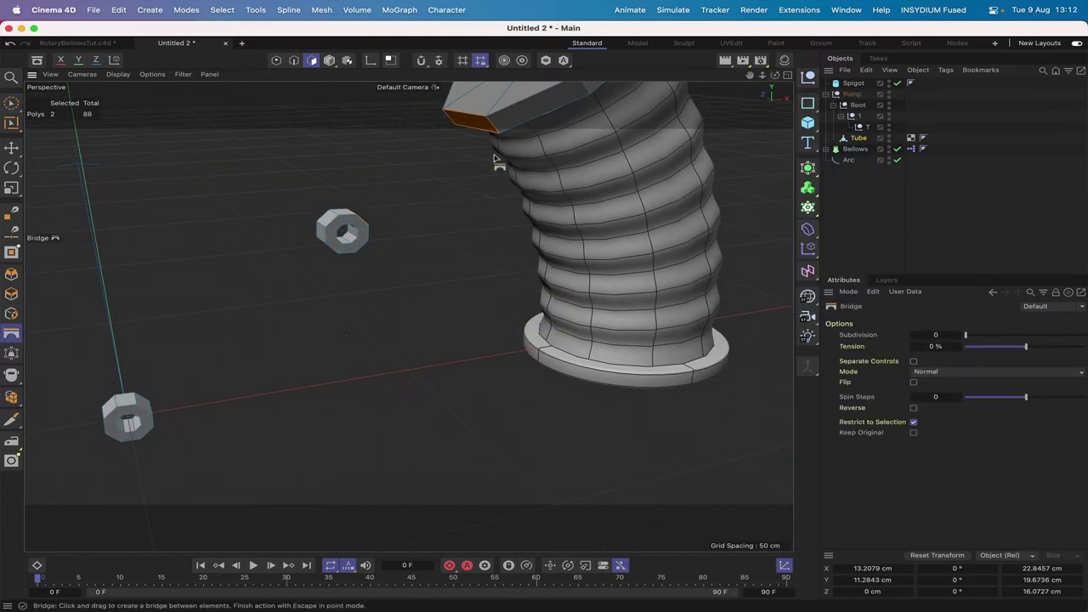
pyautogui.moveTo(499, 136); pyautogui.dragTo(403, 207)
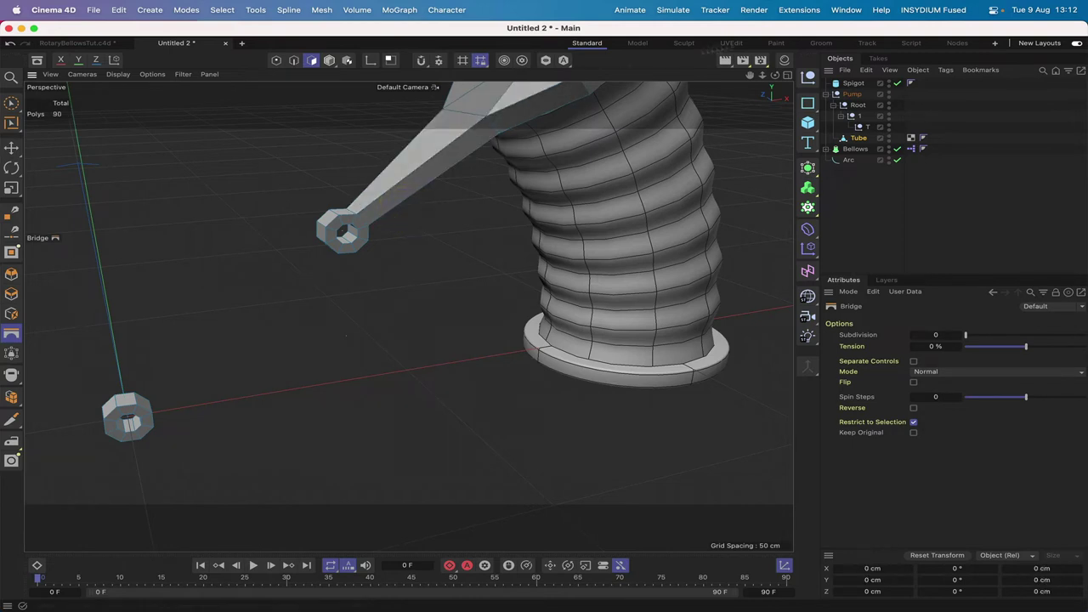
# Step: Select the facing polygons of the middle tube pivot and the lower end pivot, and join them with the Bridge tool
pyautogui.moveTo(762, 76); pyautogui.dragTo(786, 98)
pyautogui.press('9')
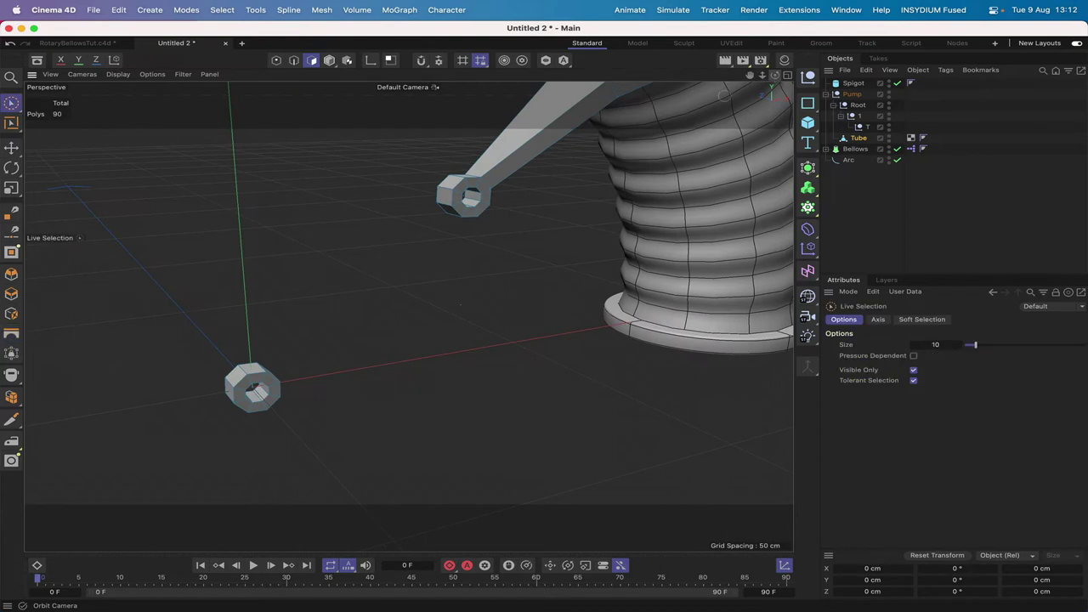
pyautogui.click(446, 218)
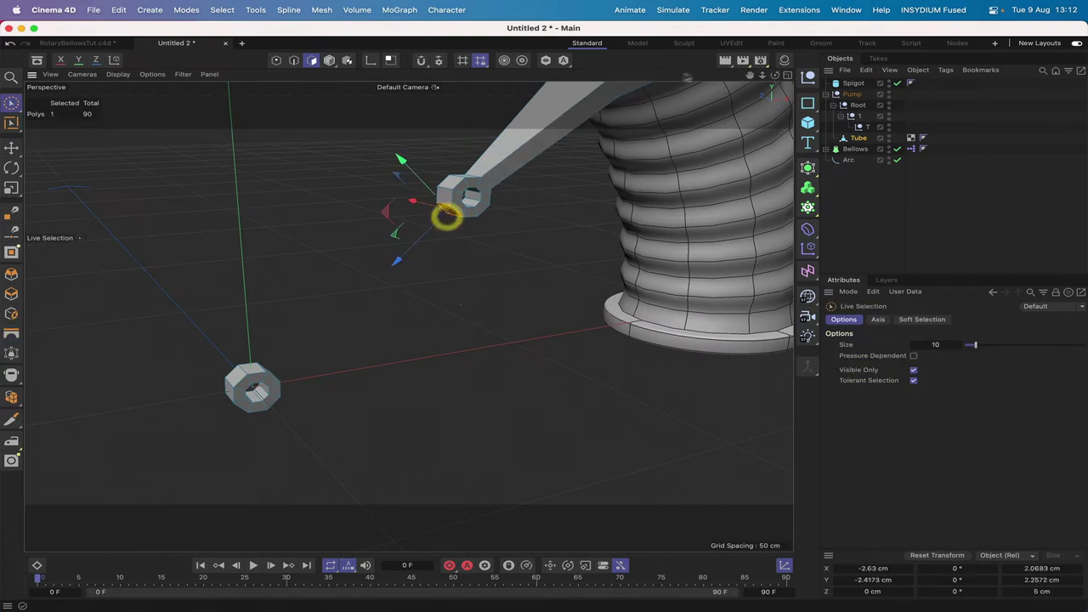
pyautogui.moveTo(774, 75); pyautogui.dragTo(787, 86)
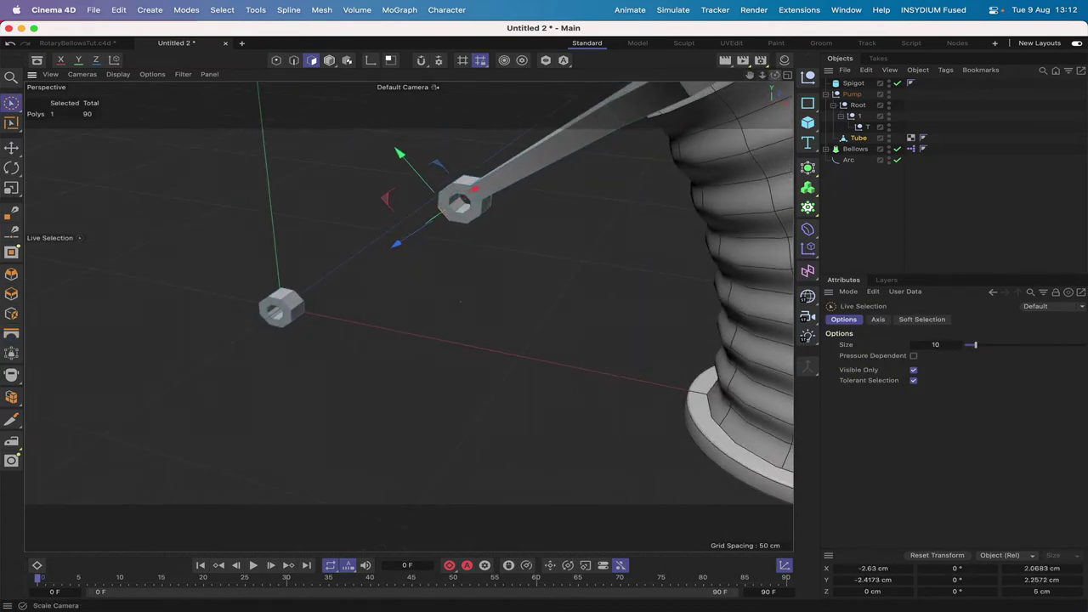
pyautogui.keyDown('shift'); pyautogui.click(297, 299); pyautogui.keyUp('shift')
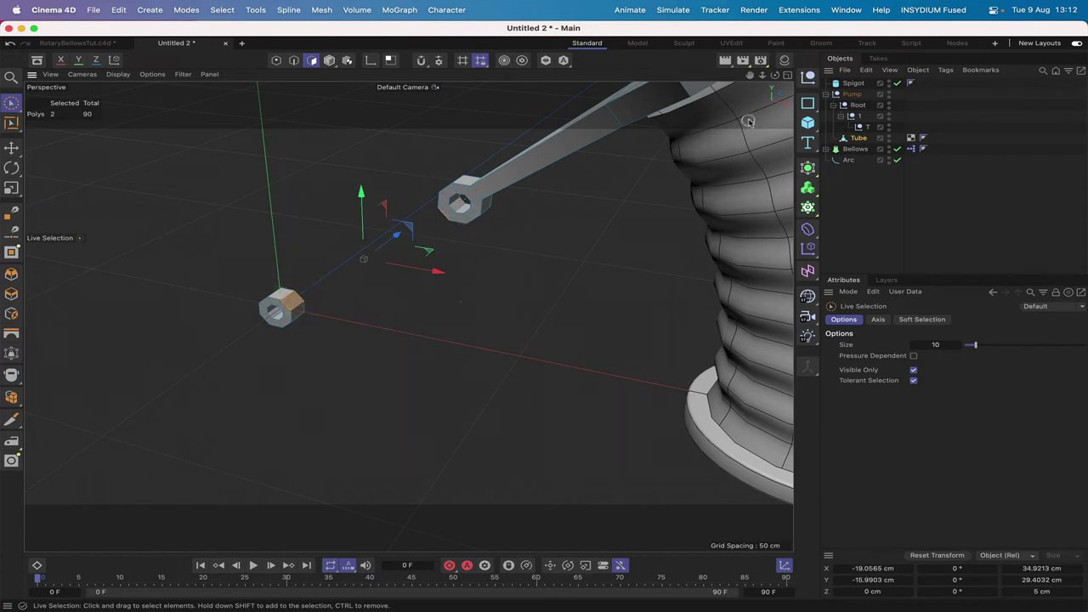
pyautogui.press('m')
pyautogui.press('b')
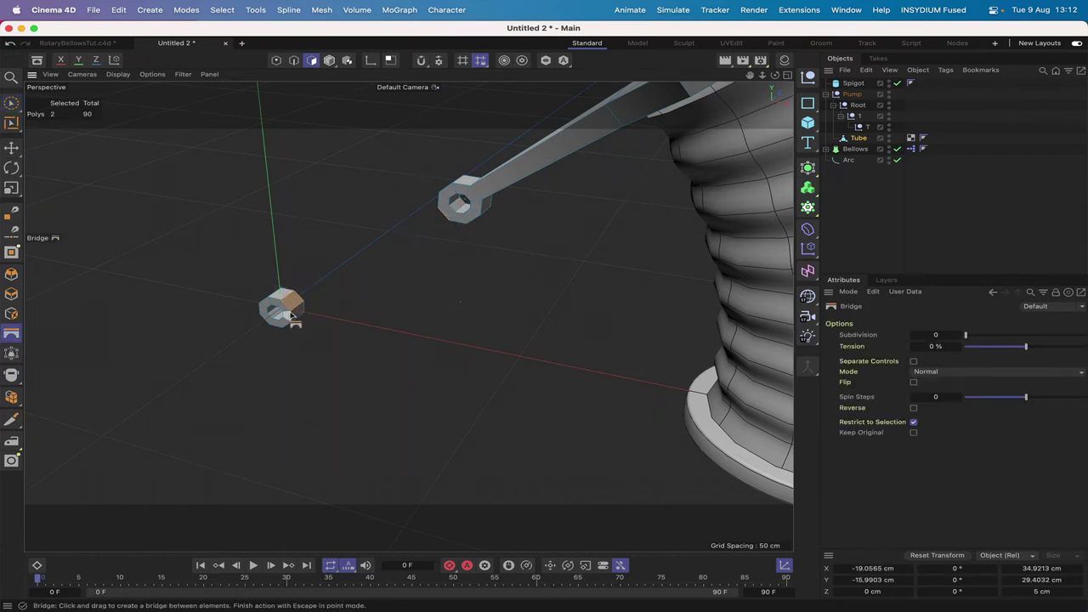
pyautogui.moveTo(300, 297); pyautogui.dragTo(384, 277)
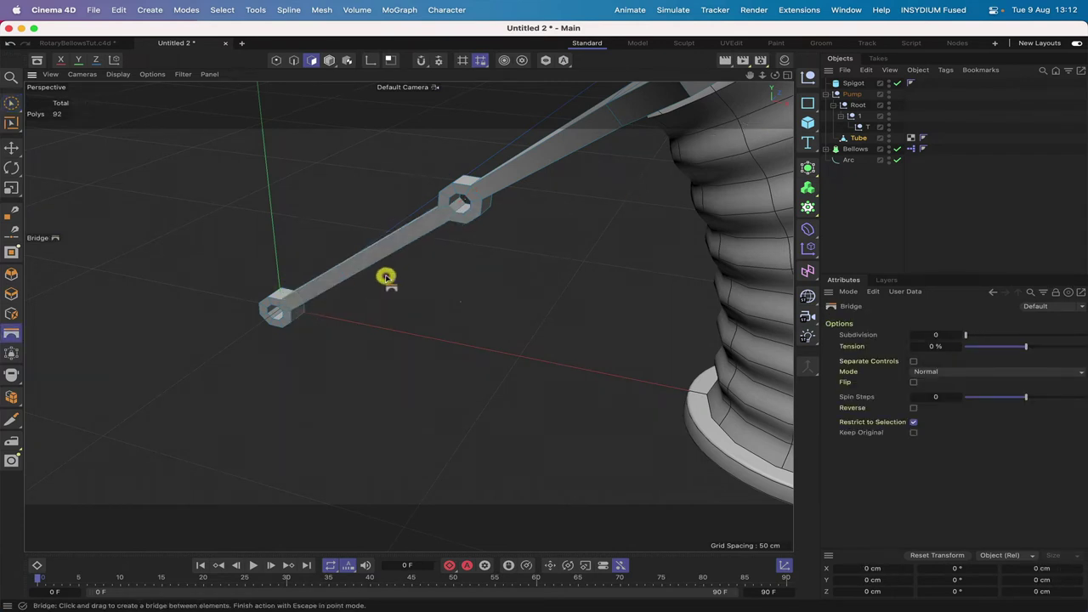
# Step: Add a Subdivision Surface as the parent of Tube to smooth the whole arm
pyautogui.moveTo(775, 75); pyautogui.dragTo(740, 81)
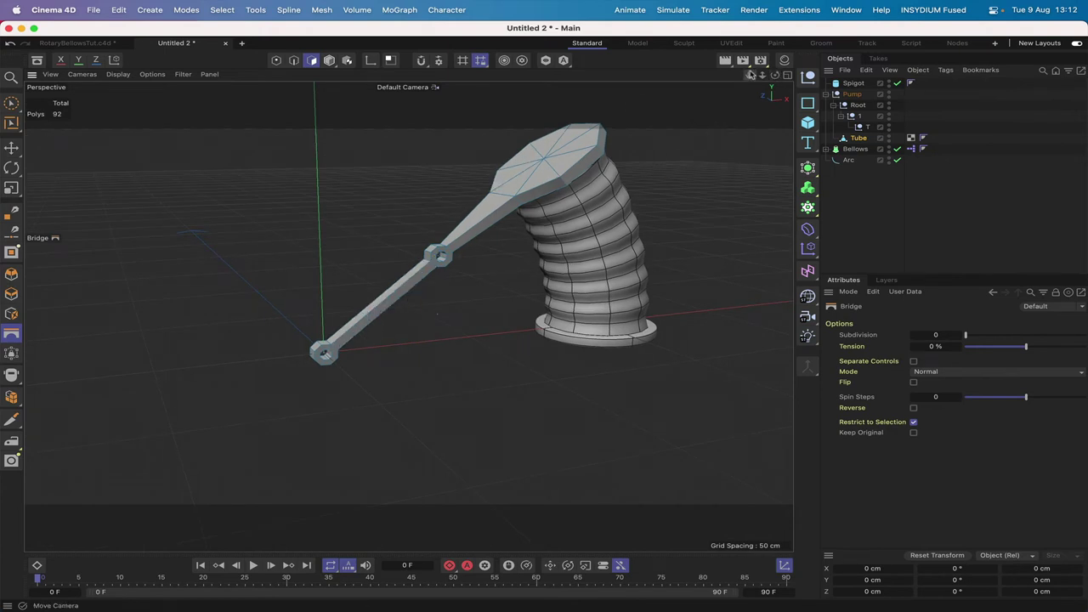
pyautogui.scroll(5, 408, 317)
pyautogui.click(544, 317)
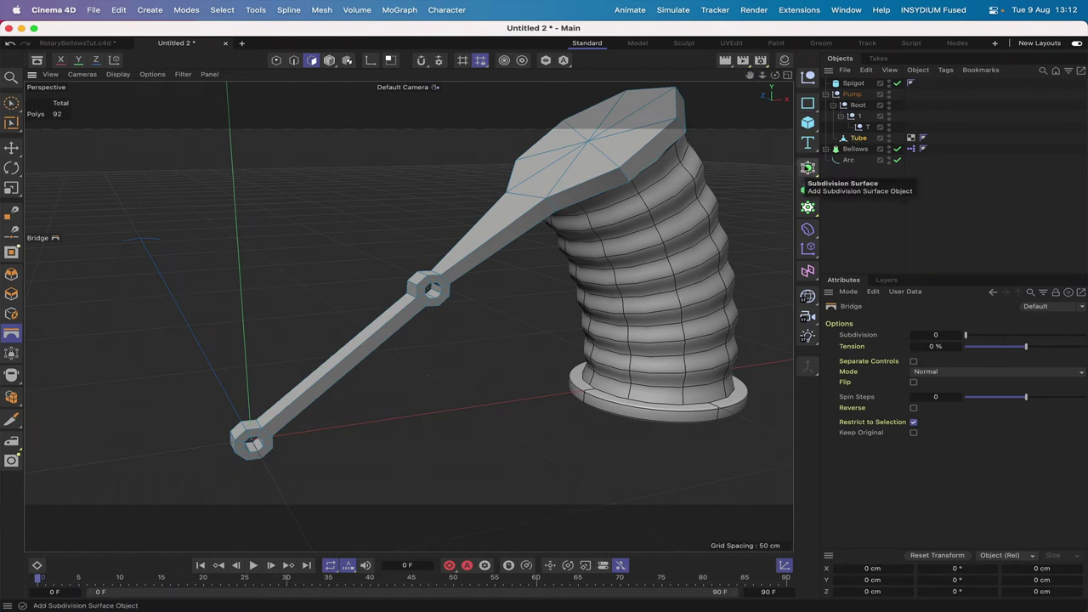
pyautogui.keyDown('alt'); pyautogui.click(808, 167); pyautogui.keyUp('alt')
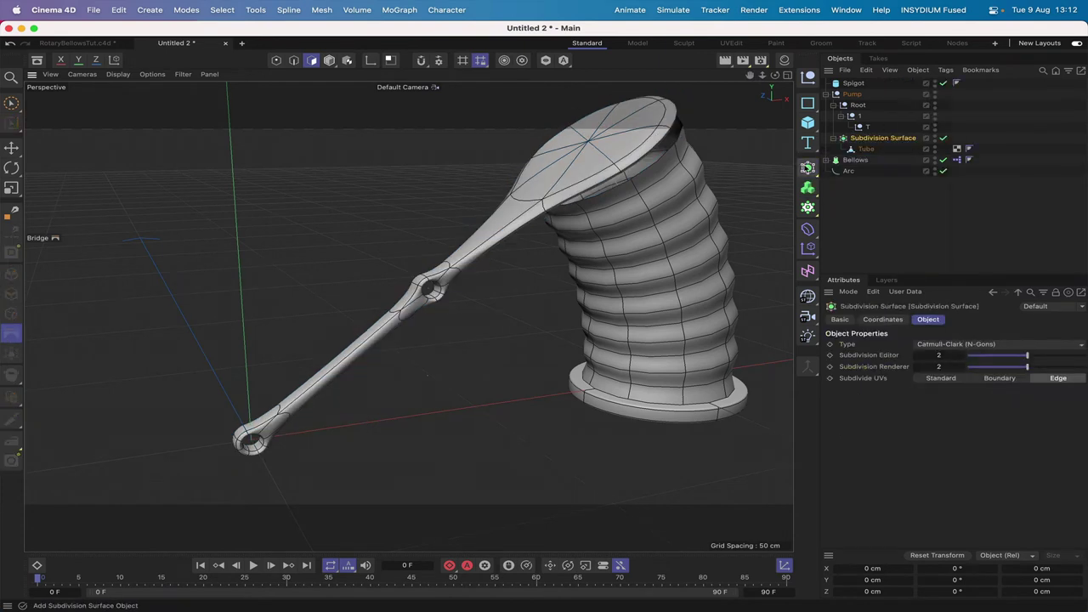
# Step: Select Tube's two end-cap rim edge loops and the loop where the cap meets the arm, and raise their subdivision weight to sharpen them
pyautogui.click(867, 150)
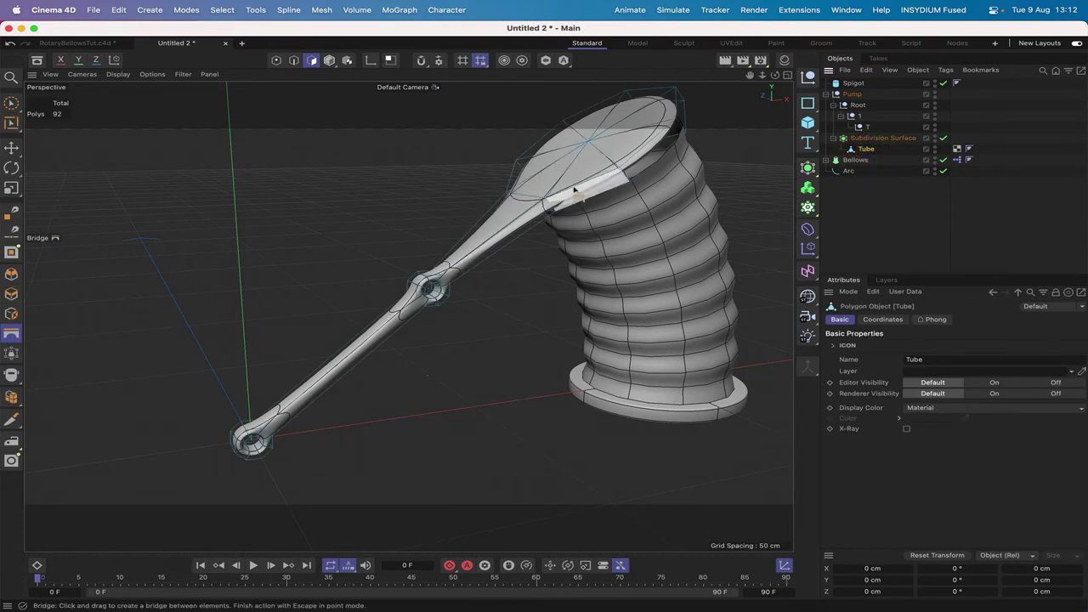
pyautogui.moveTo(573, 190); pyautogui.dragTo(672, 142)
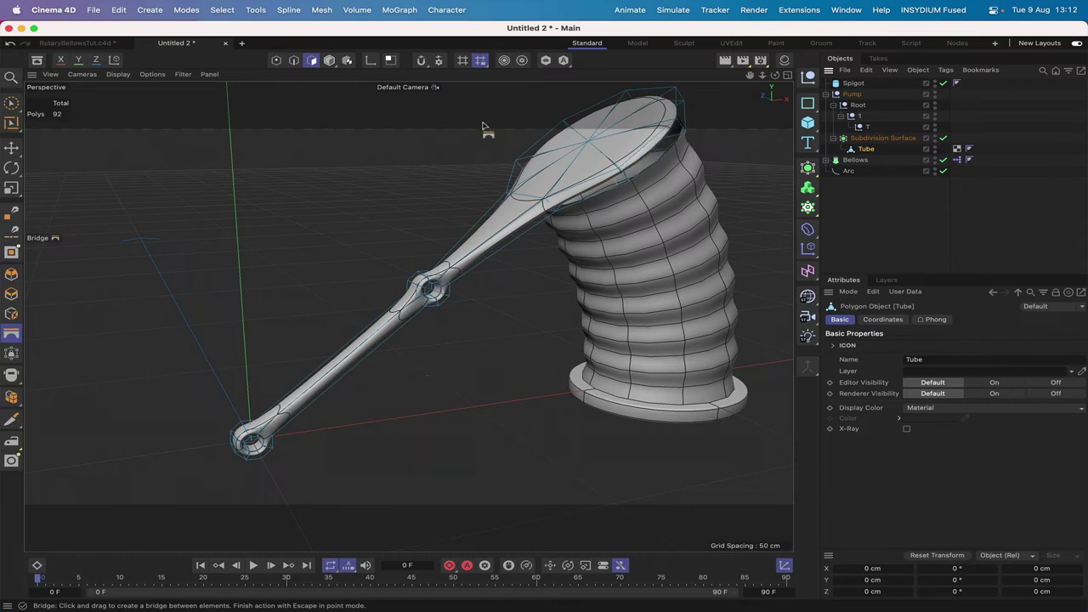
pyautogui.click(293, 61)
pyautogui.press('u')
pyautogui.press('l')
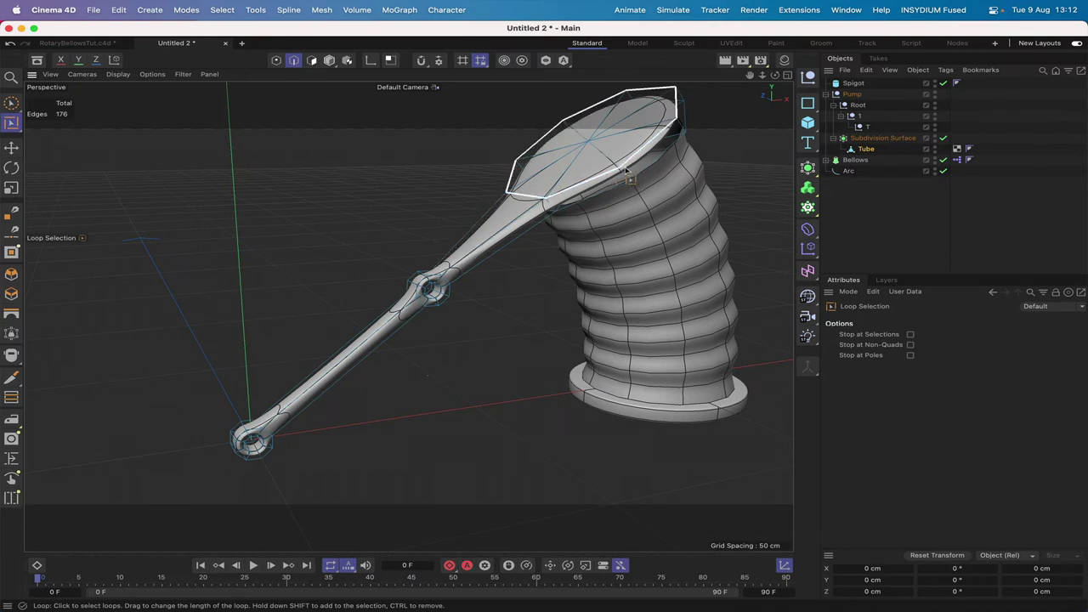
pyautogui.click(627, 176)
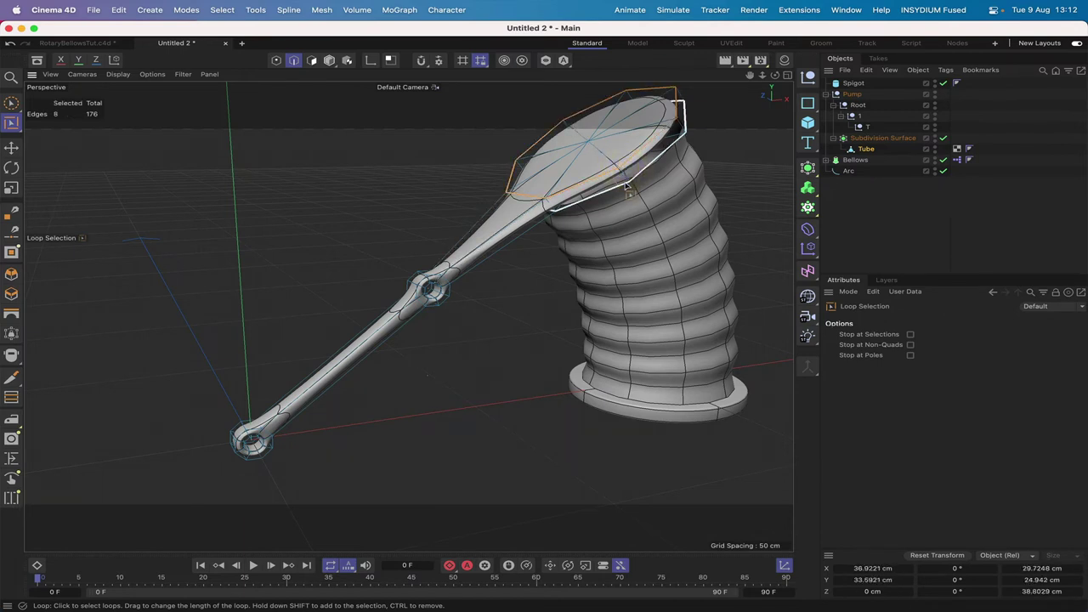
pyautogui.keyDown('shift'); pyautogui.click(626, 184); pyautogui.keyUp('shift')
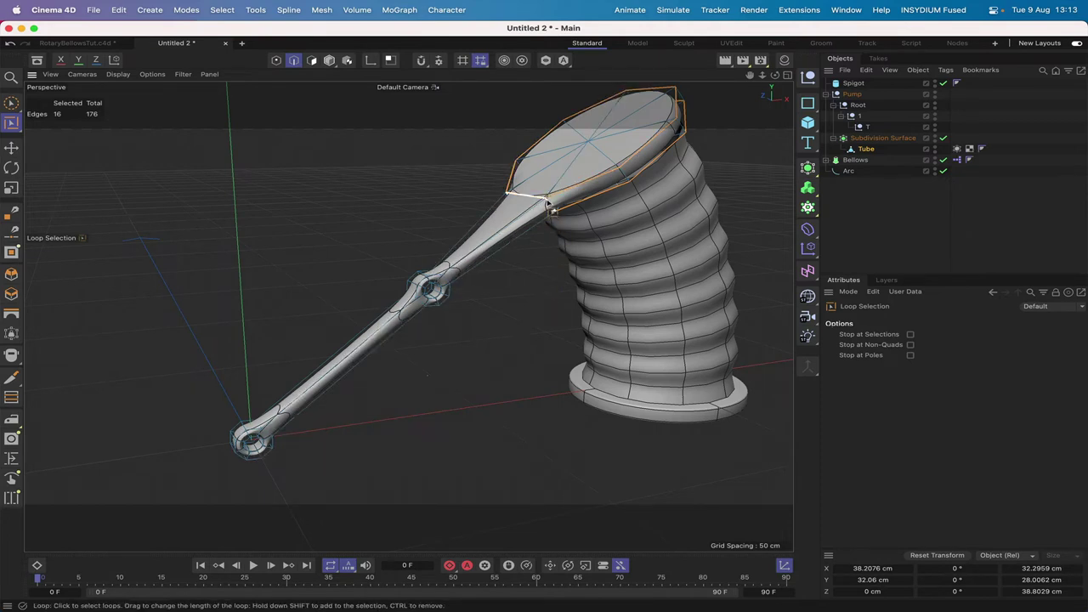
pyautogui.moveTo(546, 206); pyautogui.dragTo(548, 208)
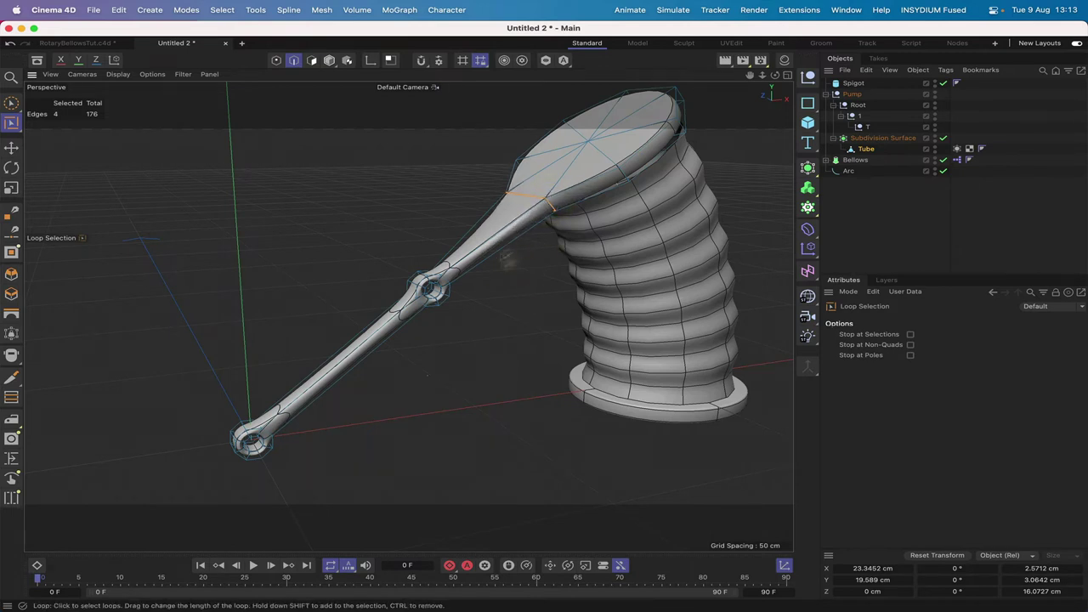
# Step: Select the front and back hole edge loops of the middle pivot and the lower pivot, and sharpen them with subdivision weight
pyautogui.click(434, 291)
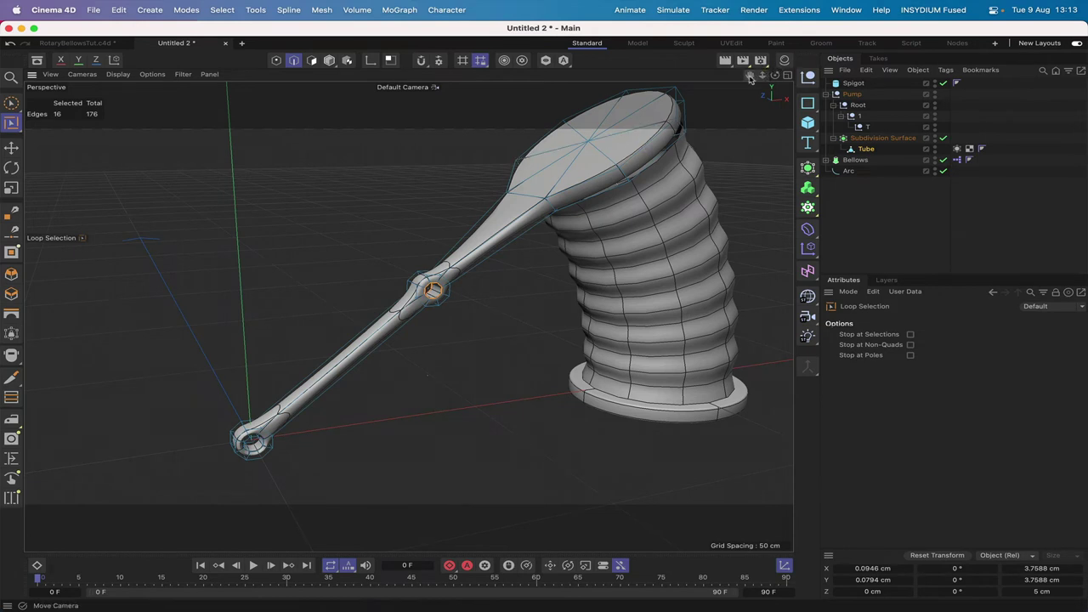
pyautogui.moveTo(749, 76); pyautogui.dragTo(750, 78)
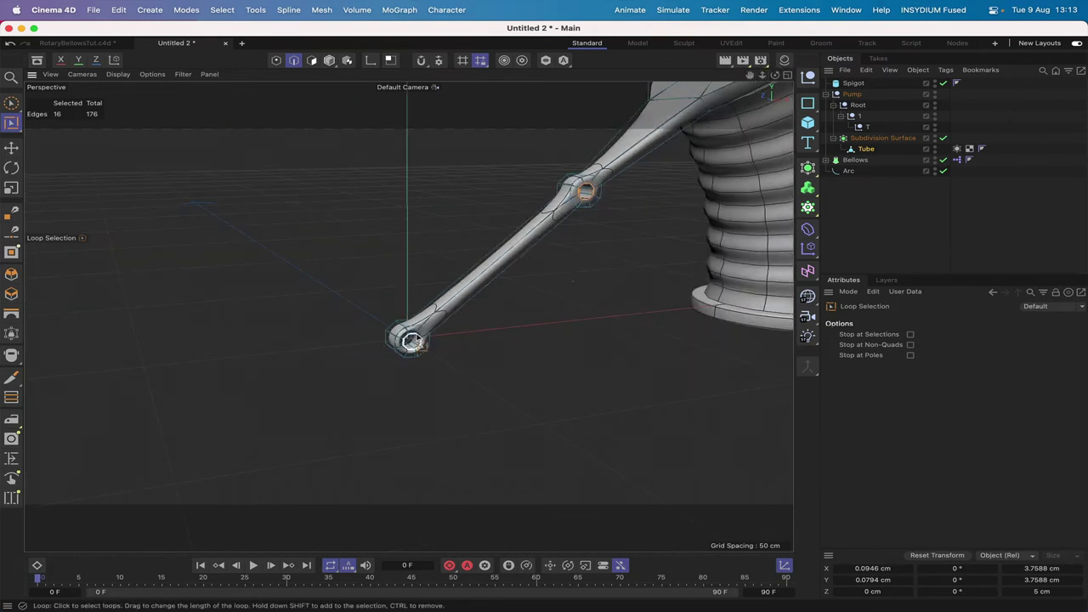
pyautogui.click(411, 340)
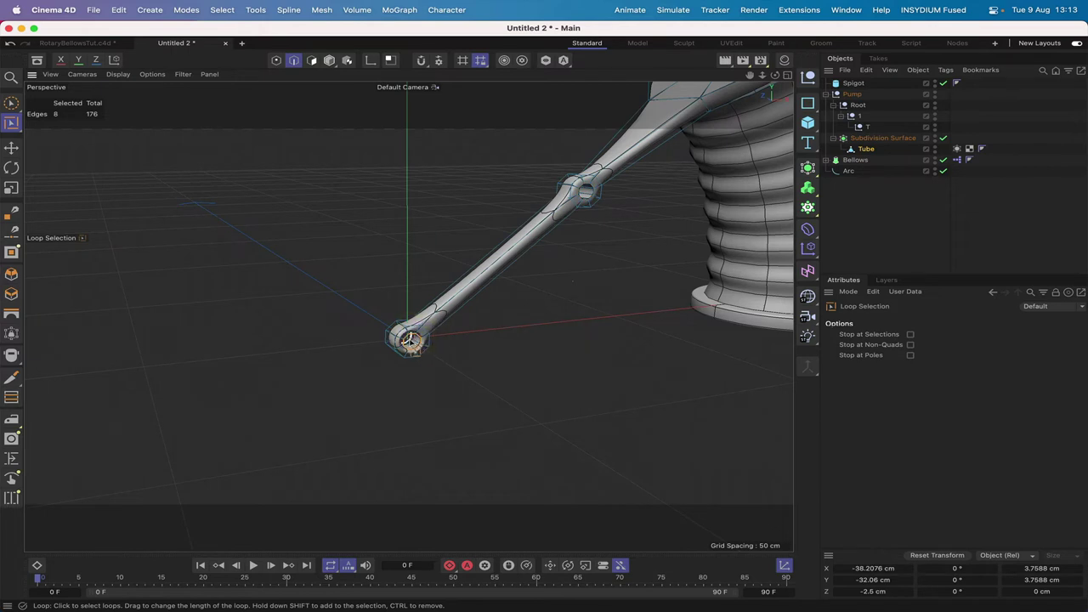
pyautogui.keyDown('shift'); pyautogui.click(411, 340); pyautogui.keyUp('shift')
# Step: Select the edge loops where the arm sections meet both sides of the middle pivot and the lower pivot, and weight them for tighter joints
pyautogui.moveTo(775, 75); pyautogui.dragTo(730, 98)
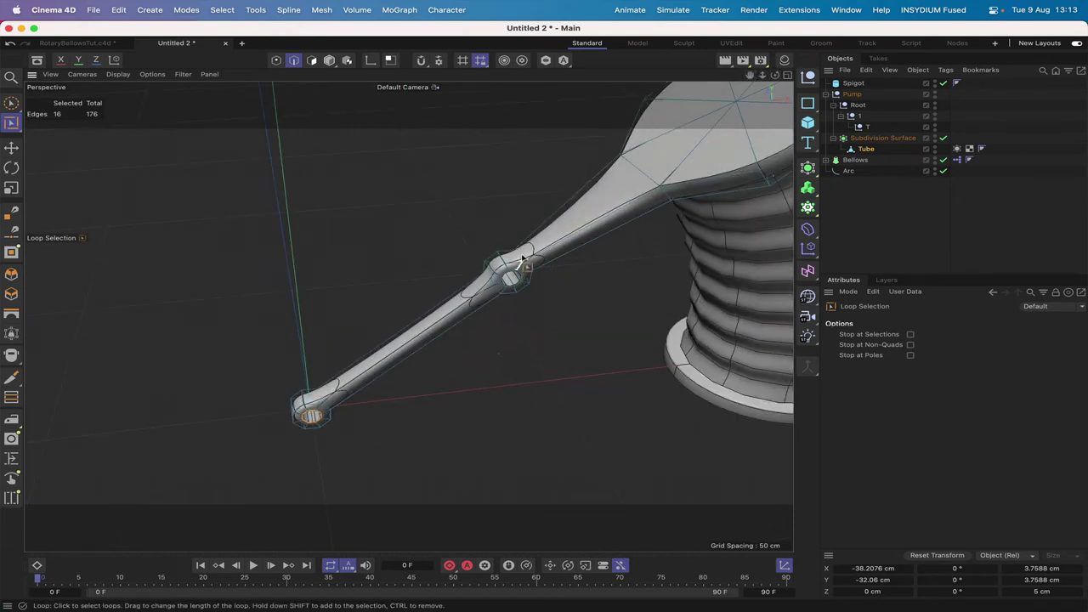
pyautogui.click(500, 274)
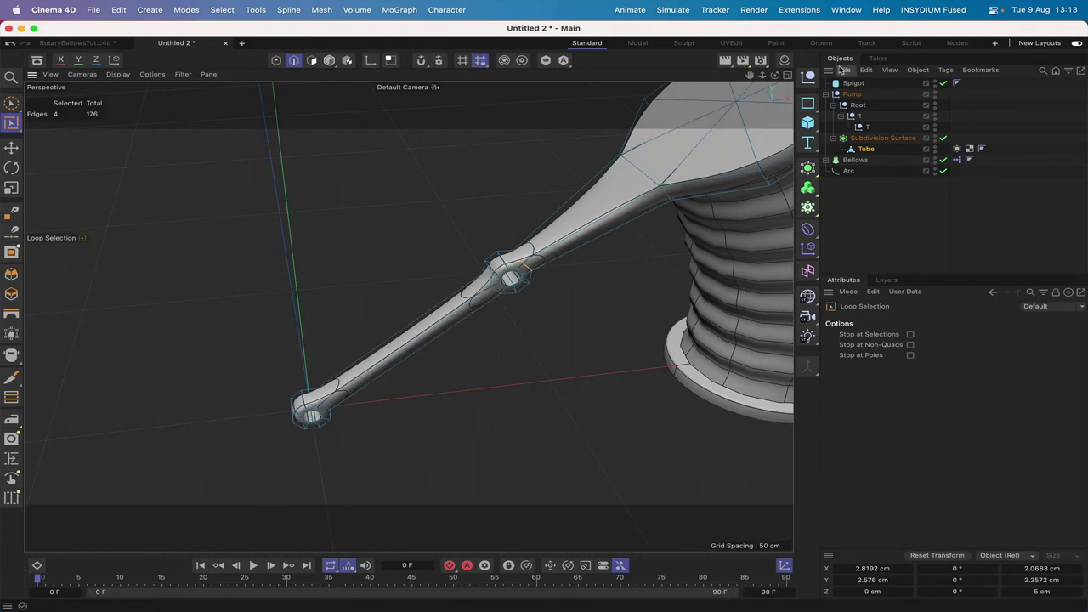
pyautogui.keyDown('alt'); pyautogui.moveTo(510, 328); pyautogui.dragTo(544, 316); pyautogui.keyUp('alt')
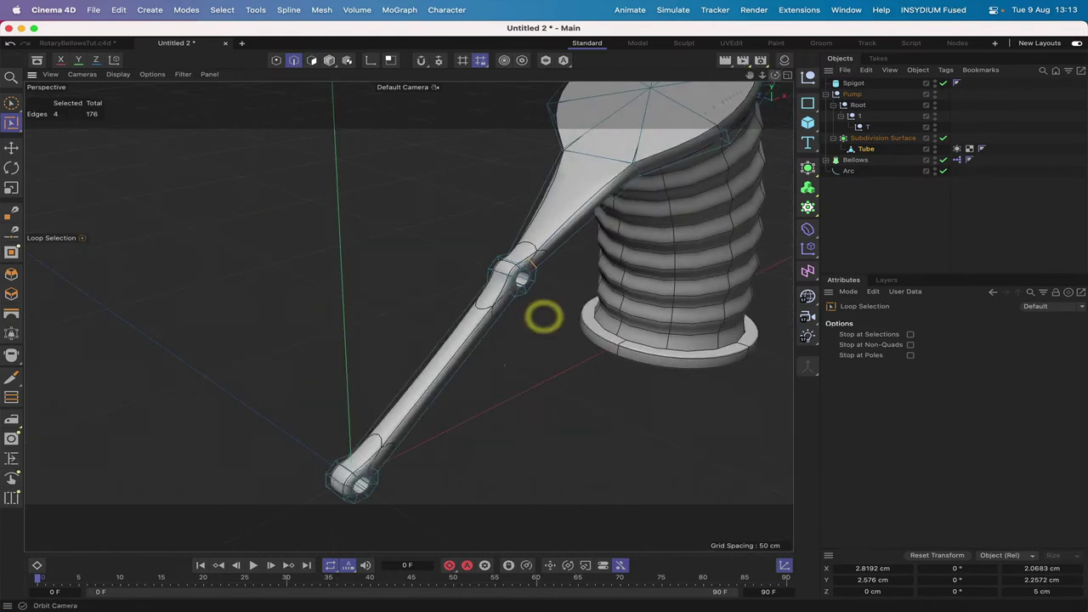
pyautogui.keyDown('shift'); pyautogui.click(507, 282); pyautogui.keyUp('shift')
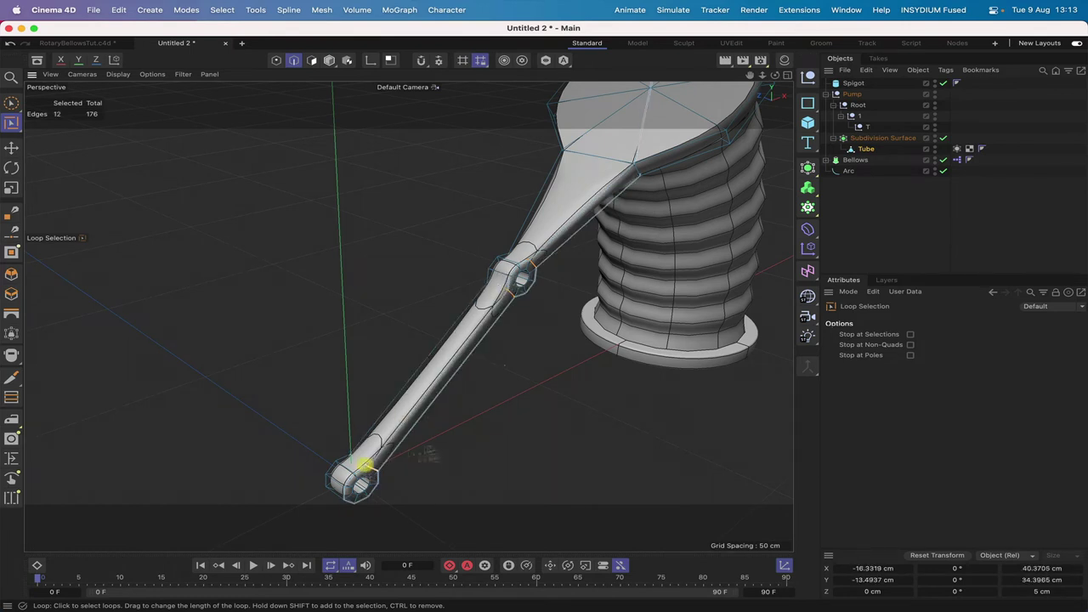
pyautogui.keyDown('shift'); pyautogui.click(366, 468); pyautogui.keyUp('shift')
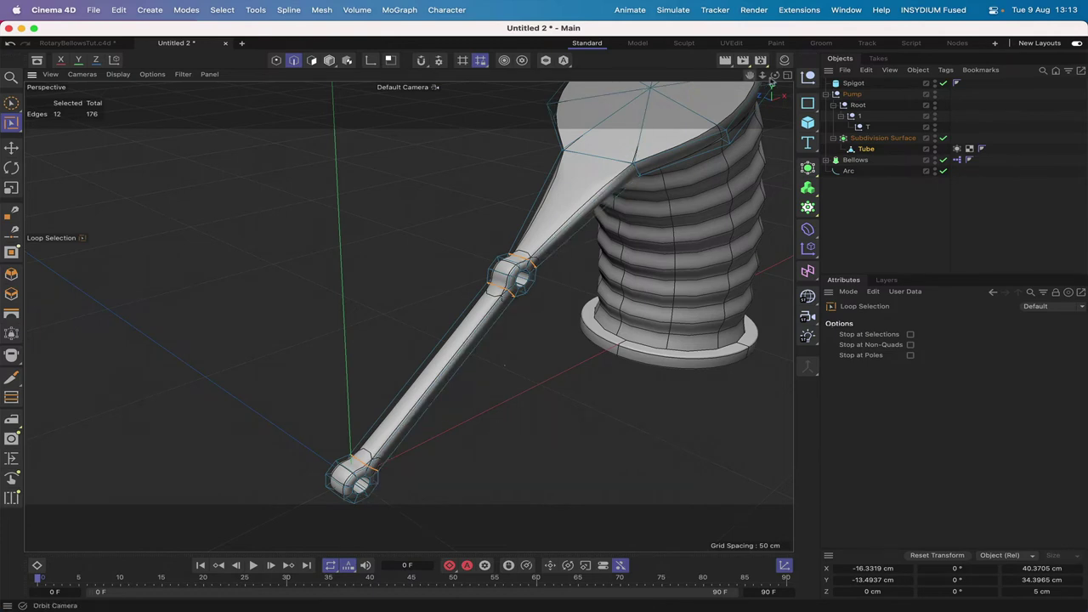
# Step: Rotate the Root null in model mode to a bank angle of about -5.6°
pyautogui.moveTo(775, 75); pyautogui.dragTo(522, 289)
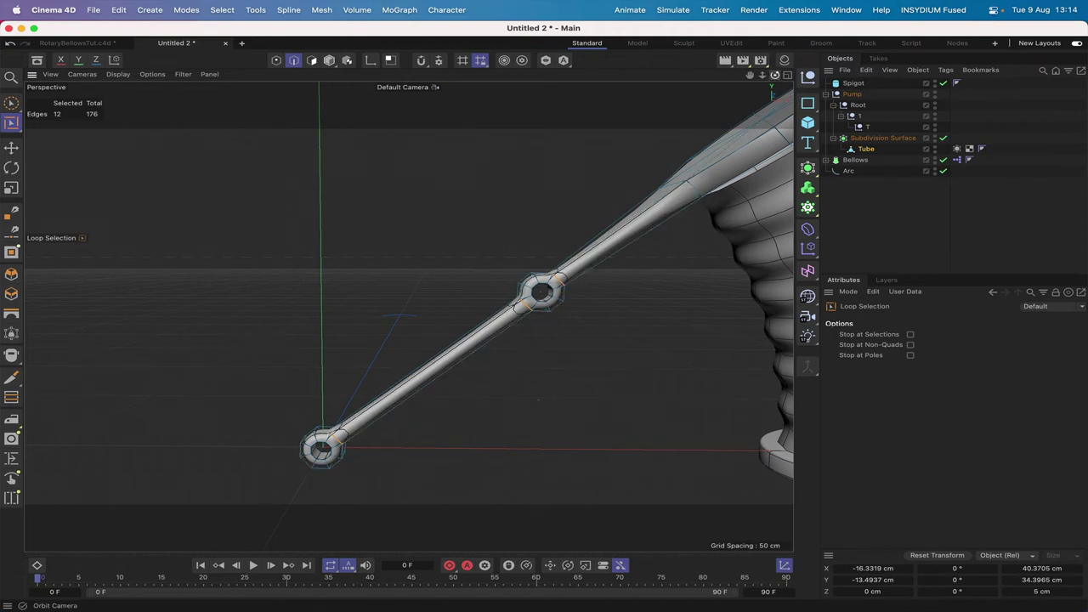
pyautogui.moveTo(775, 75); pyautogui.dragTo(528, 314)
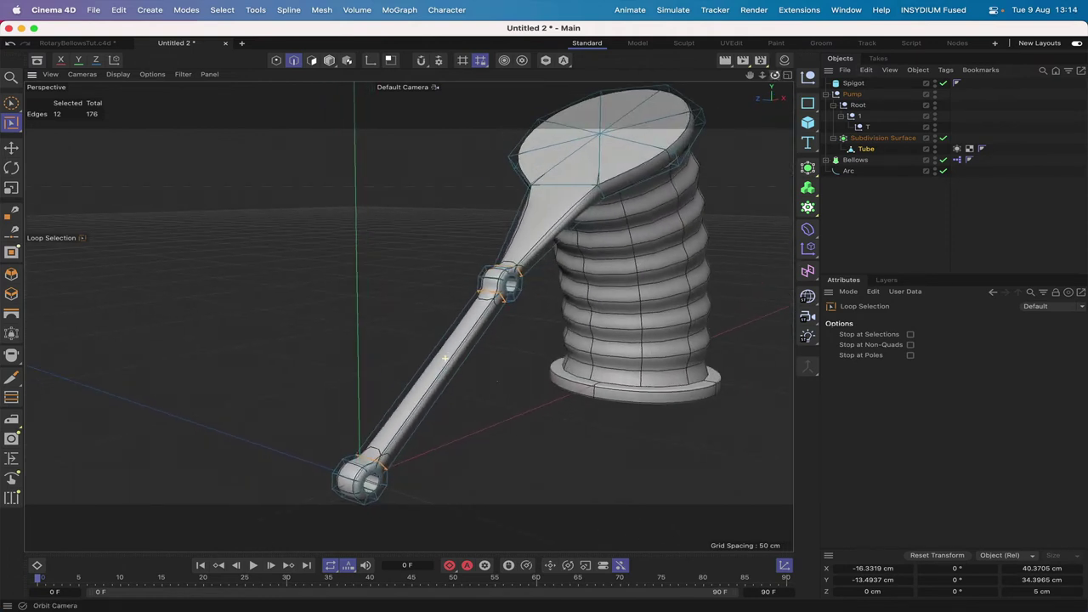
pyautogui.moveTo(749, 75); pyautogui.dragTo(539, 311)
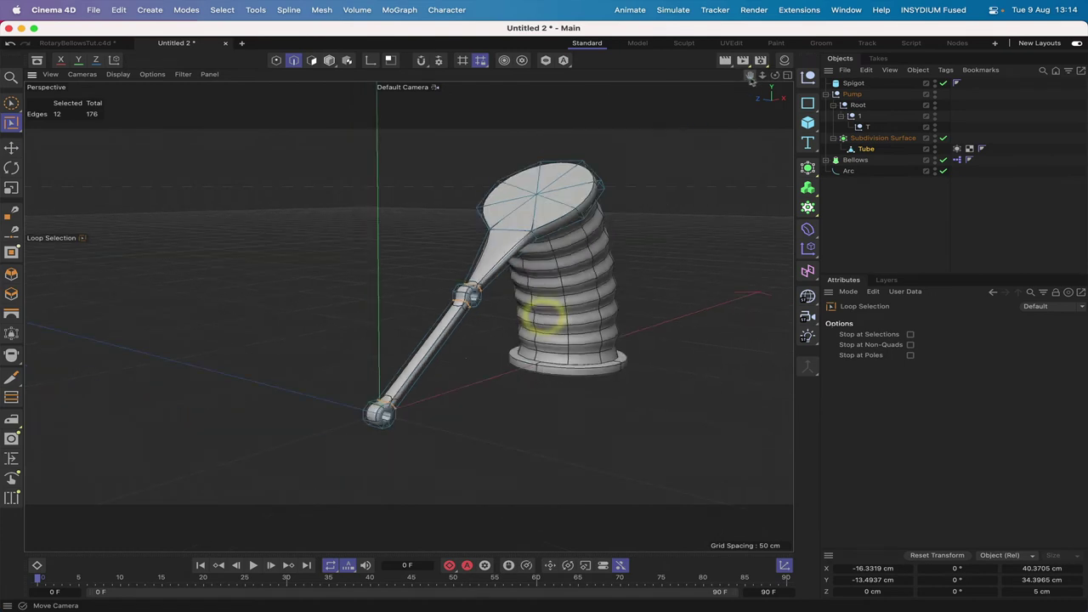
pyautogui.moveTo(774, 75); pyautogui.dragTo(714, 110)
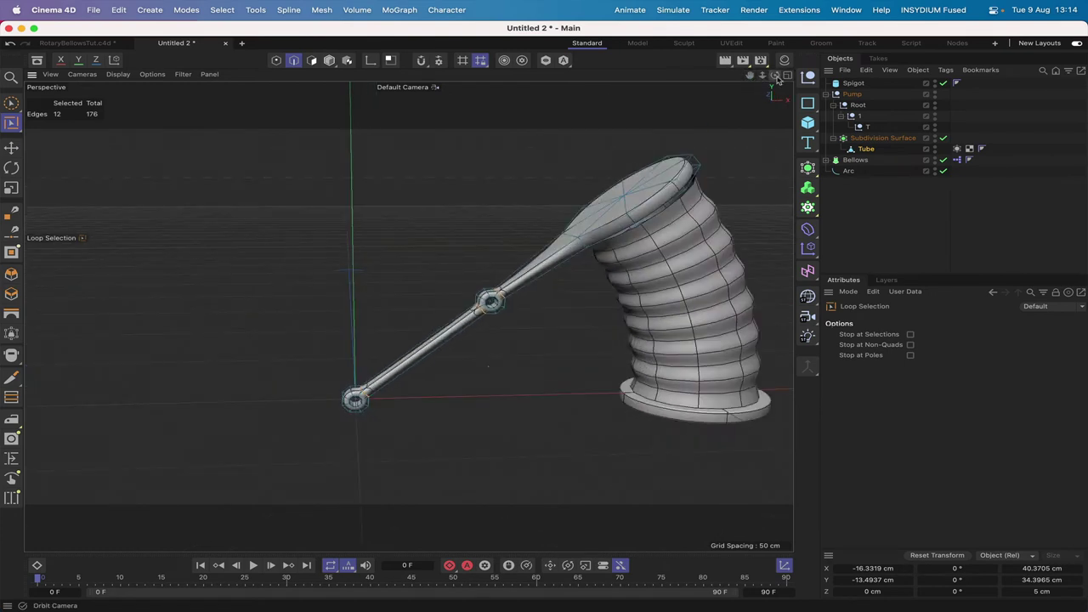
pyautogui.moveTo(761, 74); pyautogui.dragTo(911, 102)
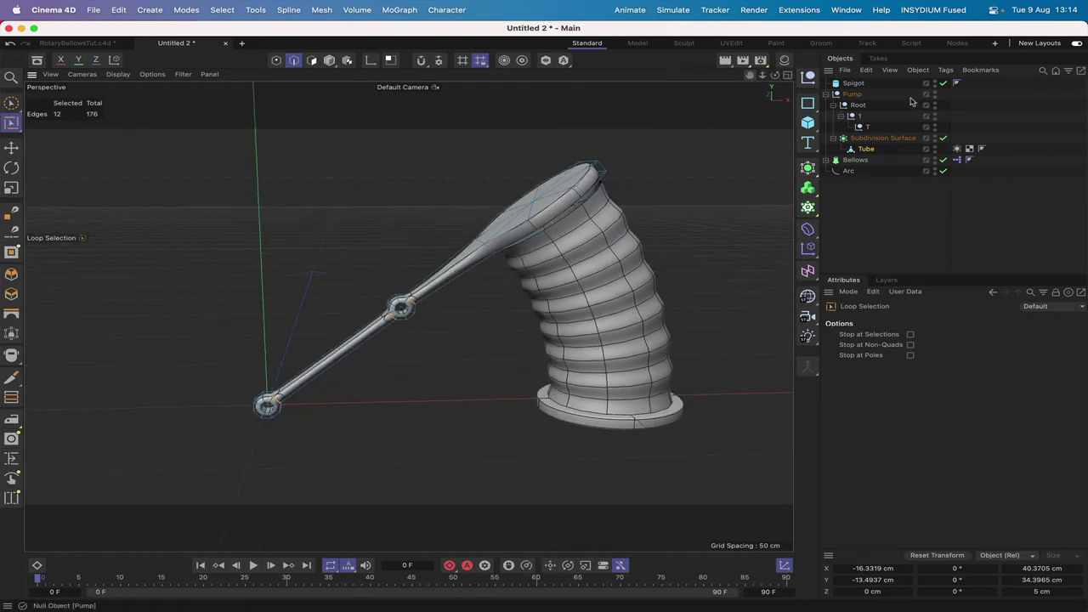
pyautogui.click(857, 104)
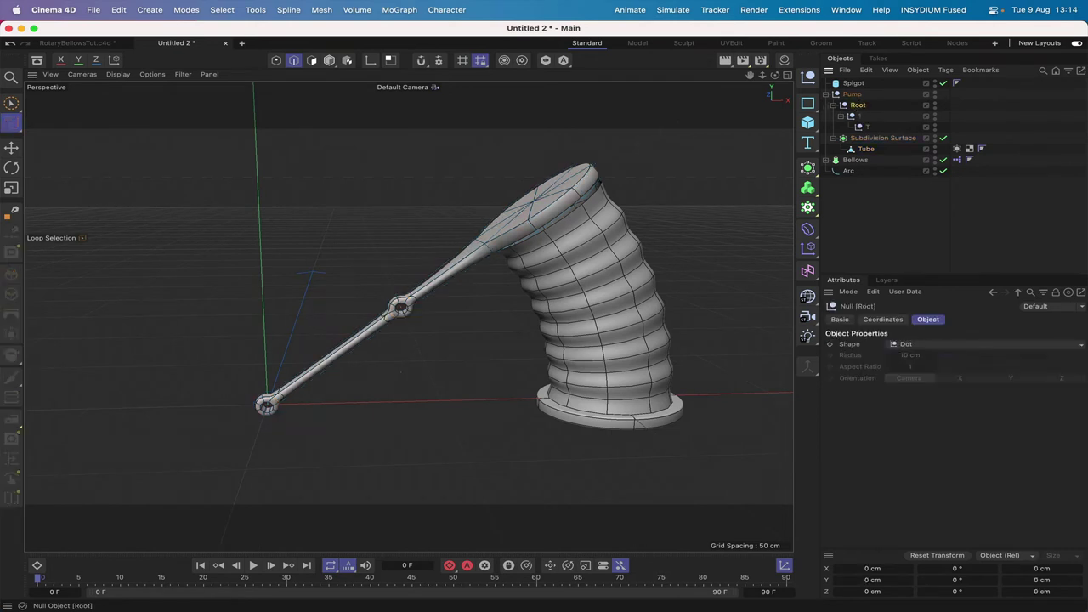
pyautogui.click(11, 168)
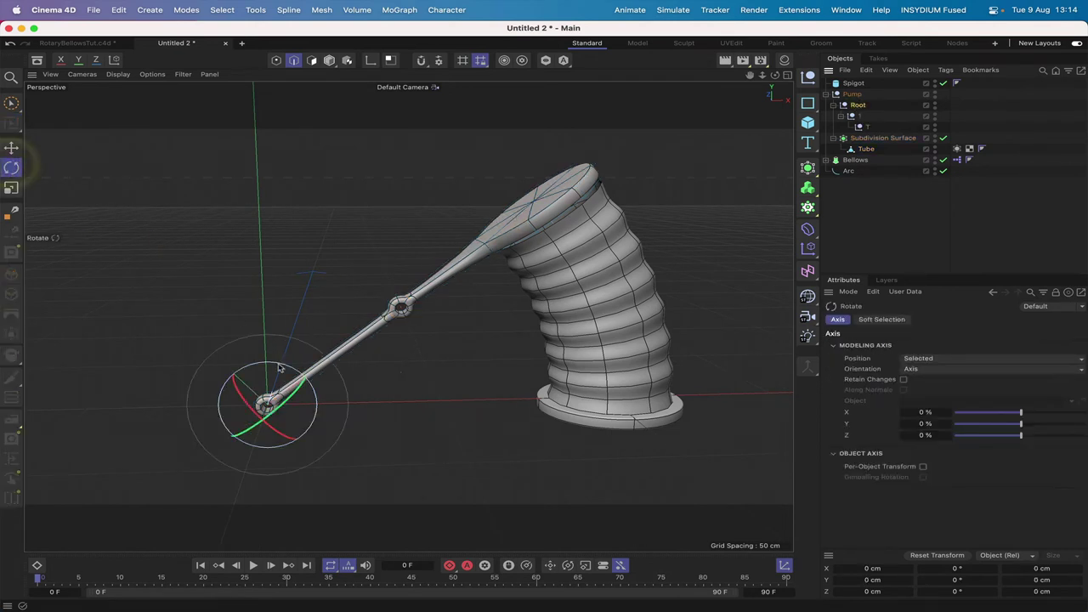
pyautogui.moveTo(271, 373); pyautogui.dragTo(299, 371)
pyautogui.click(329, 60)
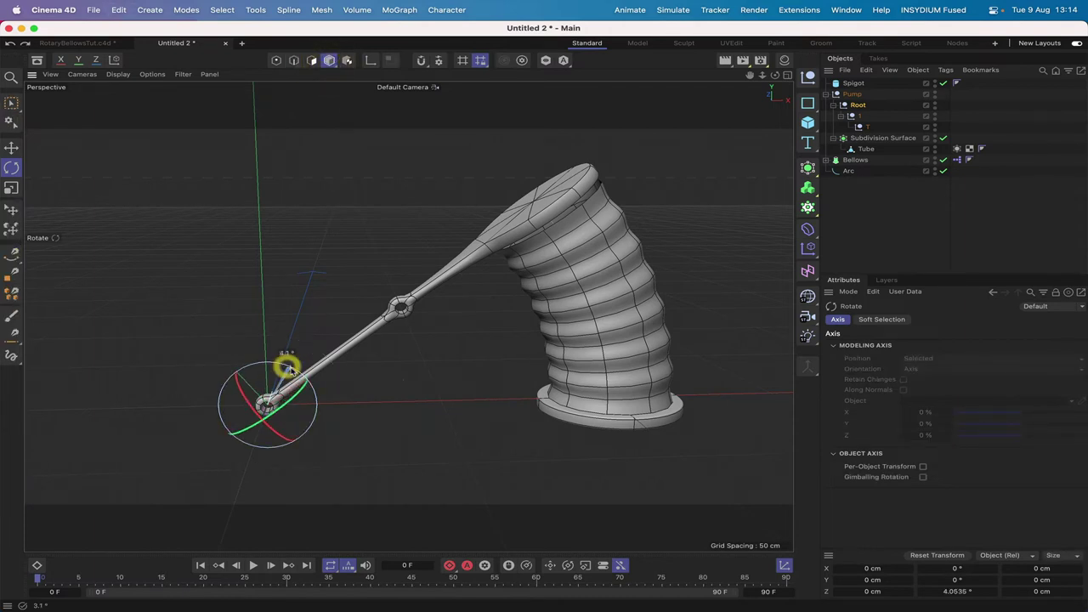
pyautogui.moveTo(286, 366)
pyautogui.mouseDown()
pyautogui.moveTo(301, 382)
pyautogui.moveTo(281, 375)
pyautogui.mouseUp()
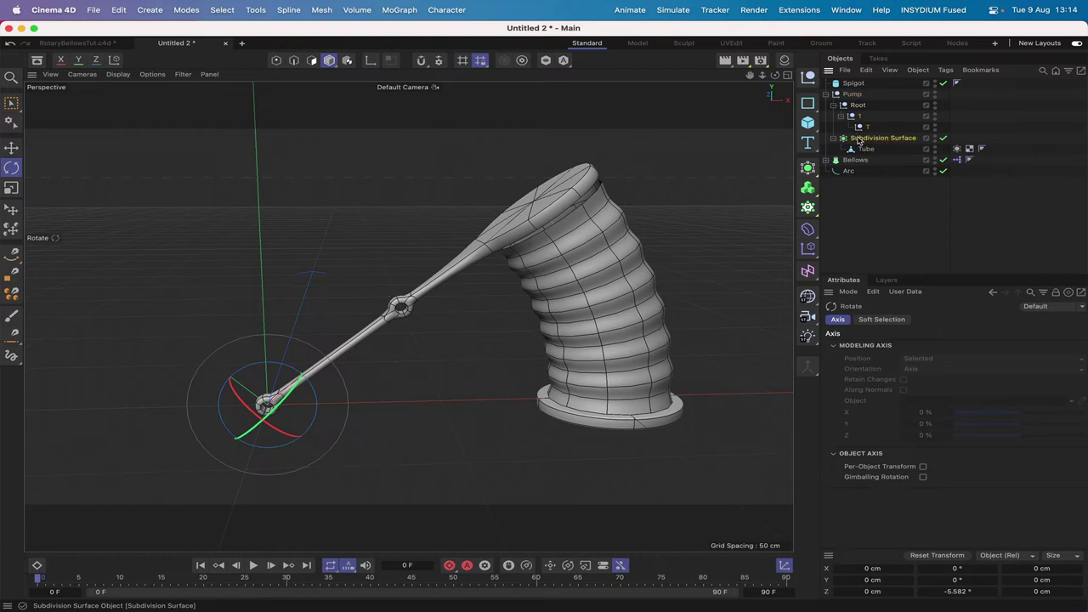
# Step: Make Subdivision Surface a child of Root, and rotate Root slightly back and forth to test the arm's movement
pyautogui.moveTo(859, 141); pyautogui.dragTo(856, 103)
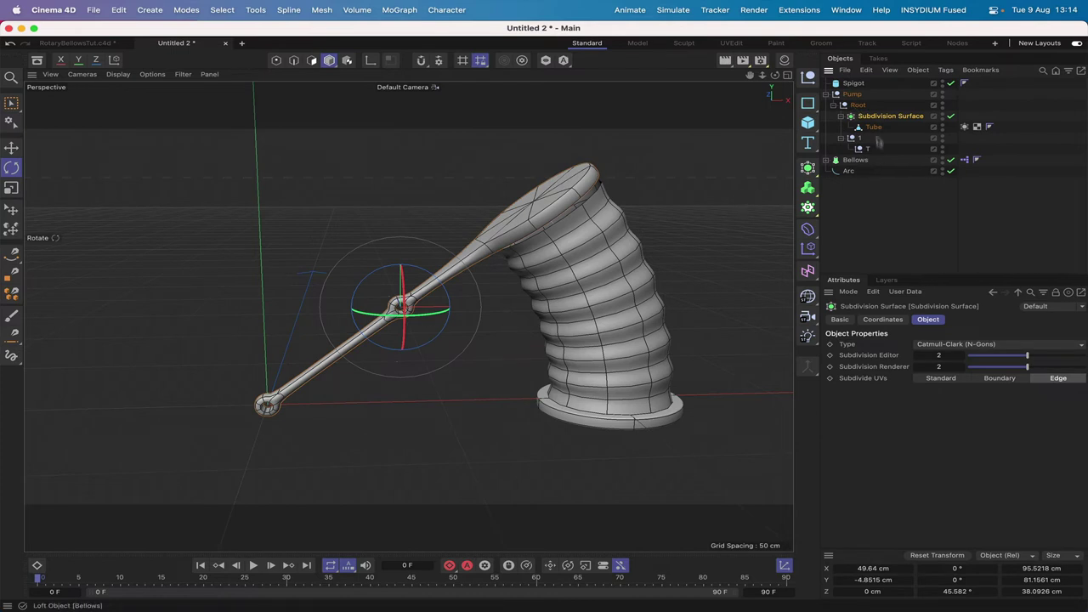
pyautogui.click(859, 104)
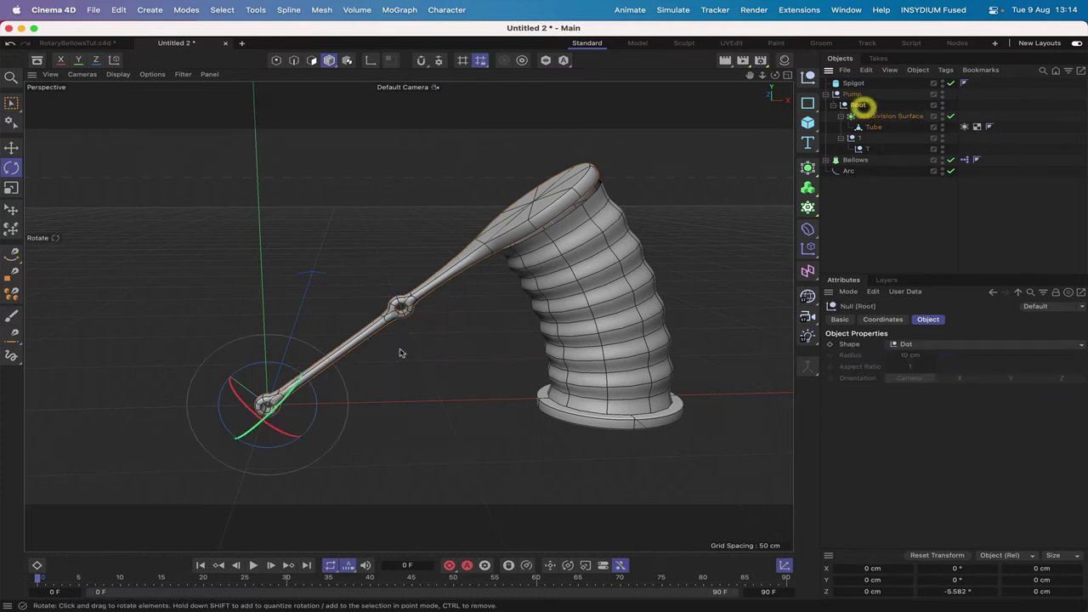
pyautogui.click(283, 365)
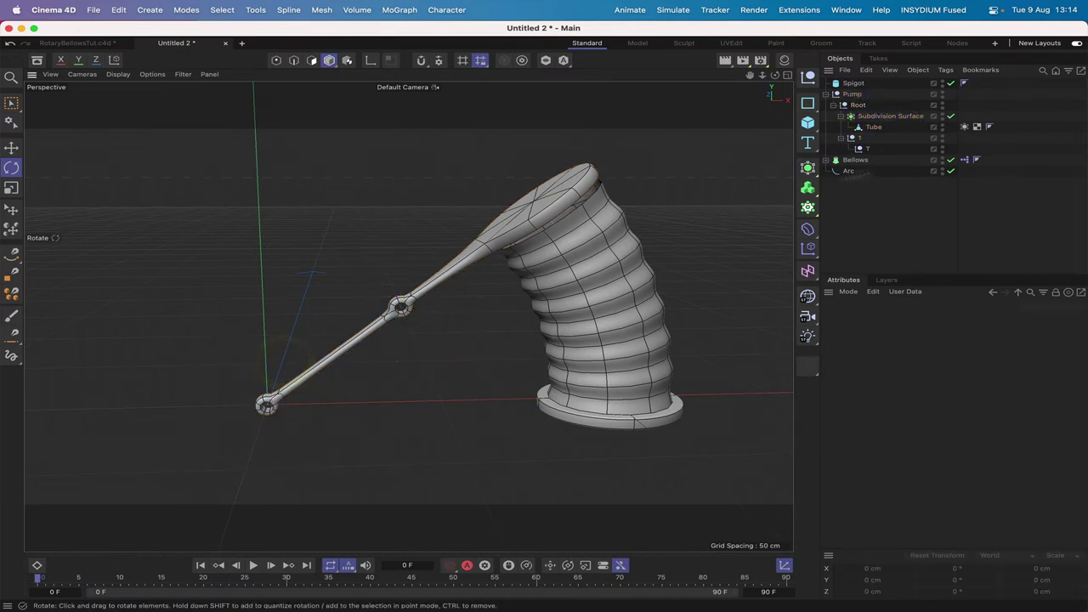
pyautogui.click(859, 104)
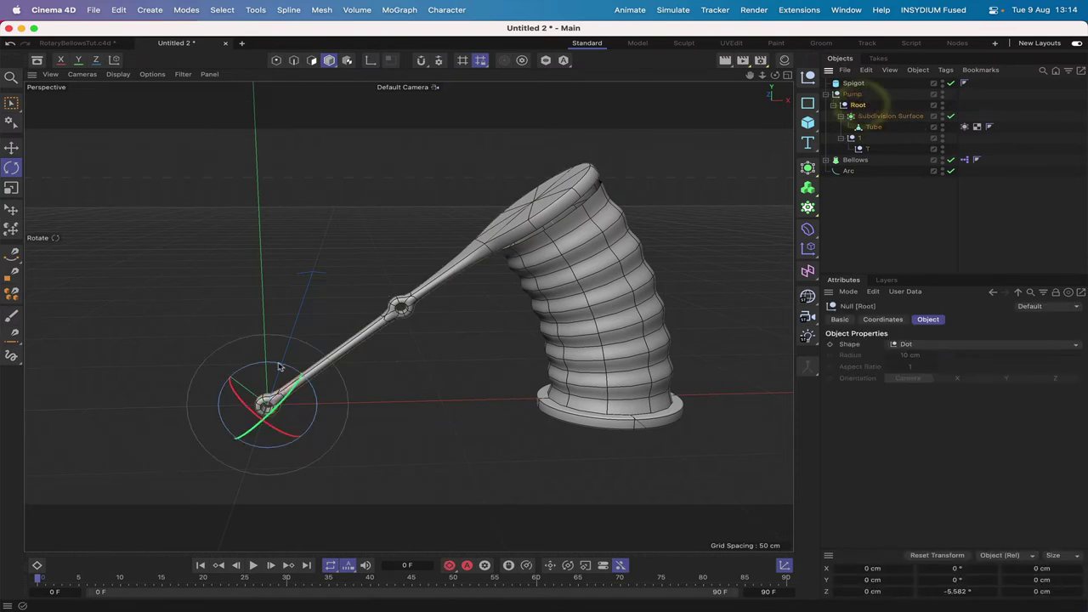
pyautogui.moveTo(272, 366)
pyautogui.mouseDown()
pyautogui.moveTo(291, 367)
pyautogui.moveTo(280, 366)
pyautogui.mouseUp()
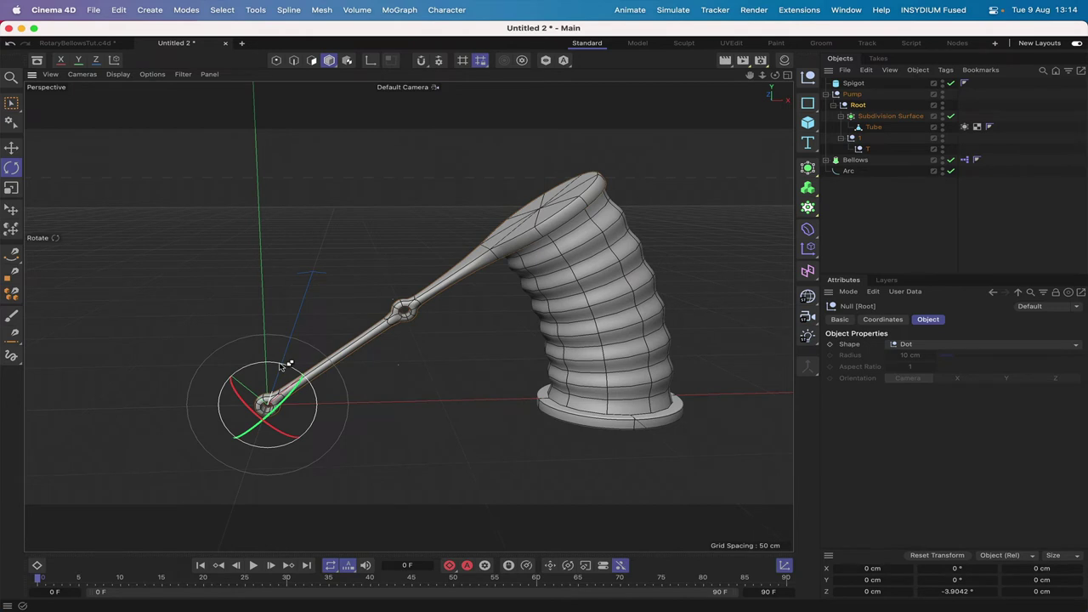
pyautogui.moveTo(283, 366); pyautogui.dragTo(289, 363)
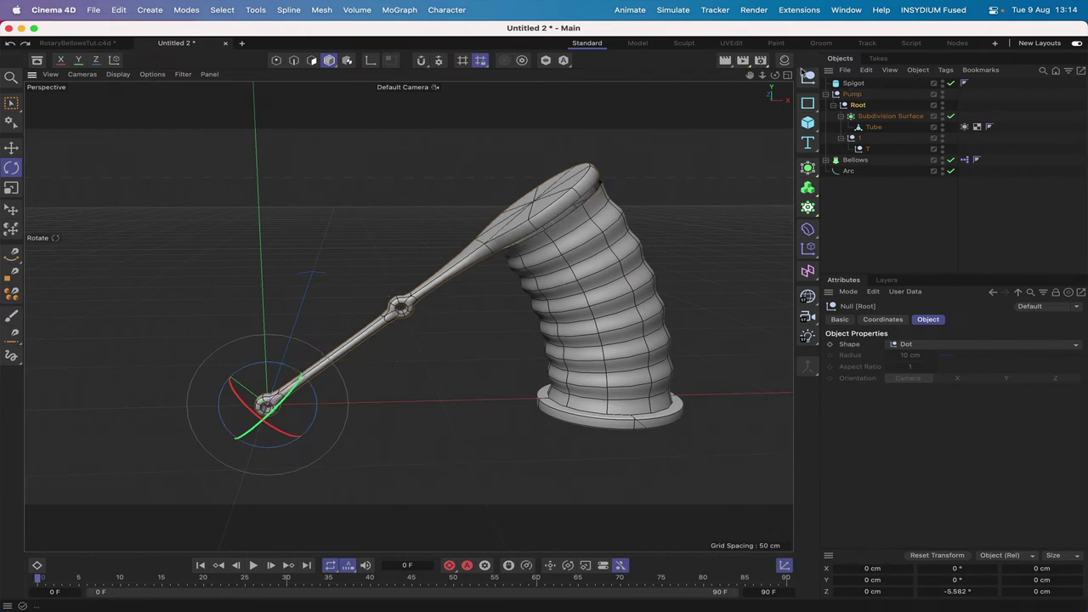
# Step: Reset the Root null's bank rotation to 0° with the Subdivision Surface taken out of its hierarchy, and return the Subdivision Surface under Root
pyautogui.moveTo(775, 75); pyautogui.dragTo(790, 77)
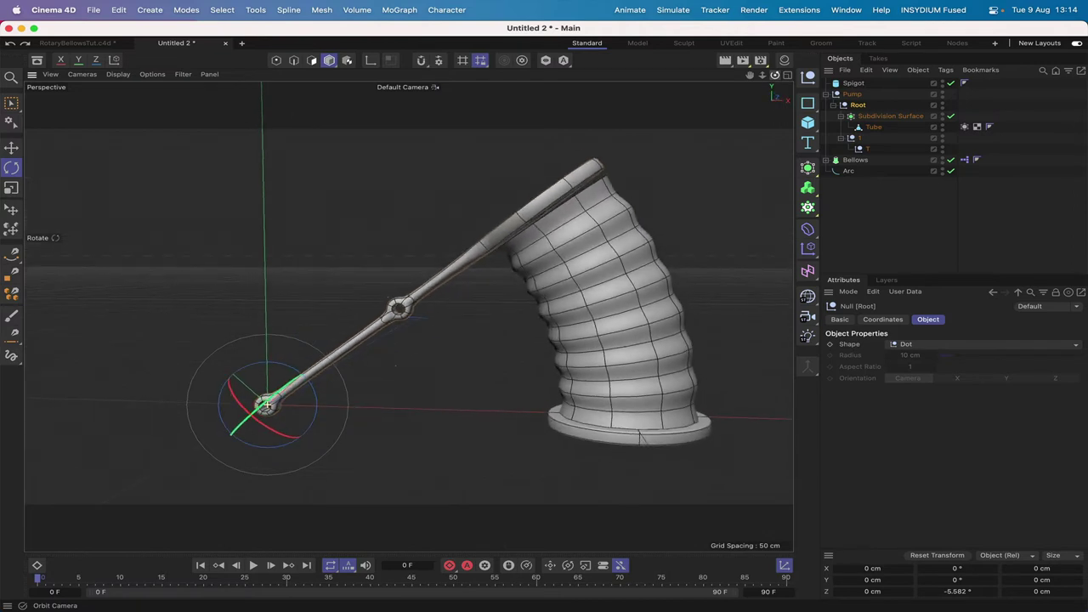
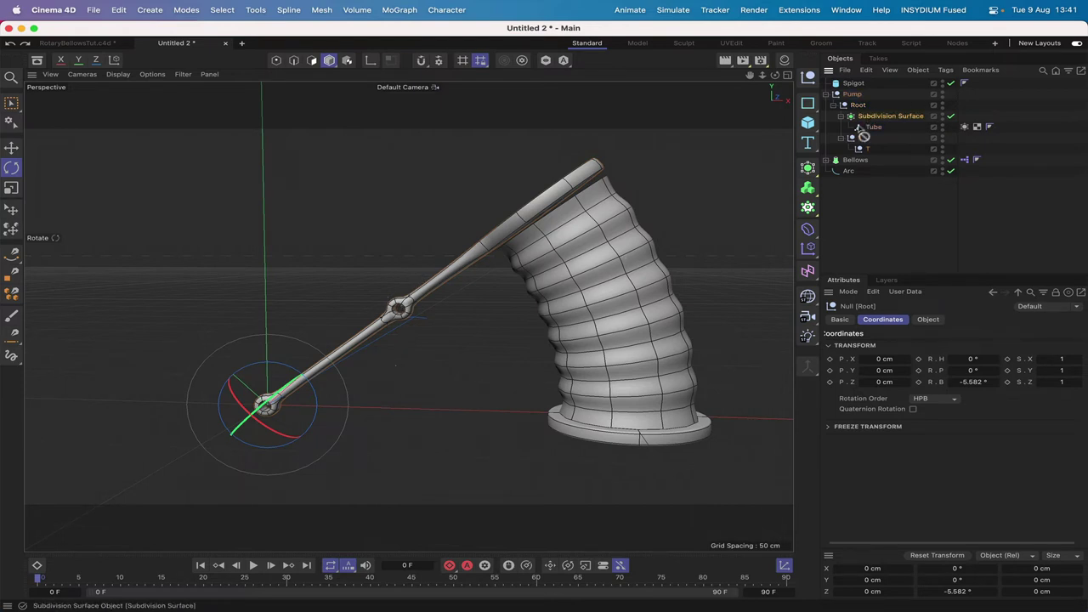
pyautogui.moveTo(862, 136); pyautogui.dragTo(829, 155)
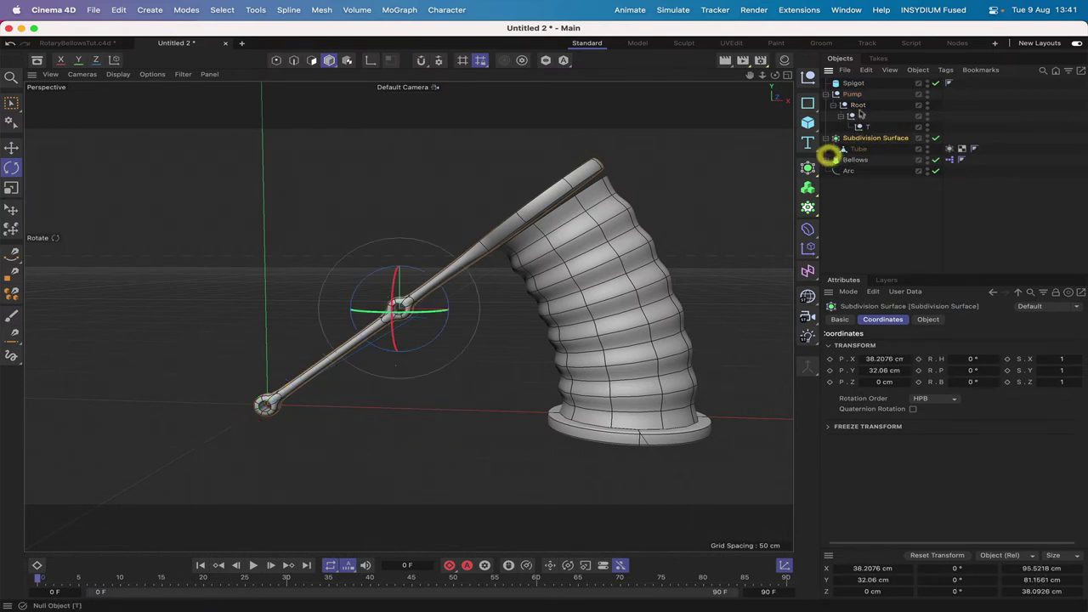
pyautogui.click(857, 104)
pyautogui.click(973, 382)
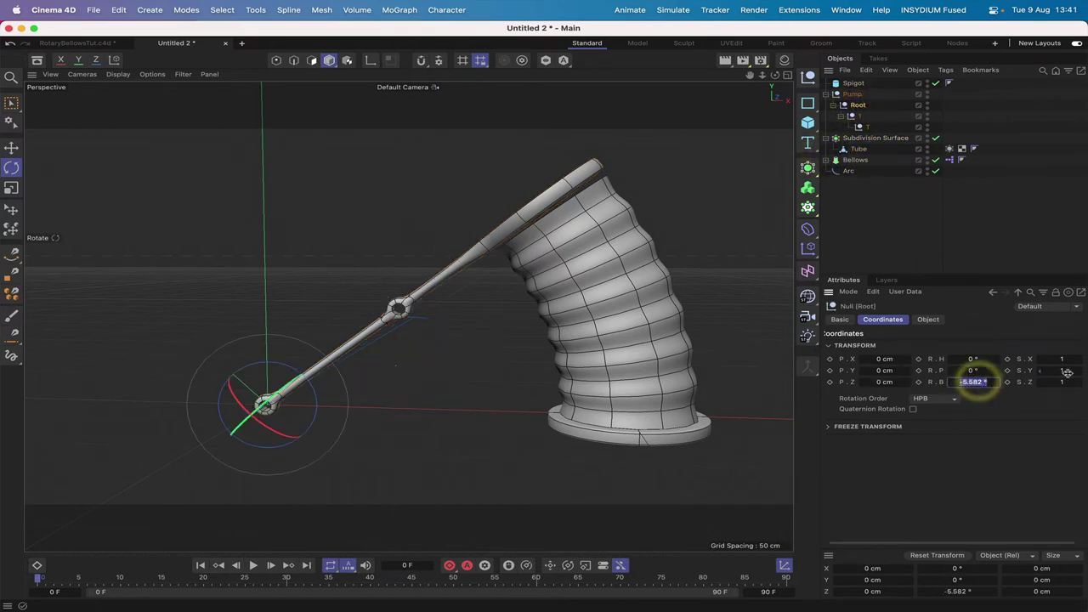
pyautogui.write('0')
pyautogui.press('Return')
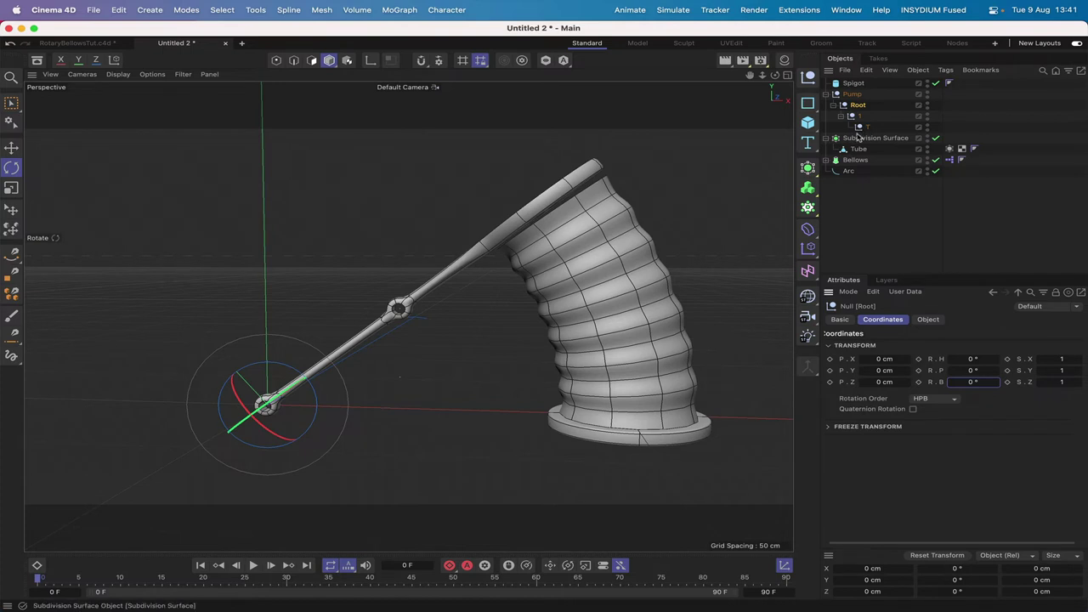
pyautogui.moveTo(862, 138); pyautogui.dragTo(861, 106)
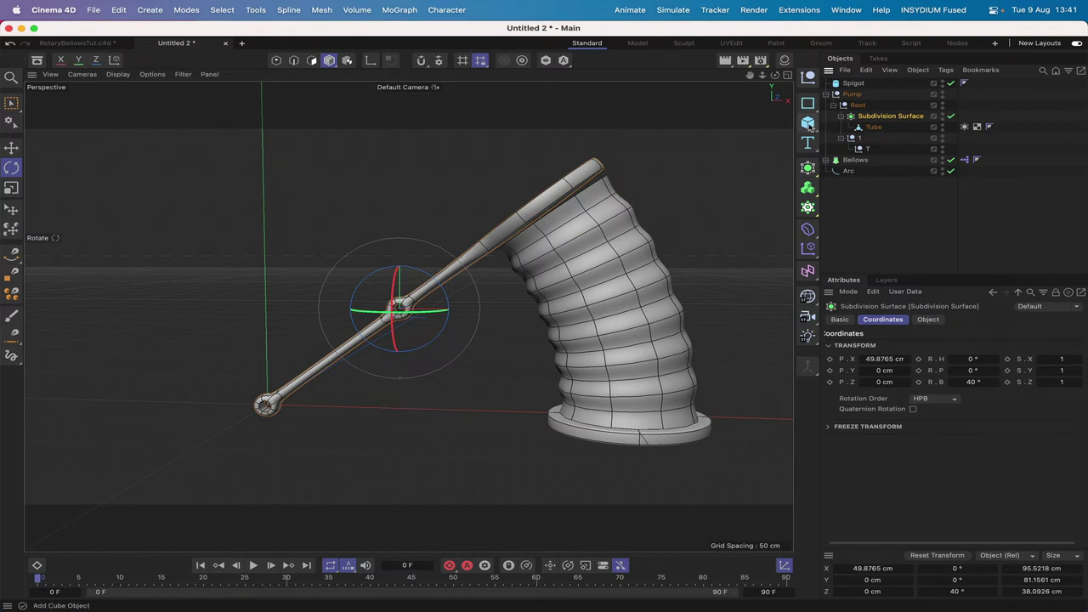
# Step: Add a cylinder primitive oriented along +Z with a radius of 1.8 cm
pyautogui.moveTo(808, 123); pyautogui.dragTo(925, 147)
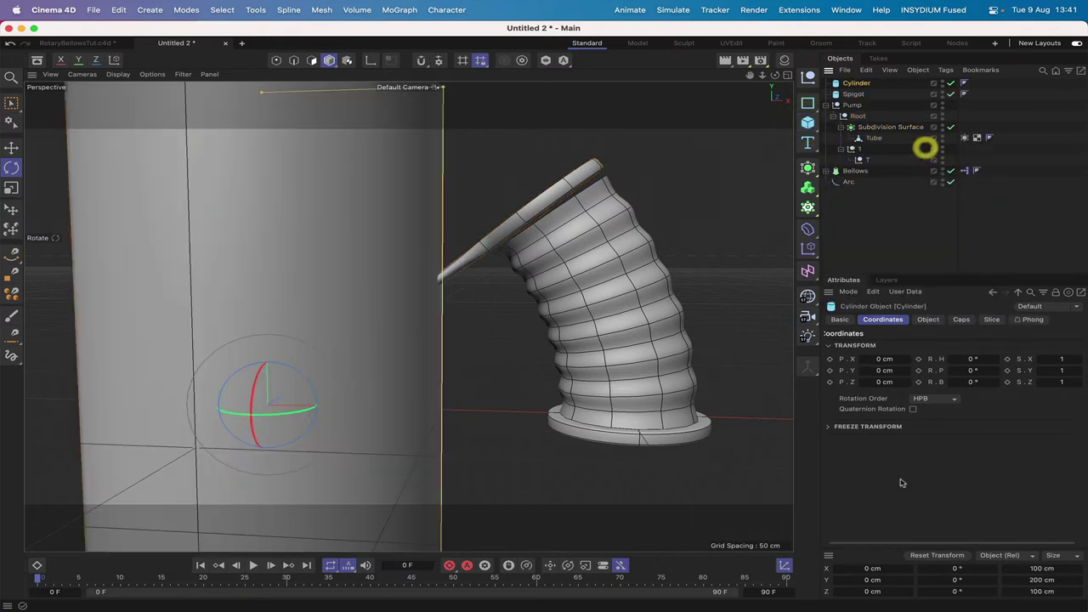
pyautogui.click(929, 321)
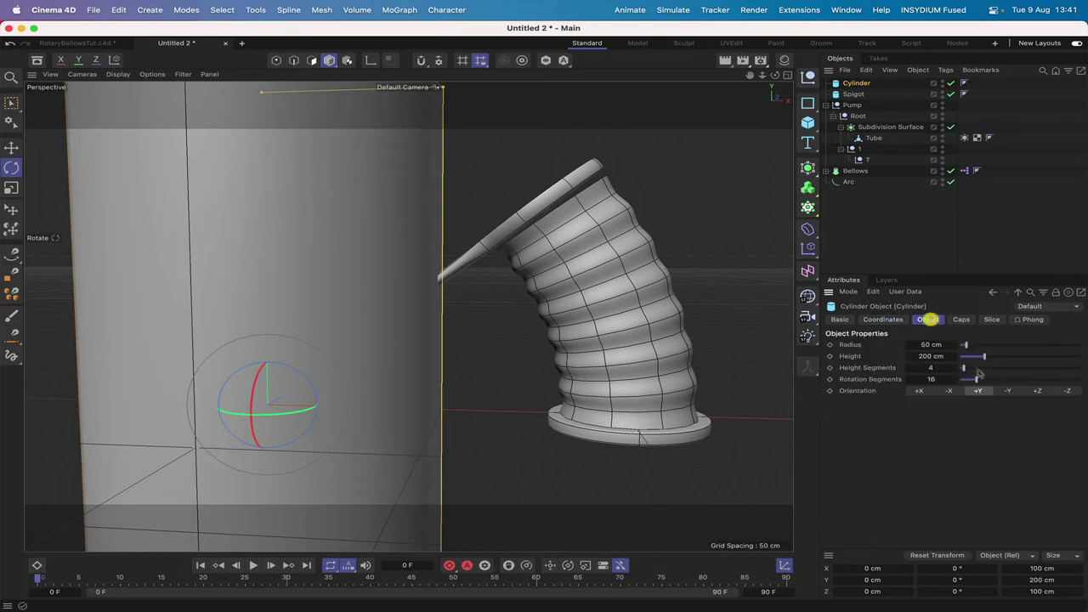
pyautogui.click(1038, 391)
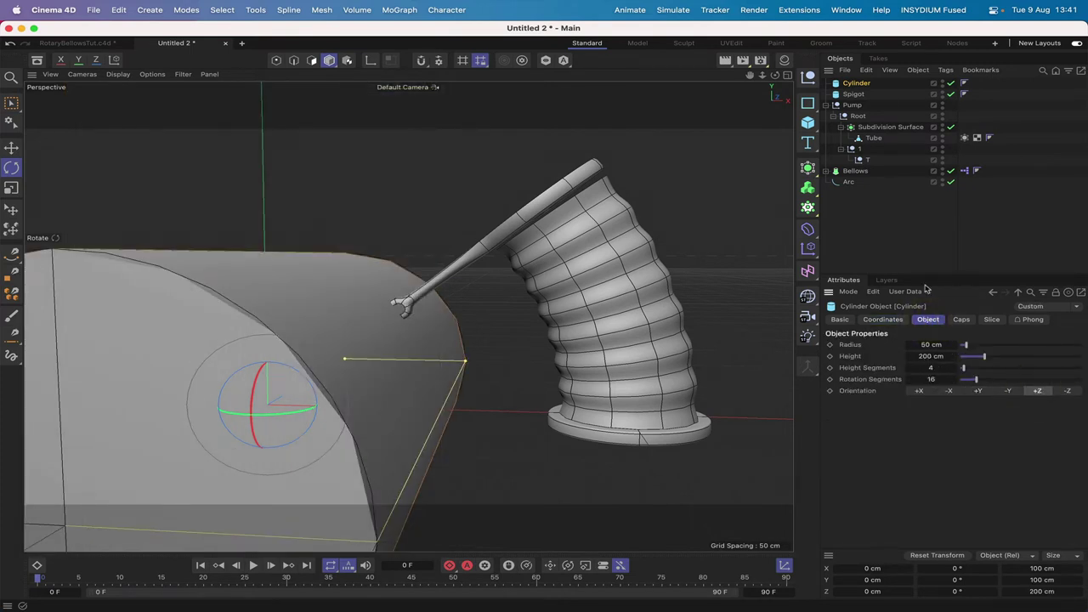
pyautogui.click(925, 344)
pyautogui.press('Return')
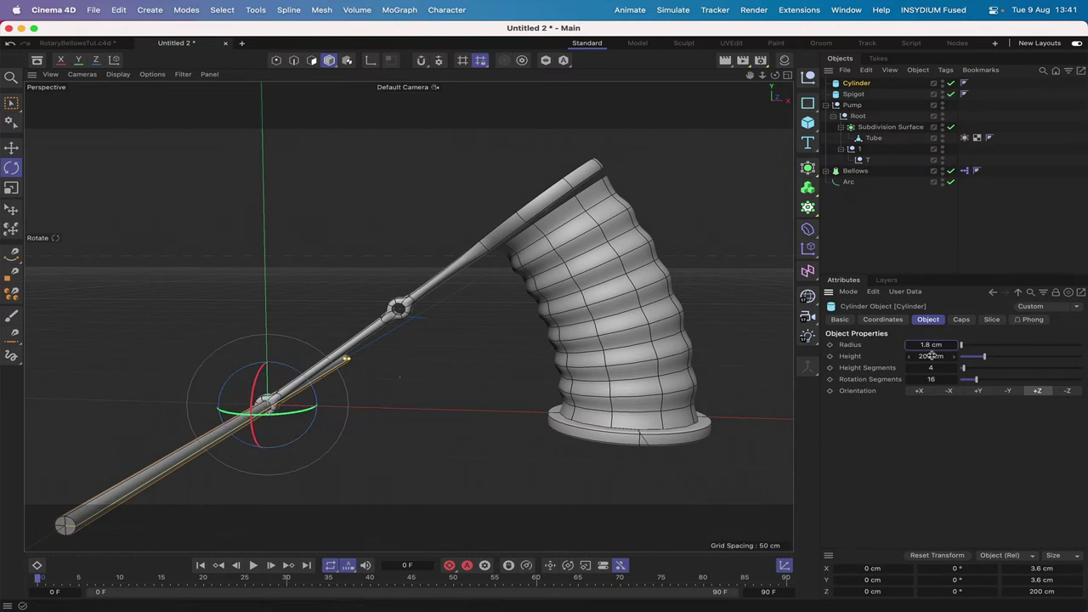
# Step: Set the cylinder's height to 10 cm, with 1 height segment and 60 rotation segments
pyautogui.doubleClick(932, 356)
pyautogui.write('10')
pyautogui.press('Return')
pyautogui.doubleClick(929, 367)
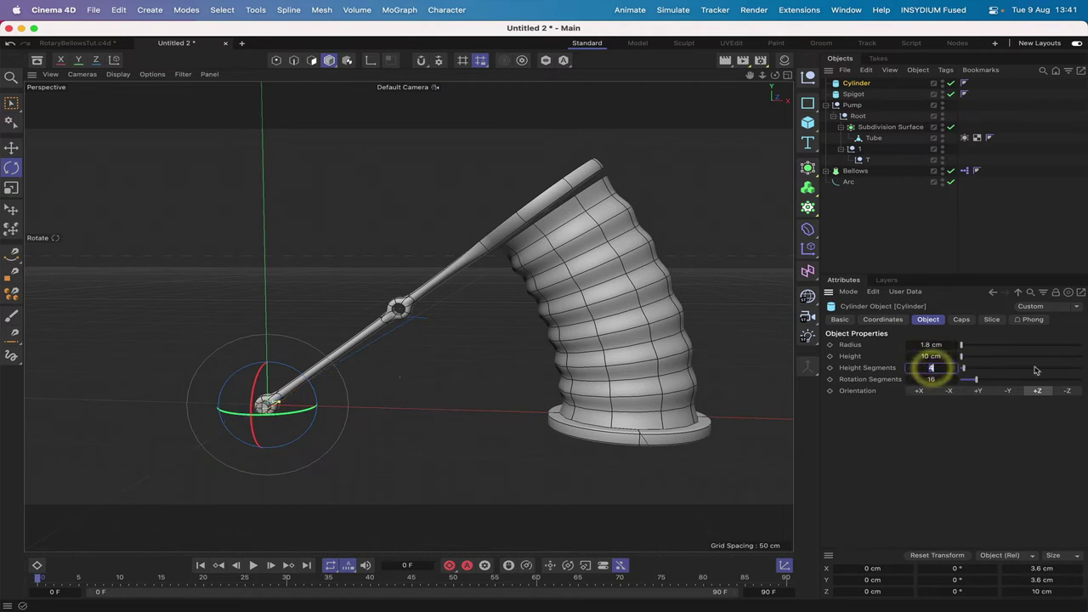
pyautogui.write('1')
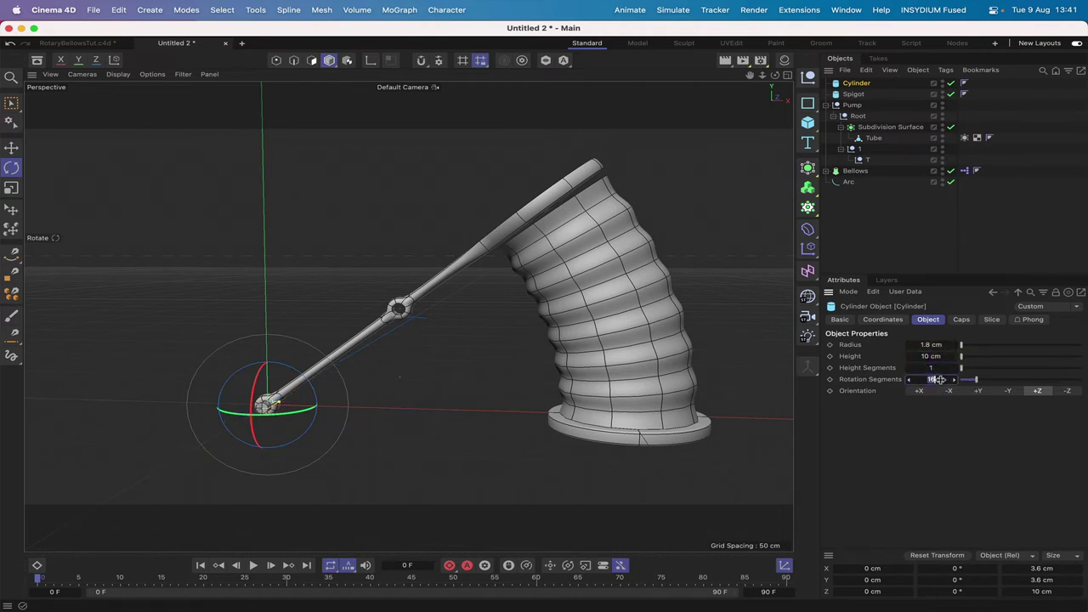
pyautogui.doubleClick(935, 379)
pyautogui.write('60')
# Step: Parent the cylinder to null 1 under Root and set its X and Y positions to 0 cm
pyautogui.click(882, 319)
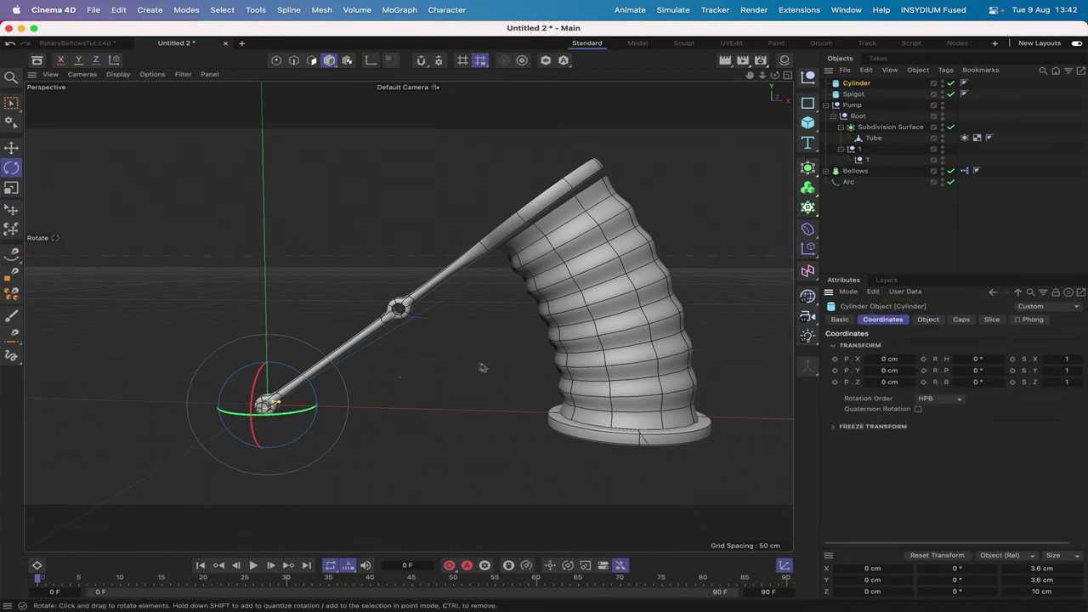
pyautogui.click(11, 147)
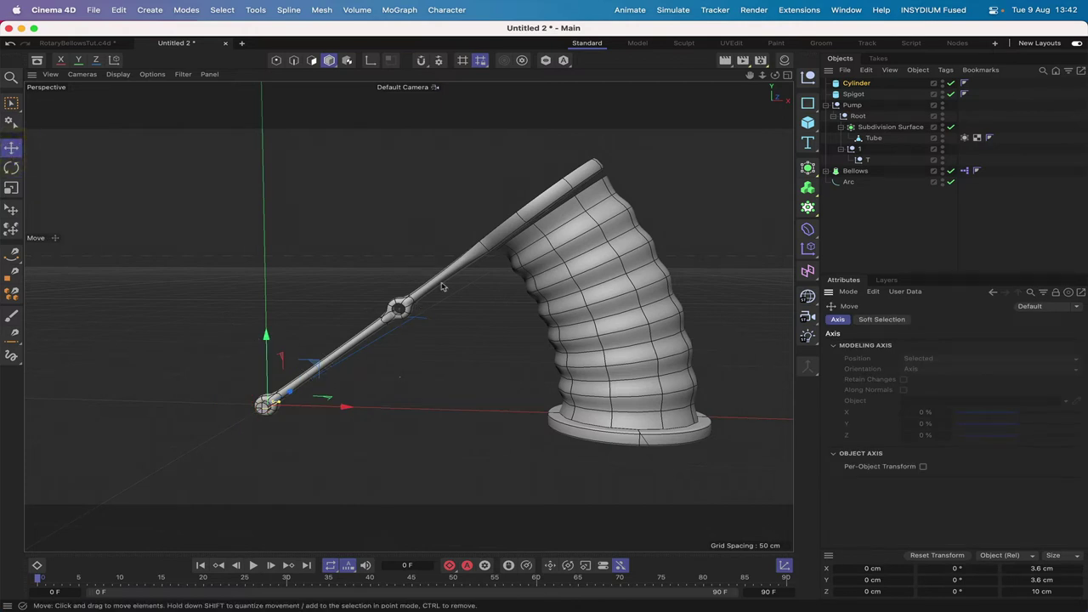
pyautogui.moveTo(861, 85); pyautogui.dragTo(858, 152)
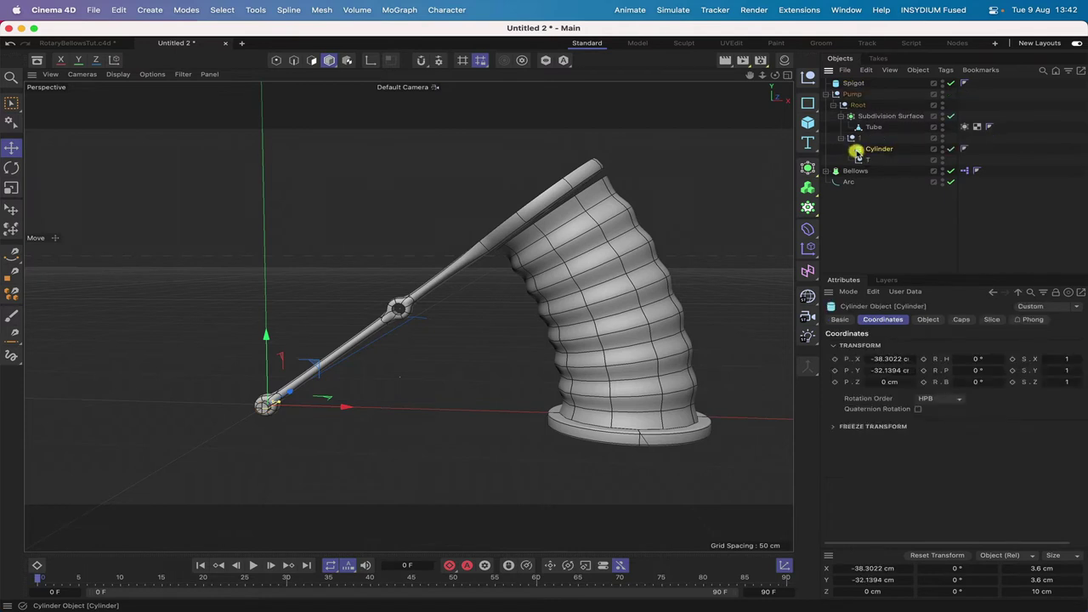
pyautogui.click(891, 358)
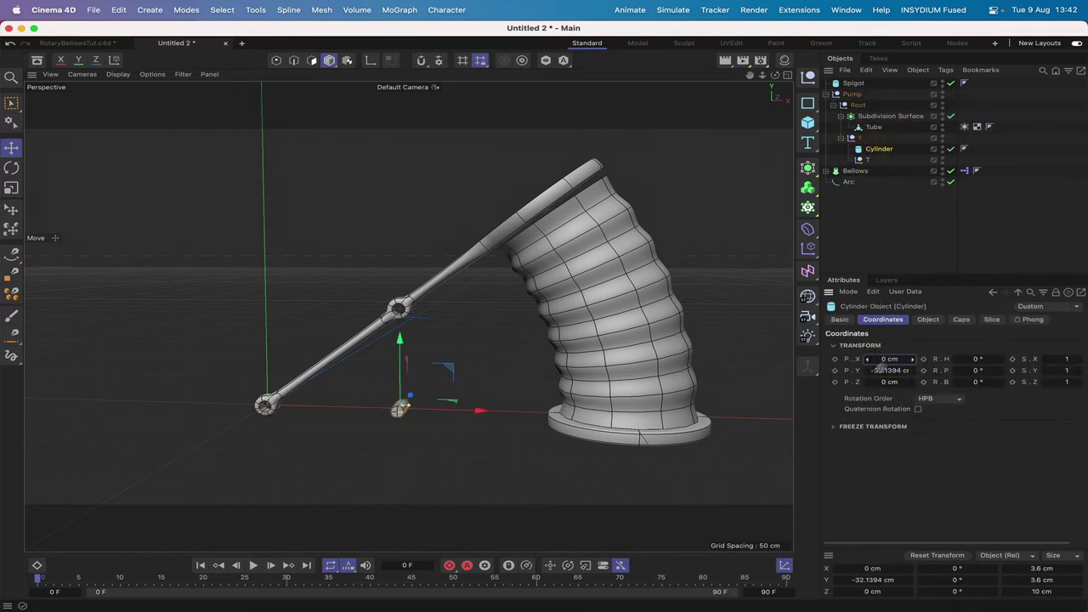
pyautogui.doubleClick(887, 371)
pyautogui.write('0')
pyautogui.press('Return')
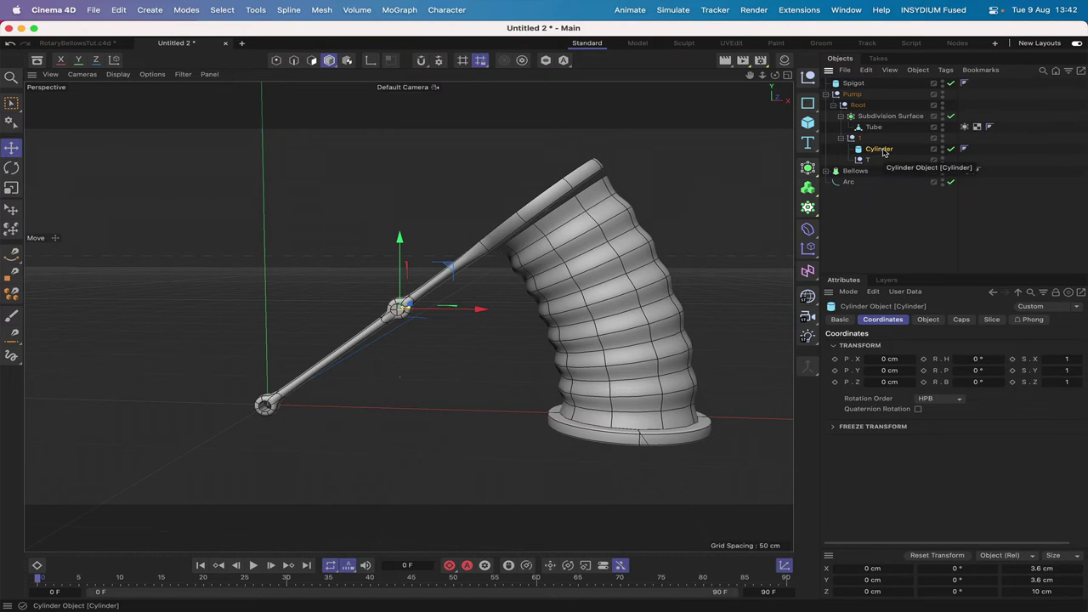
# Step: In the right view, shift the cylinder along Z to about 2.5 cm, aligning its end with the joint's side
pyautogui.press('F3')
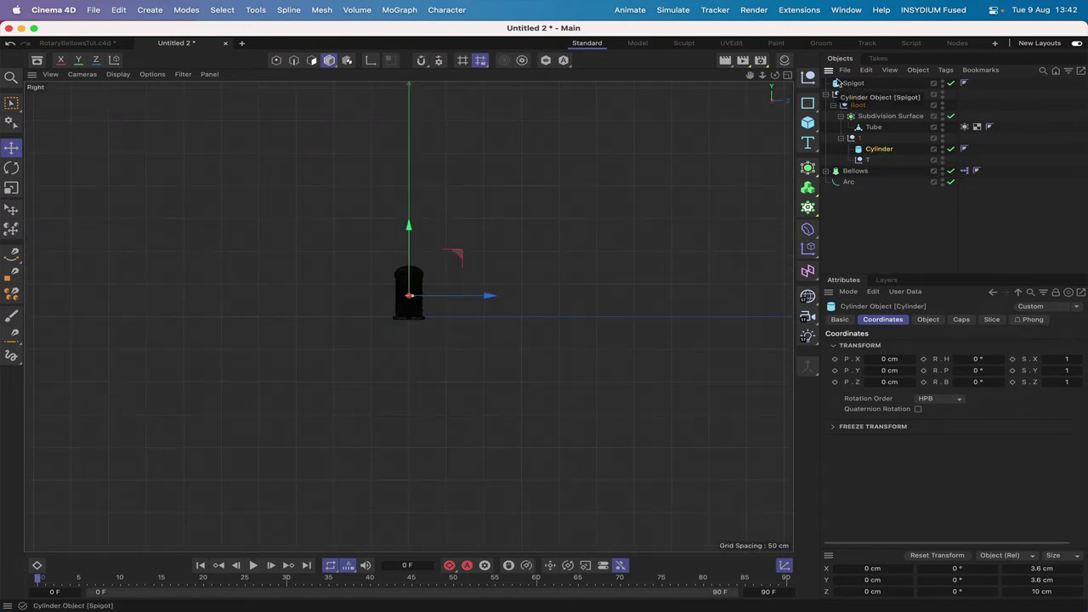
pyautogui.press('o')
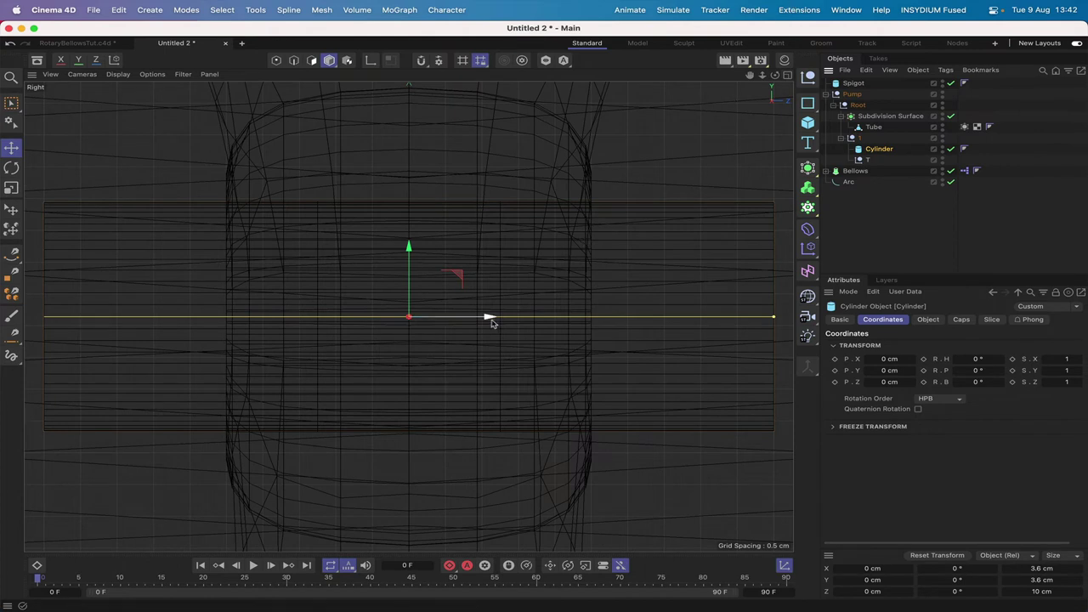
pyautogui.moveTo(490, 317); pyautogui.dragTo(667, 315)
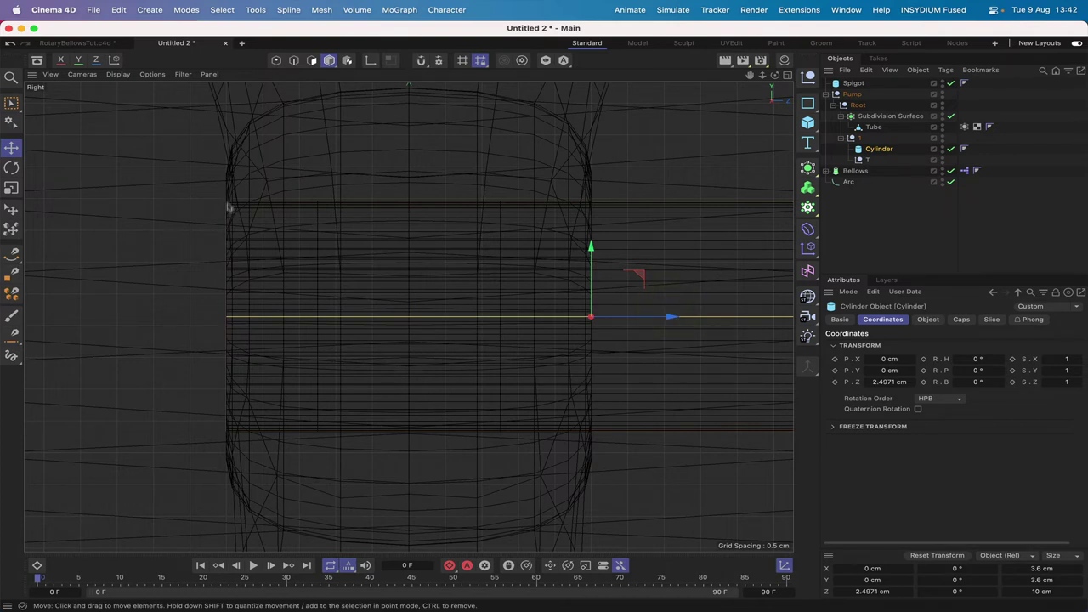
pyautogui.press('F1')
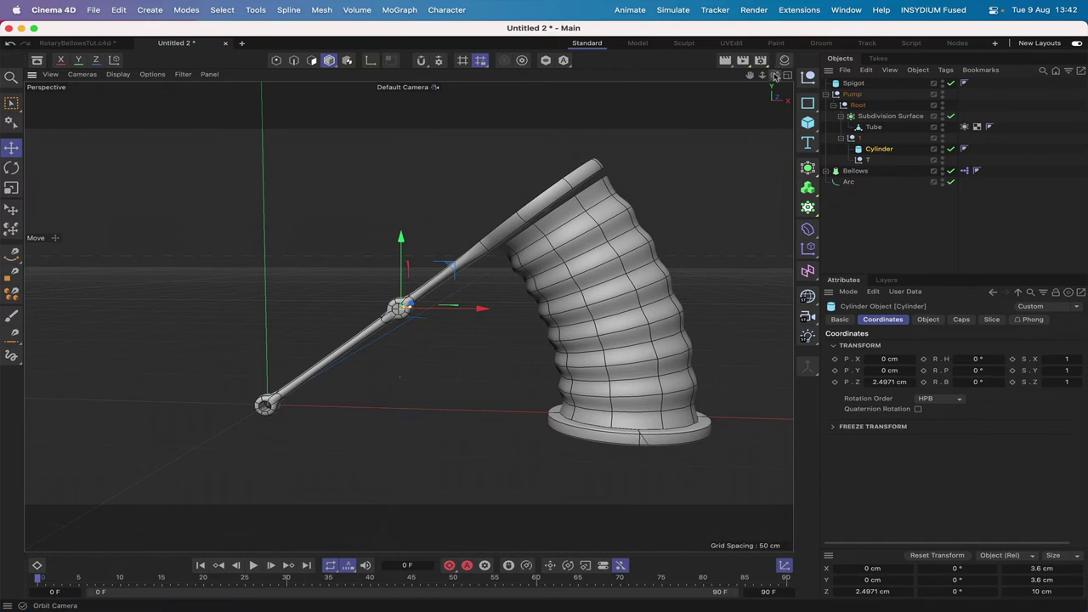
# Step: Shift the cylinder along Z to about -2.44 cm so it protrudes from the opposite side of the arm's middle joint
pyautogui.moveTo(774, 75); pyautogui.dragTo(719, 86)
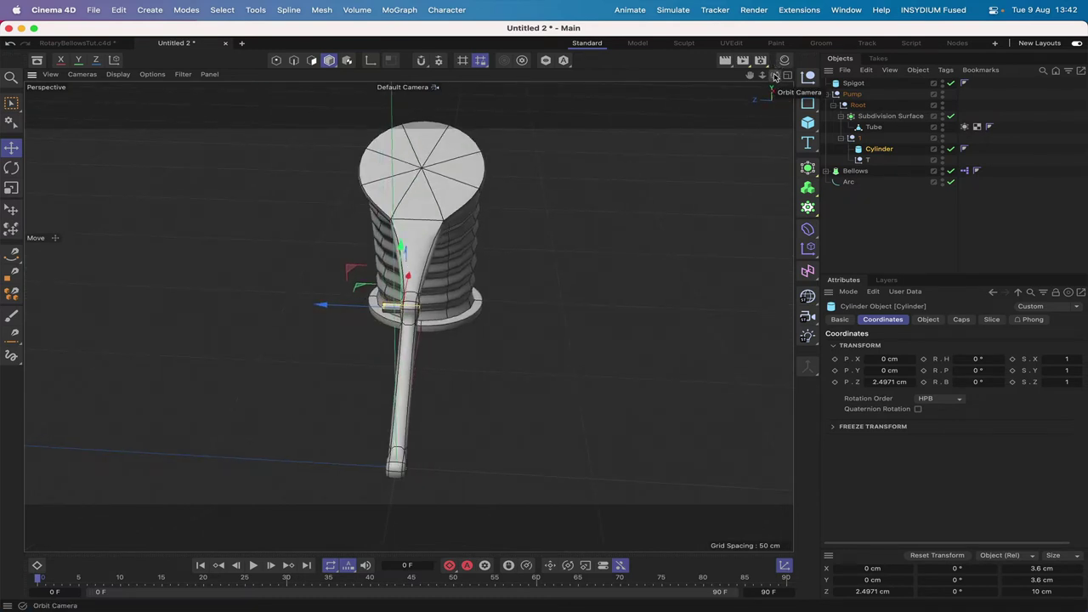
pyautogui.moveTo(328, 308); pyautogui.dragTo(340, 306)
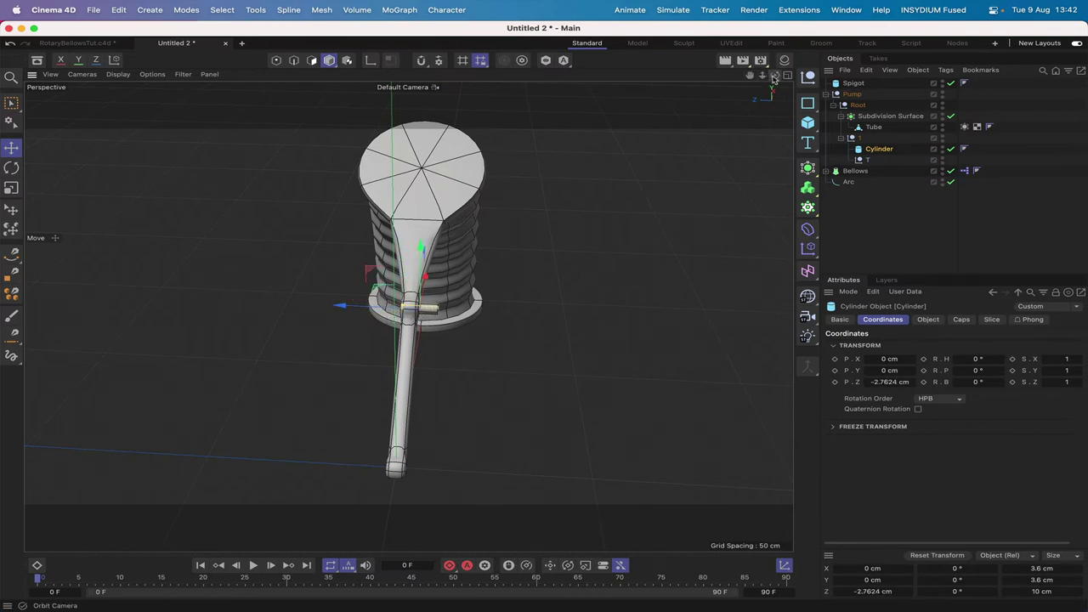
pyautogui.moveTo(774, 75)
pyautogui.mouseDown()
pyautogui.moveTo(748, 78)
pyautogui.moveTo(774, 77)
pyautogui.mouseUp()
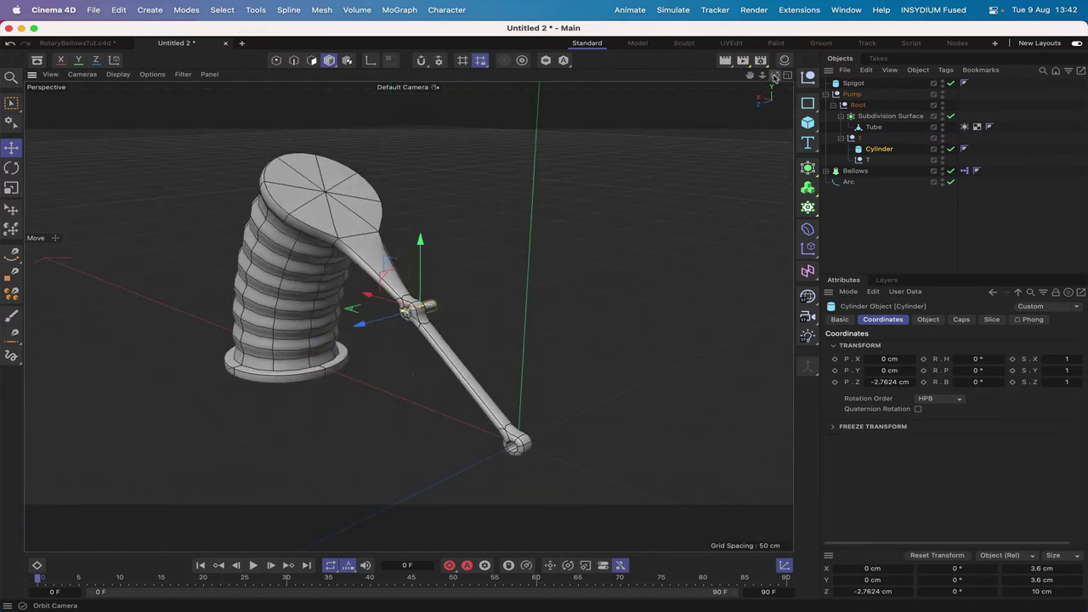
pyautogui.scroll(10, 409, 313)
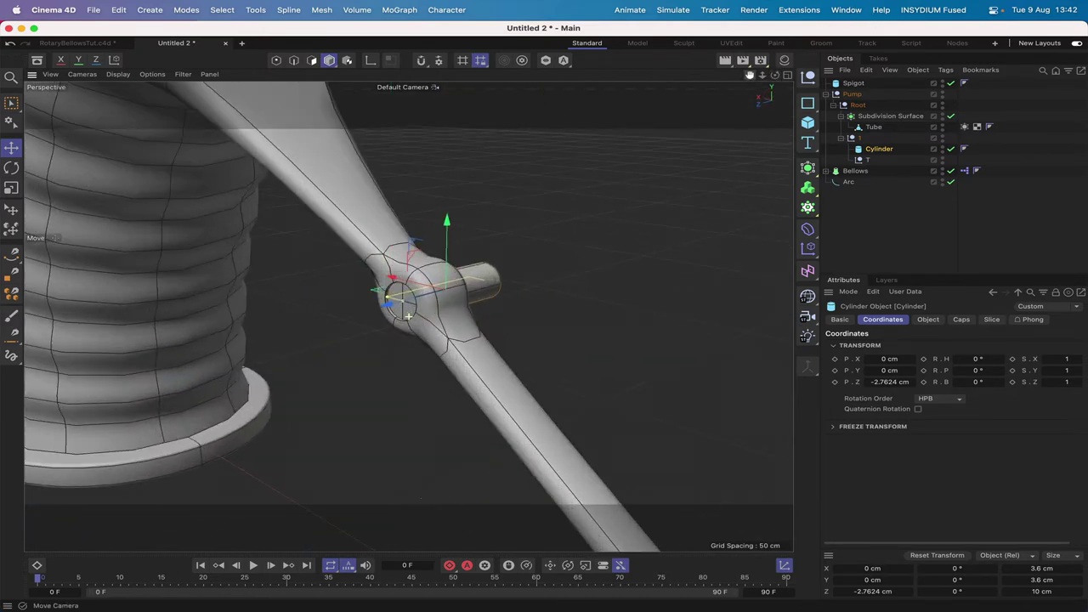
pyautogui.moveTo(400, 300); pyautogui.dragTo(393, 304)
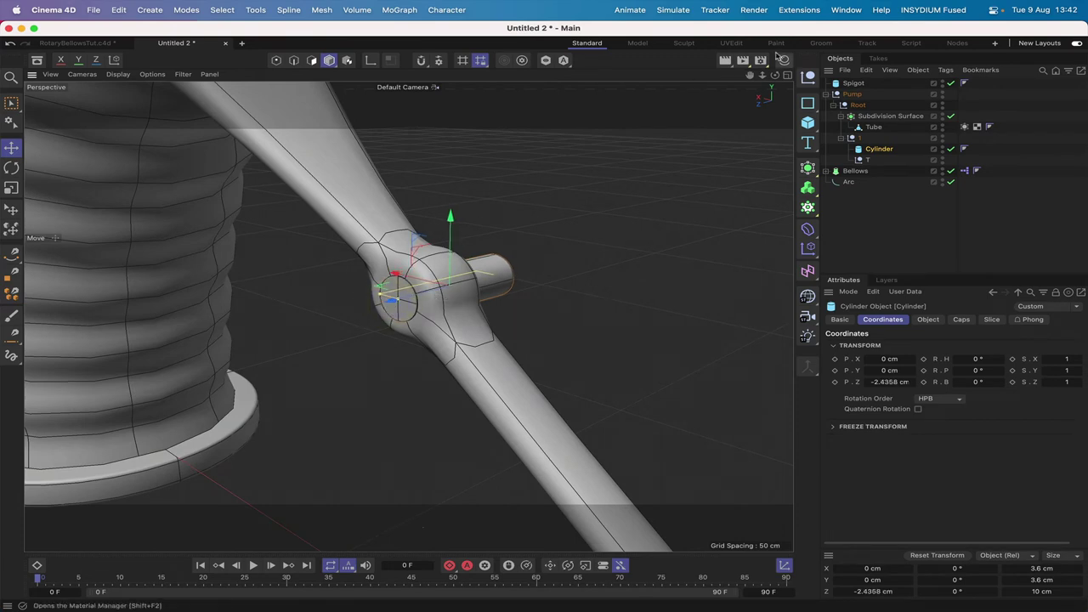
# Step: Set the joint cylinder's height to 8.5 cm
pyautogui.moveTo(774, 76)
pyautogui.mouseDown()
pyautogui.moveTo(799, 85)
pyautogui.moveTo(775, 85)
pyautogui.mouseUp()
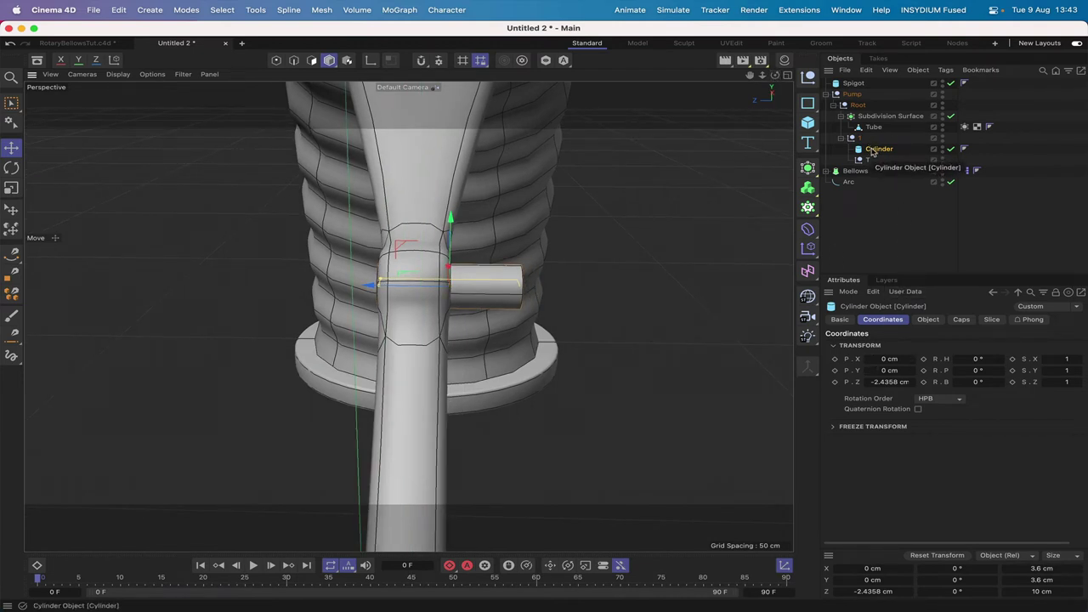
pyautogui.click(927, 319)
pyautogui.click(925, 356)
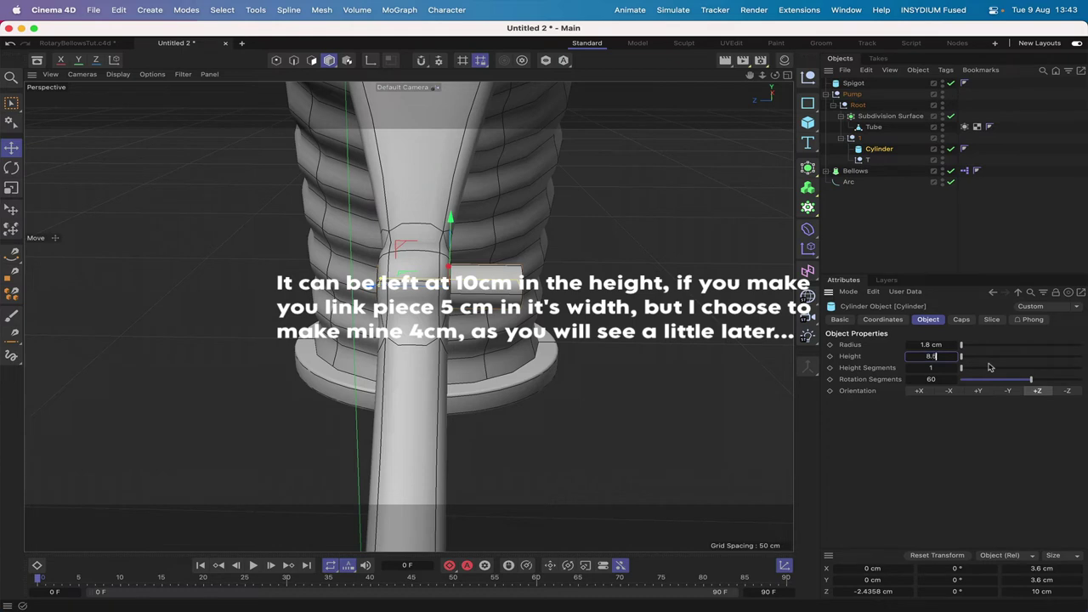
pyautogui.write('8.5')
pyautogui.press('Return')
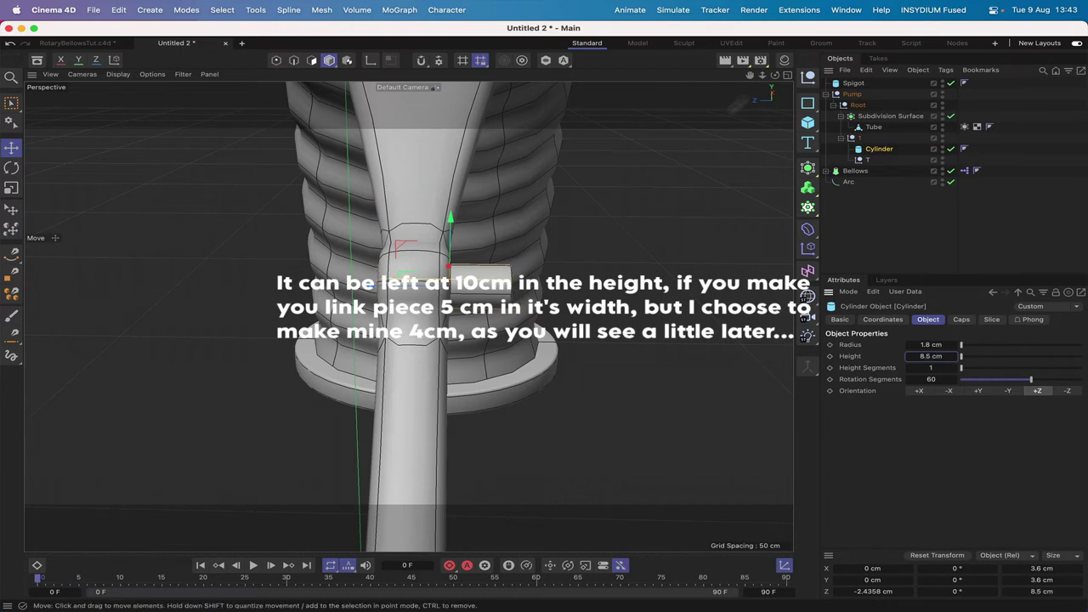
# Step: Reposition the shortened cylinder along Z to about -1.74 cm within the arm's joint
pyautogui.moveTo(776, 76); pyautogui.dragTo(740, 81)
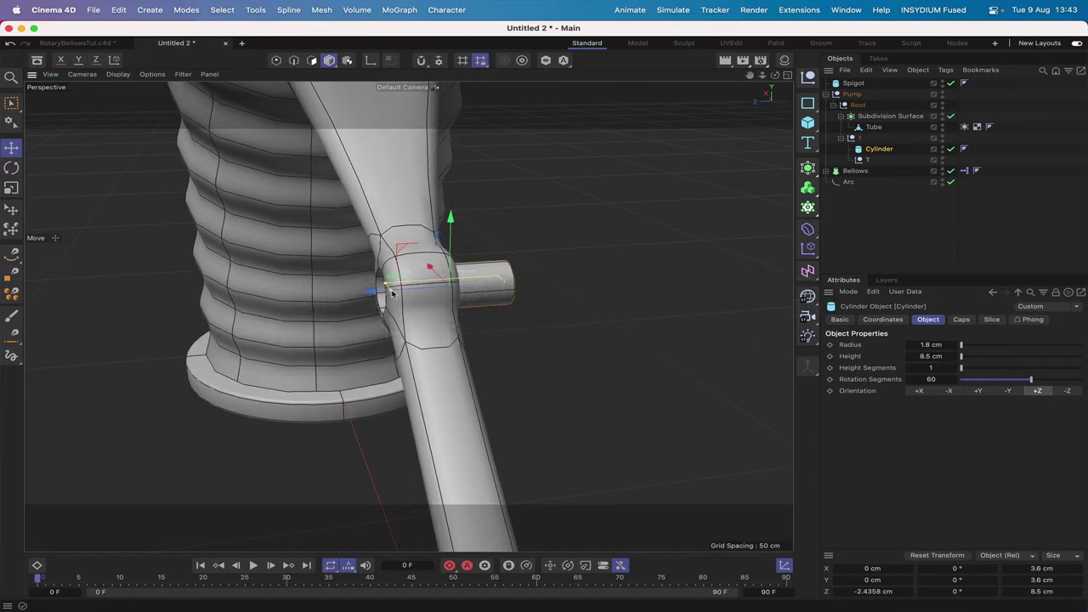
pyautogui.moveTo(370, 294); pyautogui.dragTo(355, 297)
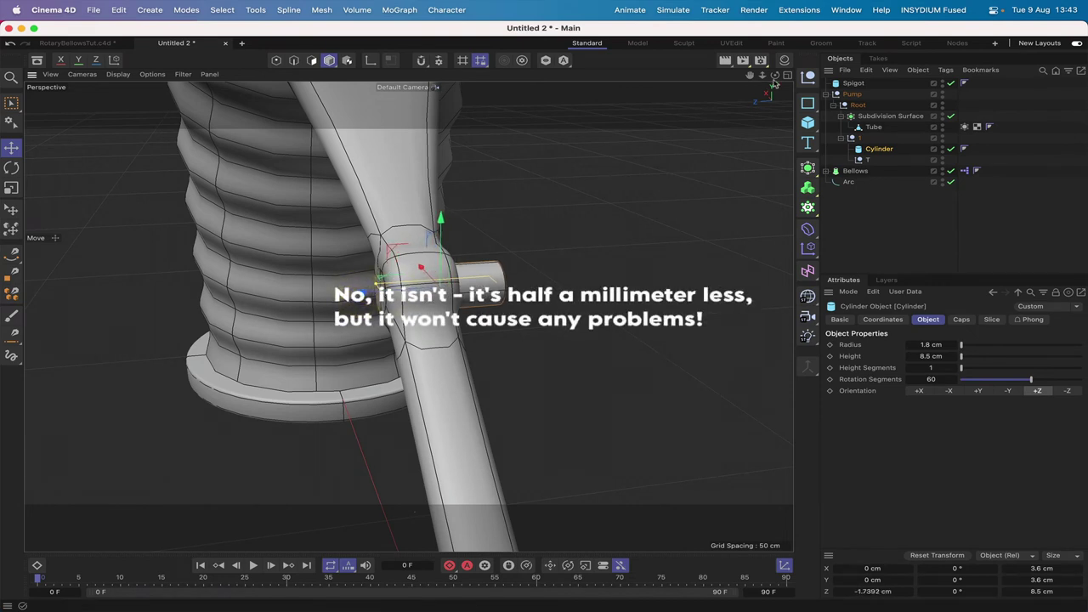
pyautogui.moveTo(774, 75); pyautogui.dragTo(723, 81)
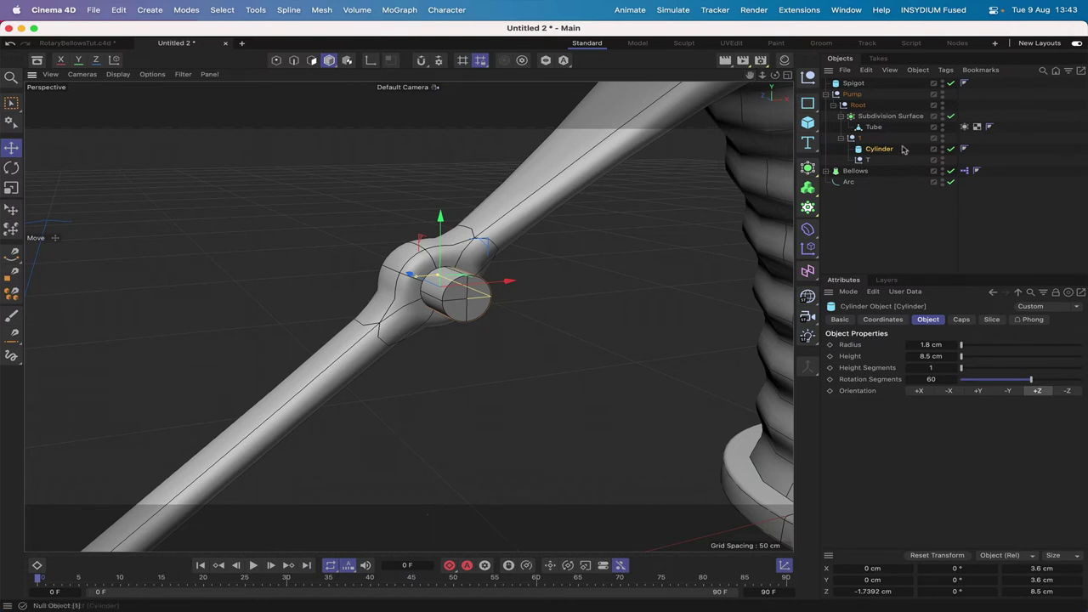
# Step: Duplicate the joint cylinder under null T and set the copy's Y position to 0 cm
pyautogui.keyDown('ctrl'); pyautogui.moveTo(879, 153); pyautogui.dragTo(865, 161); pyautogui.keyUp('ctrl')
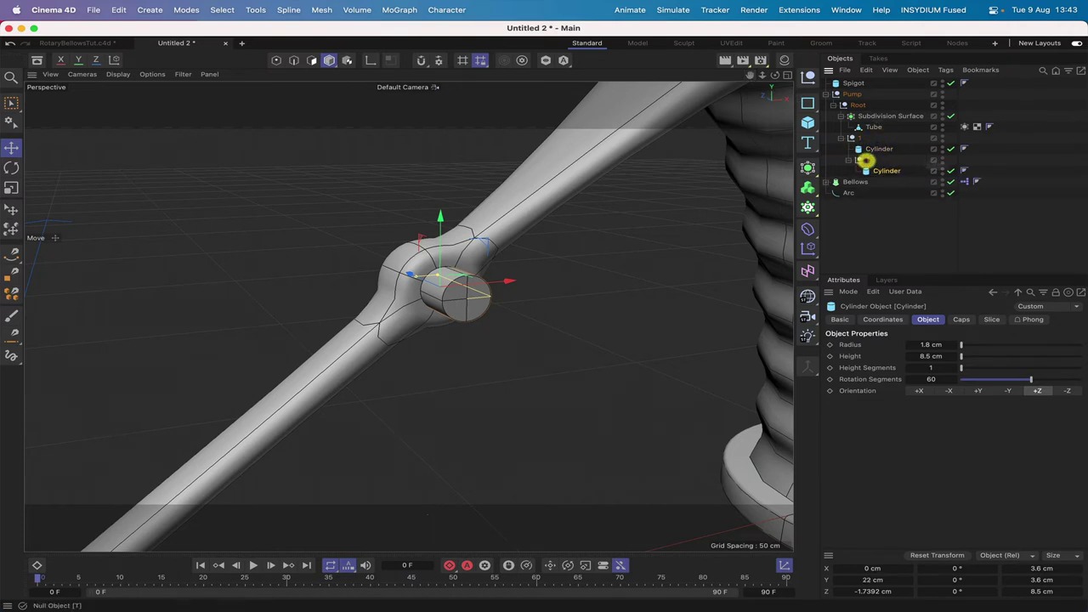
pyautogui.click(882, 320)
pyautogui.doubleClick(889, 371)
pyautogui.write('0')
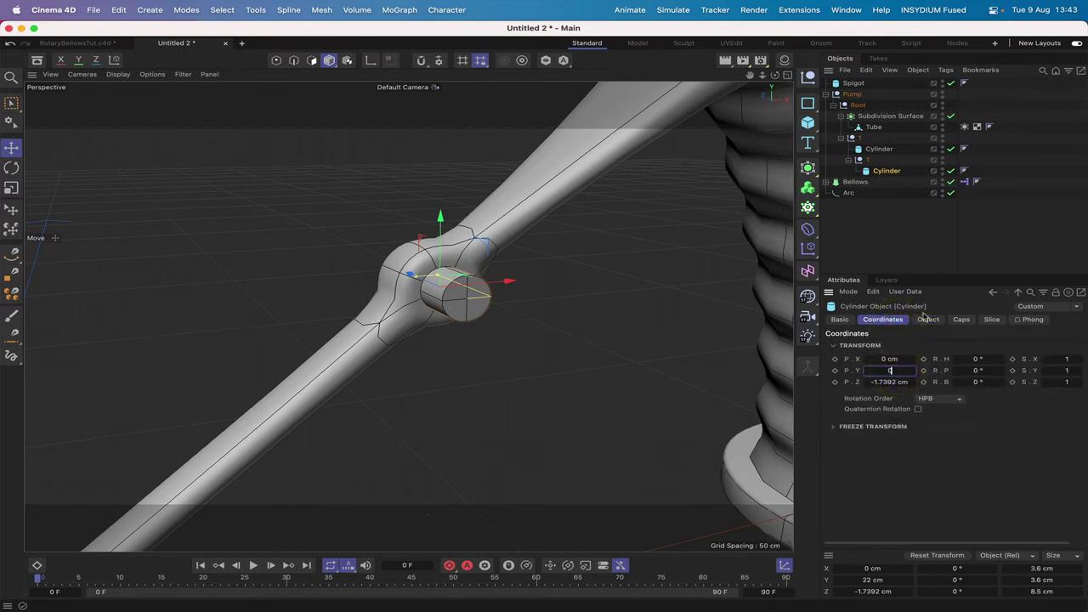
pyautogui.press('Return')
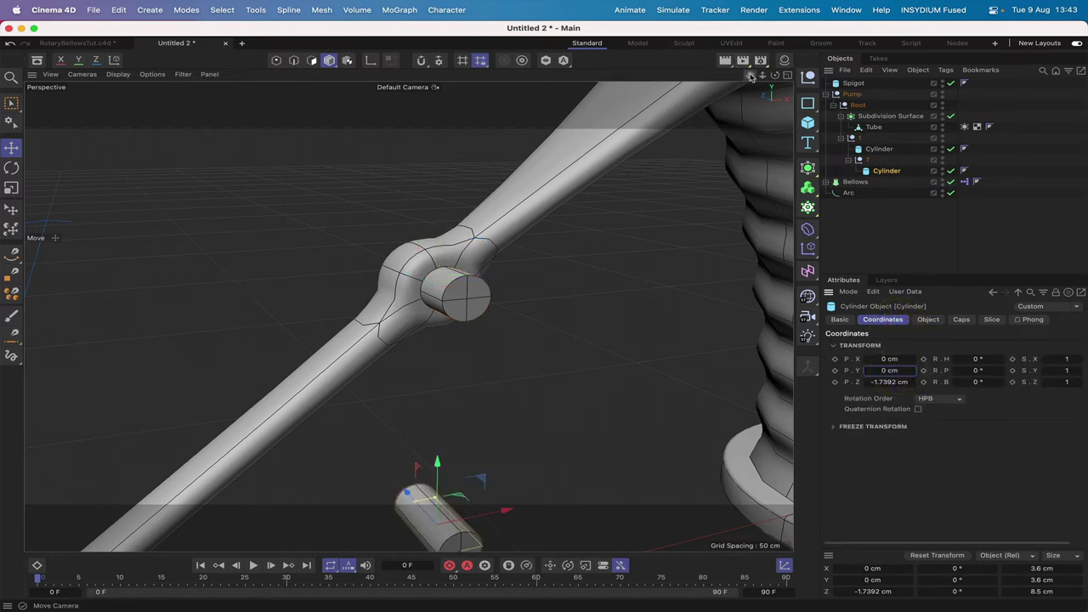
# Step: Try setting the lower cylinder copy's Z position to 0 cm, and undo the change
pyautogui.press('o')
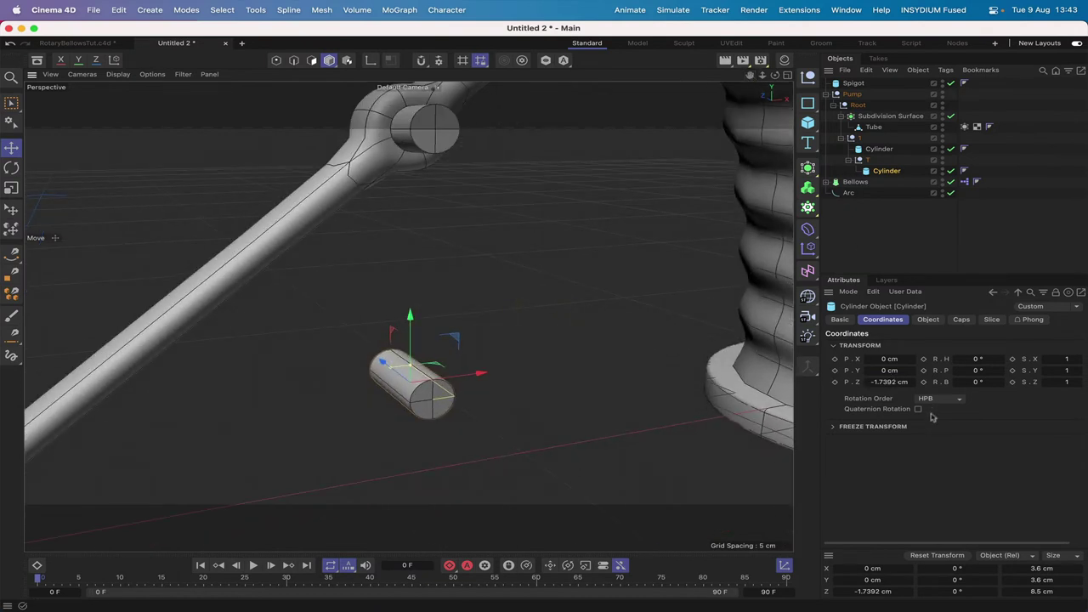
pyautogui.doubleClick(889, 382)
pyautogui.write('0')
pyautogui.press('Return')
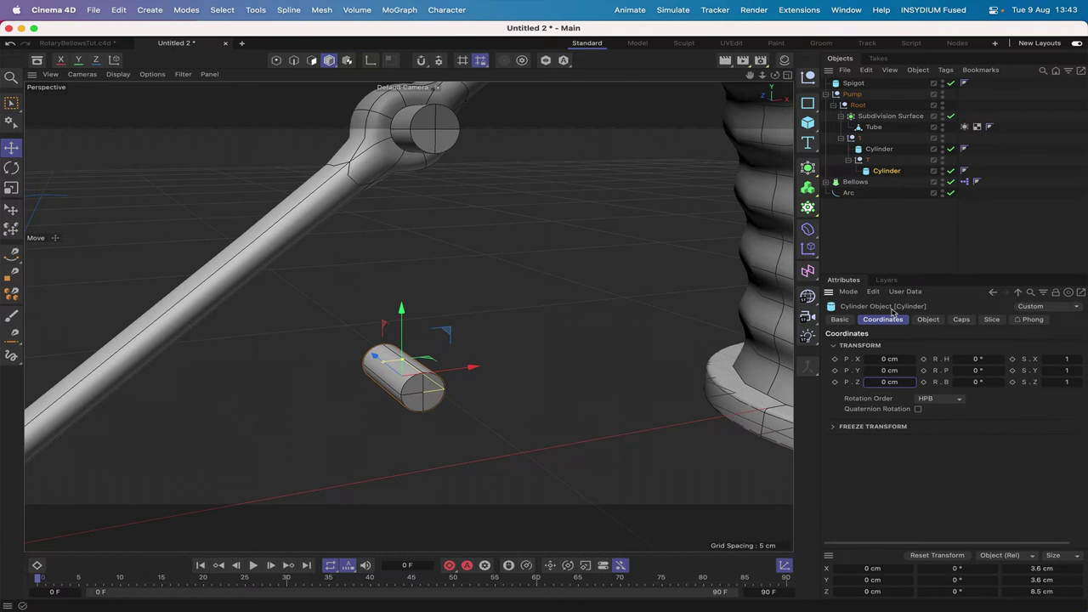
pyautogui.press('super+z')
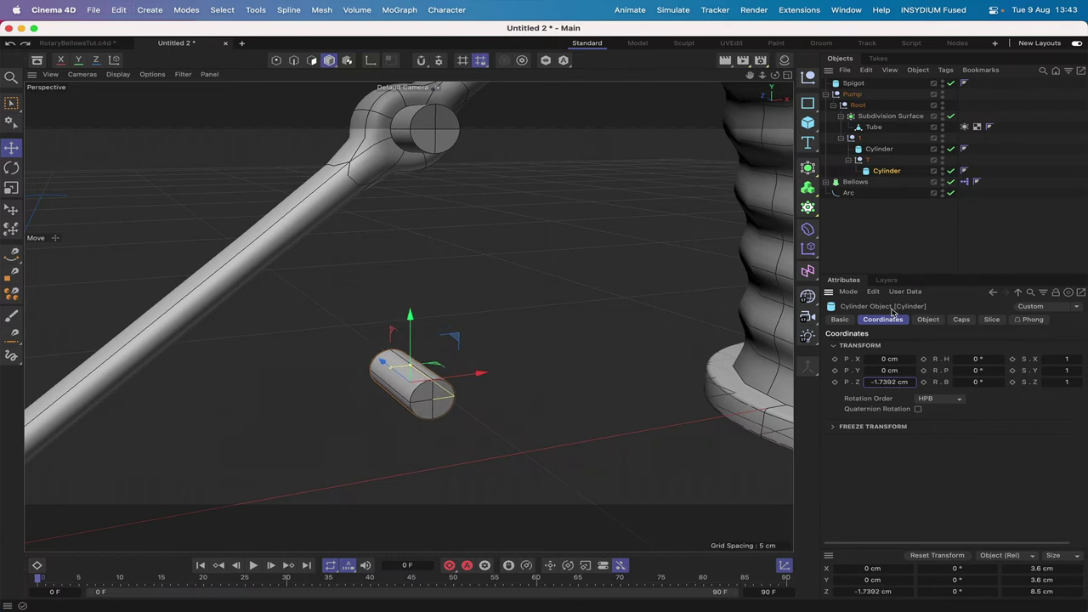
# Step: Move the middle joint's cylinder out of null 1 into the Subdivision Surface, directly below the arm's Tube
pyautogui.press('F2')
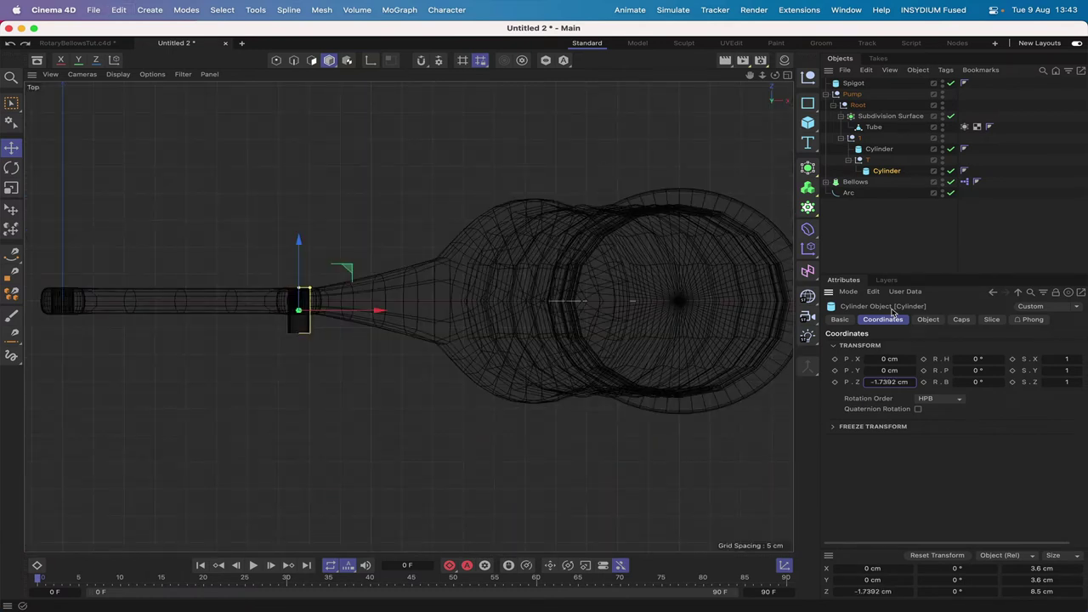
pyautogui.press('F1')
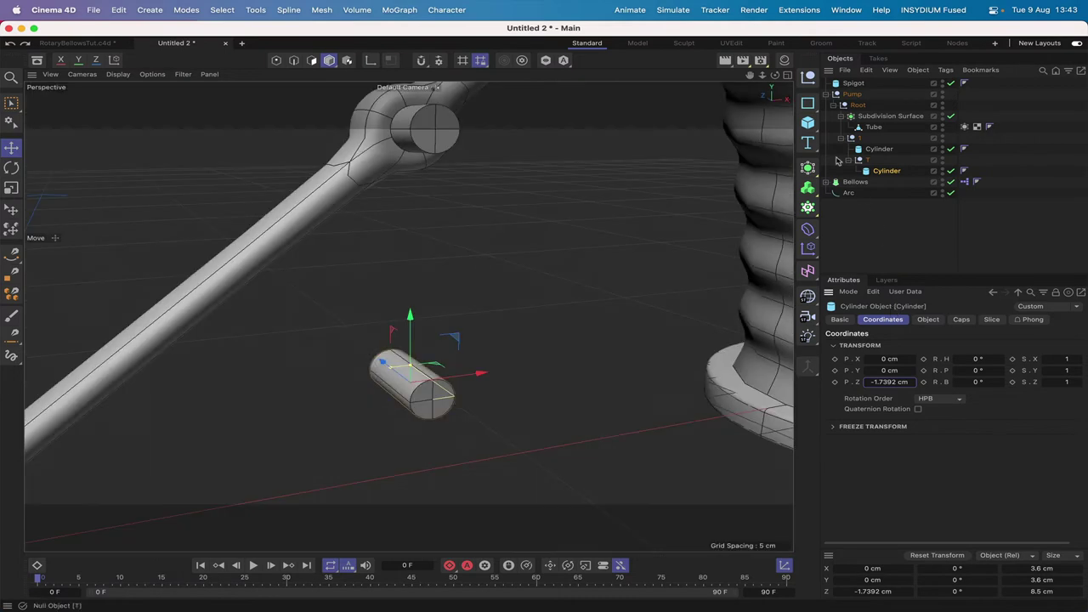
pyautogui.moveTo(774, 74)
pyautogui.mouseDown()
pyautogui.moveTo(691, 80)
pyautogui.moveTo(770, 76)
pyautogui.mouseUp()
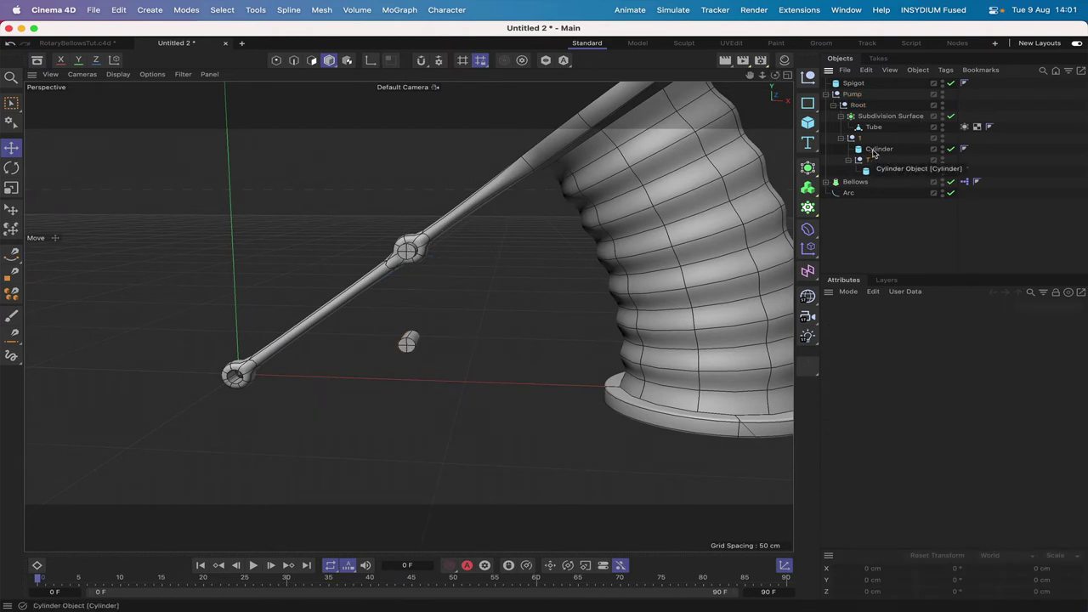
pyautogui.moveTo(874, 151); pyautogui.dragTo(876, 136)
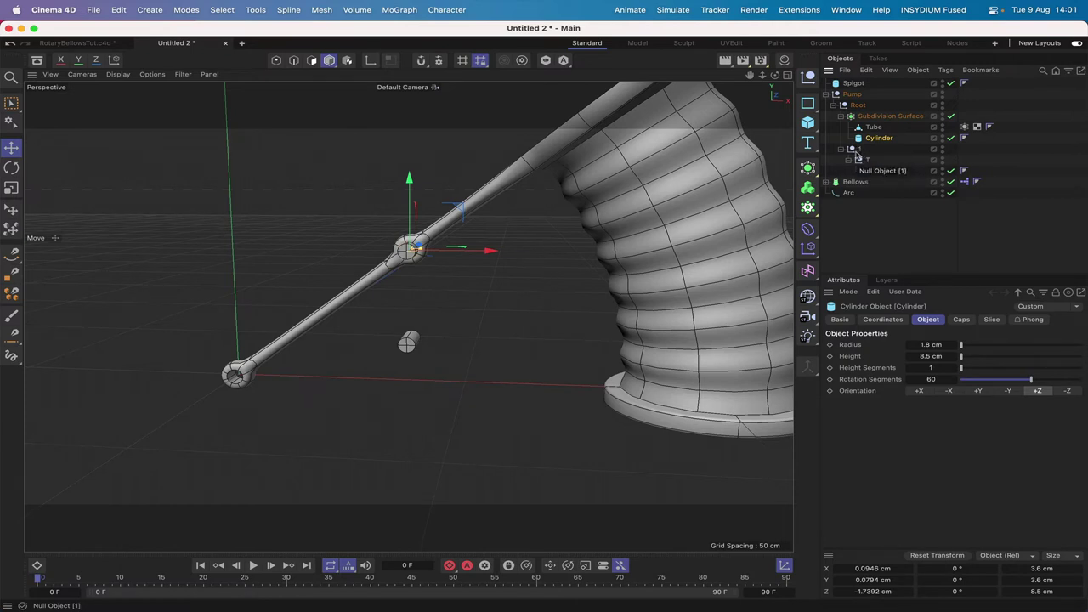
# Step: Add a Tube primitive oriented along +Z with an outer radius of 4 cm and an inner radius of 2 cm
pyautogui.click(810, 128)
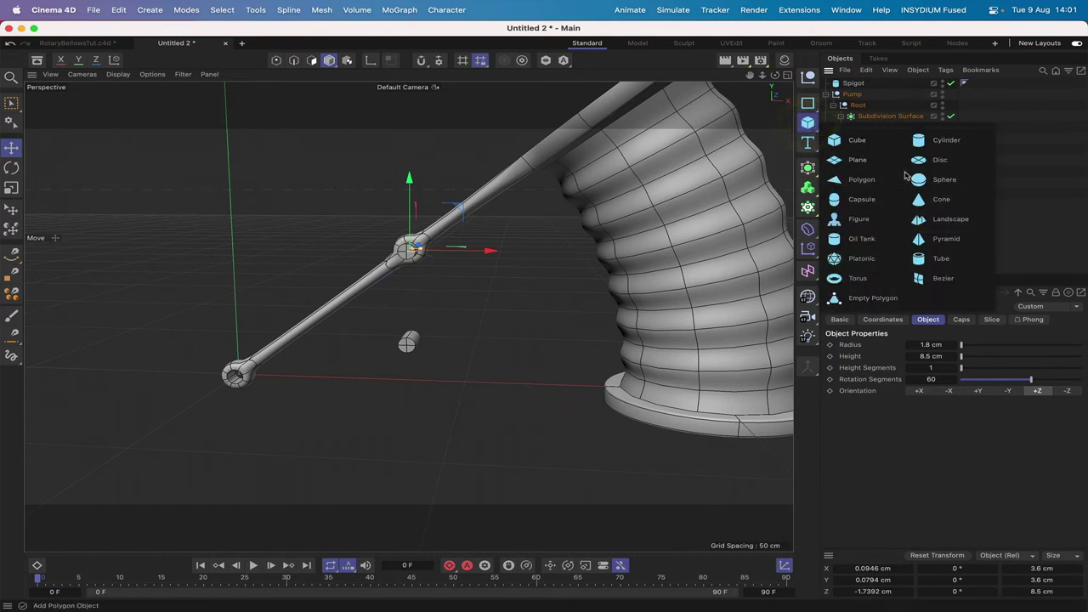
pyautogui.click(940, 258)
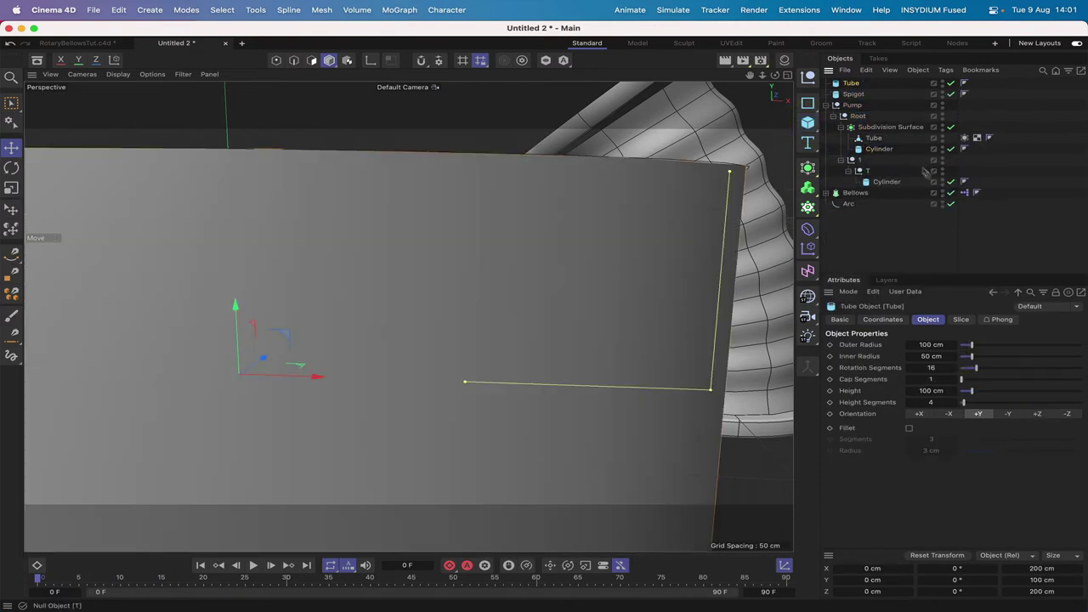
pyautogui.click(1037, 414)
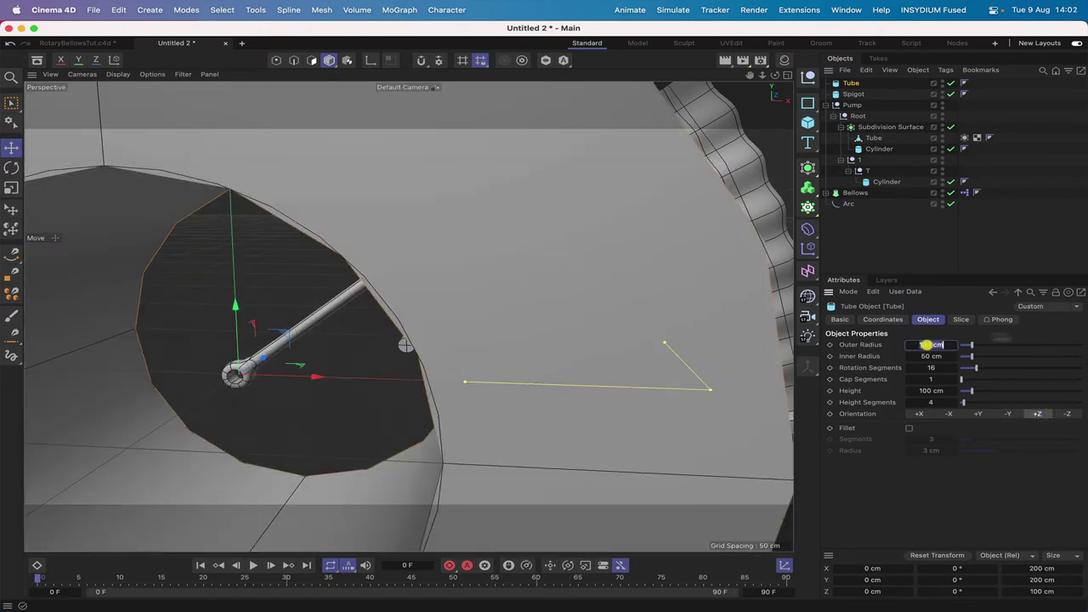
pyautogui.doubleClick(926, 344)
pyautogui.write('4')
pyautogui.press('Tab')
pyautogui.write('2')
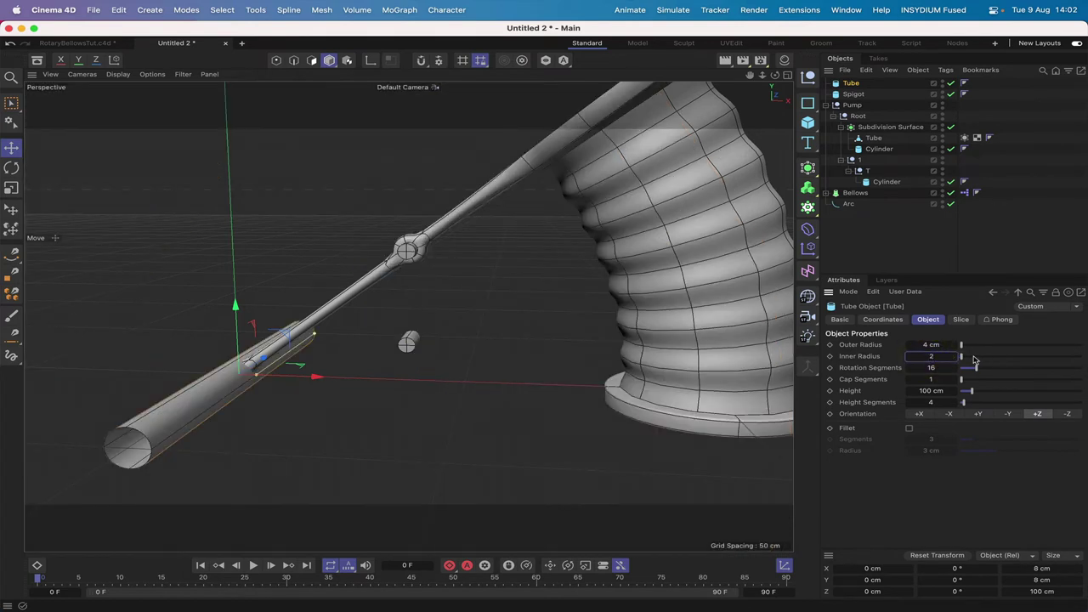
pyautogui.press('Return')
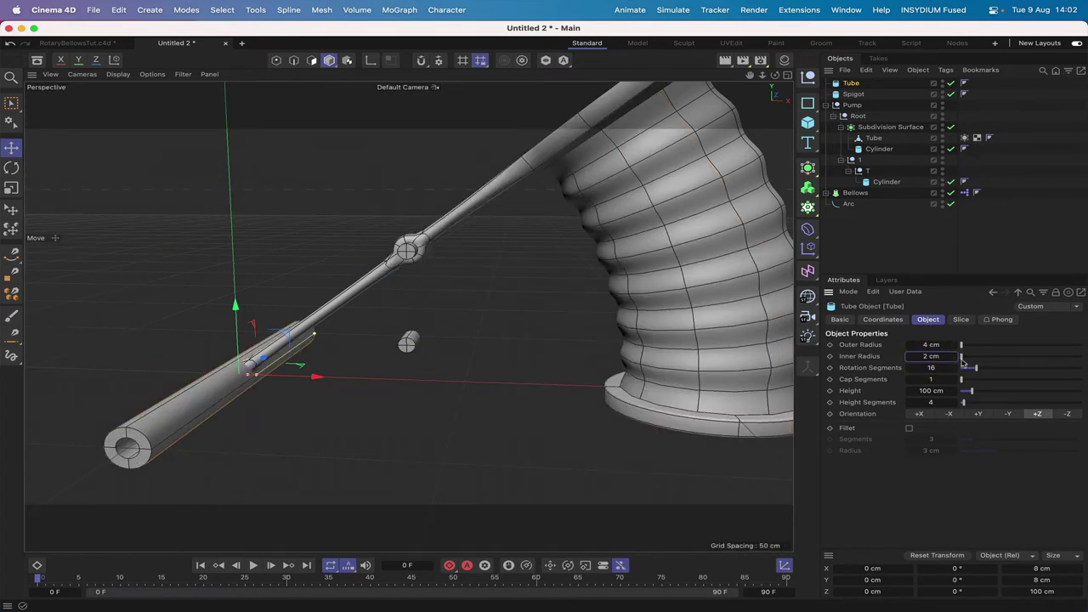
# Step: Set the new tube to 8 rotation segments, a height of 4 cm and 1 height segment
pyautogui.doubleClick(933, 368)
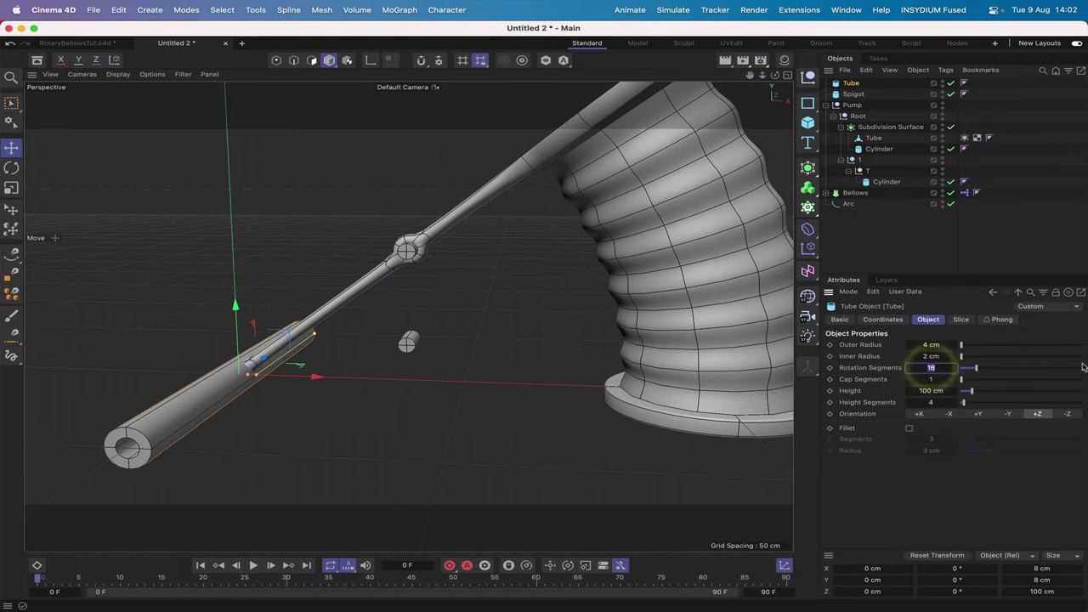
pyautogui.press('Return')
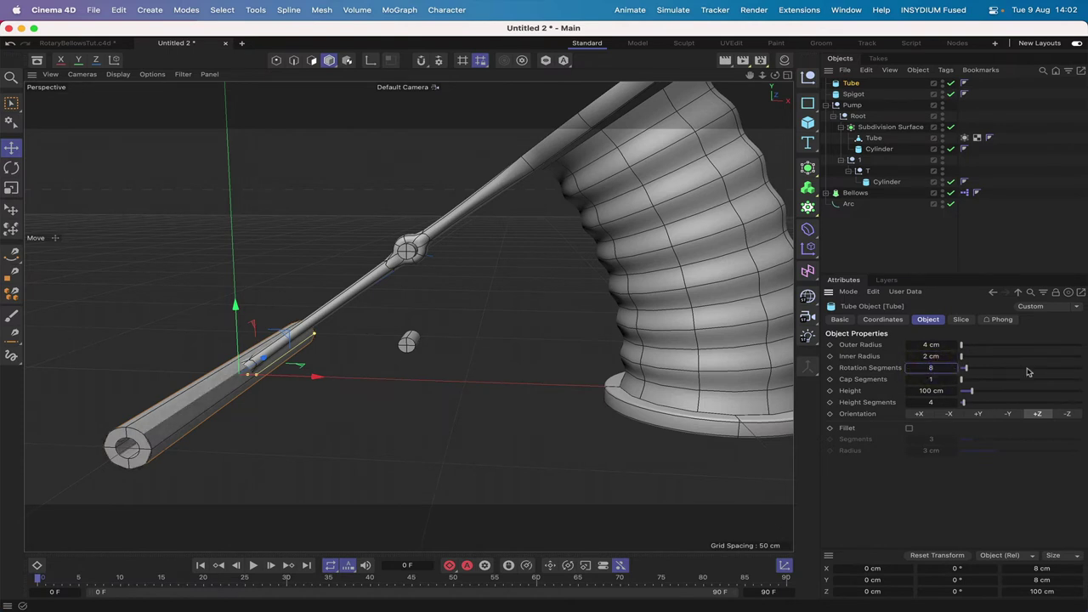
pyautogui.doubleClick(932, 390)
pyautogui.write('4')
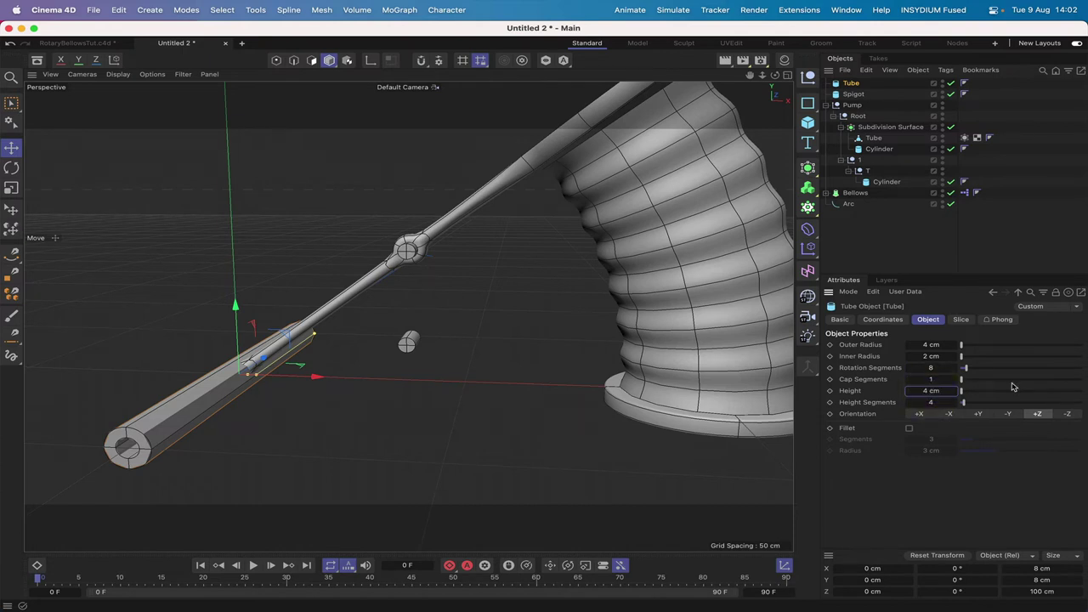
pyautogui.doubleClick(933, 402)
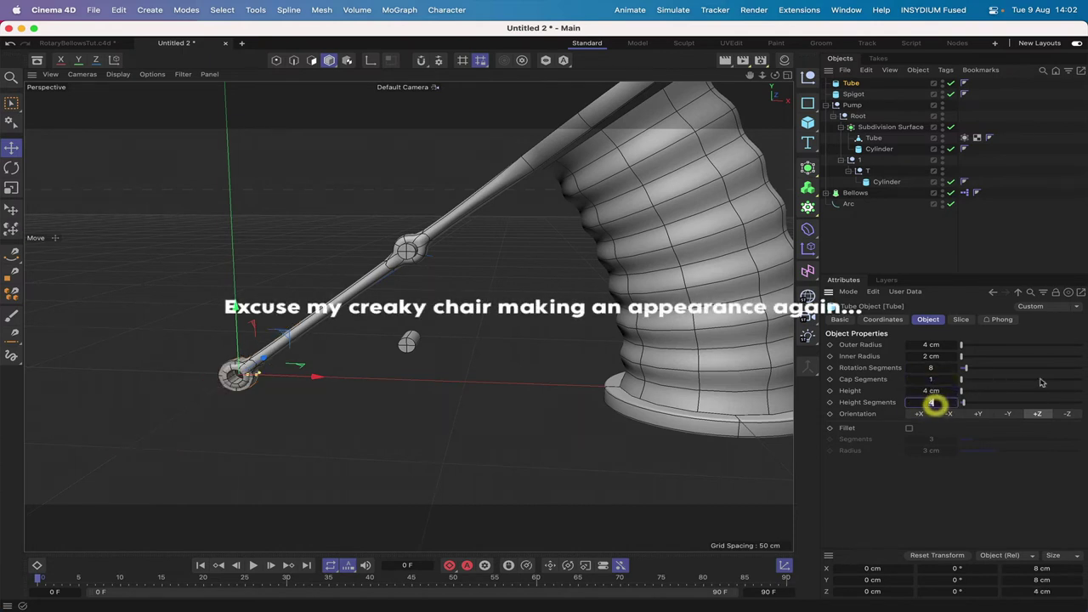
pyautogui.write('1')
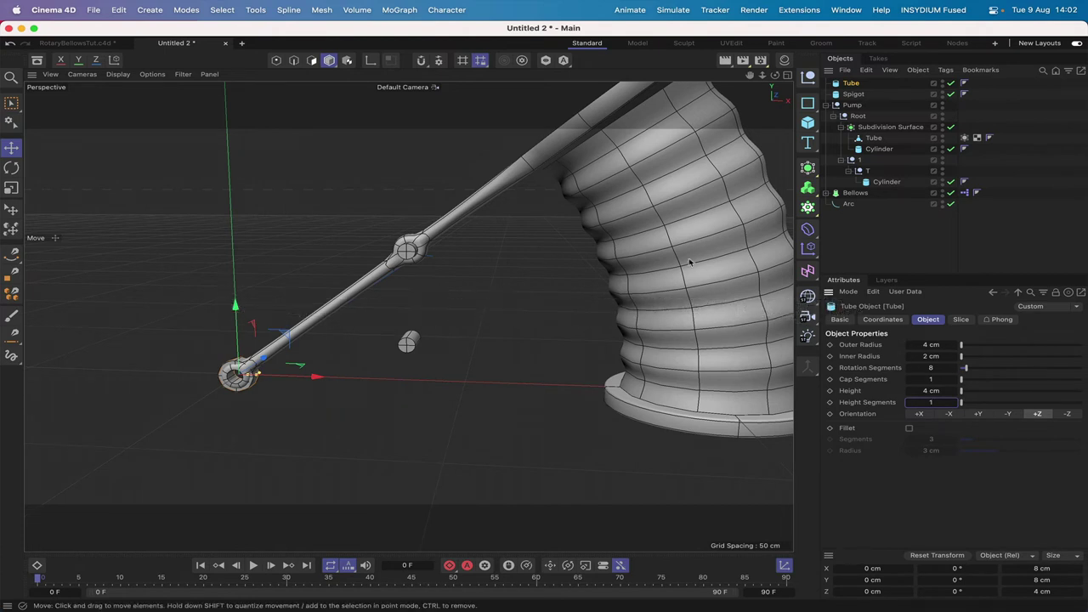
# Step: Parent the new tube to null 1 and set its X and Y positions to 0 cm
pyautogui.moveTo(850, 82); pyautogui.dragTo(859, 161)
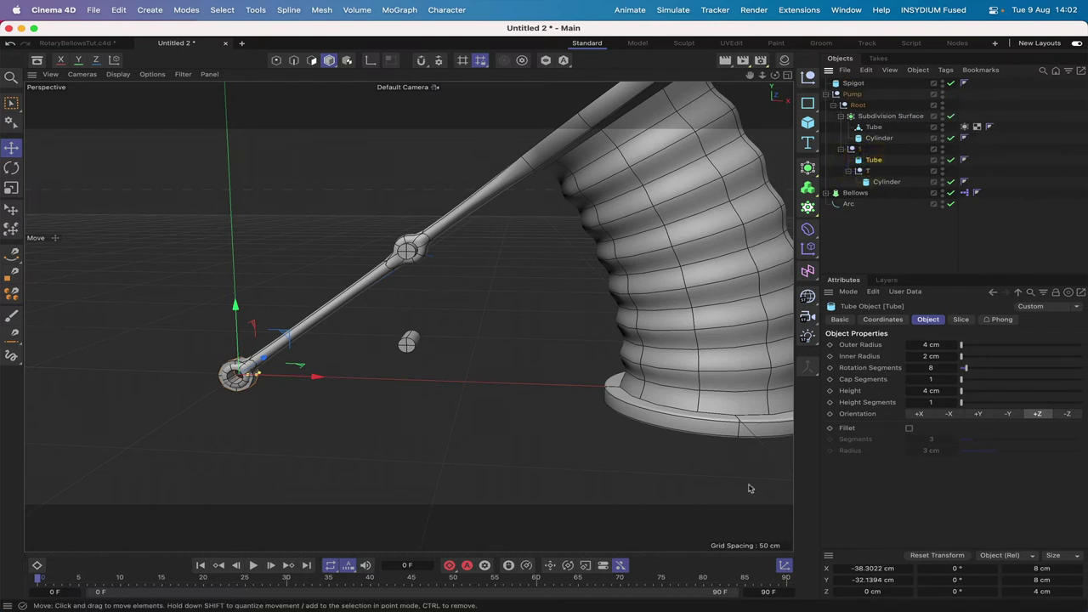
pyautogui.doubleClick(872, 568)
pyautogui.write('0')
pyautogui.press('Return')
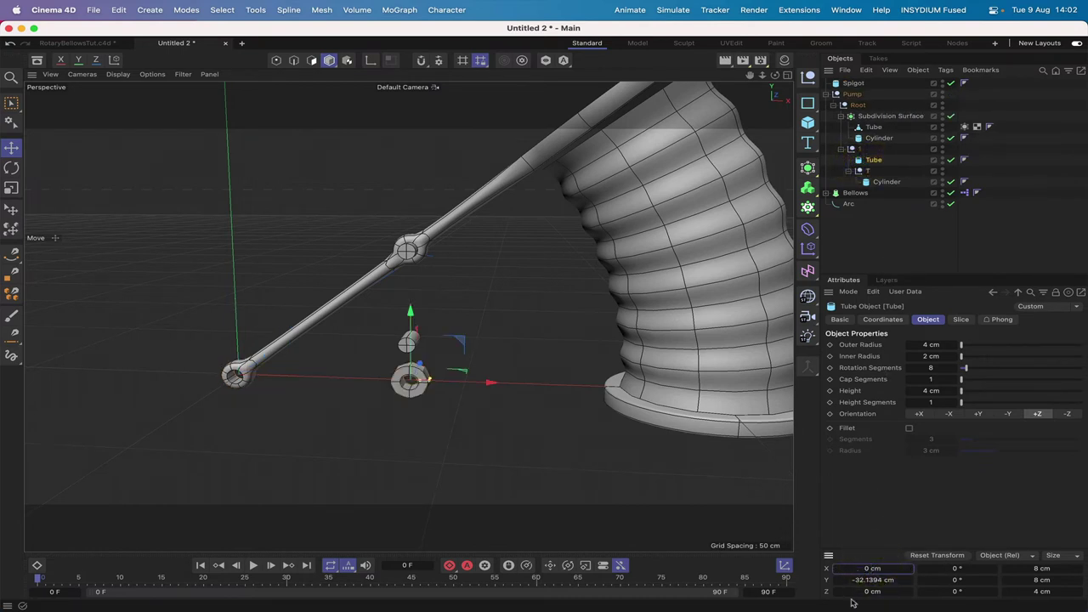
pyautogui.doubleClick(871, 580)
pyautogui.write('0')
pyautogui.press('Return')
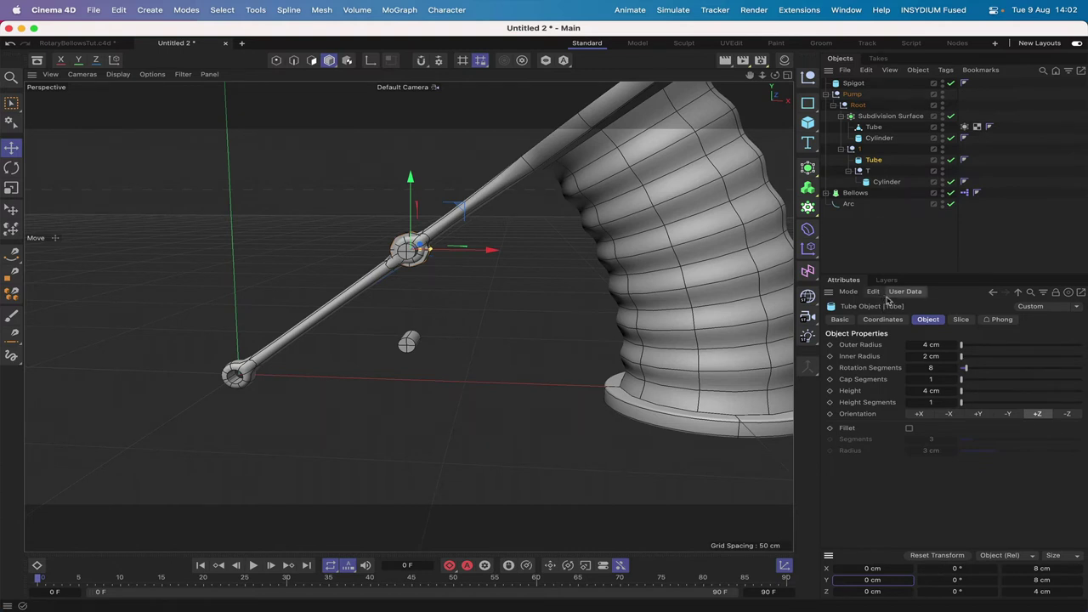
# Step: Set the joint tube's bank rotation (R.B) to 22.5°
pyautogui.click(884, 319)
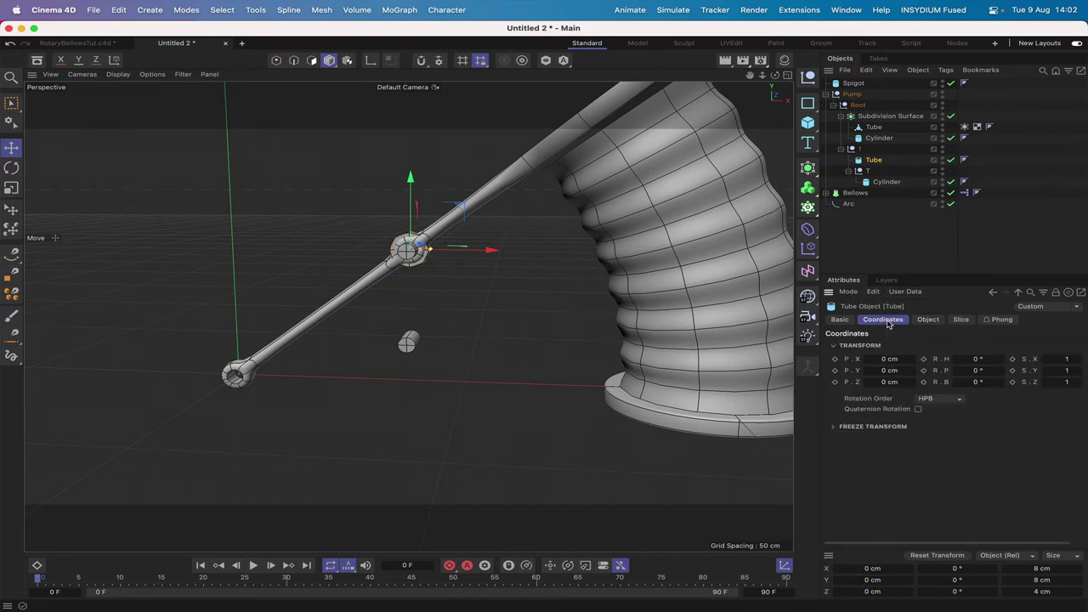
pyautogui.click(978, 383)
pyautogui.press('Return')
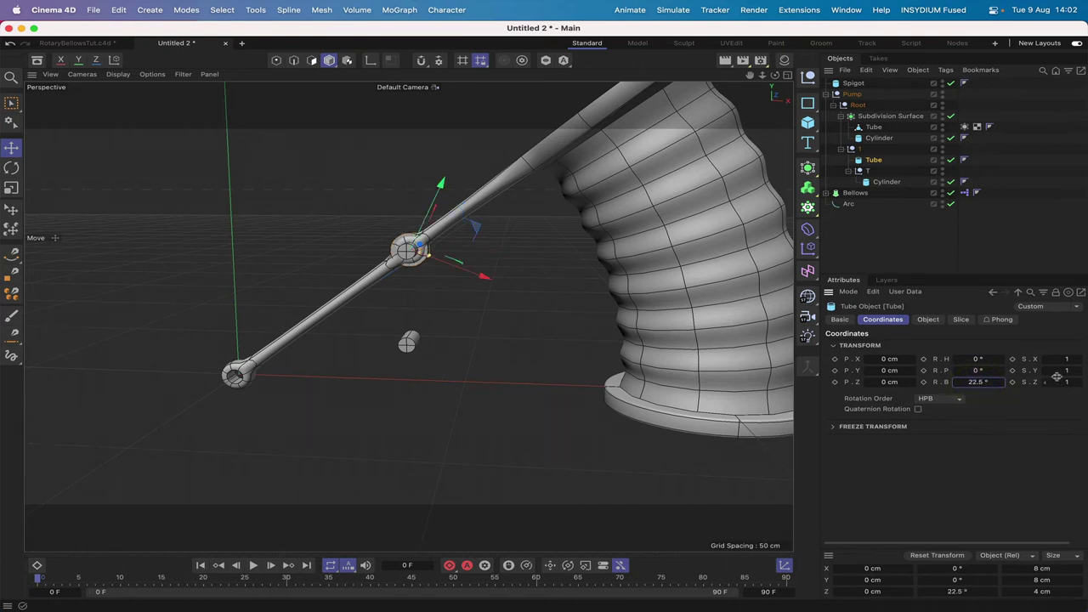
# Step: Try a bank rotation of 20° on the joint tube
pyautogui.click(978, 383)
pyautogui.write('20')
pyautogui.press('Return')
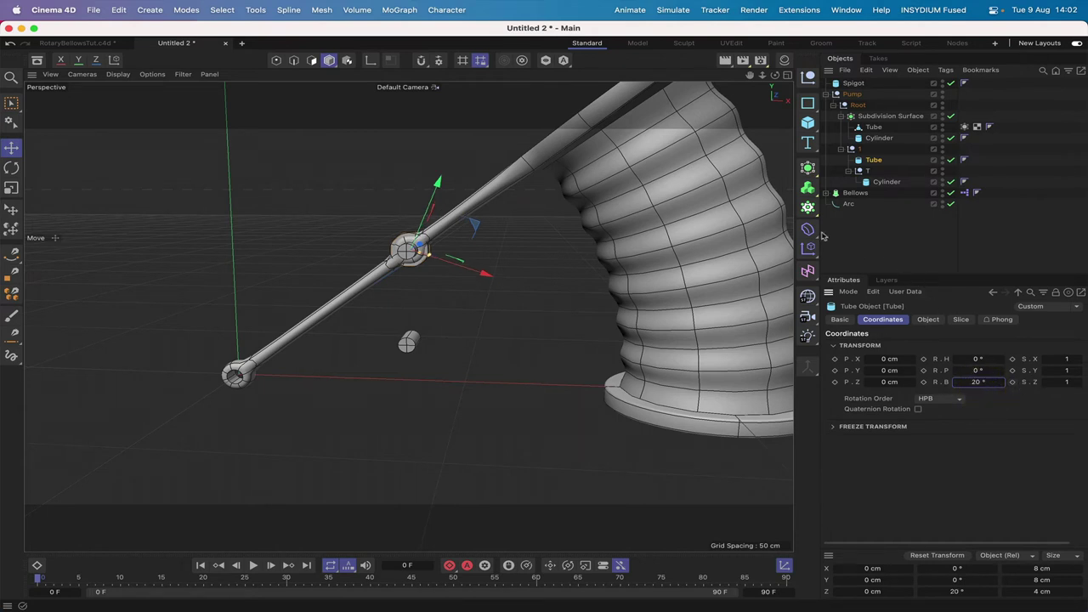
# Step: Compare the tube with the arm's joint in the front view and set its bank rotation to 22.5°
pyautogui.press('F4')
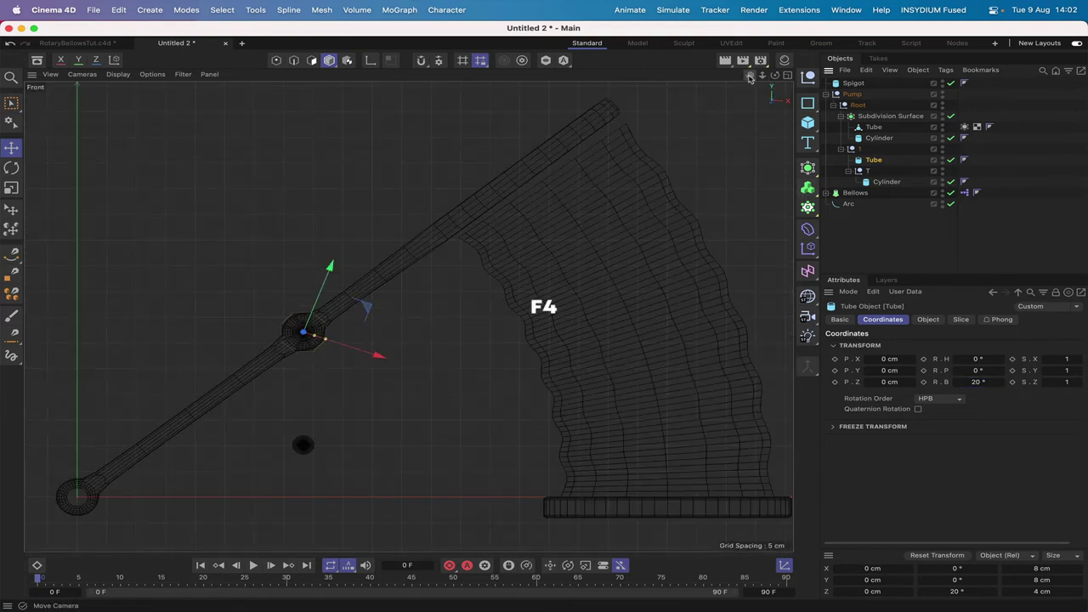
pyautogui.moveTo(751, 78); pyautogui.dragTo(749, 78)
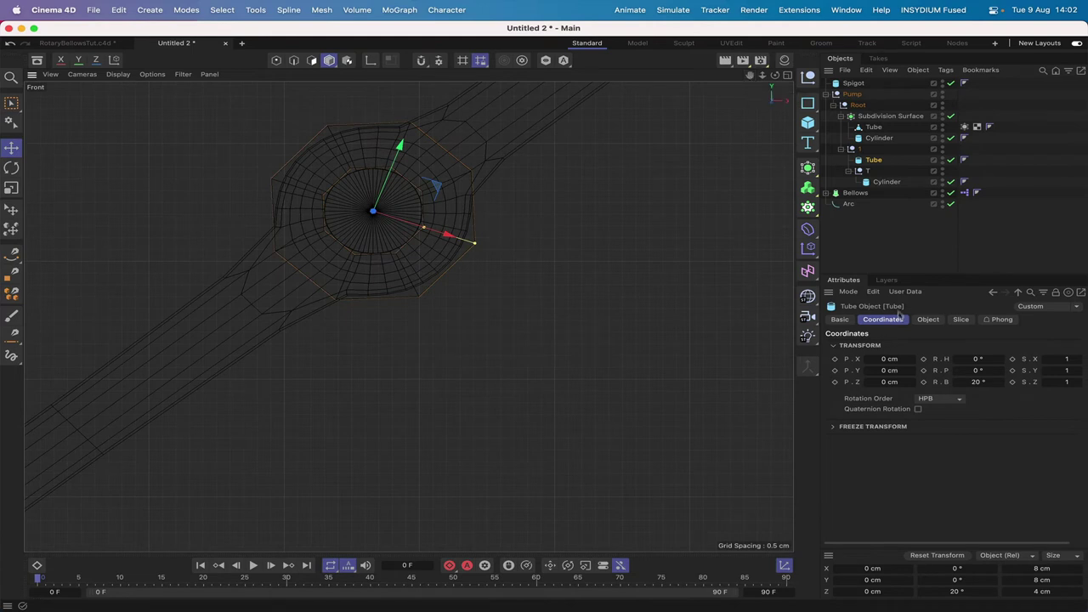
pyautogui.click(976, 381)
pyautogui.write('22.5')
pyautogui.press('Return')
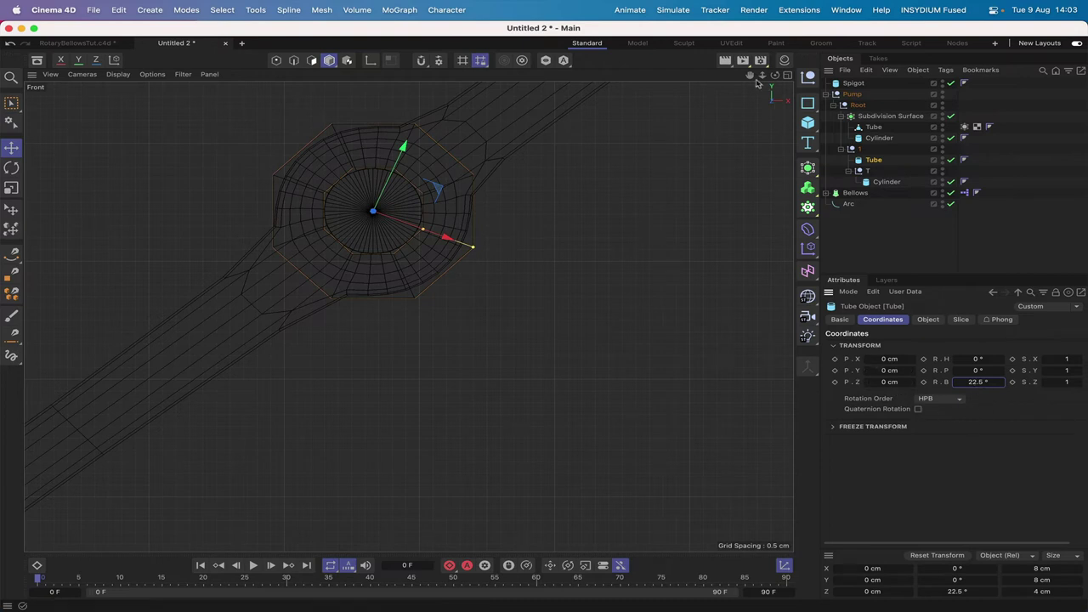
# Step: Switch to world axes and duplicate the joint tube about 22 cm straight down, onto the lower cylinder
pyautogui.scroll(-10, 408, 315)
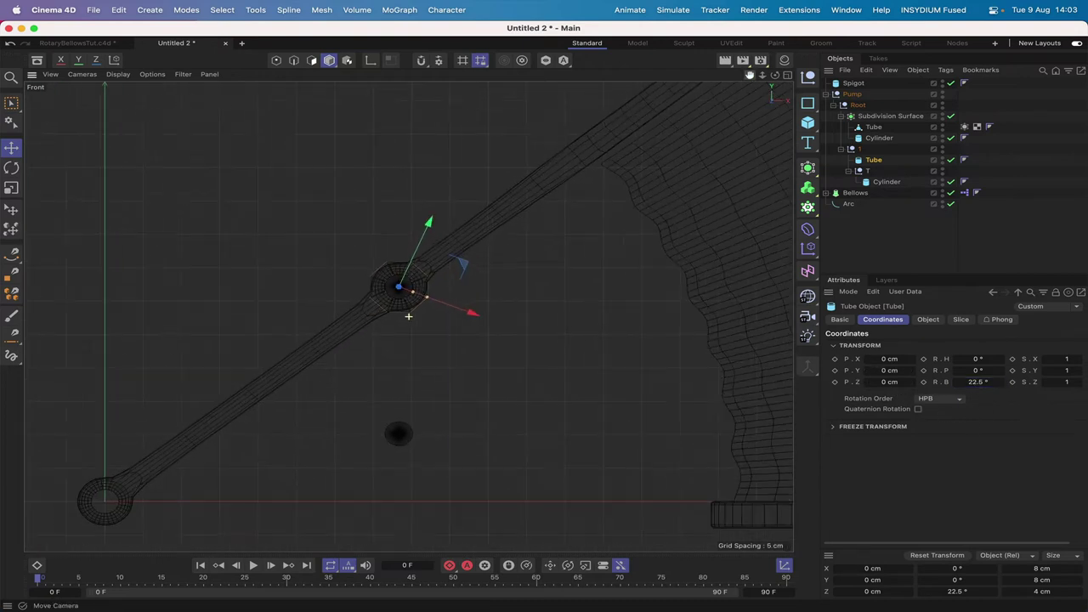
pyautogui.scroll(2, 409, 316)
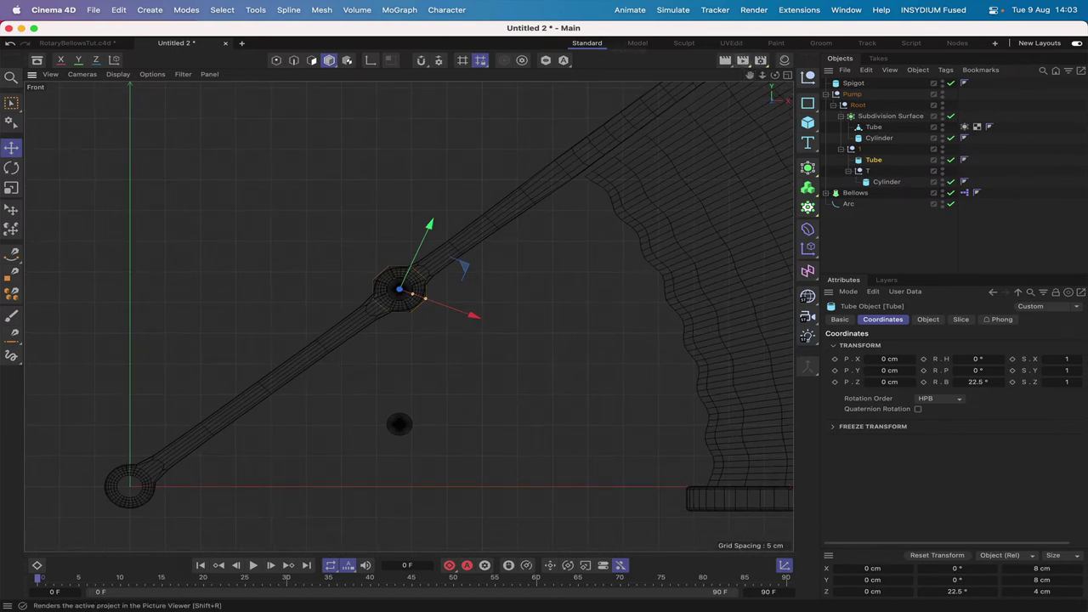
pyautogui.click(114, 60)
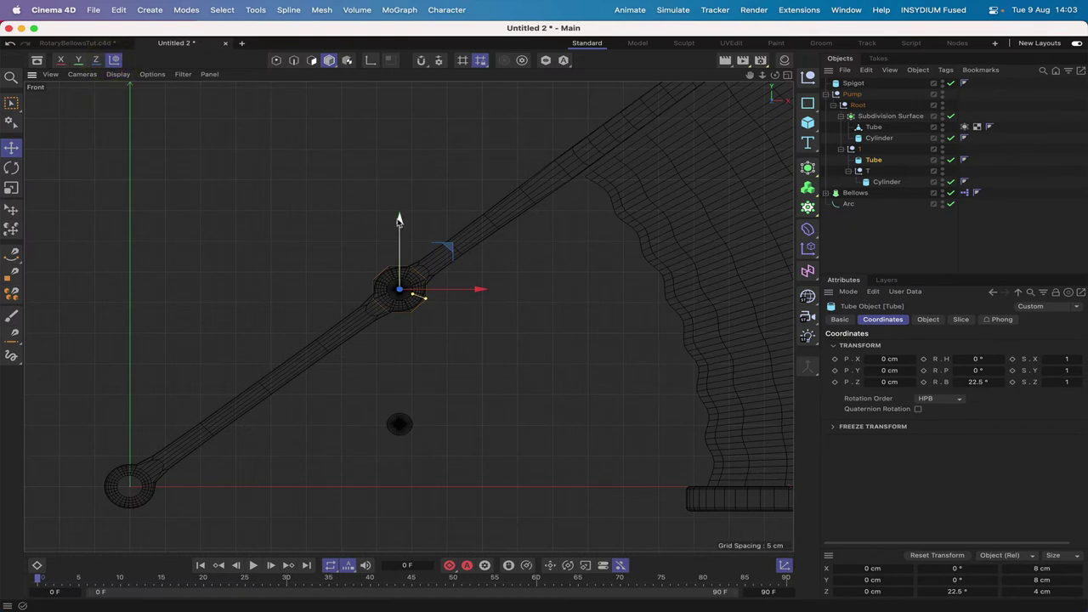
pyautogui.moveTo(401, 220); pyautogui.dragTo(401, 356)
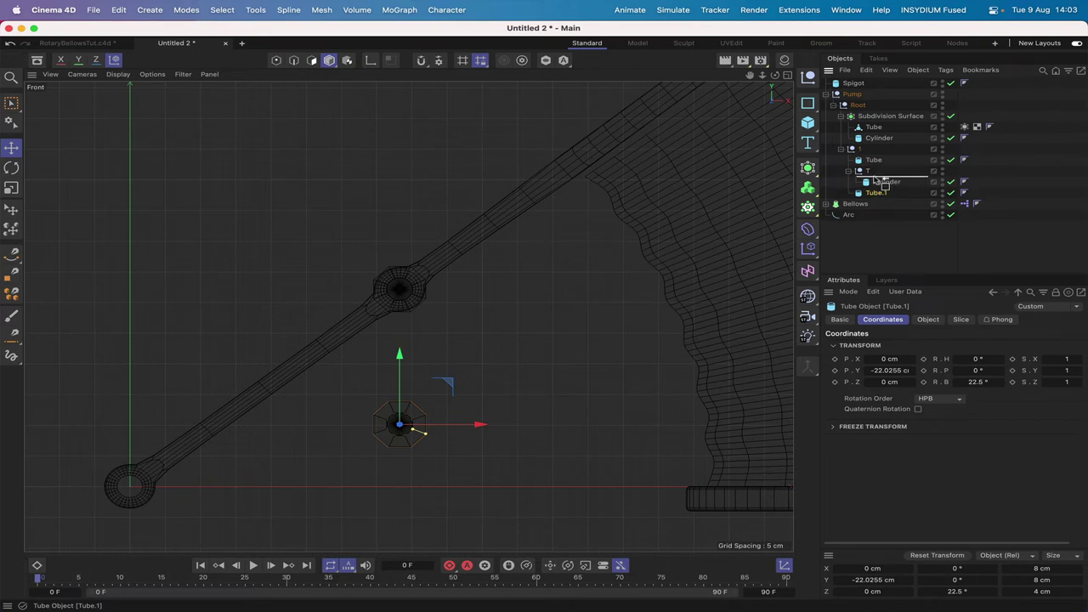
# Step: Parent the tube copy to null T above its cylinder and set the copy's Y position to 0 cm
pyautogui.moveTo(876, 181); pyautogui.dragTo(877, 180)
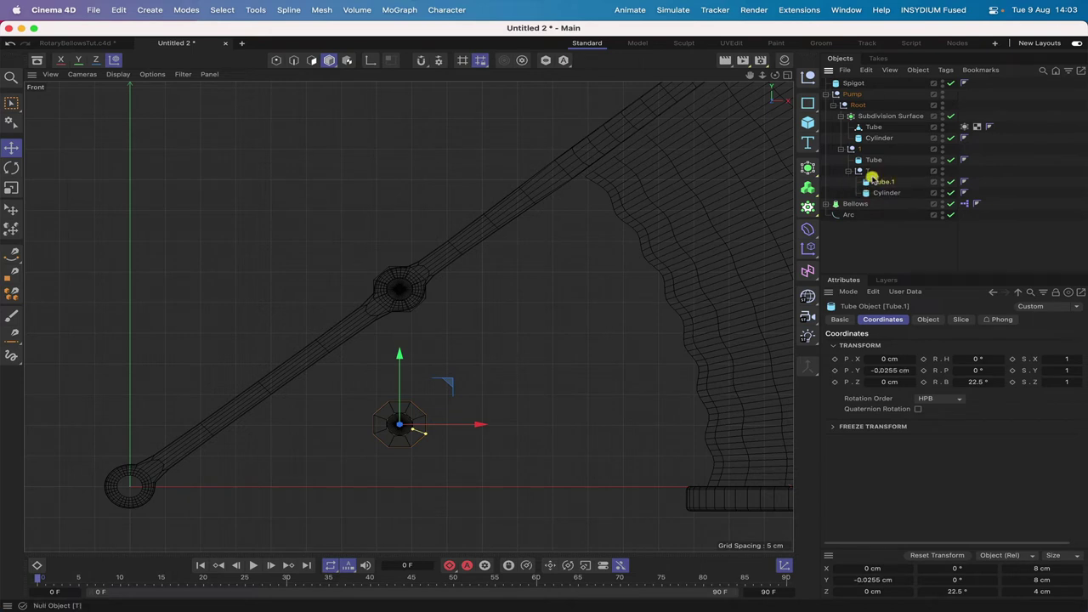
pyautogui.click(888, 371)
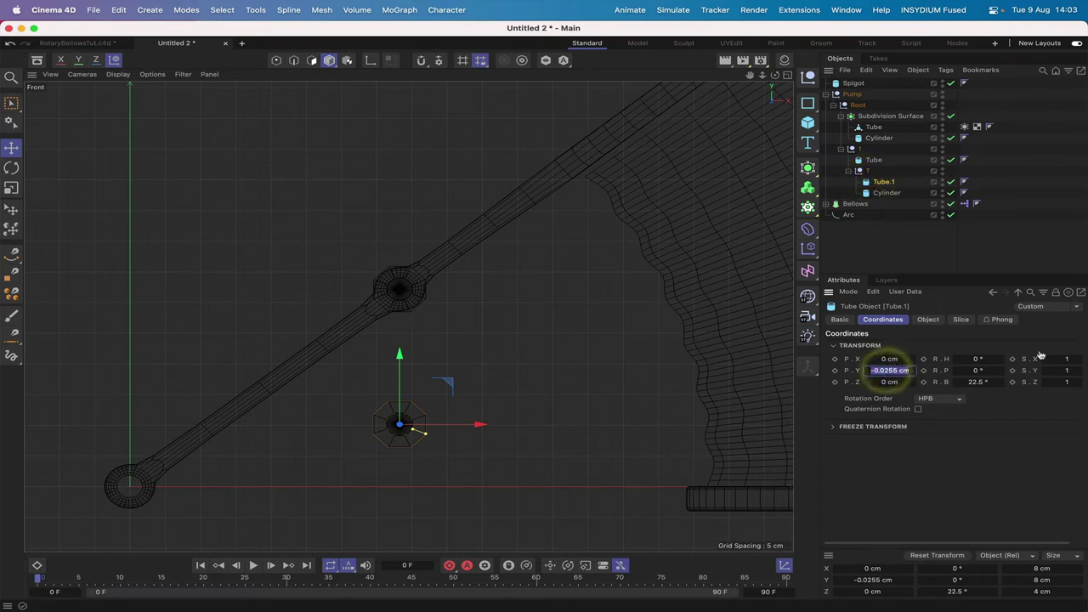
pyautogui.write('0')
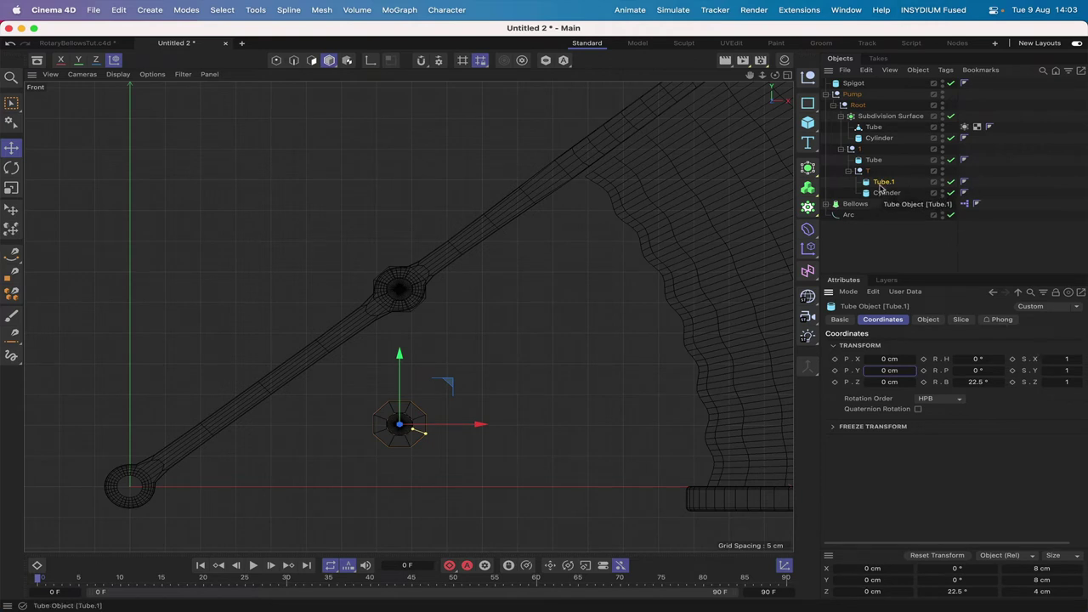
# Step: Move the tube copy back under null 1 beside the original tube and make both tubes editable
pyautogui.moveTo(883, 189); pyautogui.dragTo(874, 158)
pyautogui.keyDown('shift'); pyautogui.click(874, 160); pyautogui.keyUp('shift')
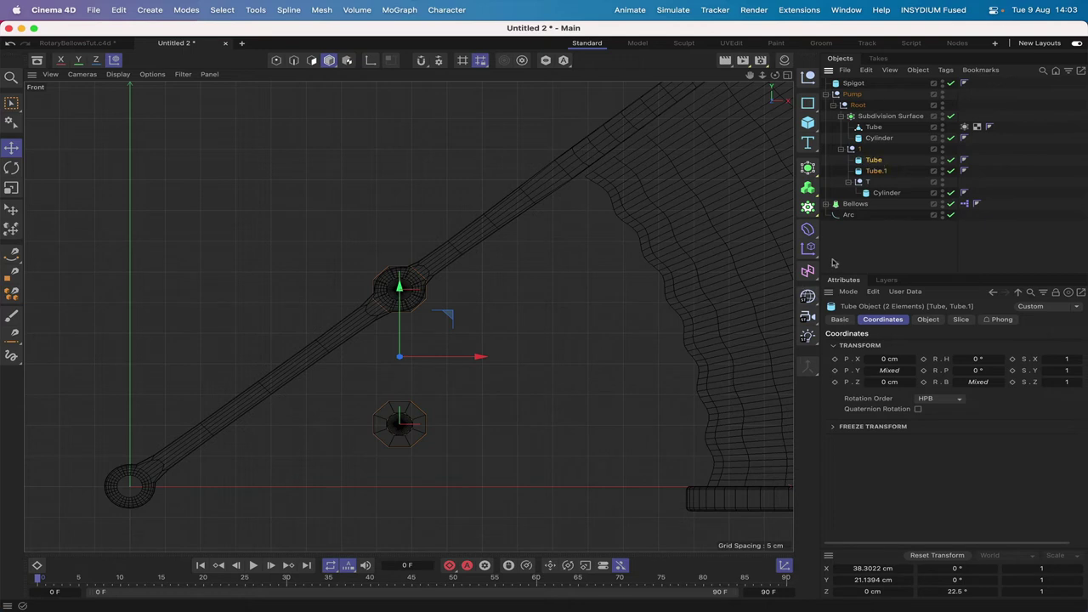
pyautogui.press('c')
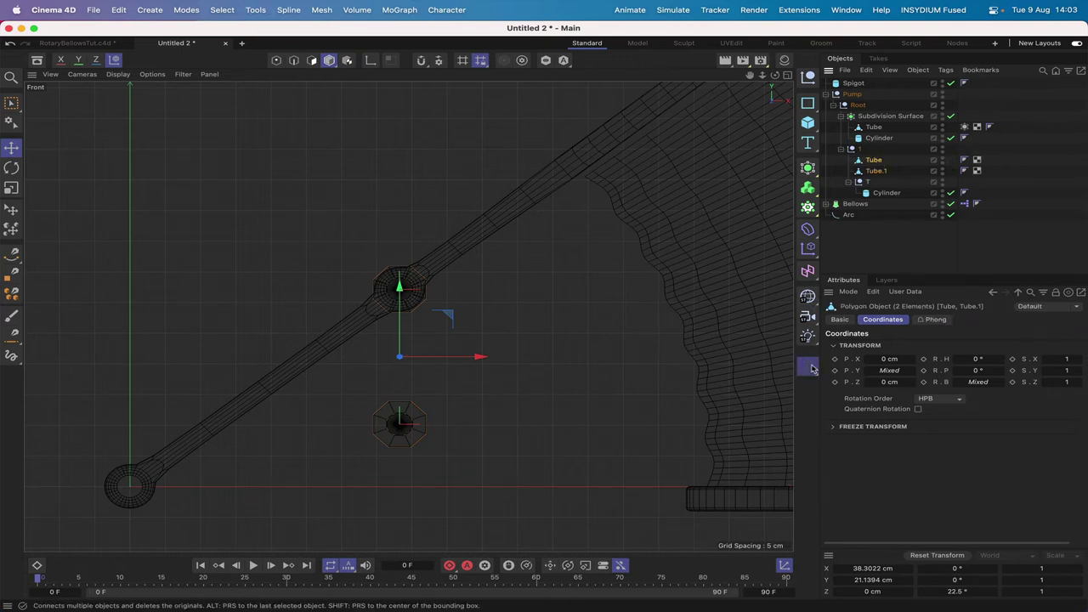
# Step: Connect the two octagonal tubes into one object and move it along Z to about -4.64 cm, beside the arm
pyautogui.moveTo(814, 359); pyautogui.dragTo(867, 452)
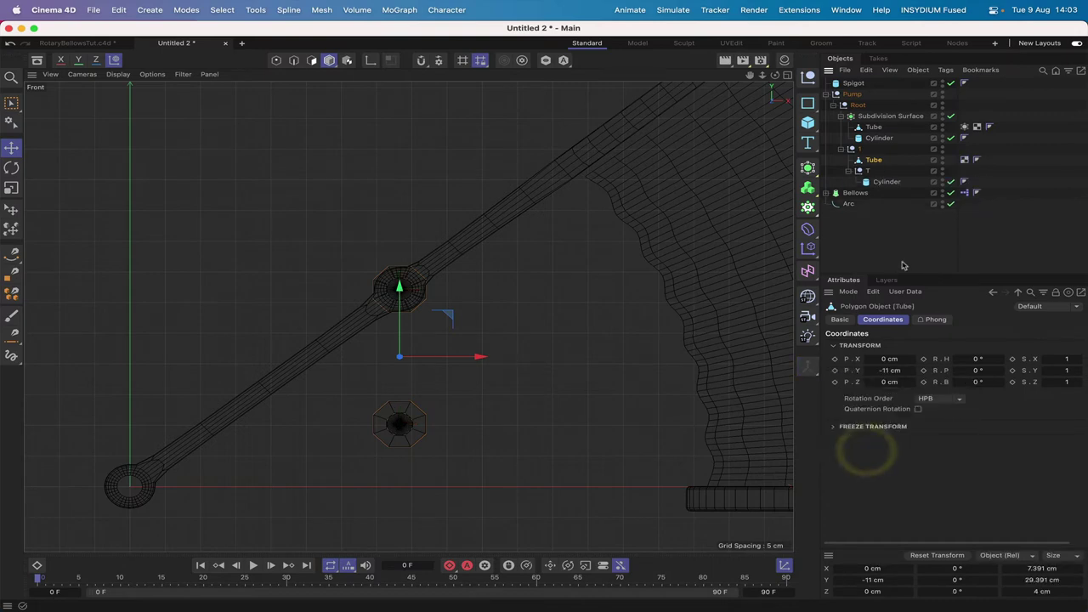
pyautogui.press('F1')
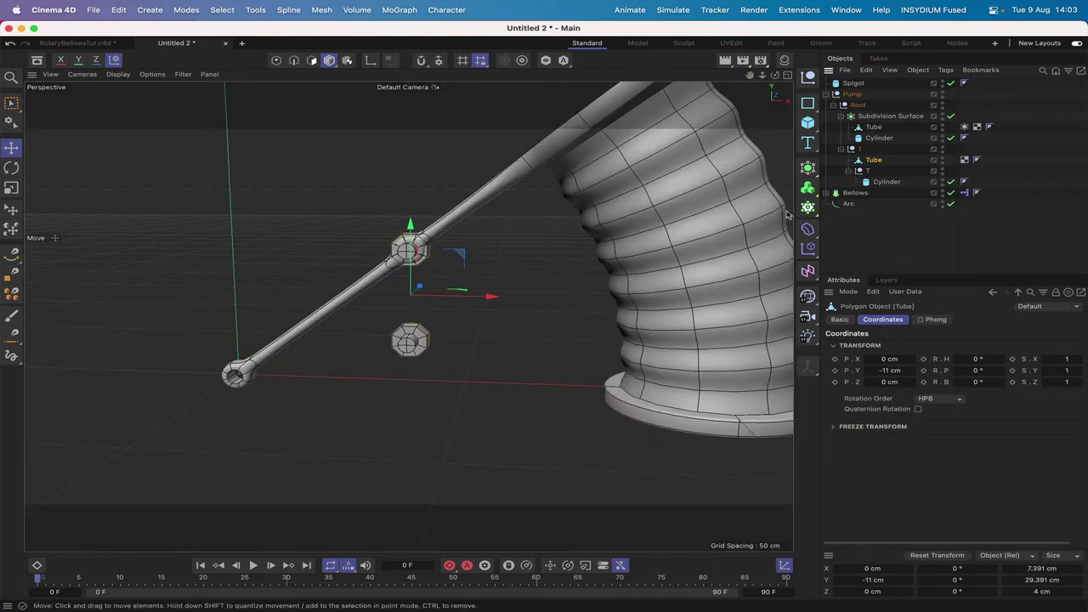
pyautogui.moveTo(776, 76); pyautogui.dragTo(751, 82)
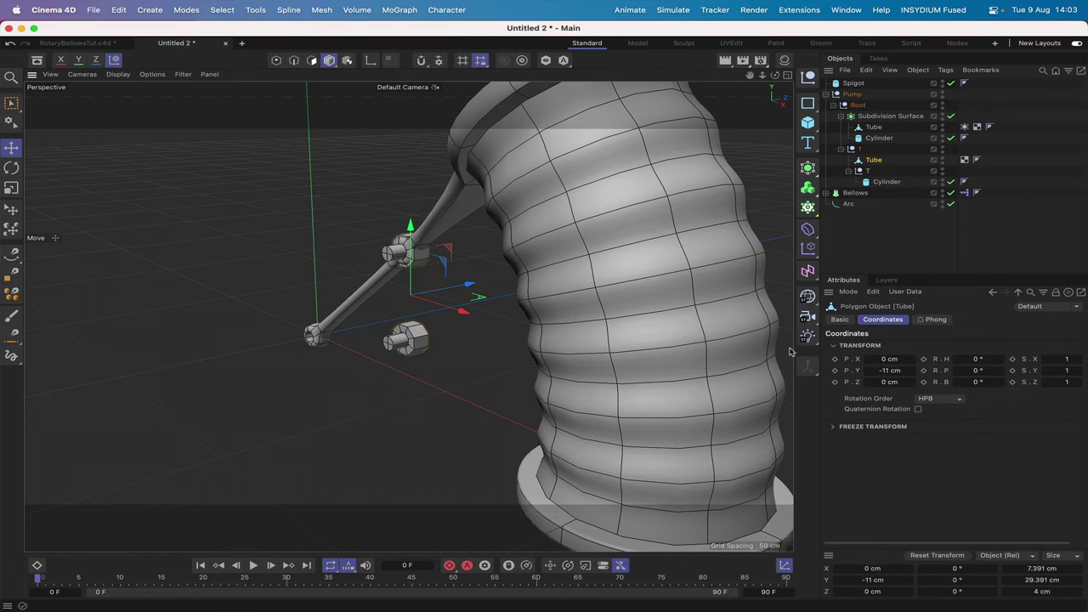
pyautogui.moveTo(469, 287); pyautogui.dragTo(456, 294)
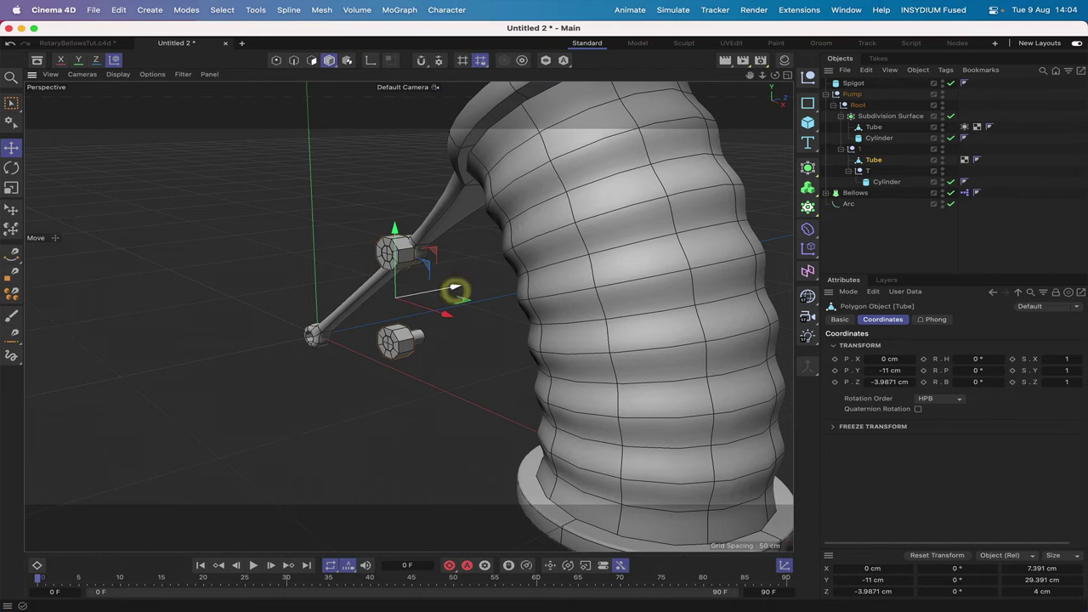
pyautogui.moveTo(775, 75); pyautogui.dragTo(820, 80)
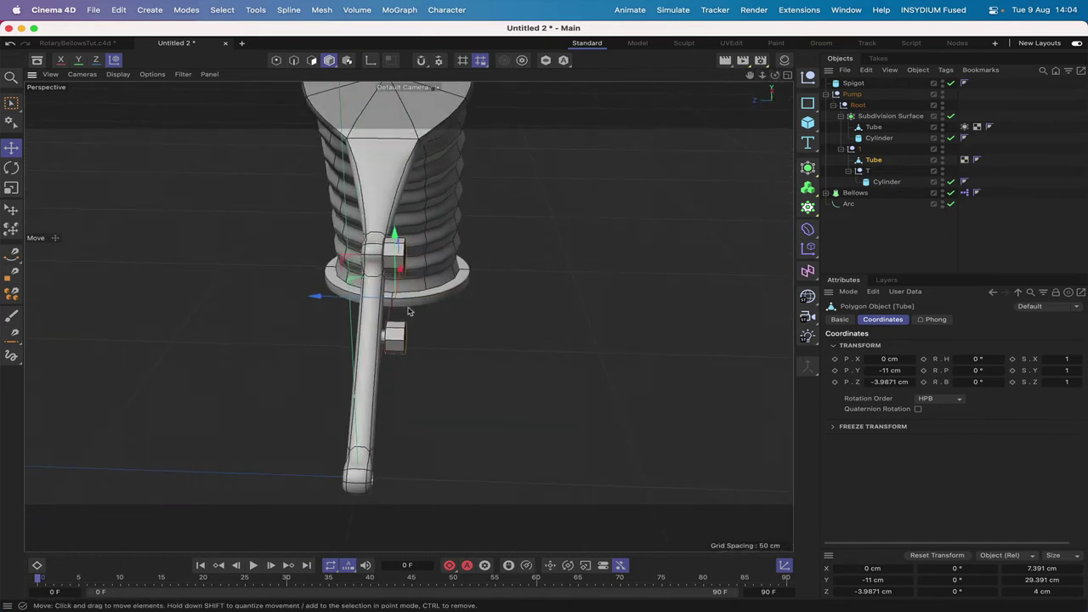
pyautogui.moveTo(329, 298); pyautogui.dragTo(318, 294)
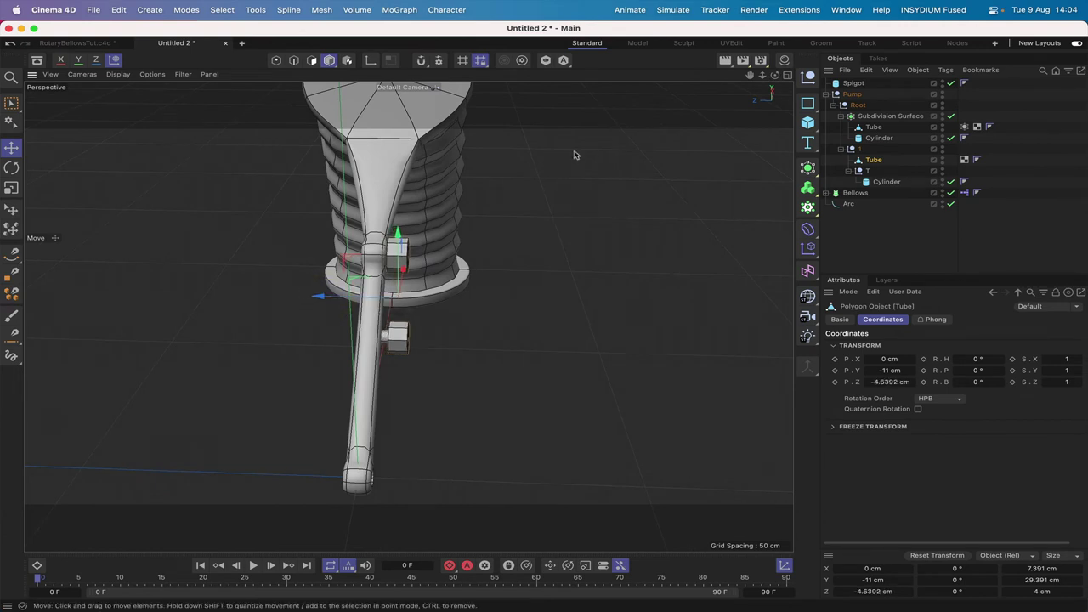
# Step: Bridge the upper octagonal ring's underside polygon to the lower ring's facing top polygon to form the connecting rod's shaft
pyautogui.moveTo(775, 74); pyautogui.dragTo(918, 79)
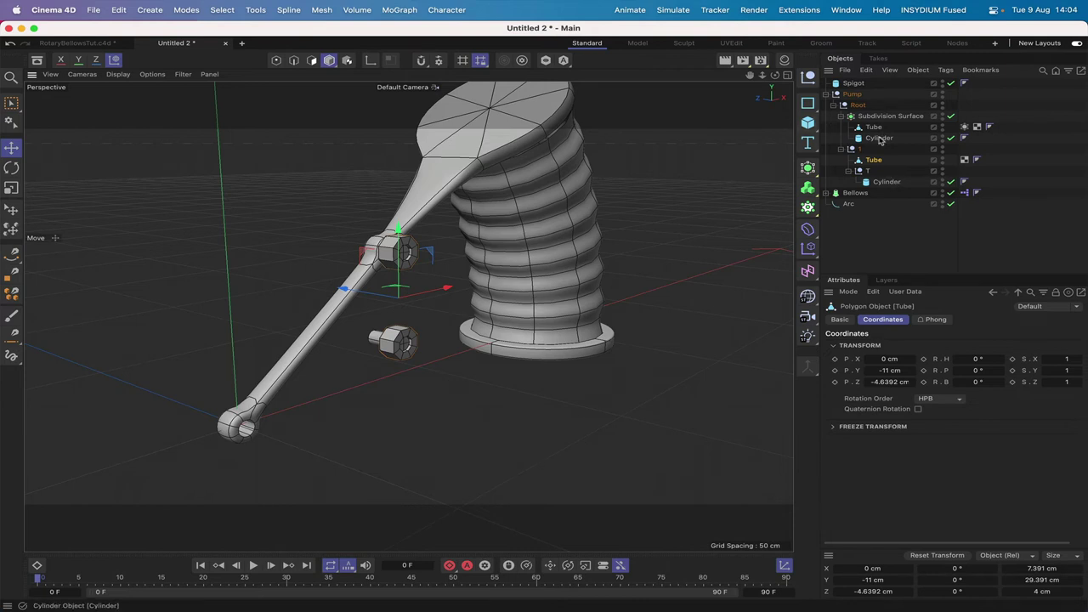
pyautogui.moveTo(775, 75); pyautogui.dragTo(539, 315)
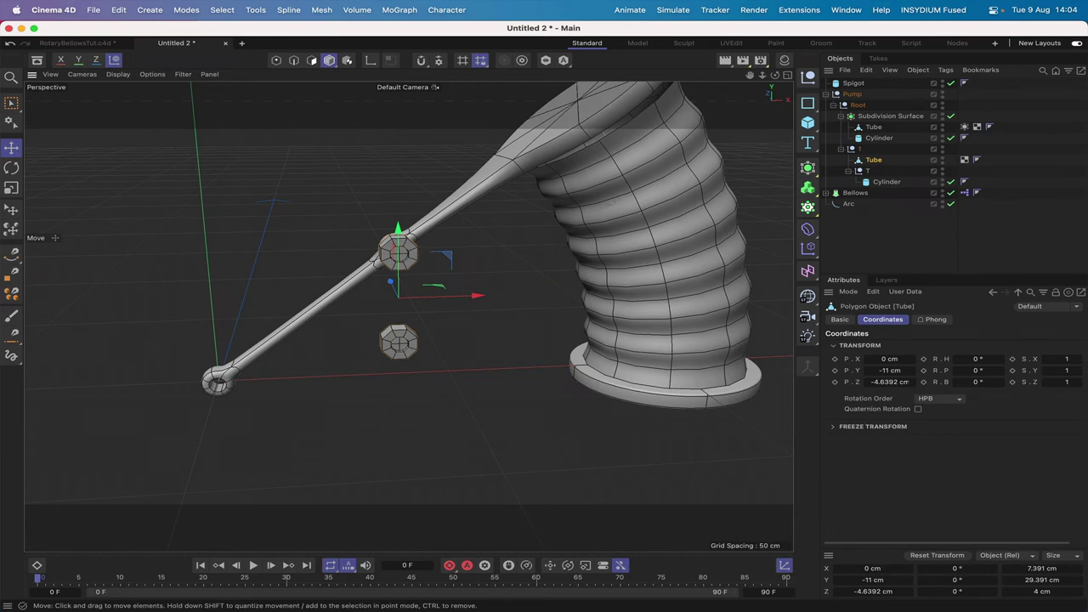
pyautogui.moveTo(774, 76); pyautogui.dragTo(391, 298)
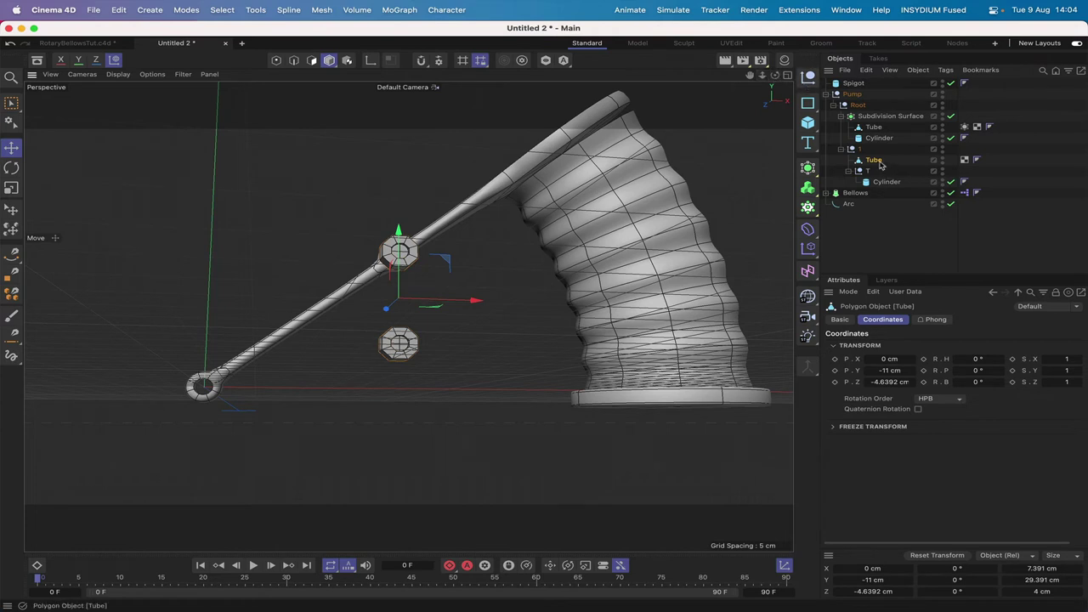
pyautogui.click(311, 60)
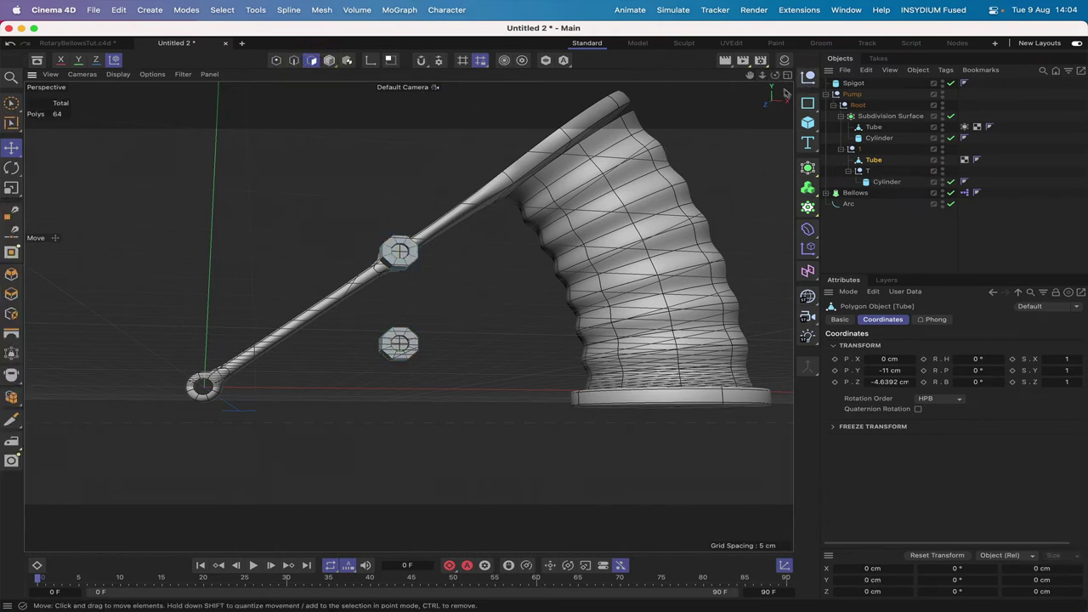
pyautogui.moveTo(763, 76); pyautogui.dragTo(392, 213)
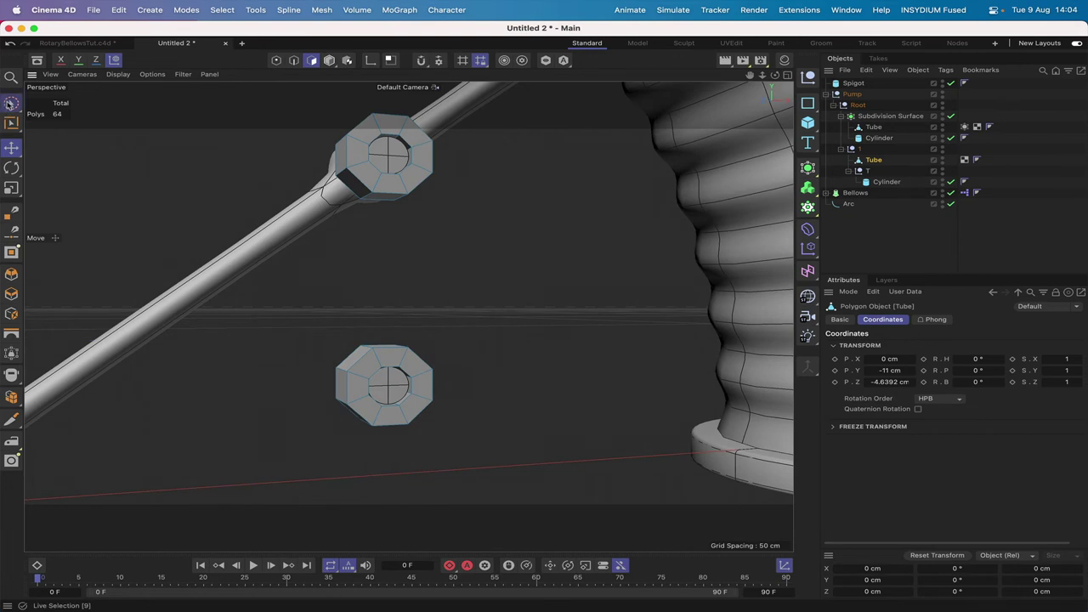
pyautogui.click(11, 102)
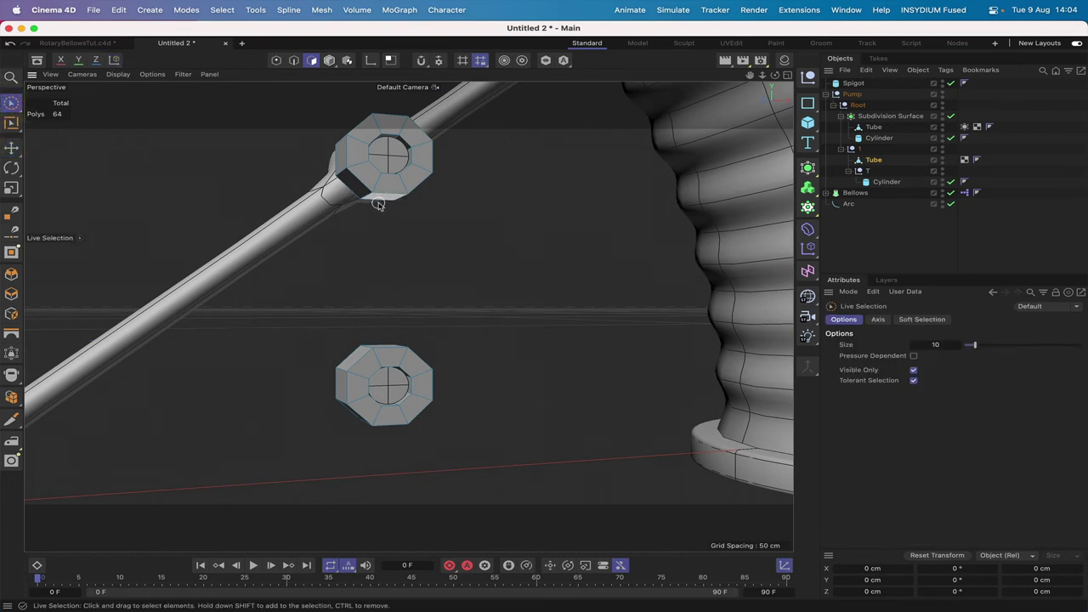
pyautogui.click(378, 204)
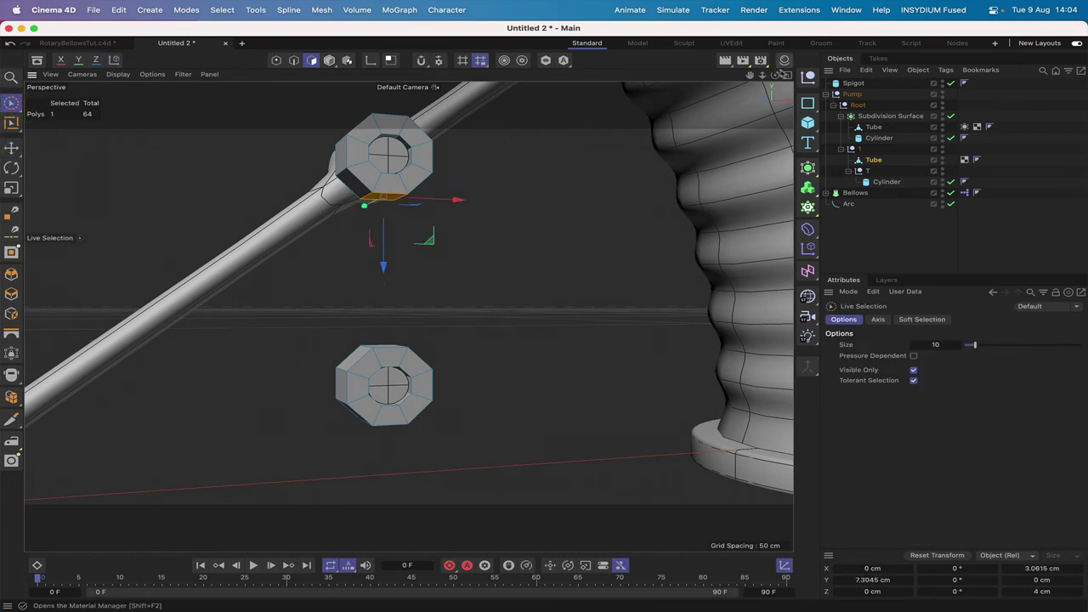
pyautogui.moveTo(774, 75); pyautogui.dragTo(408, 357)
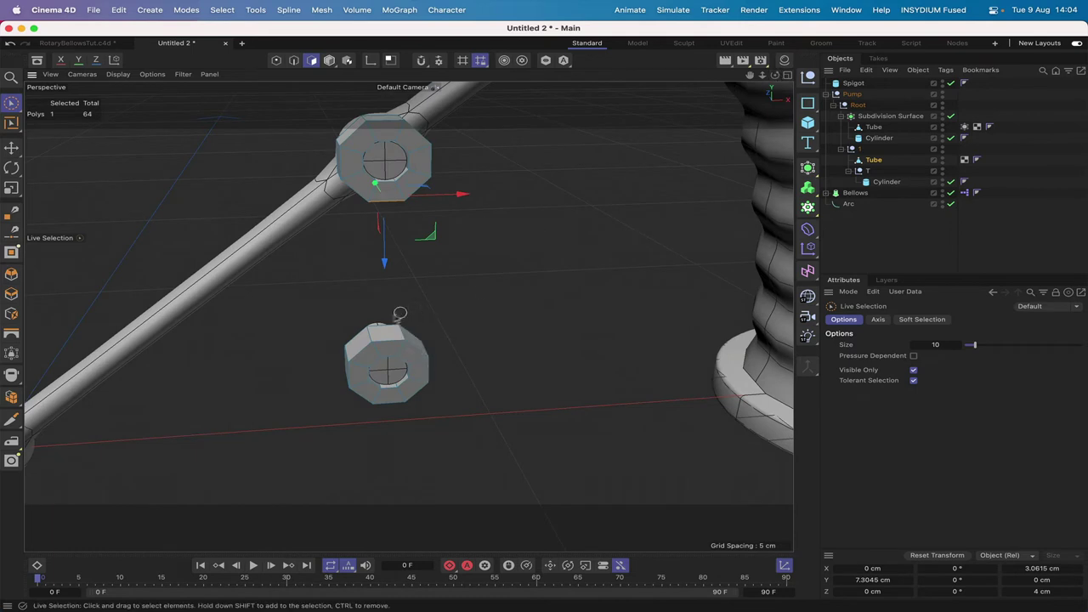
pyautogui.keyDown('shift'); pyautogui.click(386, 328); pyautogui.keyUp('shift')
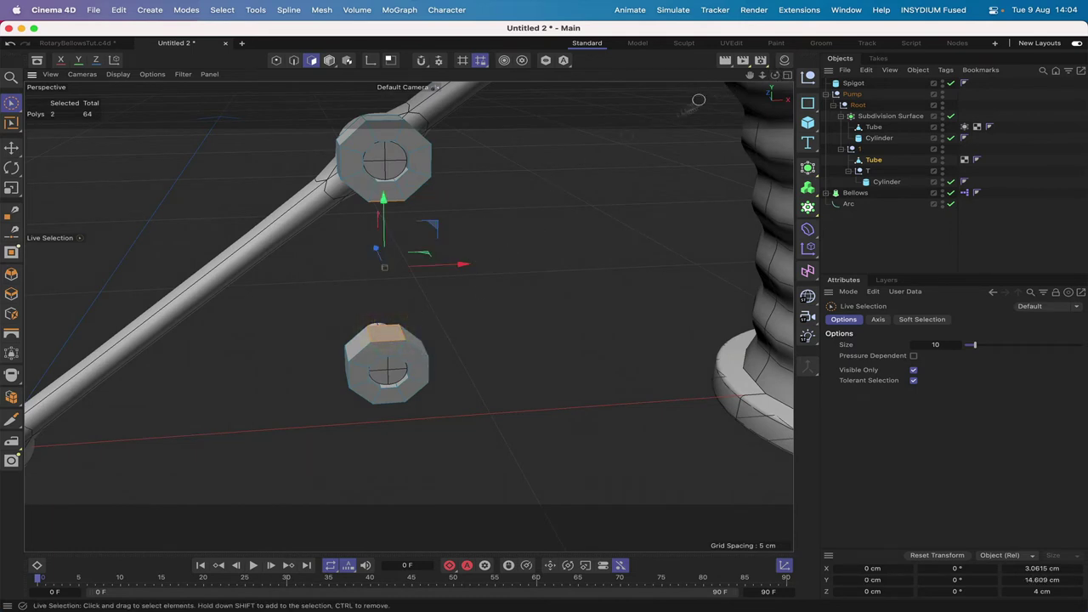
pyautogui.press('b')
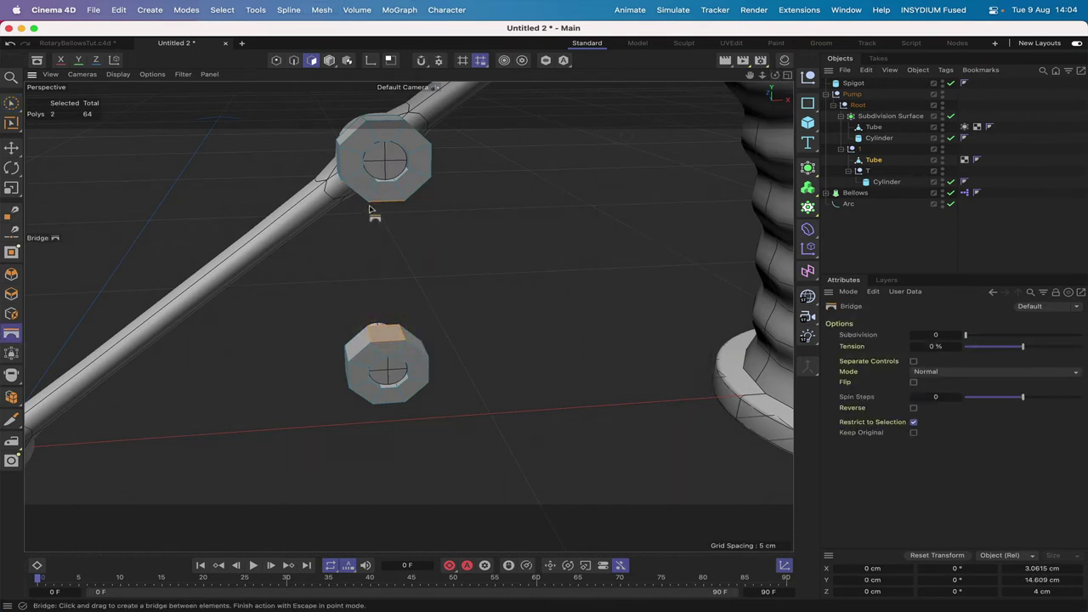
pyautogui.moveTo(370, 209); pyautogui.dragTo(377, 341)
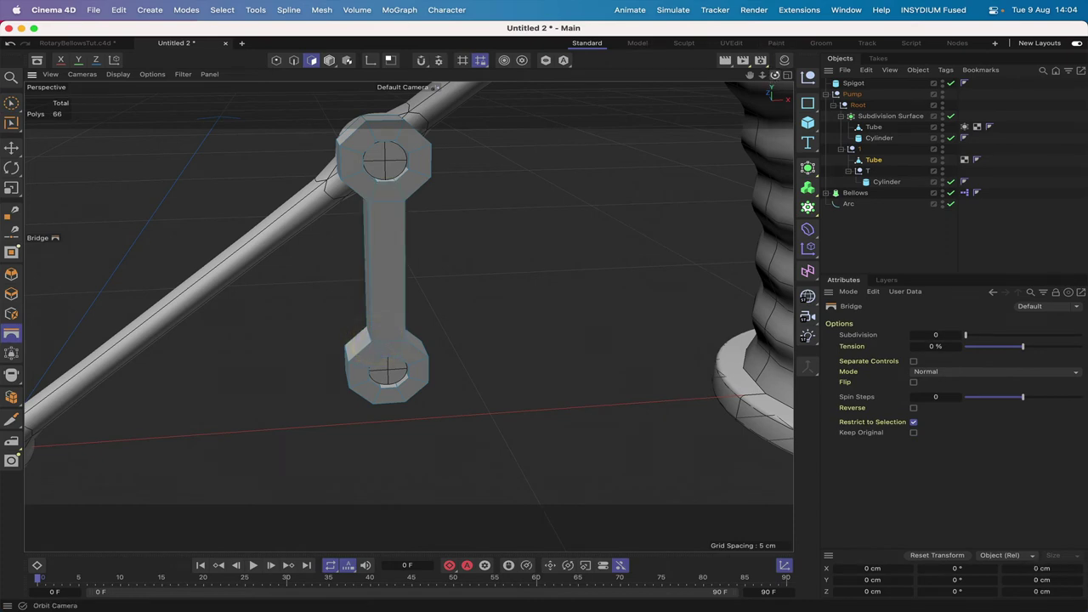
# Step: Place the bridged tube inside its own Subdivision Surface under null 1 to smooth the connecting rod
pyautogui.moveTo(774, 75); pyautogui.dragTo(731, 80)
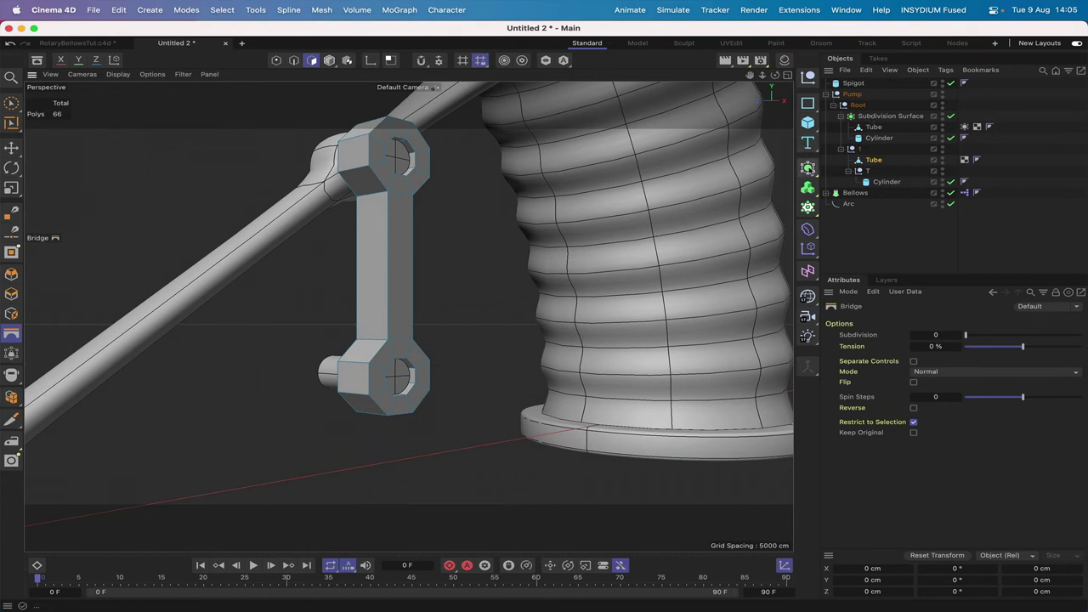
pyautogui.keyDown('alt'); pyautogui.click(809, 169); pyautogui.keyUp('alt')
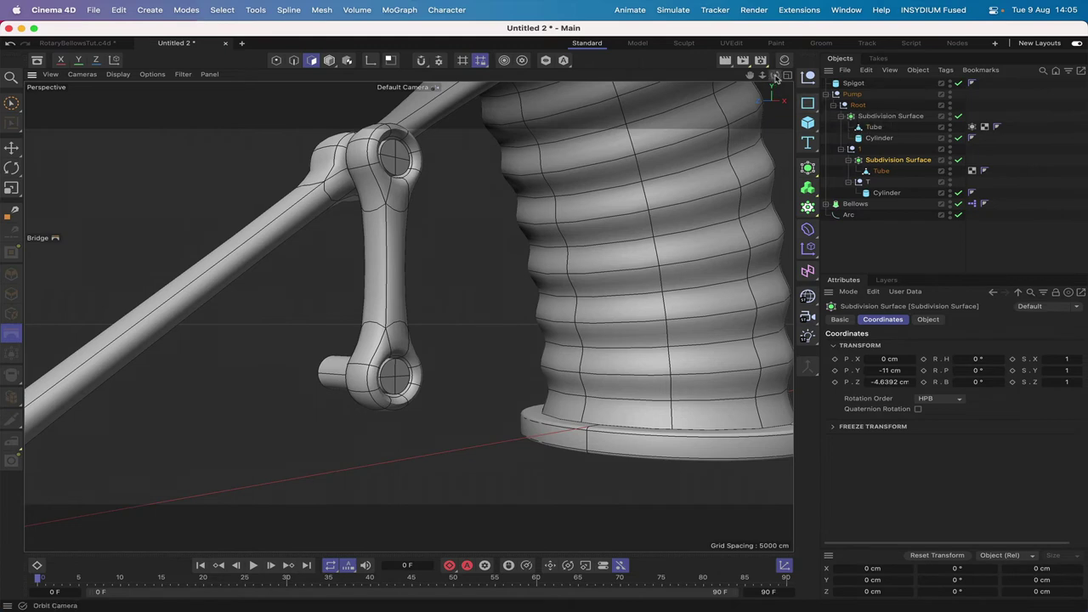
pyautogui.moveTo(775, 78); pyautogui.dragTo(907, 187)
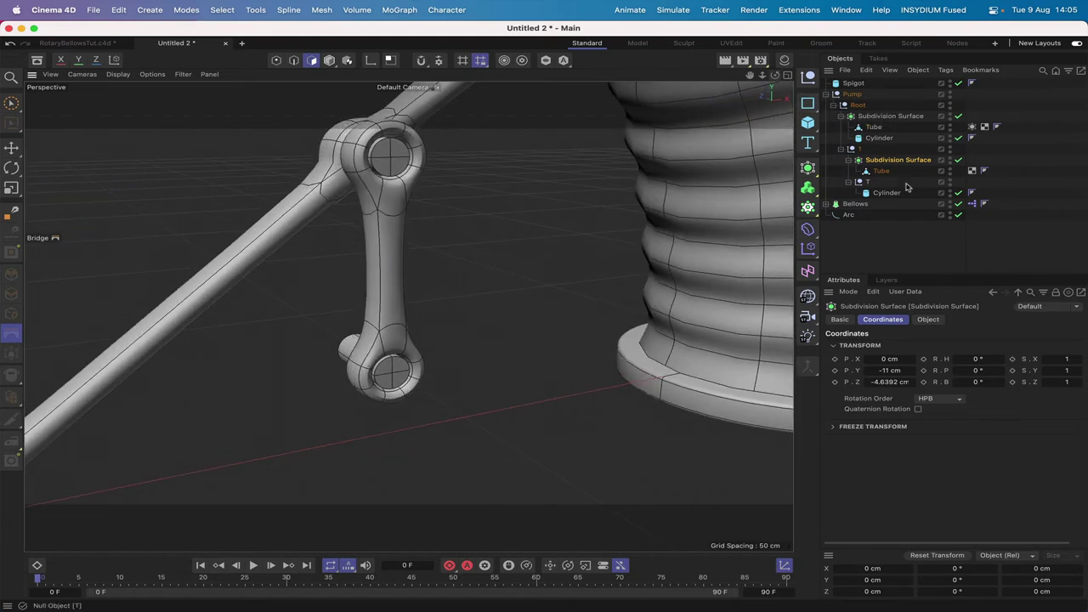
# Step: Select the front and back edge loops of both rod holes and sharpen them with subdivision surface weighting
pyautogui.click(882, 171)
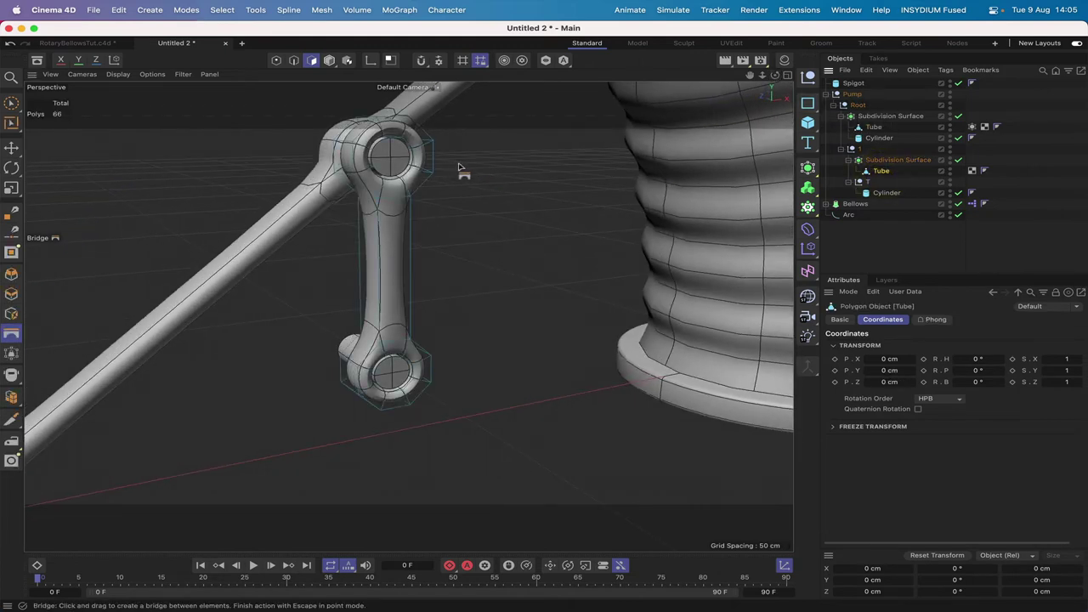
pyautogui.press('u')
pyautogui.press('l')
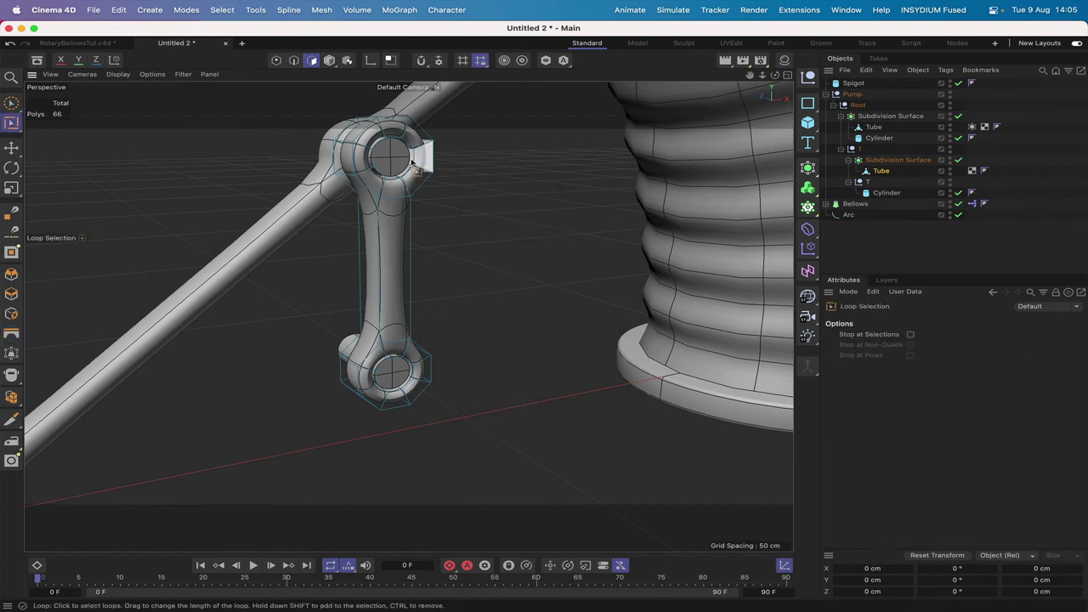
pyautogui.click(293, 60)
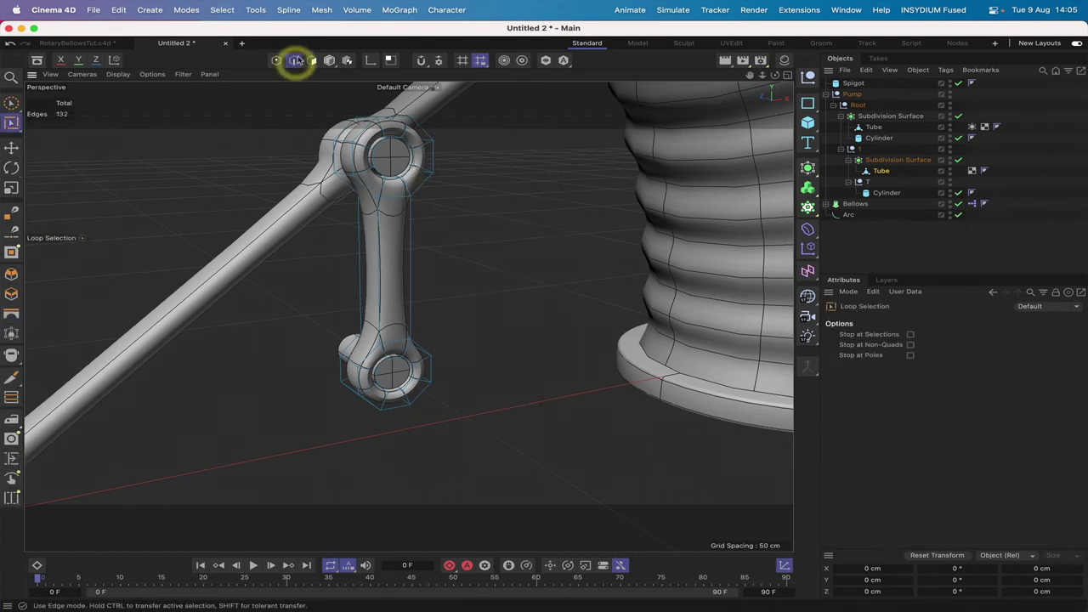
pyautogui.click(414, 158)
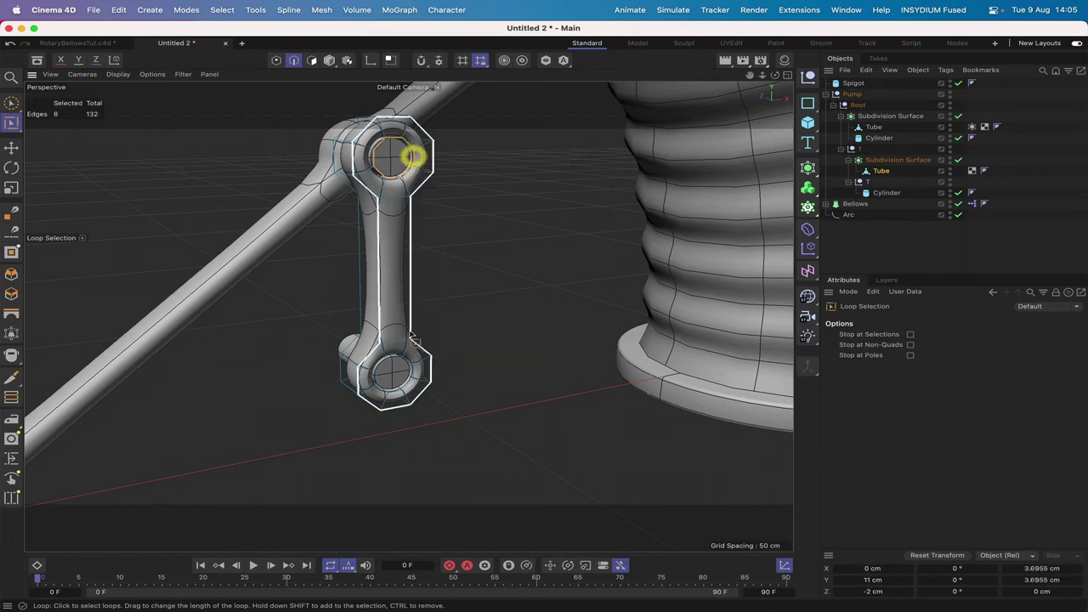
pyautogui.keyDown('shift'); pyautogui.click(408, 372); pyautogui.keyUp('shift')
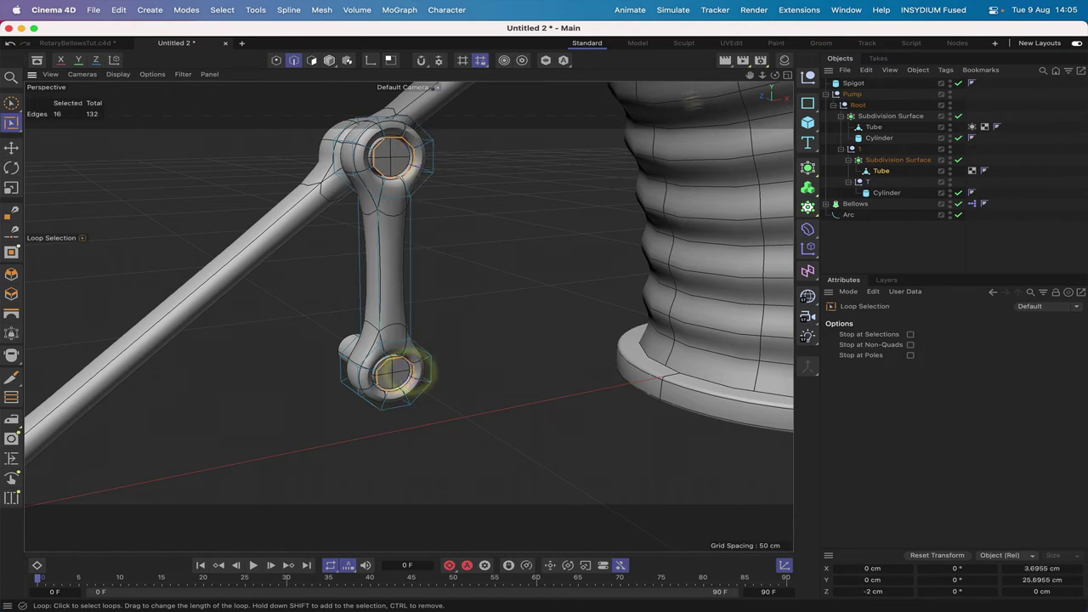
pyautogui.moveTo(775, 75); pyautogui.dragTo(701, 81)
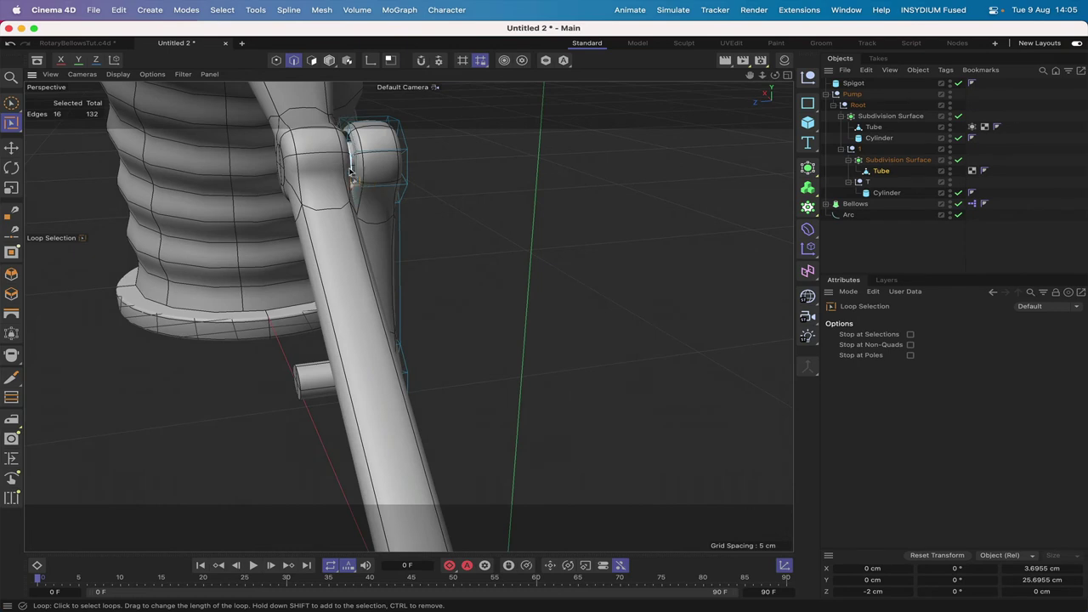
pyautogui.keyDown('shift'); pyautogui.click(349, 170); pyautogui.keyUp('shift')
pyautogui.moveTo(777, 78); pyautogui.dragTo(540, 318)
pyautogui.keyDown('shift'); pyautogui.click(355, 384); pyautogui.keyUp('shift')
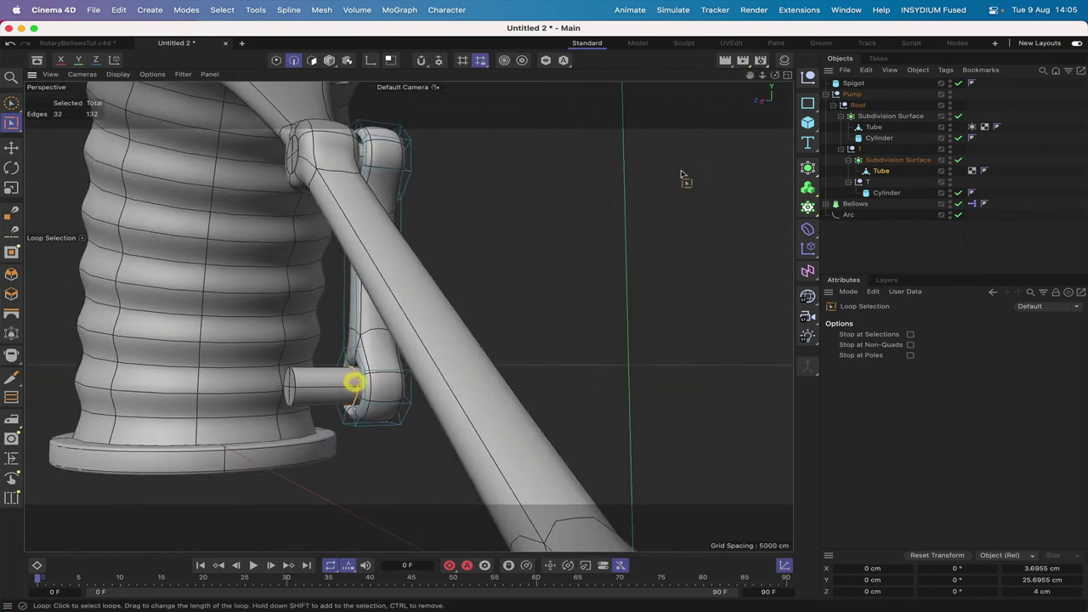
pyautogui.moveTo(774, 75); pyautogui.dragTo(646, 81)
pyautogui.moveTo(372, 273); pyautogui.dragTo(600, 272)
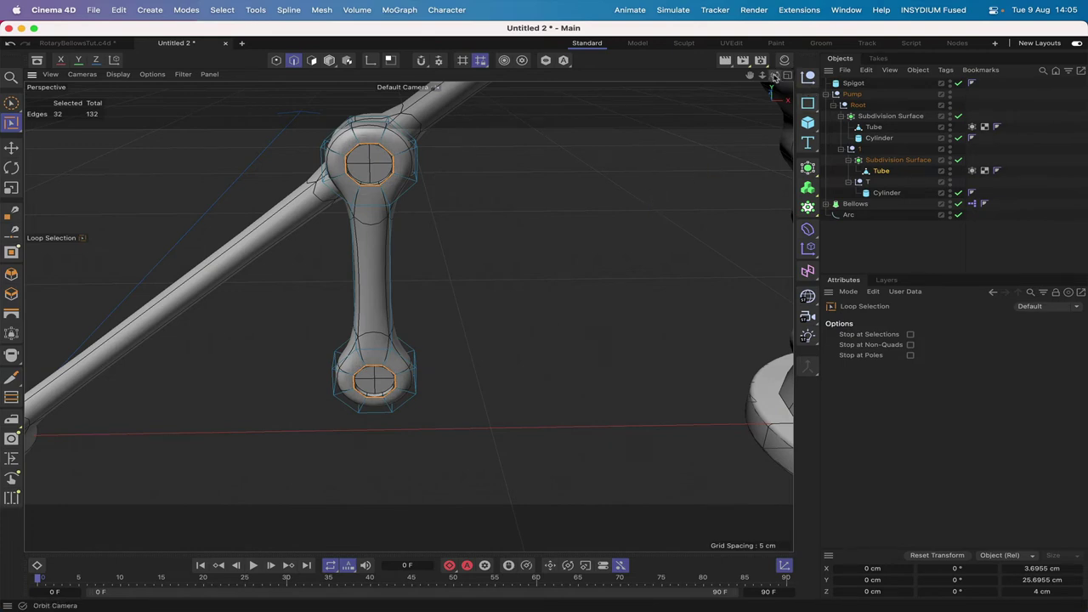
# Step: Select the edge loops where the shaft meets both rings and apply a subdivision weight of about 0.77
pyautogui.moveTo(774, 75); pyautogui.dragTo(615, 85)
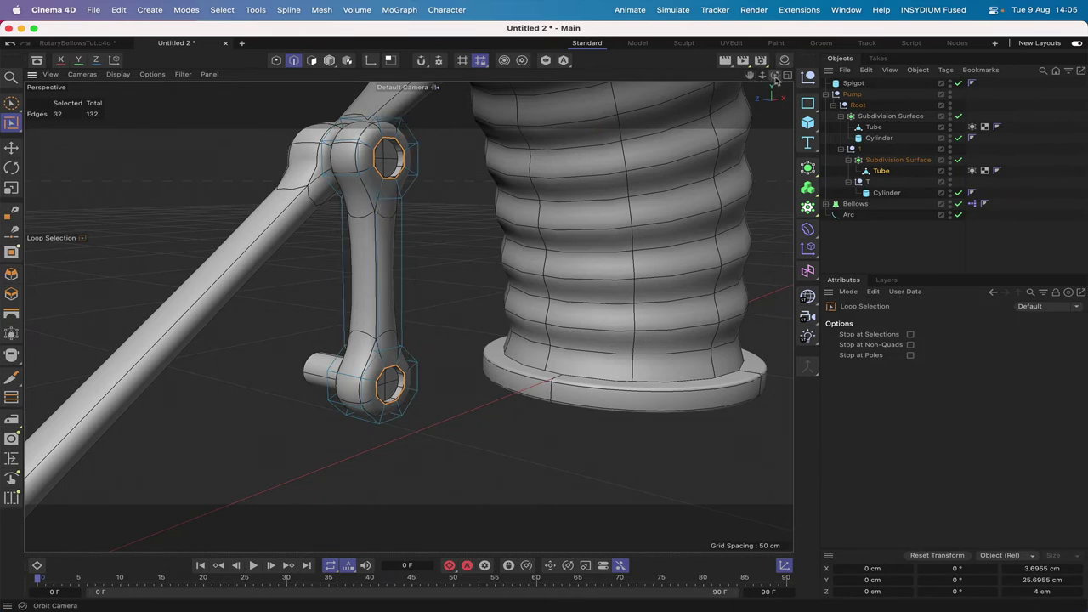
pyautogui.moveTo(775, 79); pyautogui.dragTo(748, 111)
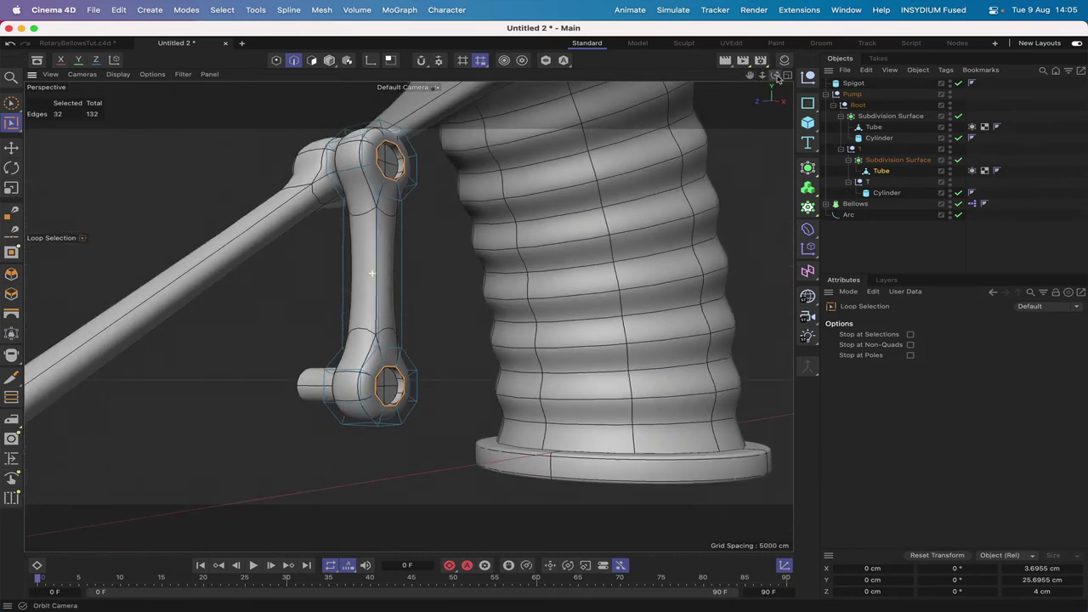
pyautogui.click(378, 196)
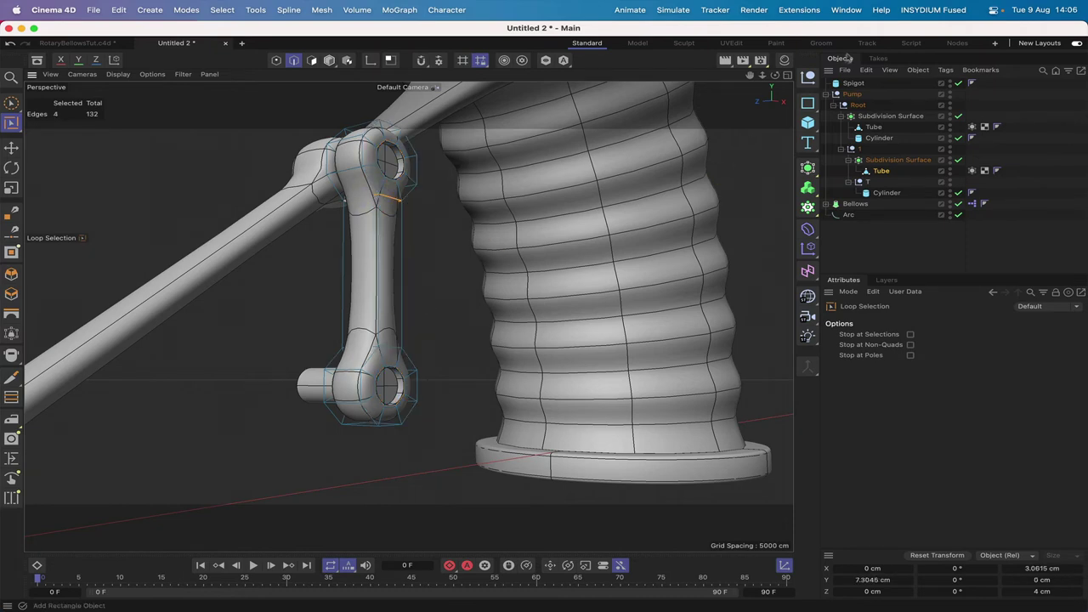
pyautogui.moveTo(775, 74); pyautogui.dragTo(765, 97)
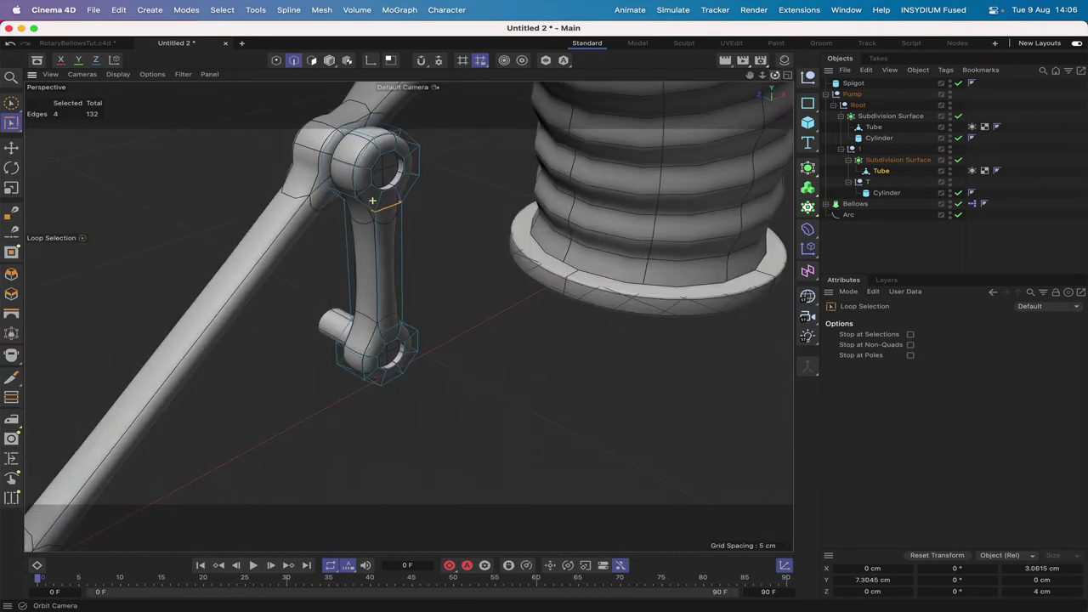
pyautogui.keyDown('shift'); pyautogui.click(375, 330); pyautogui.keyUp('shift')
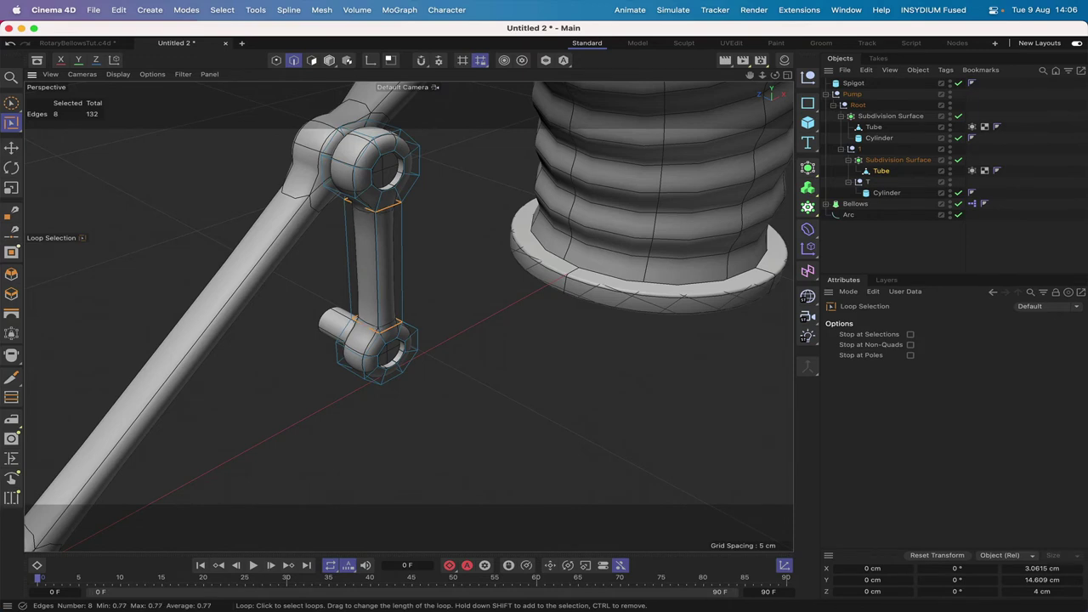
pyautogui.moveTo(775, 76); pyautogui.dragTo(605, 89)
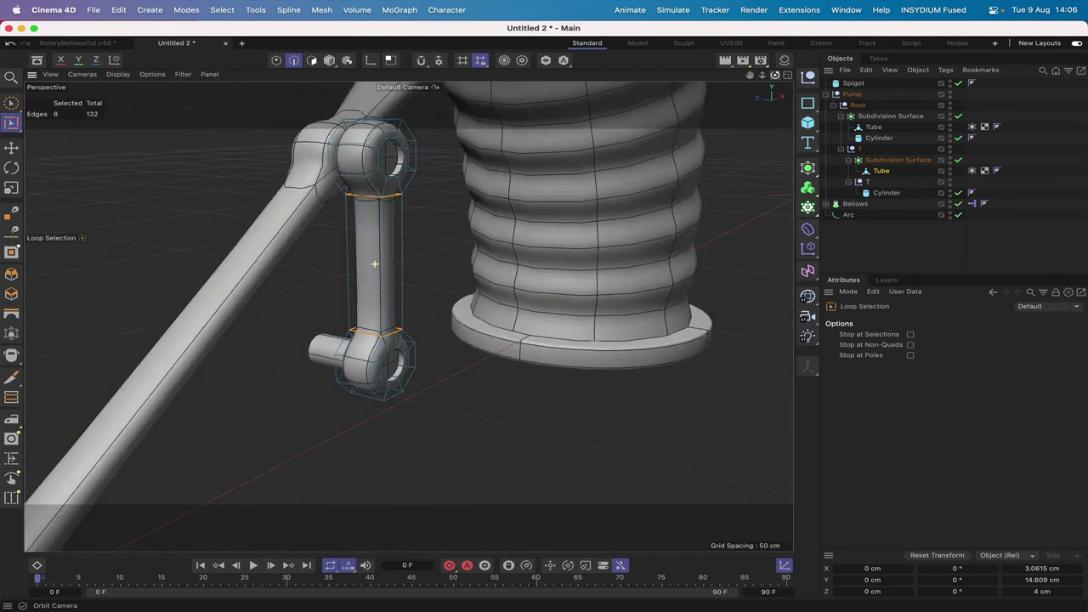
# Step: Set the height of both pin cylinders, under the upper Subdivision Surface and under null T, to 10 cm
pyautogui.click(878, 138)
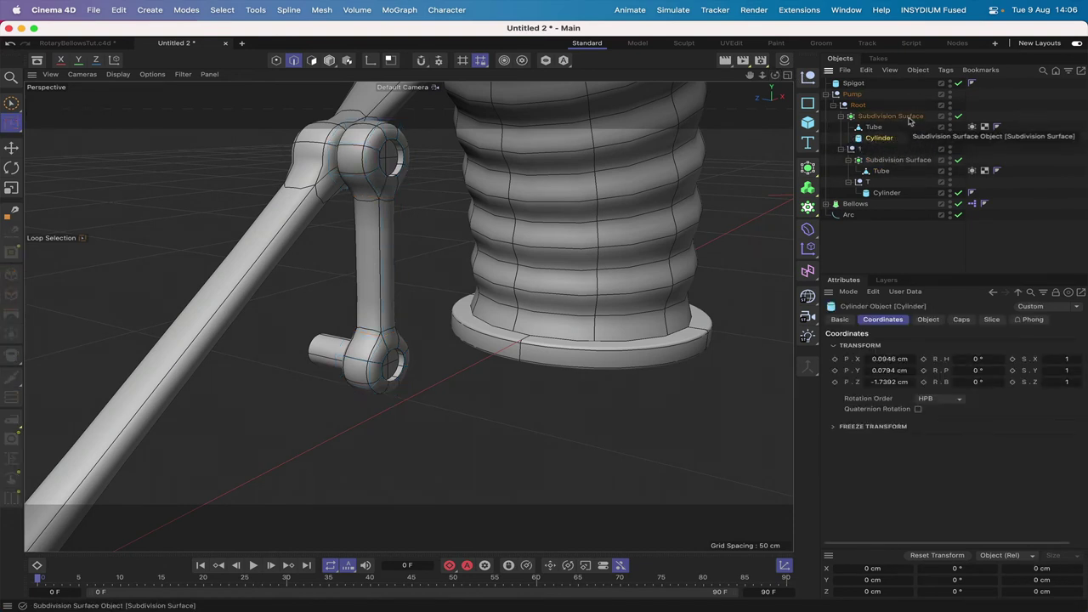
pyautogui.keyDown('super'); pyautogui.click(887, 193); pyautogui.keyUp('super')
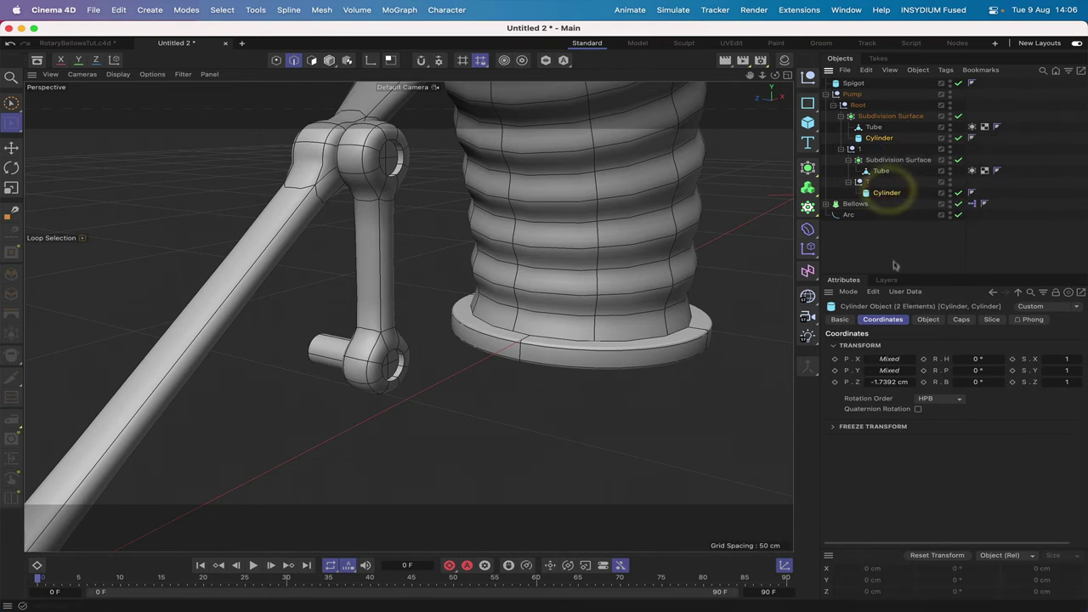
pyautogui.click(930, 320)
pyautogui.doubleClick(931, 357)
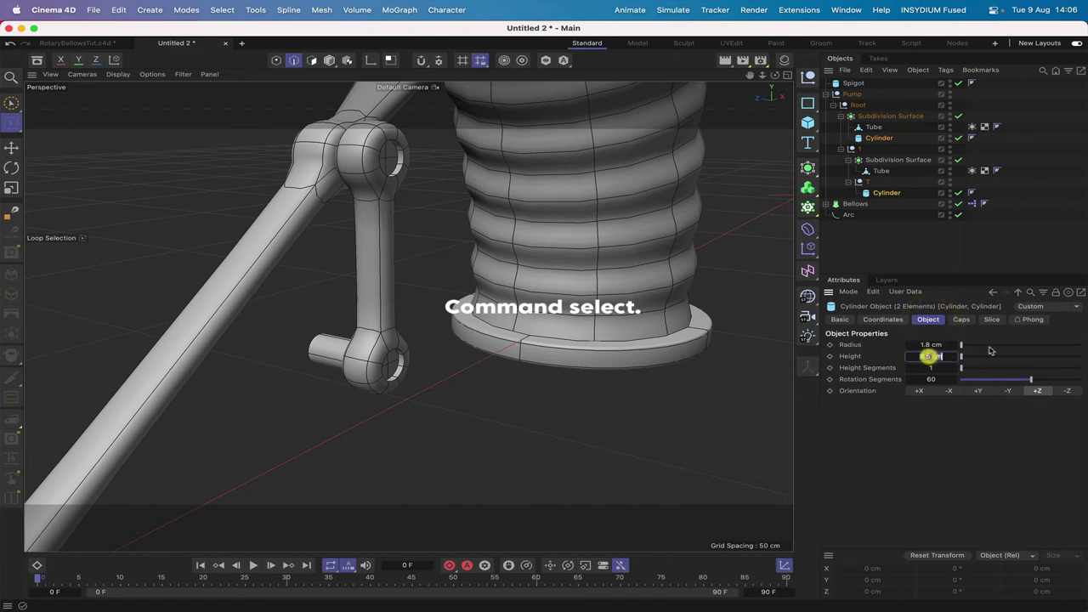
pyautogui.write('10')
pyautogui.press('Return')
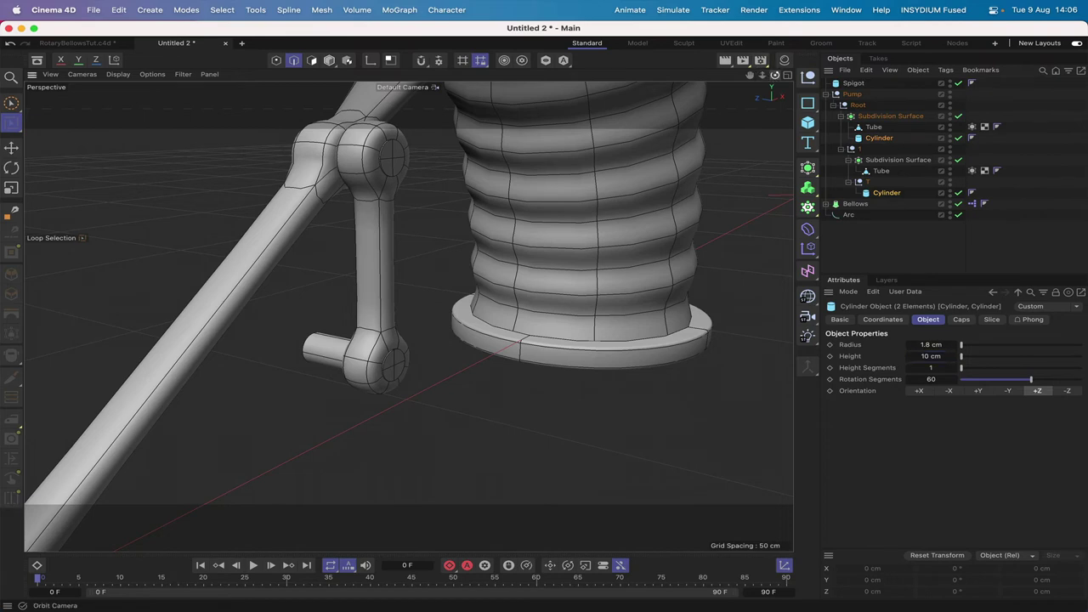
# Step: Shift both pin cylinders slightly along Z so their ends protrude from the connecting rod's outer face
pyautogui.moveTo(775, 75); pyautogui.dragTo(728, 78)
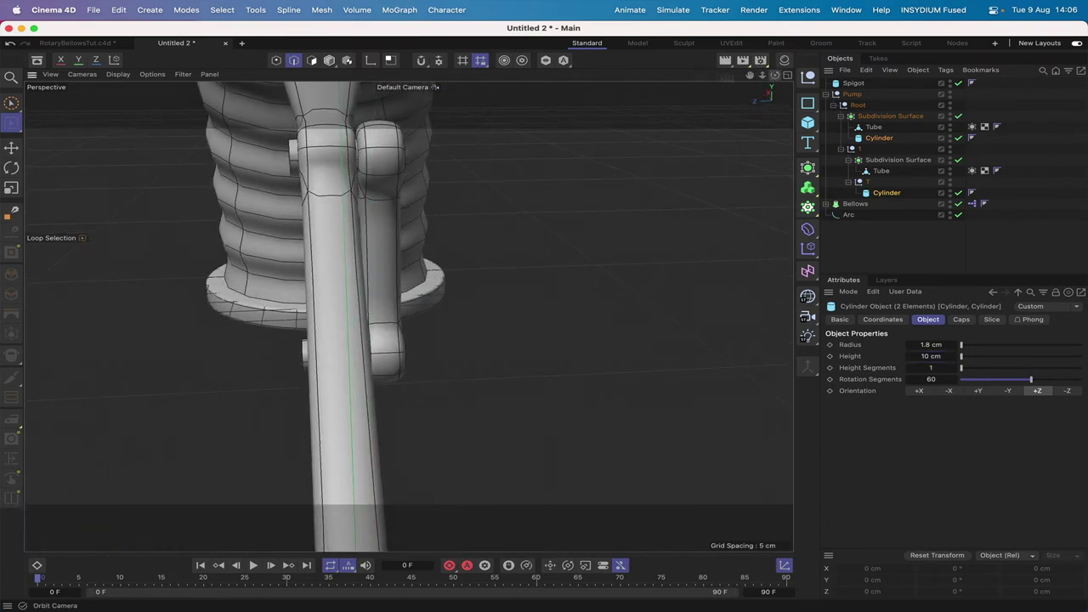
pyautogui.click(11, 147)
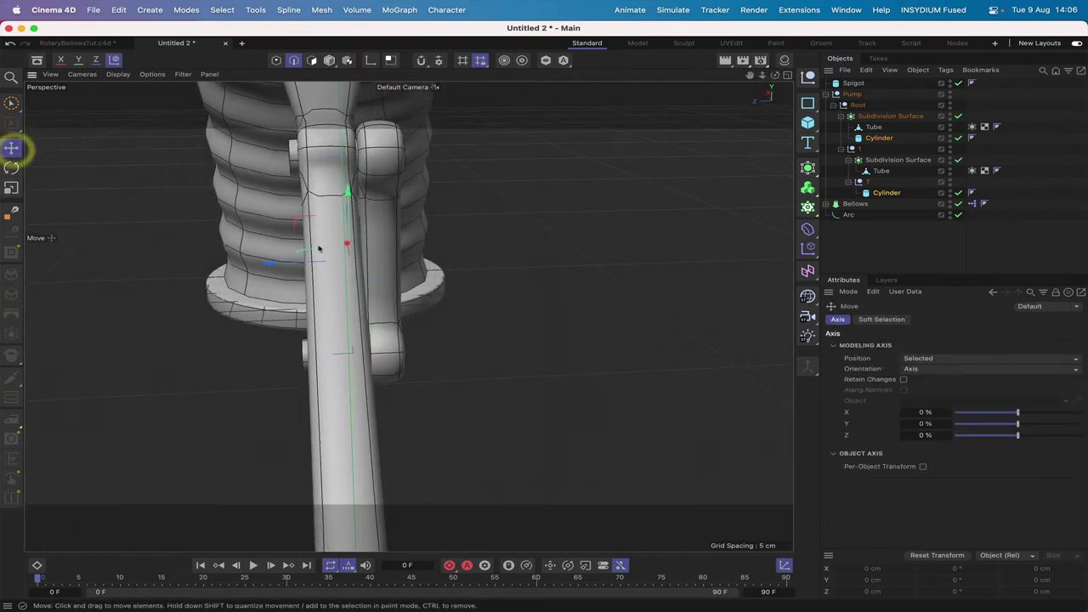
pyautogui.moveTo(294, 264); pyautogui.dragTo(292, 260)
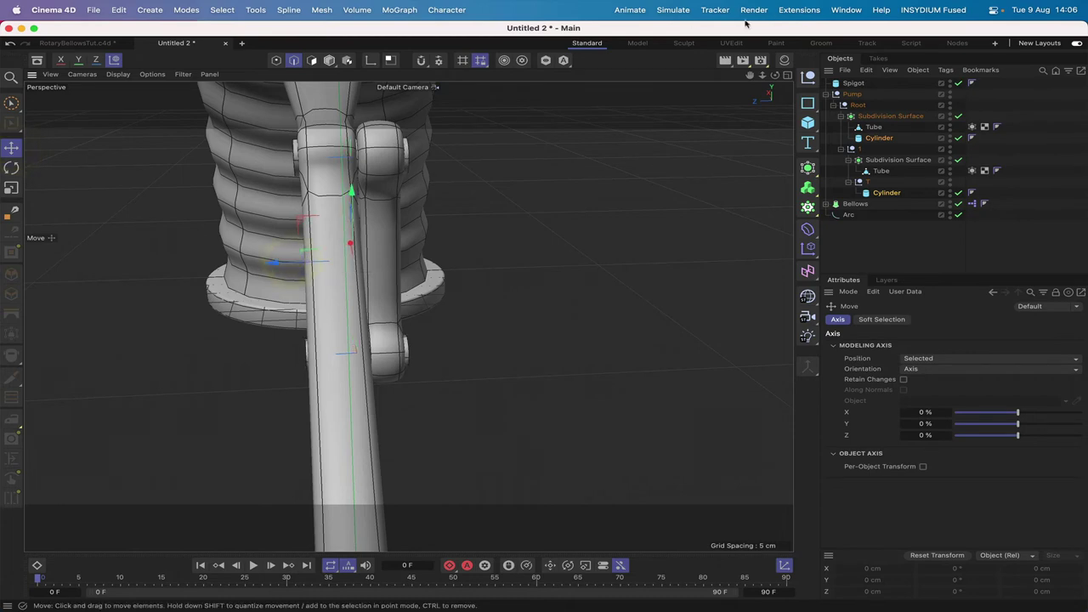
pyautogui.moveTo(776, 77); pyautogui.dragTo(354, 260)
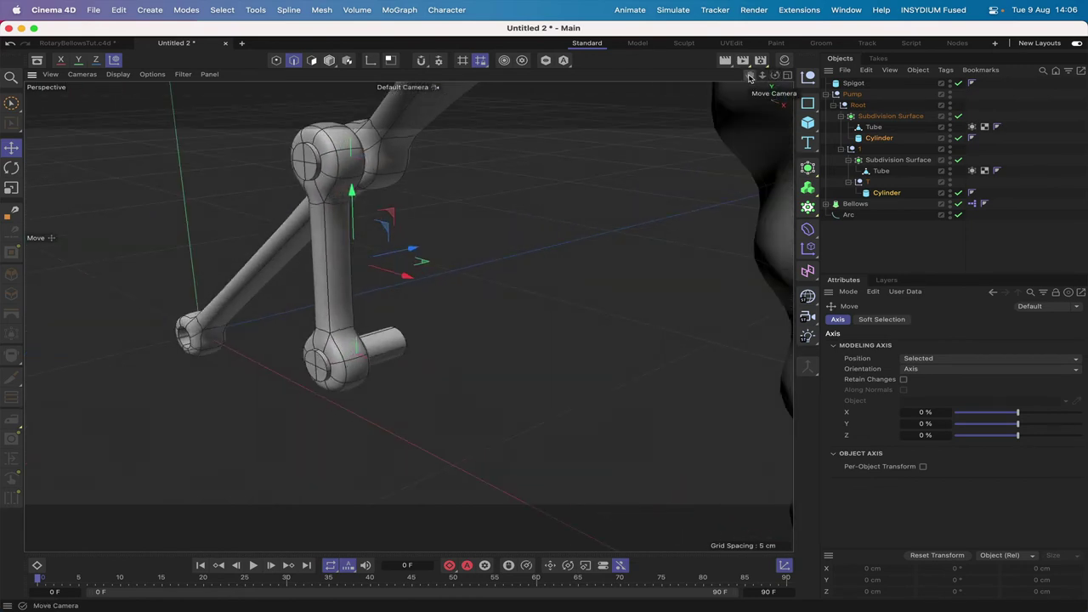
pyautogui.moveTo(750, 76); pyautogui.dragTo(799, 80)
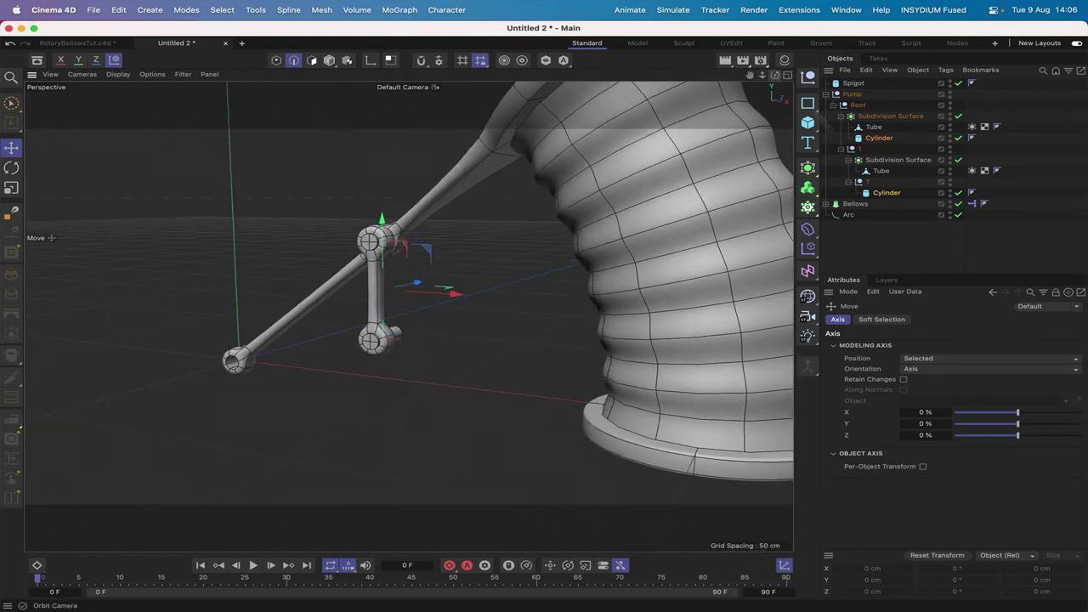
# Step: Move the lower pin cylinder out of null T to the top level of the object hierarchy, just above Bellows
pyautogui.click(885, 194)
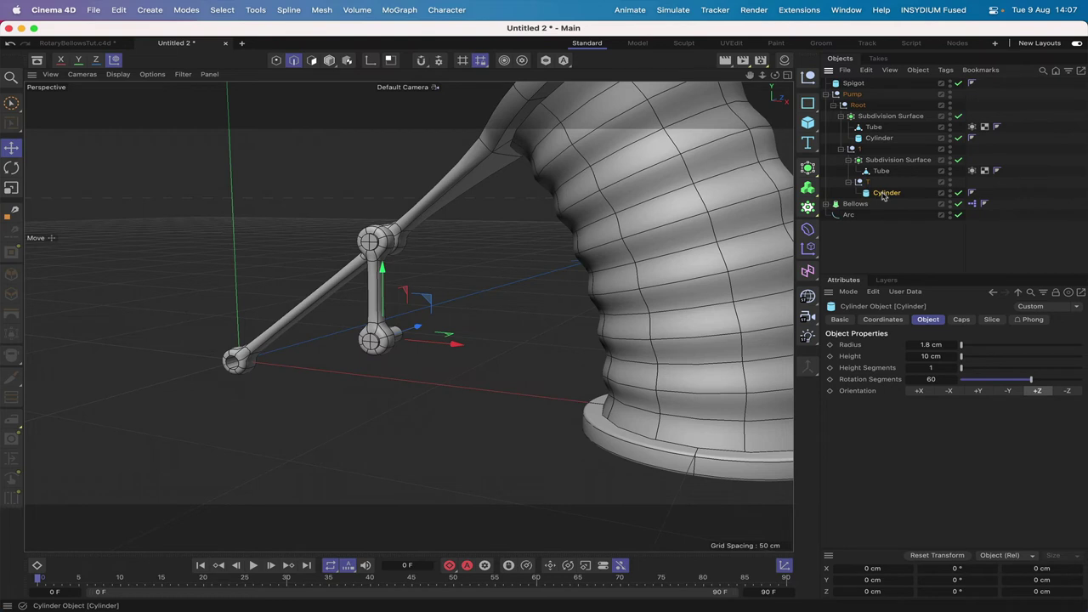
pyautogui.moveTo(884, 196); pyautogui.dragTo(845, 204)
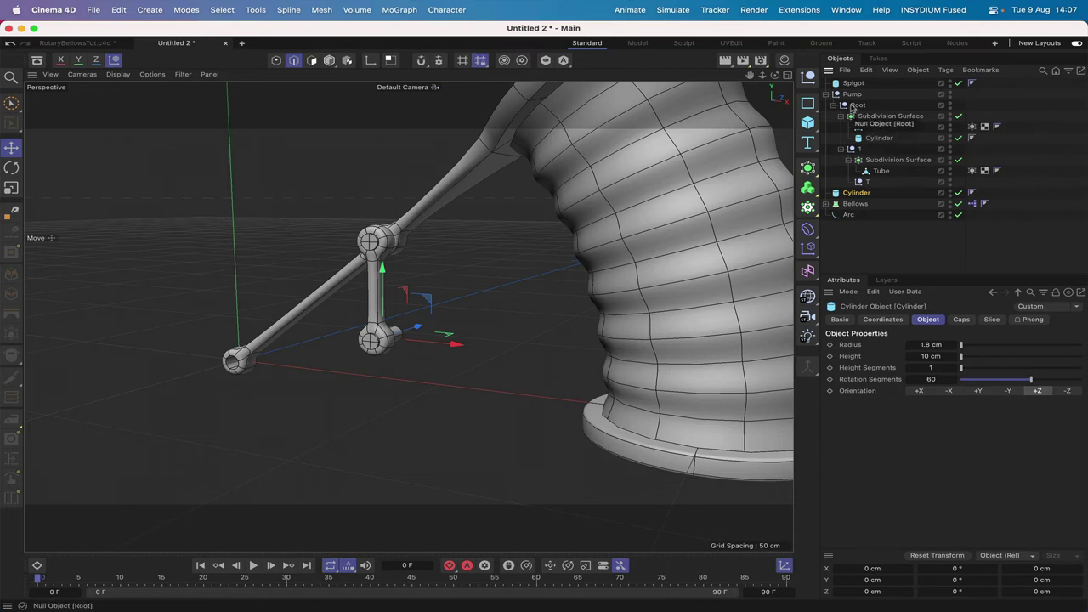
pyautogui.click(848, 160)
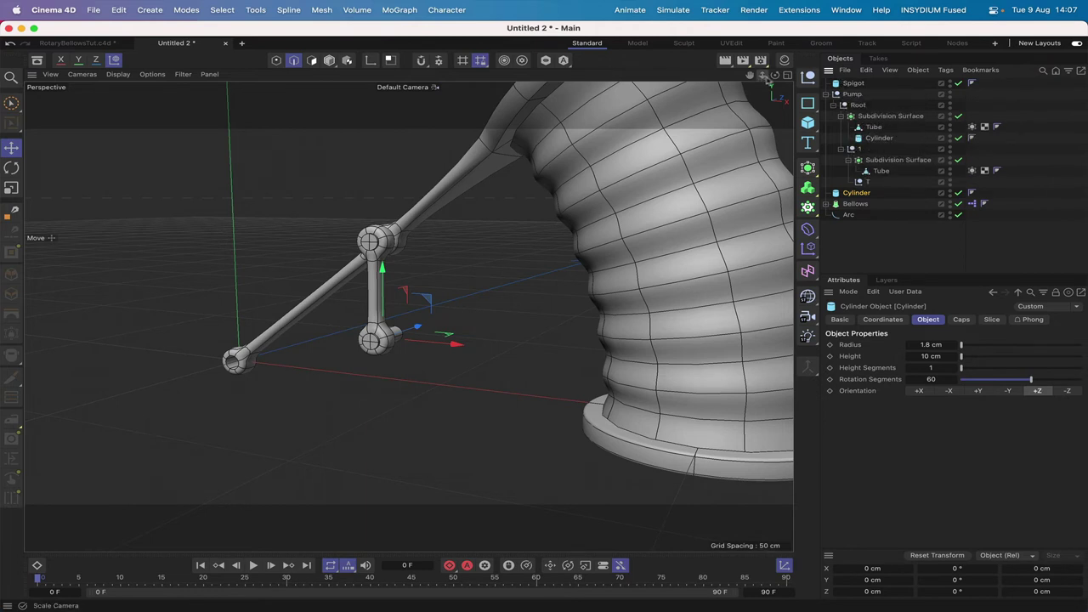
pyautogui.click(687, 98)
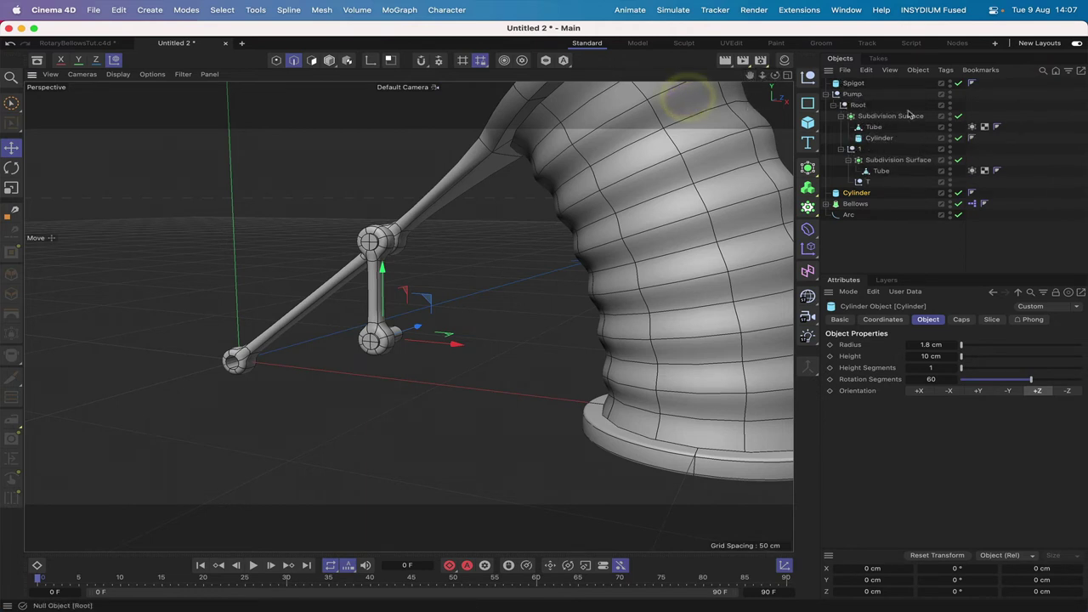
# Step: Add an IK rigging tag to the Root null of the pump linkage
pyautogui.click(860, 105)
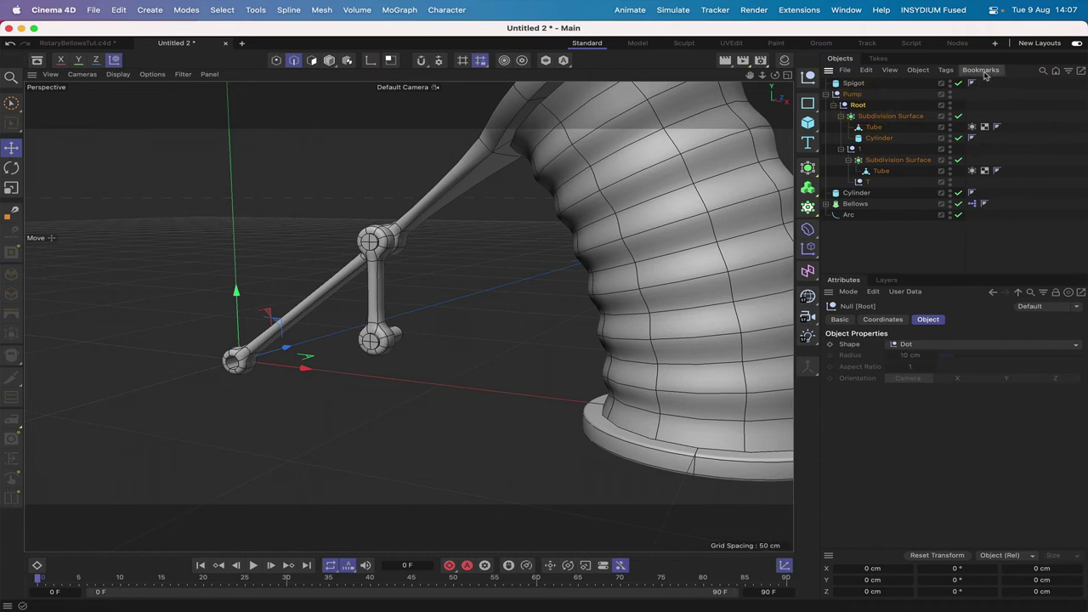
pyautogui.click(946, 69)
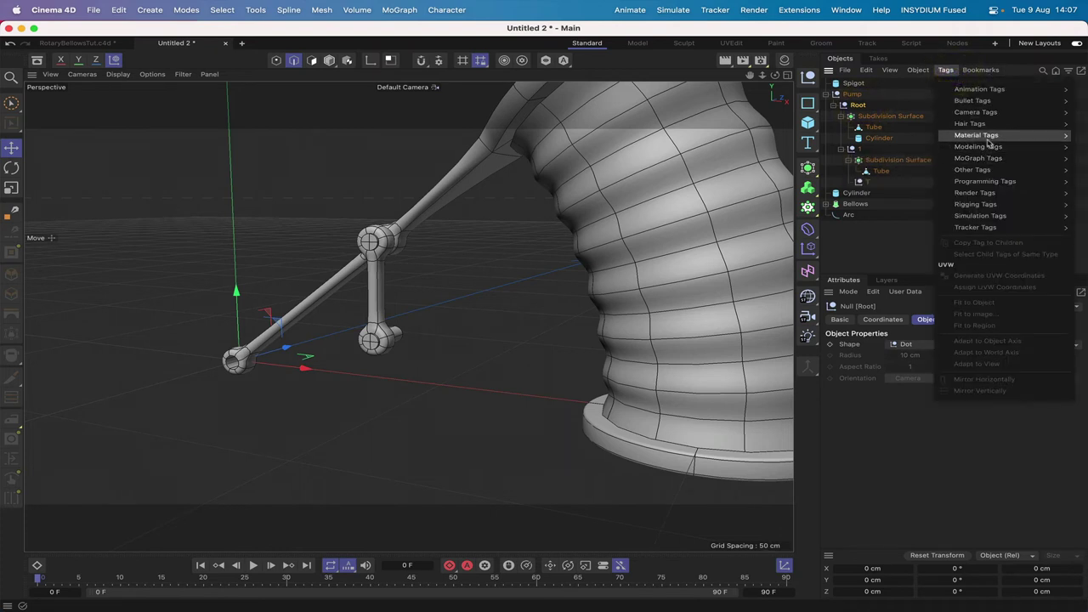
pyautogui.moveTo(990, 194)
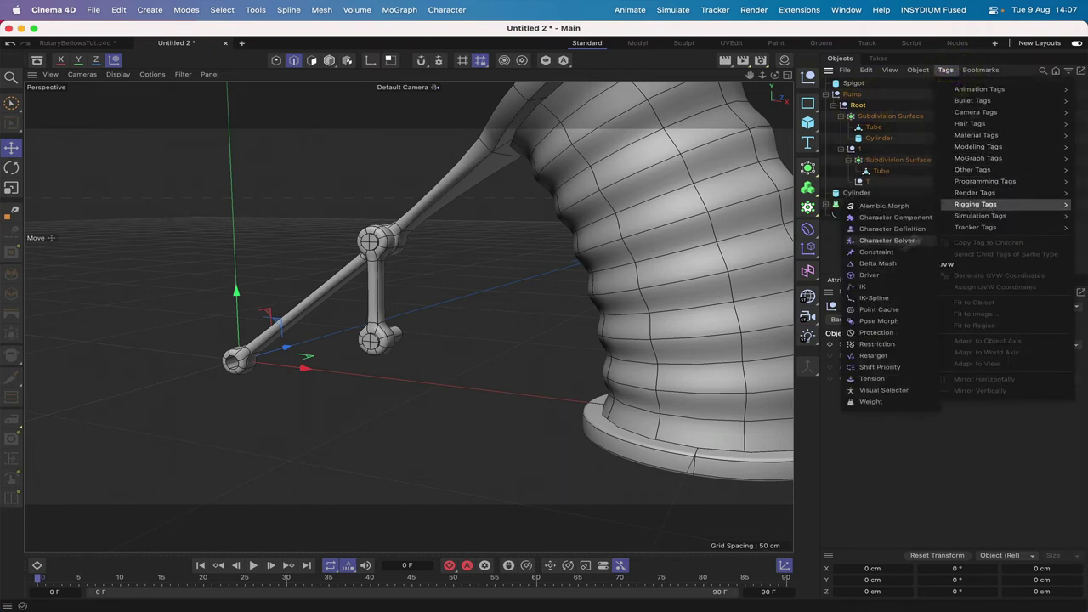
pyautogui.click(876, 290)
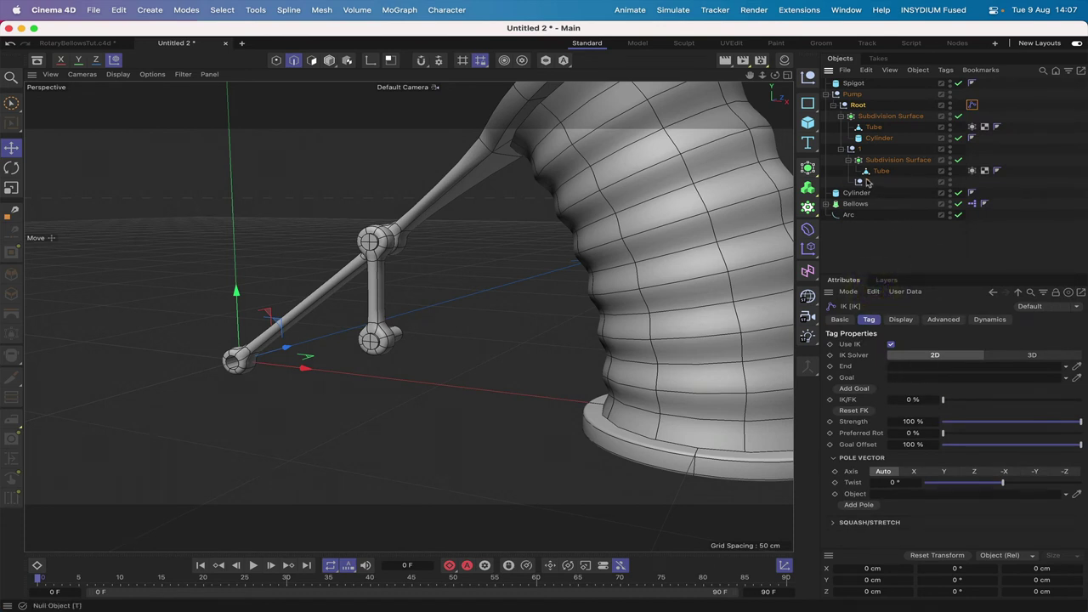
# Step: Assign null T as the IK tag's end with a new goal, and try moving the goal vertically
pyautogui.click(913, 365)
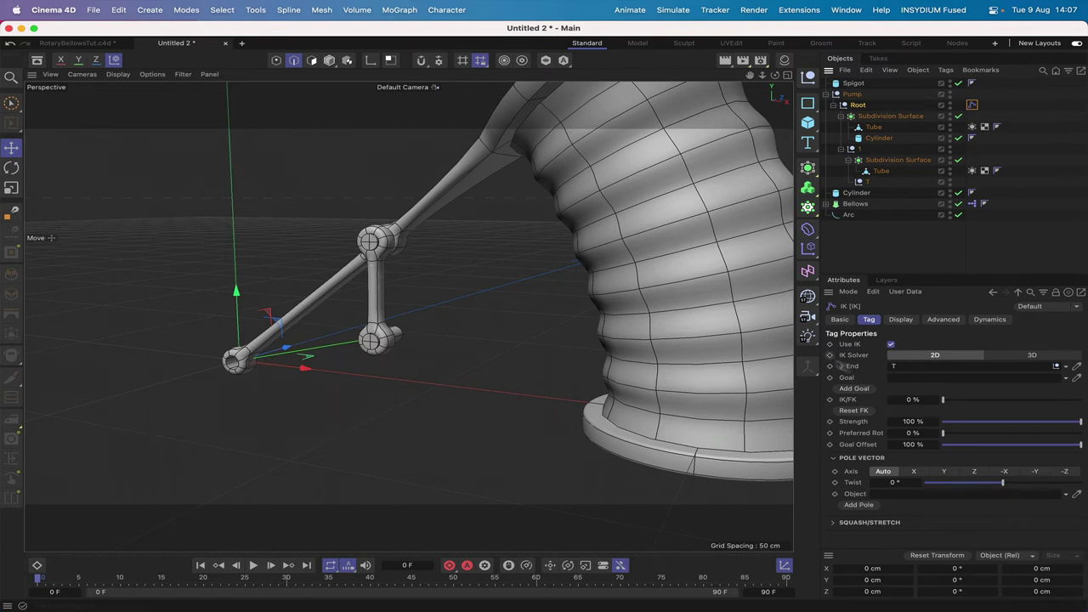
pyautogui.click(855, 389)
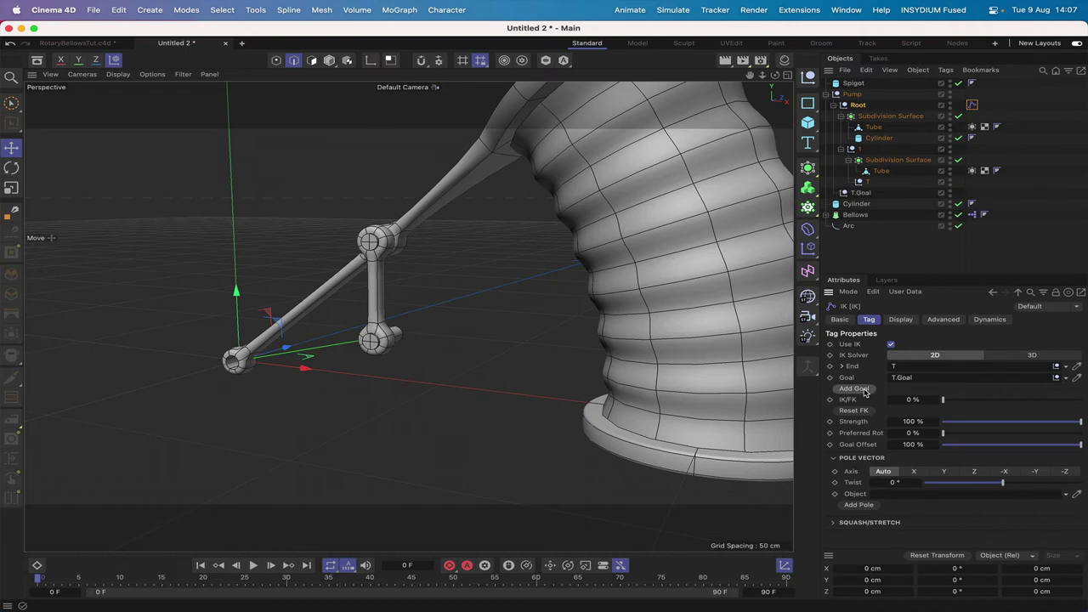
pyautogui.click(861, 193)
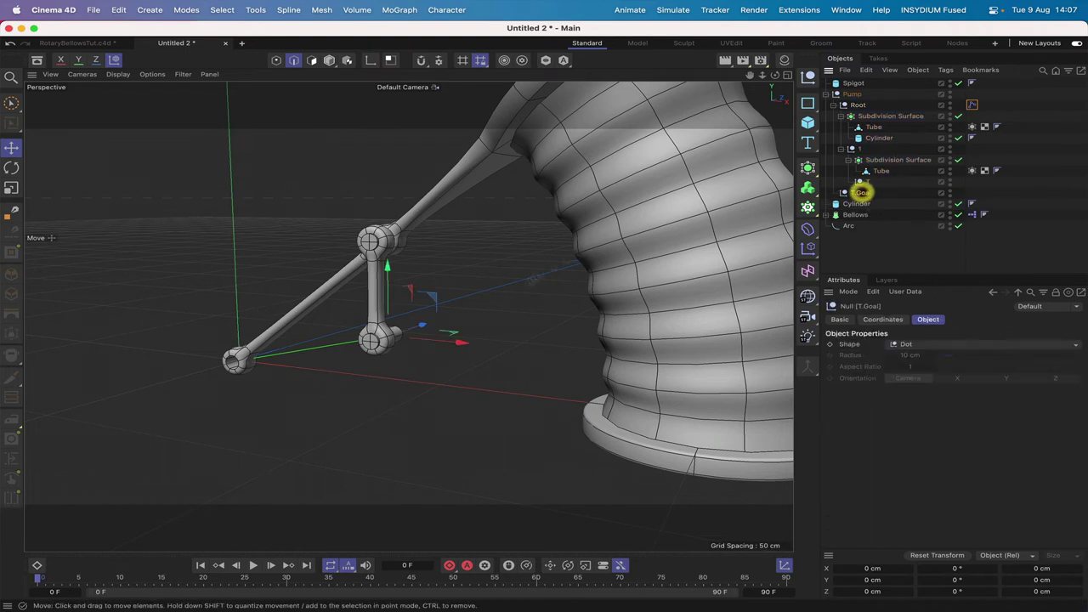
pyautogui.moveTo(388, 270)
pyautogui.mouseDown()
pyautogui.moveTo(389, 289)
pyautogui.moveTo(388, 248)
pyautogui.moveTo(388, 310)
pyautogui.moveTo(389, 255)
pyautogui.moveTo(385, 287)
pyautogui.moveTo(388, 255)
pyautogui.moveTo(390, 281)
pyautogui.moveTo(388, 258)
pyautogui.moveTo(388, 269)
pyautogui.mouseUp()
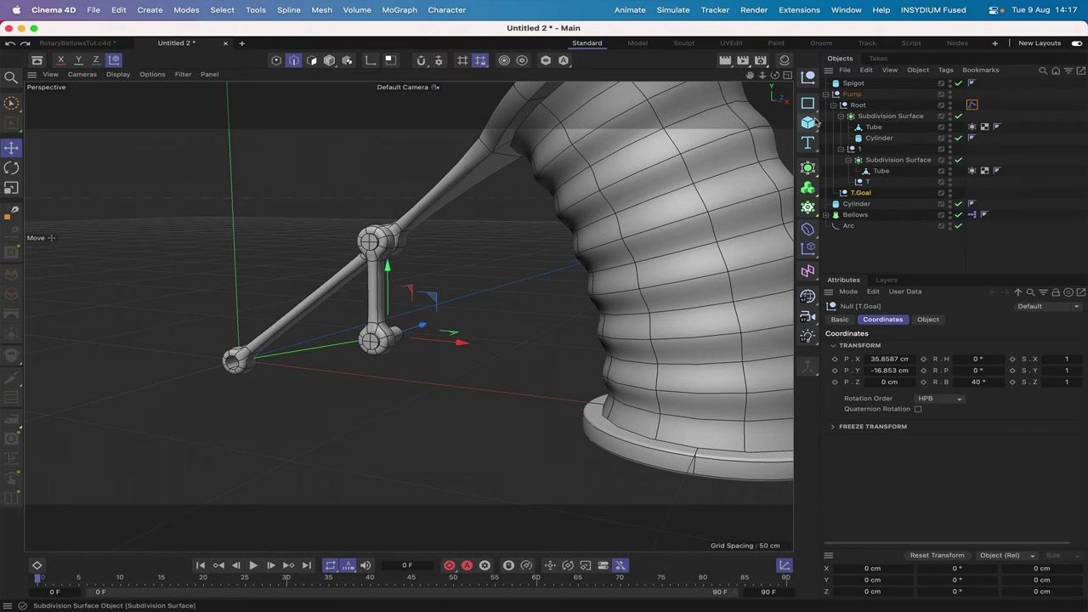
# Step: Add a Tube primitive to the scene and orient it along +Z
pyautogui.click(815, 123)
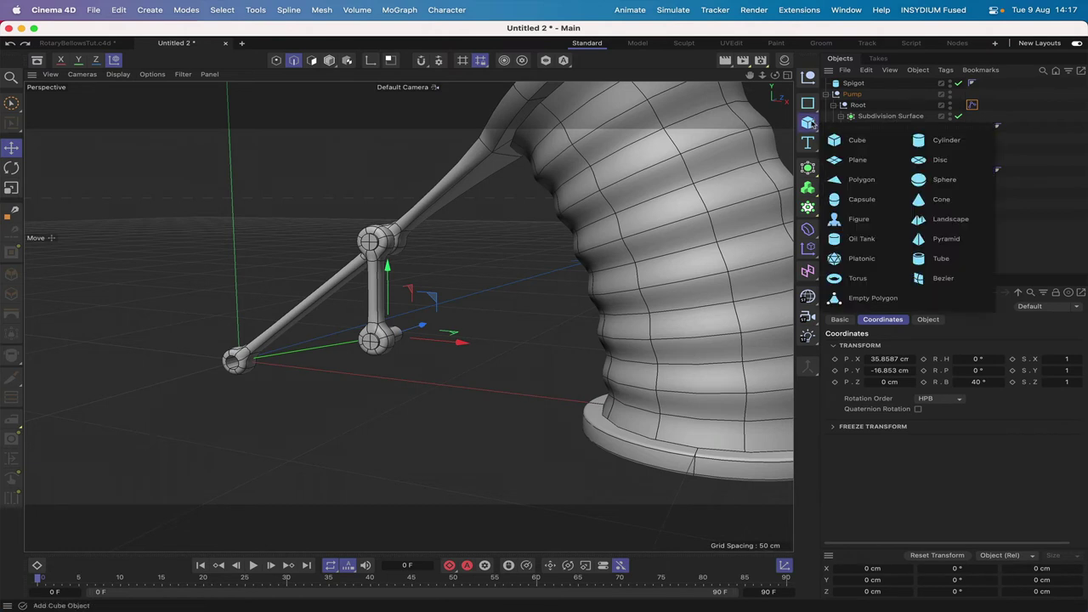
pyautogui.click(939, 263)
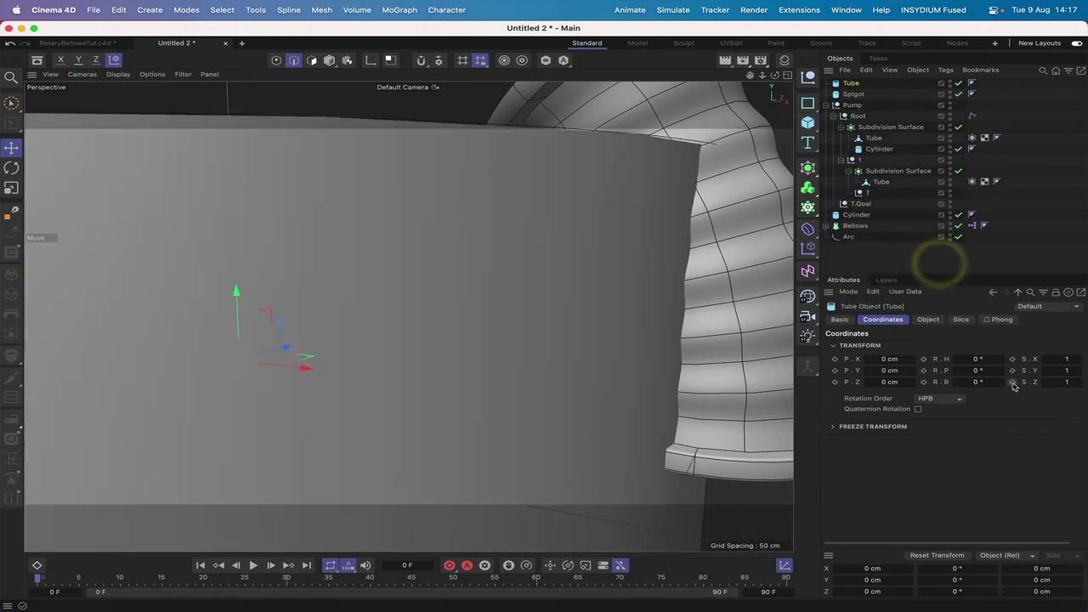
pyautogui.click(927, 320)
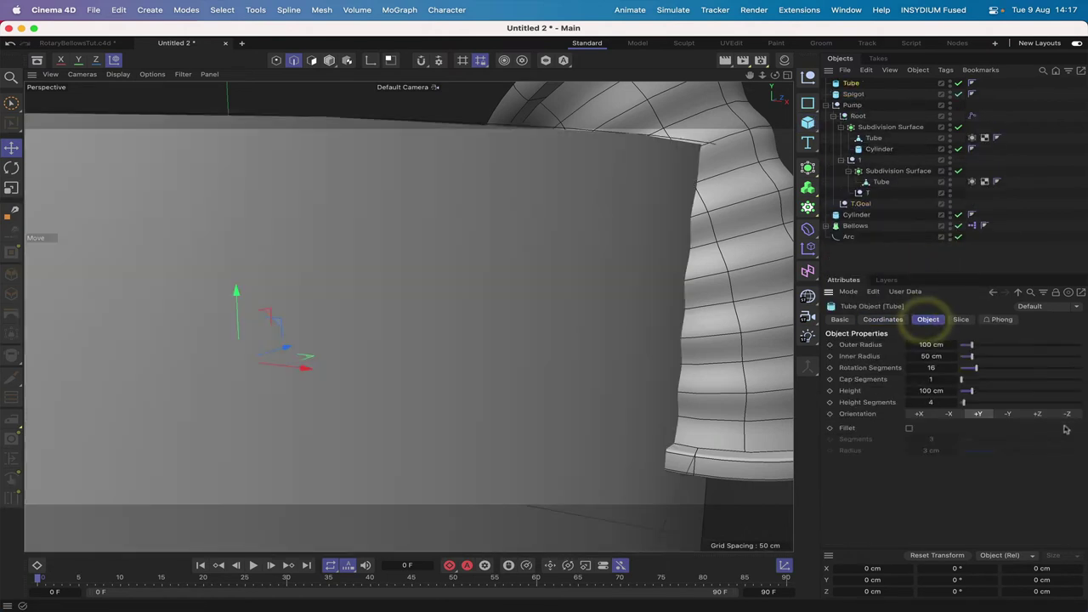
pyautogui.click(1039, 415)
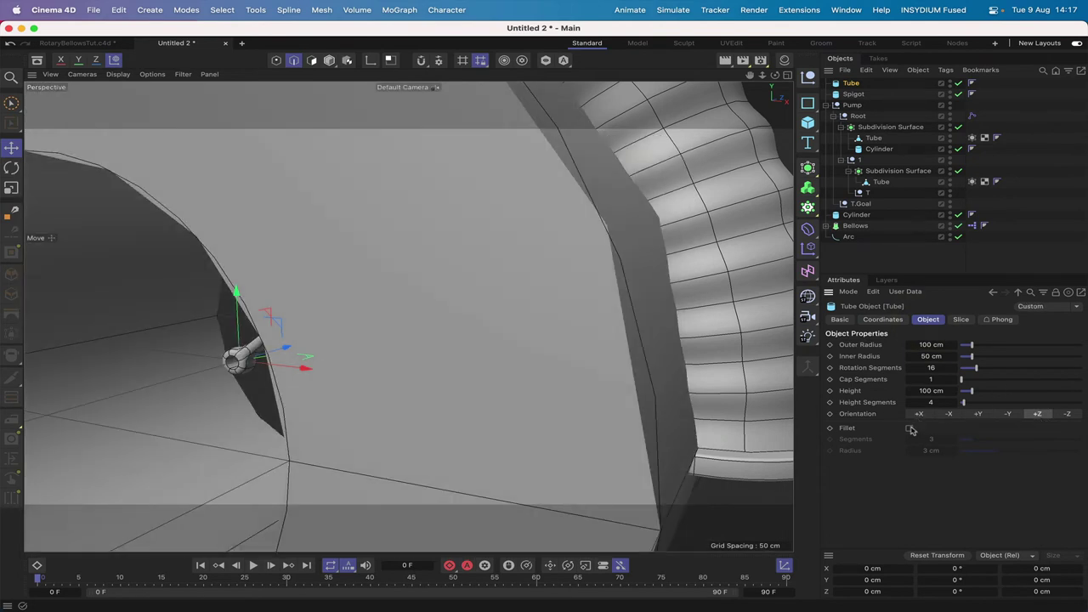
# Step: Set the tube to 4 cm outer radius, 2 cm inner radius, 8 rotation segments, 5 cm height and 1 height segment
pyautogui.click(931, 345)
pyautogui.write('4')
pyautogui.click(930, 356)
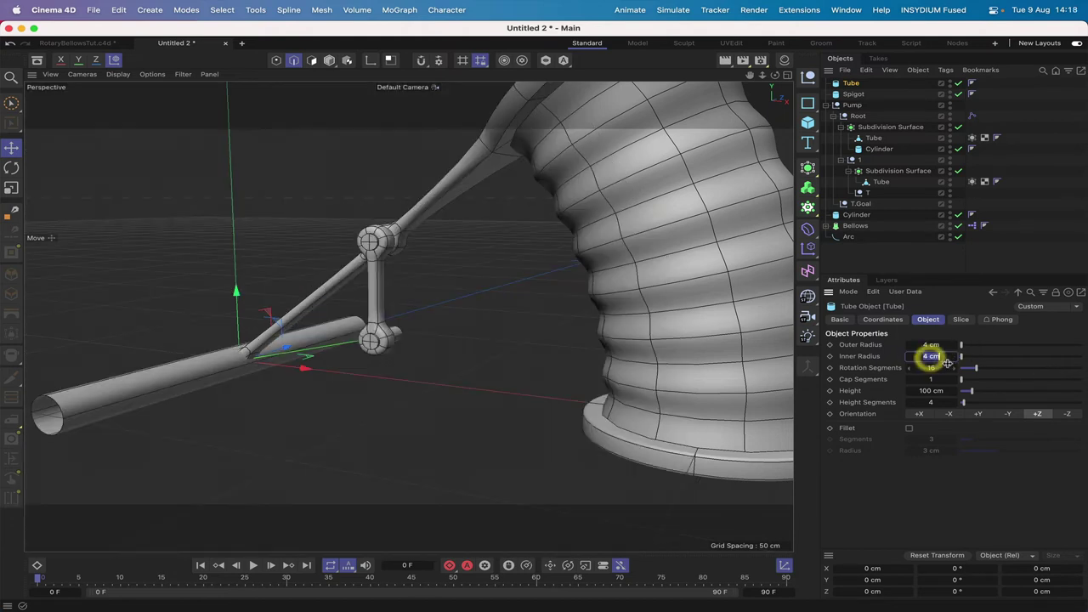
pyautogui.write('2')
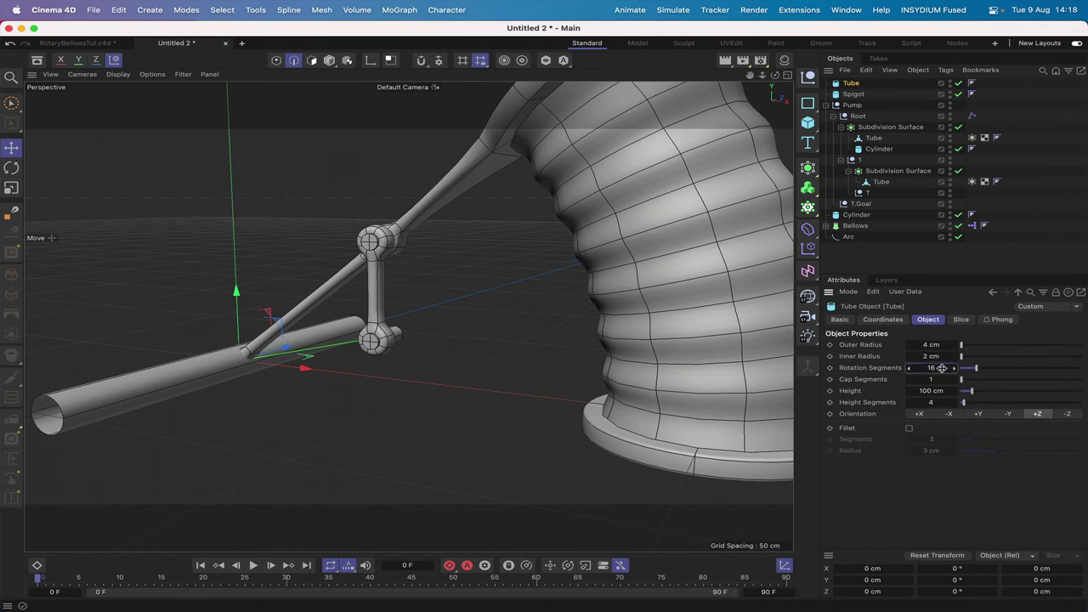
pyautogui.click(942, 367)
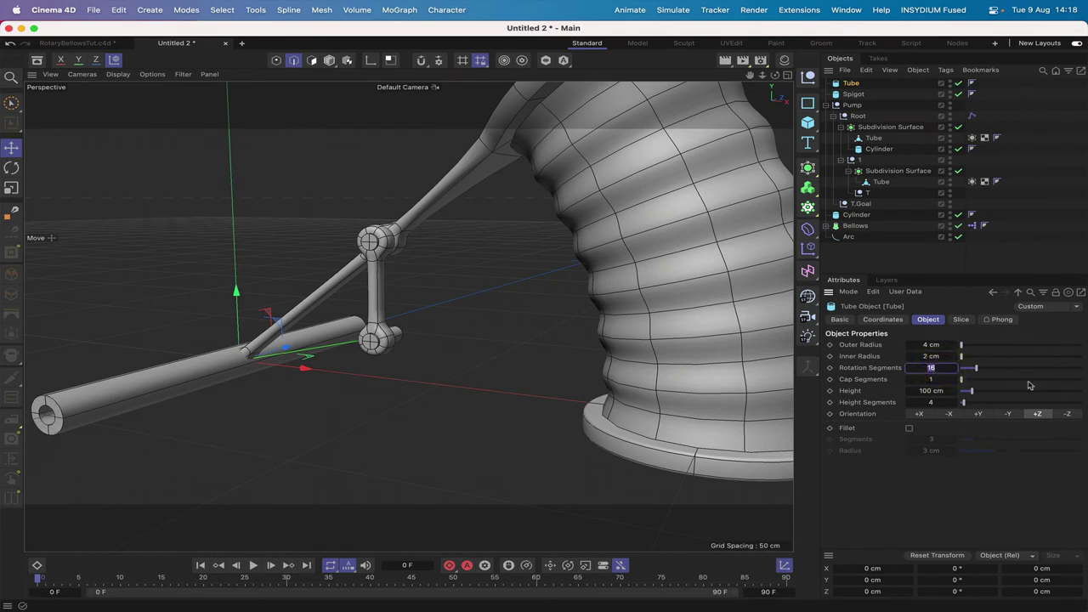
pyautogui.write('8')
pyautogui.click(933, 391)
pyautogui.write('5')
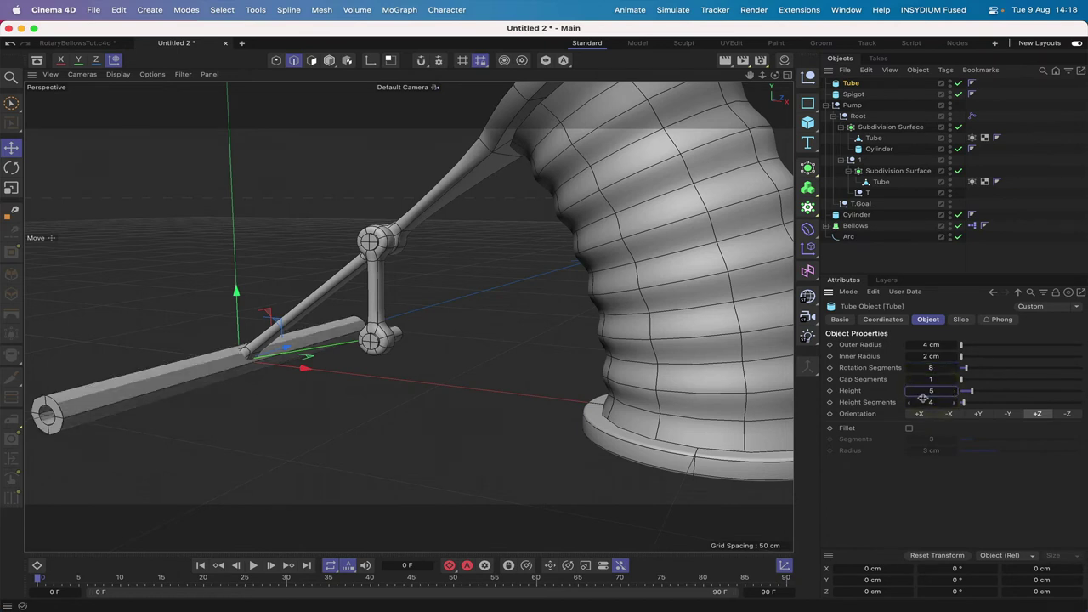
pyautogui.click(935, 402)
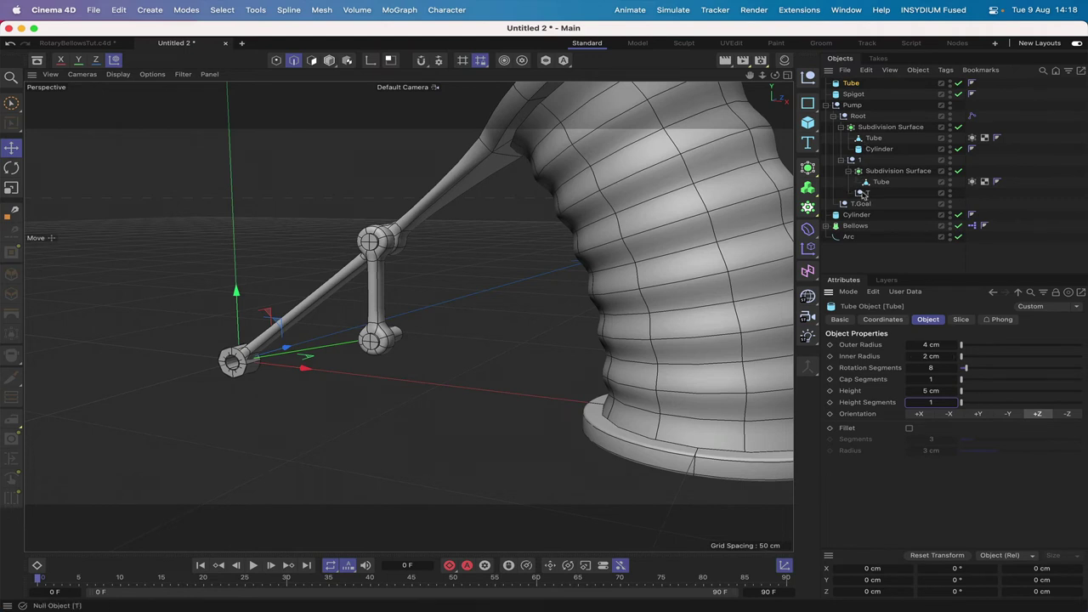
# Step: Align the tube with null T by nesting it there and zeroing its X and Y position, and return it to the hierarchy's top level
pyautogui.moveTo(851, 83); pyautogui.dragTo(867, 194)
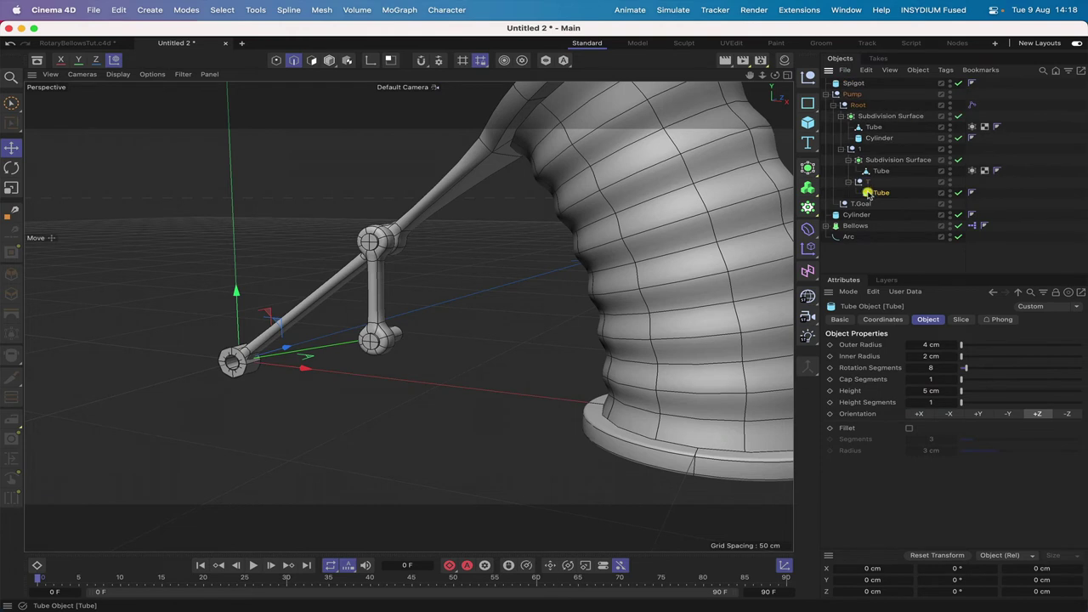
pyautogui.click(882, 319)
pyautogui.doubleClick(899, 359)
pyautogui.write('0')
pyautogui.press('Return')
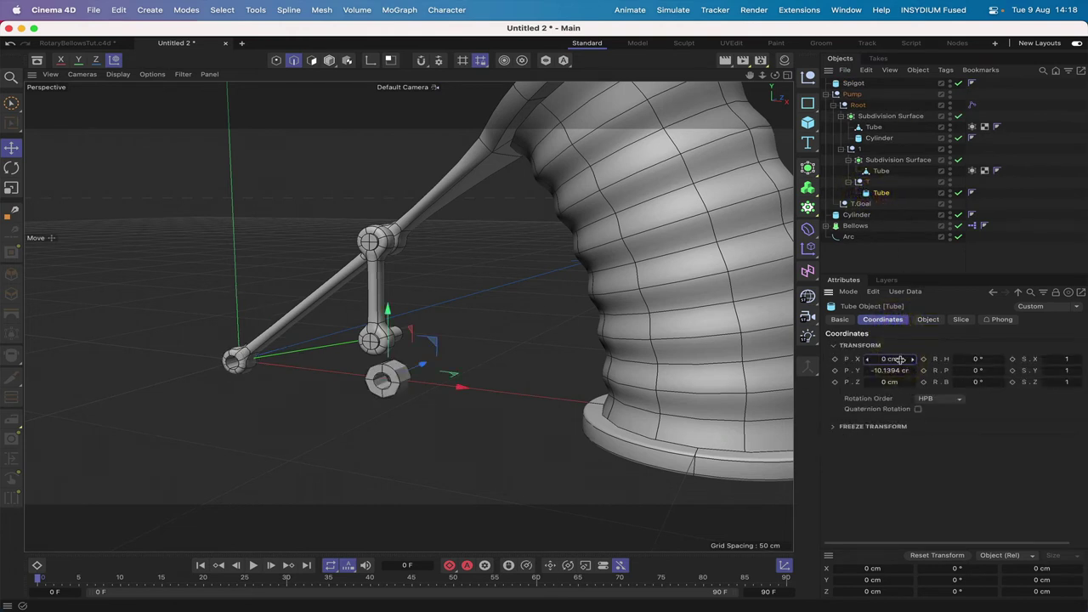
pyautogui.doubleClick(887, 371)
pyautogui.write('0')
pyautogui.press('Return')
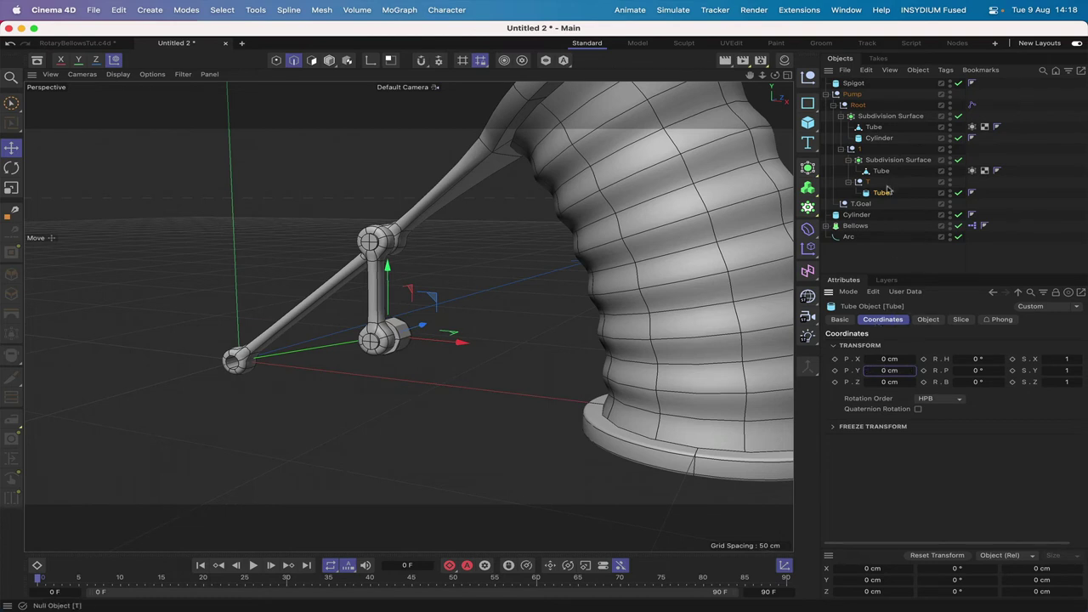
pyautogui.moveTo(881, 195); pyautogui.dragTo(848, 80)
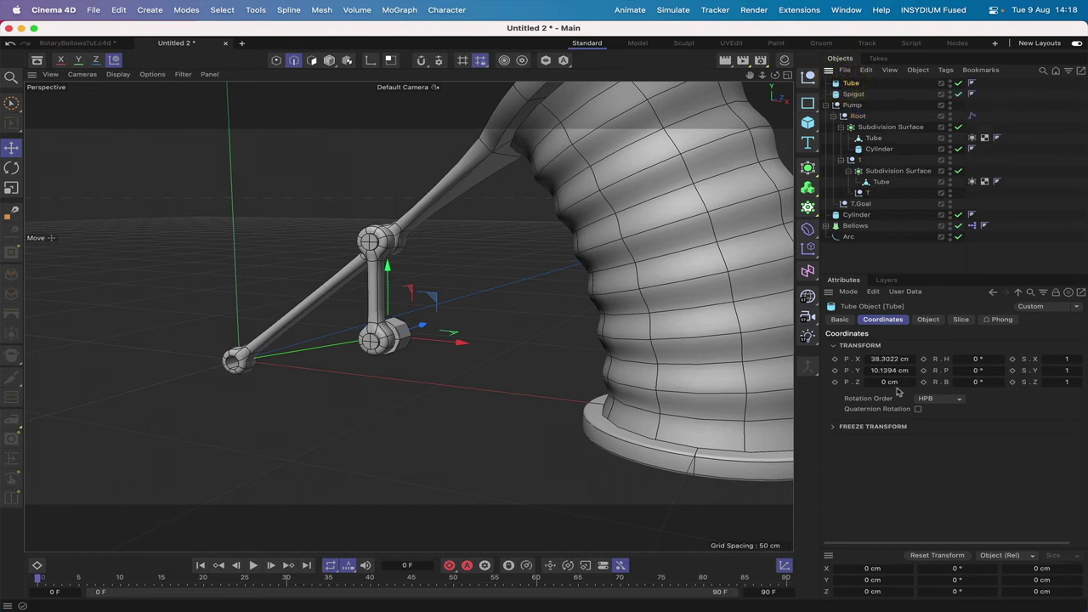
pyautogui.click(928, 319)
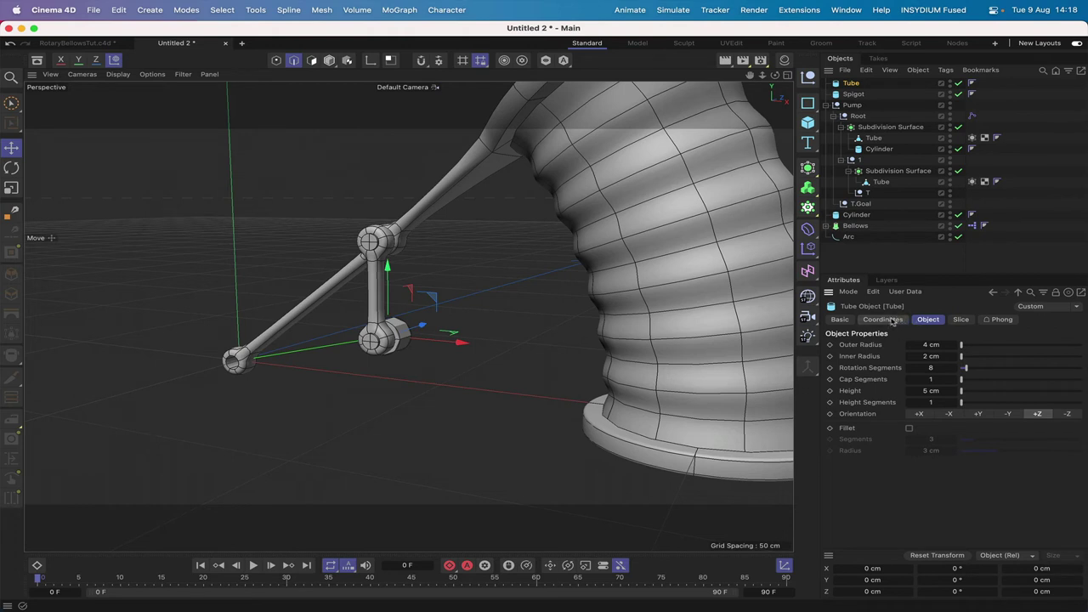
# Step: Set the tube's bank rotation to 22.5° and convert it to an editable polygon object
pyautogui.click(891, 319)
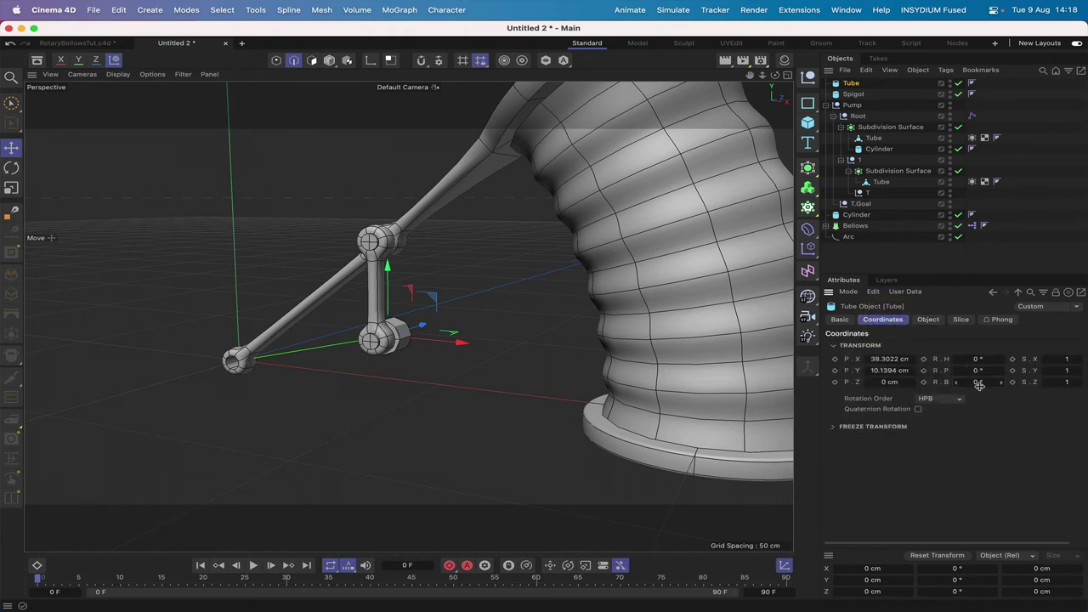
pyautogui.click(979, 385)
pyautogui.write('22.5')
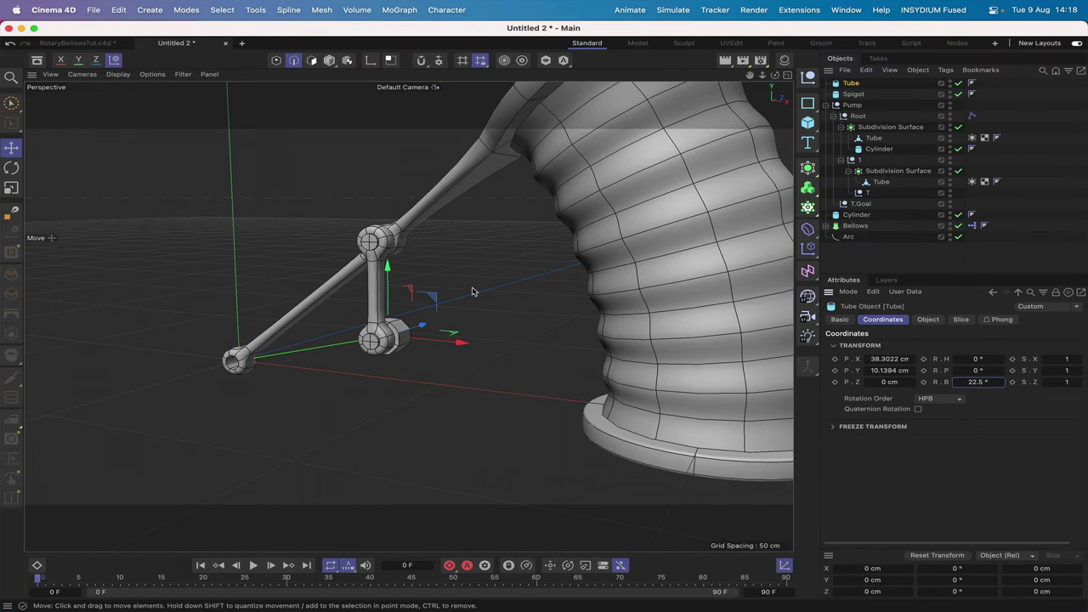
pyautogui.moveTo(775, 76); pyautogui.dragTo(740, 83)
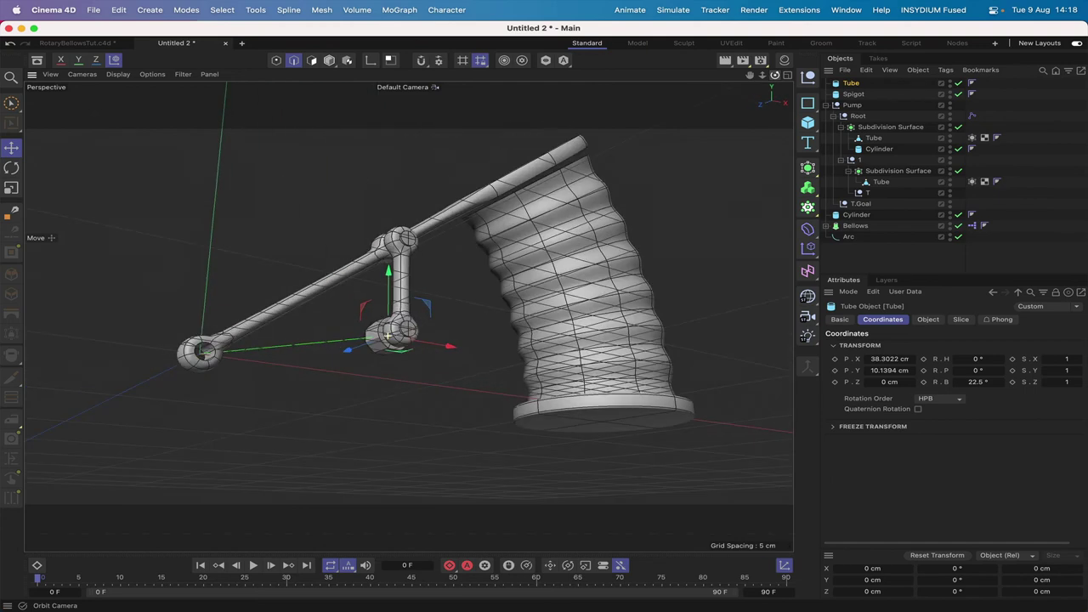
pyautogui.press('c')
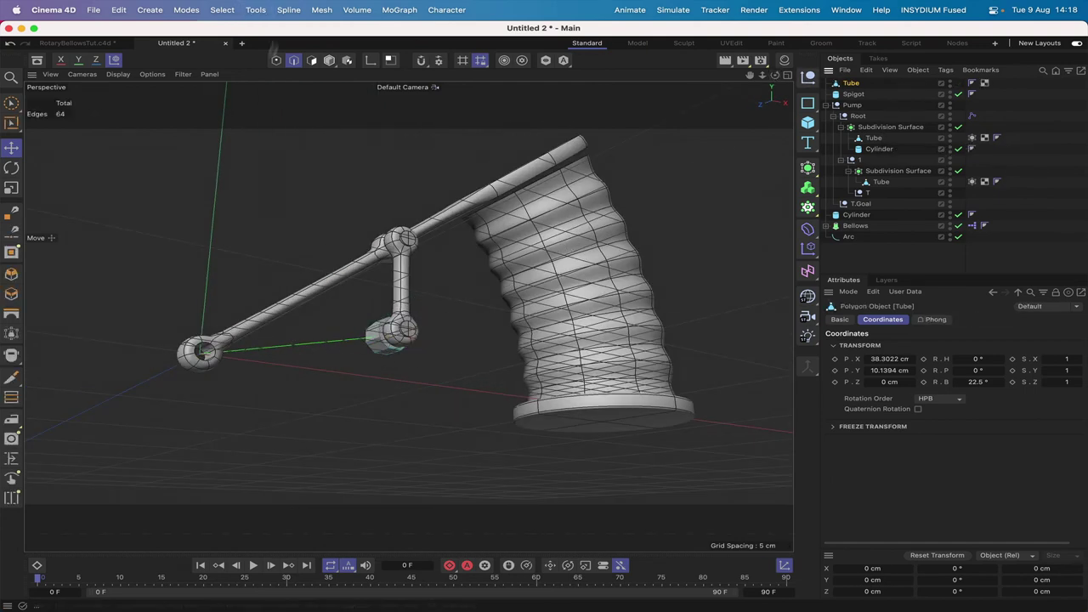
# Step: Select the tube's downward-facing outer polygon and extrude it with an offset of 42 cm
pyautogui.click(312, 60)
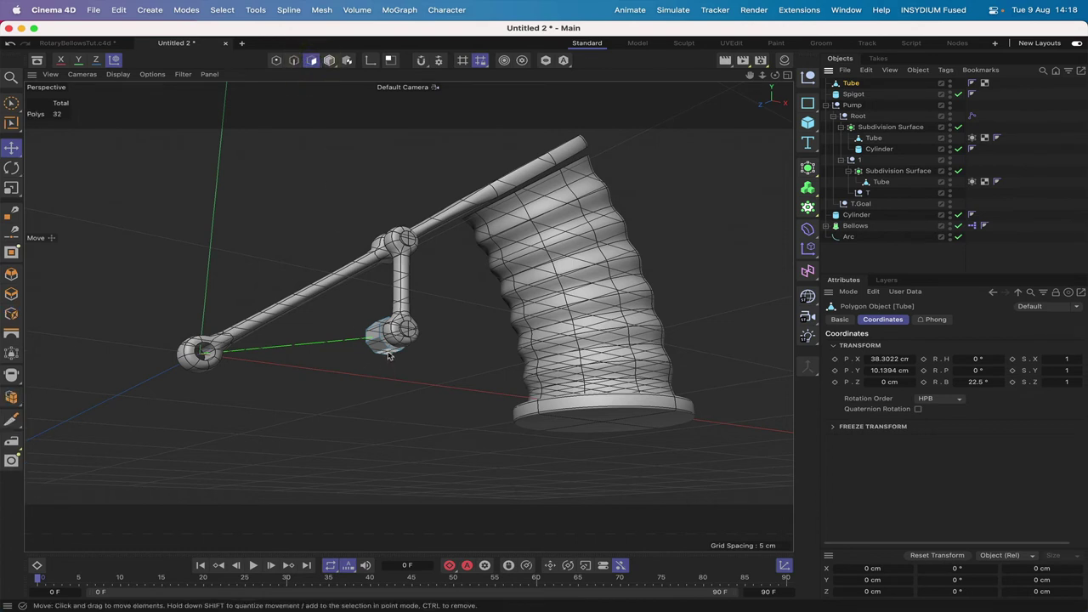
pyautogui.click(12, 102)
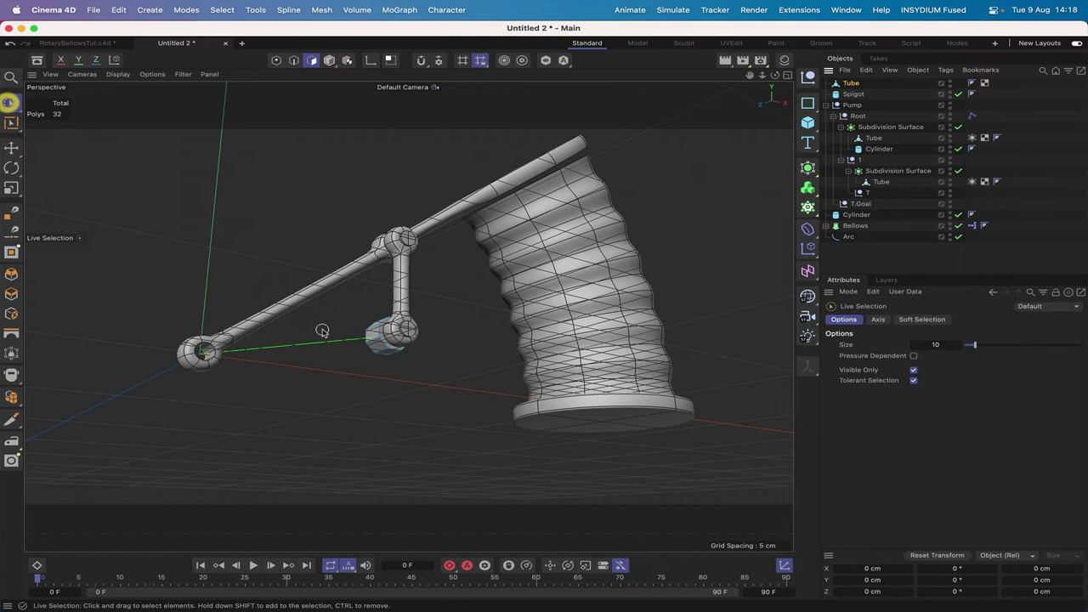
pyautogui.click(386, 360)
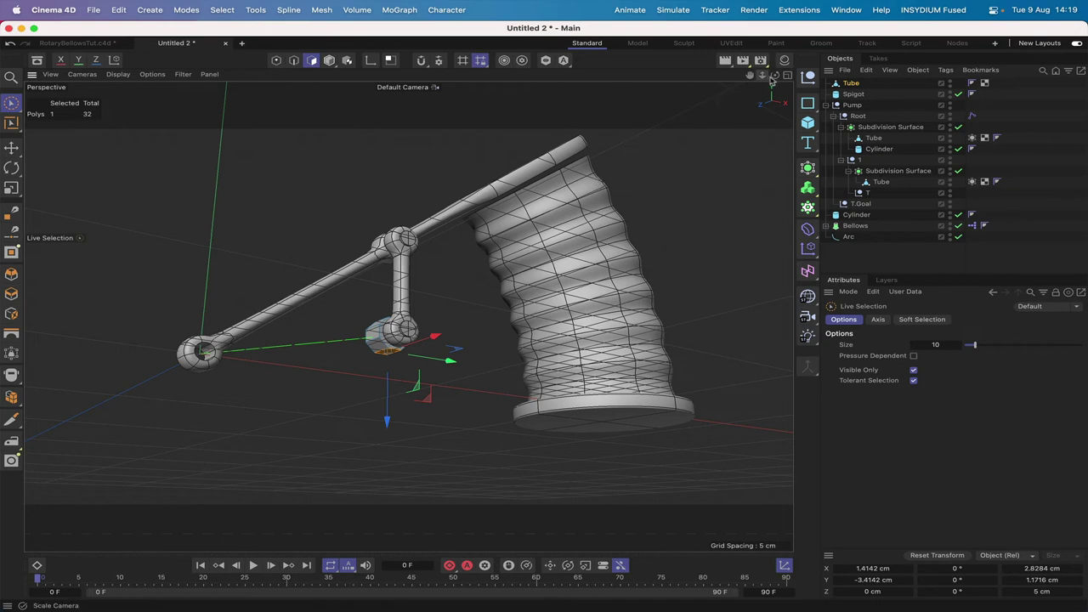
pyautogui.moveTo(775, 75); pyautogui.dragTo(535, 278)
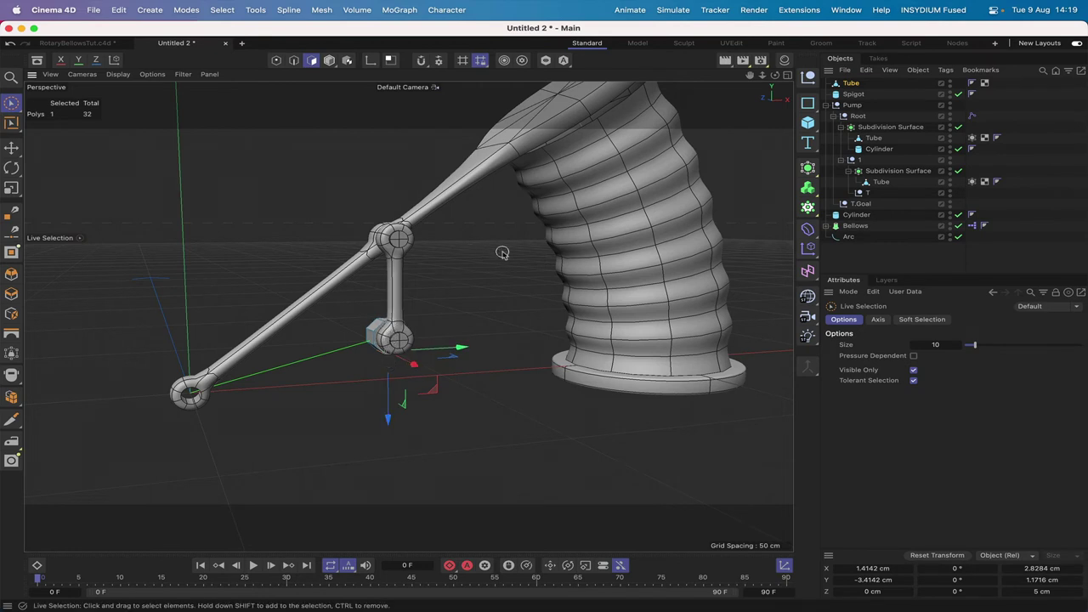
pyautogui.press('d')
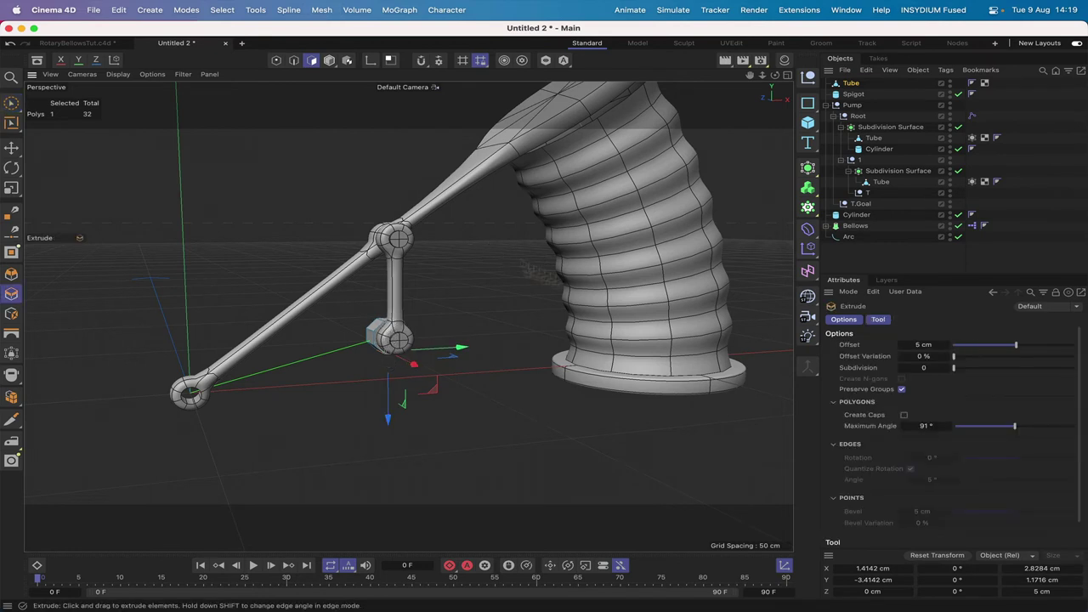
pyautogui.doubleClick(923, 345)
pyautogui.write('42')
pyautogui.press('Return')
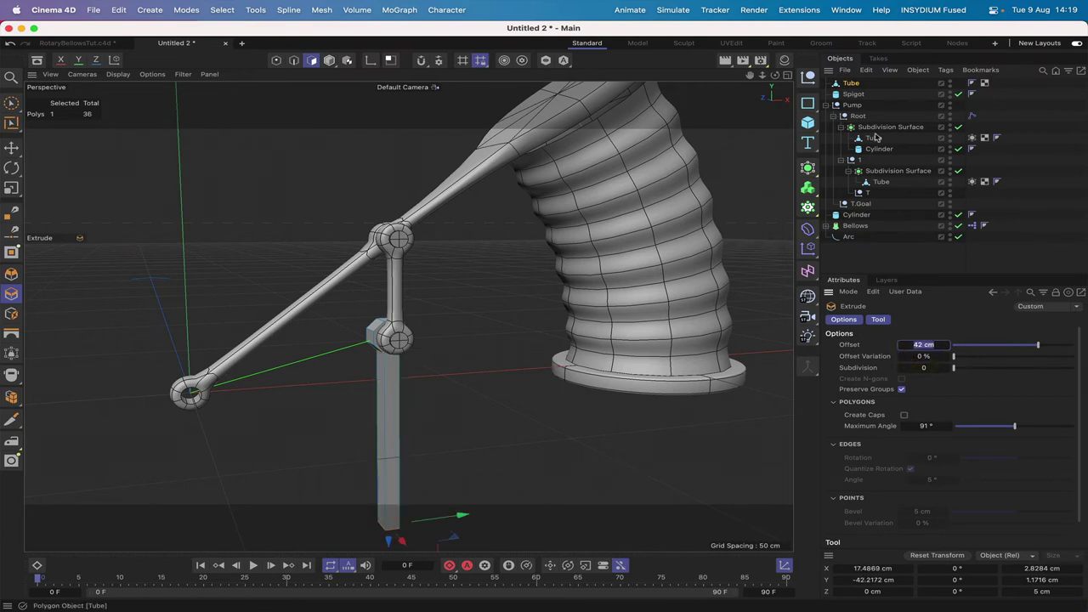
# Step: Add a loop cut around the extruded arm near its lower end, at about 90% offset
pyautogui.moveTo(774, 74); pyautogui.dragTo(697, 82)
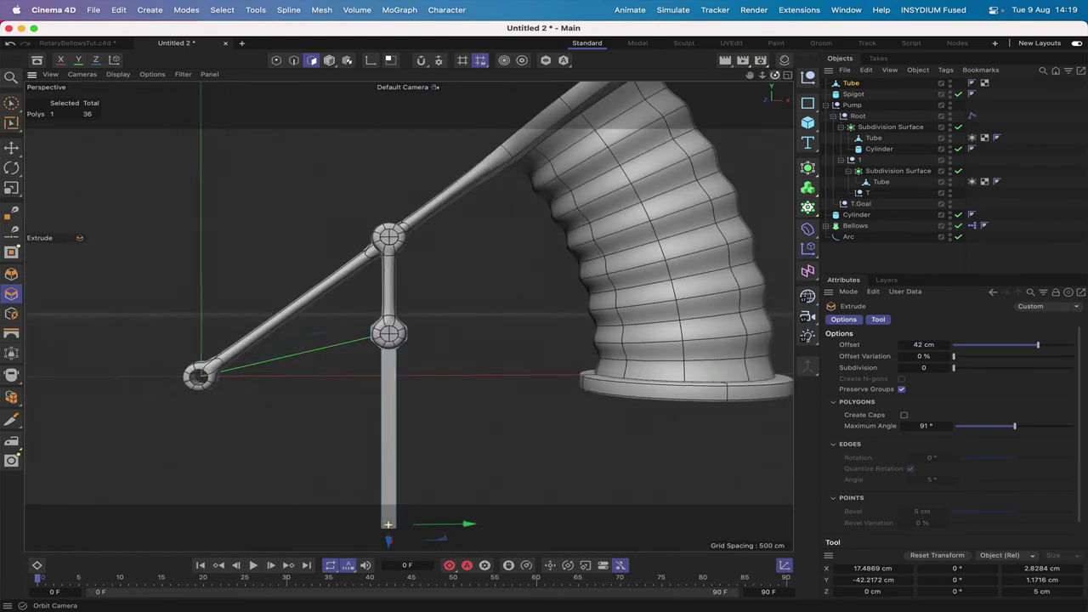
pyautogui.moveTo(762, 75); pyautogui.dragTo(748, 117)
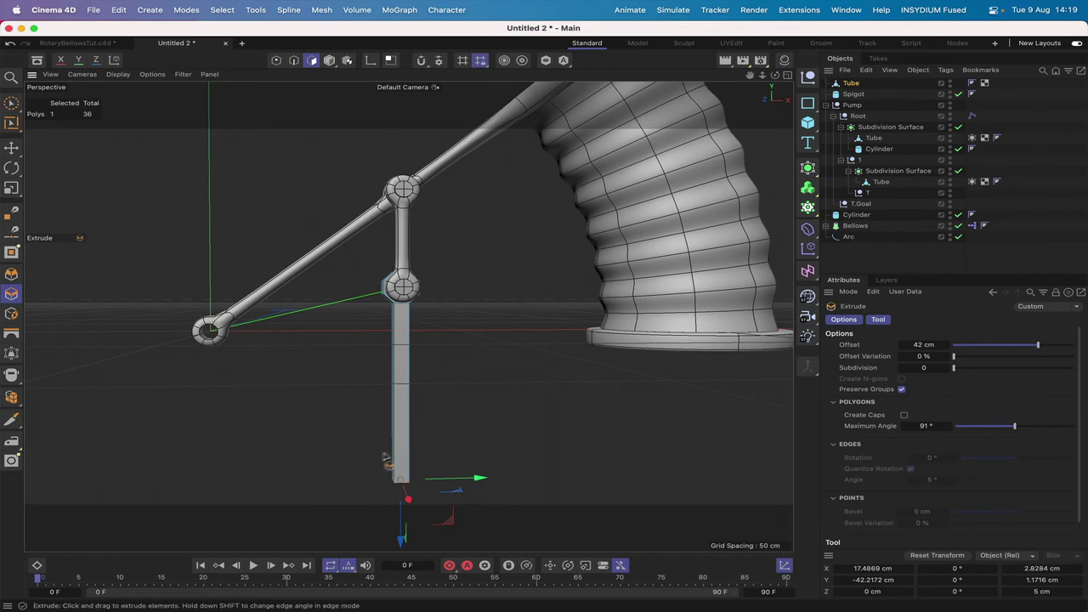
pyautogui.press('k')
pyautogui.press('l')
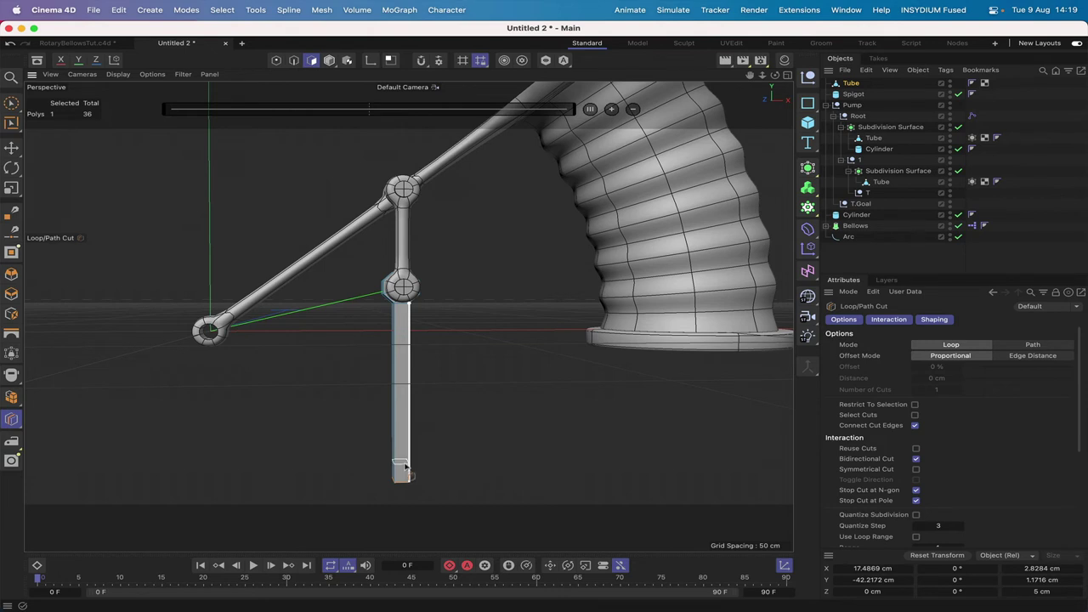
pyautogui.click(404, 468)
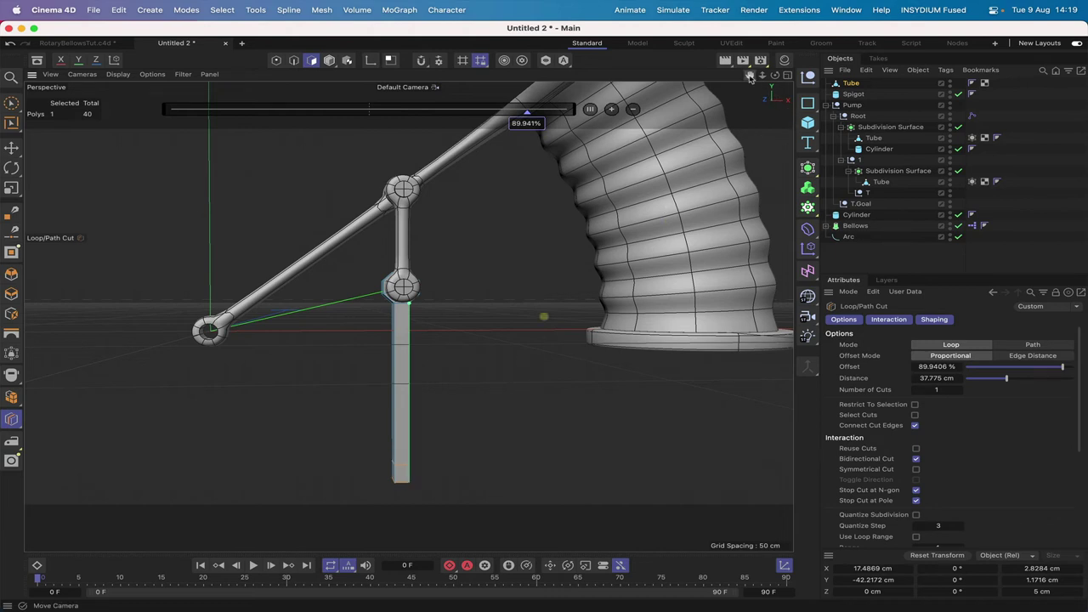
# Step: Select the two opposite depth-direction edges of the arm's bottom face for scaling
pyautogui.moveTo(750, 78)
pyautogui.mouseDown()
pyautogui.moveTo(719, 95)
pyautogui.moveTo(746, 79)
pyautogui.mouseUp()
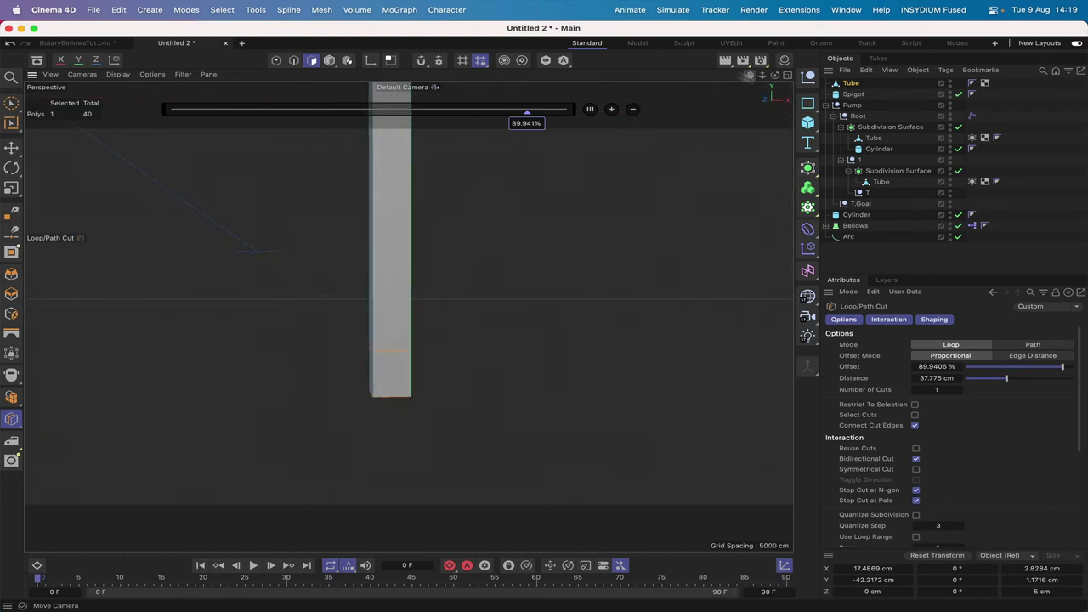
pyautogui.click(294, 61)
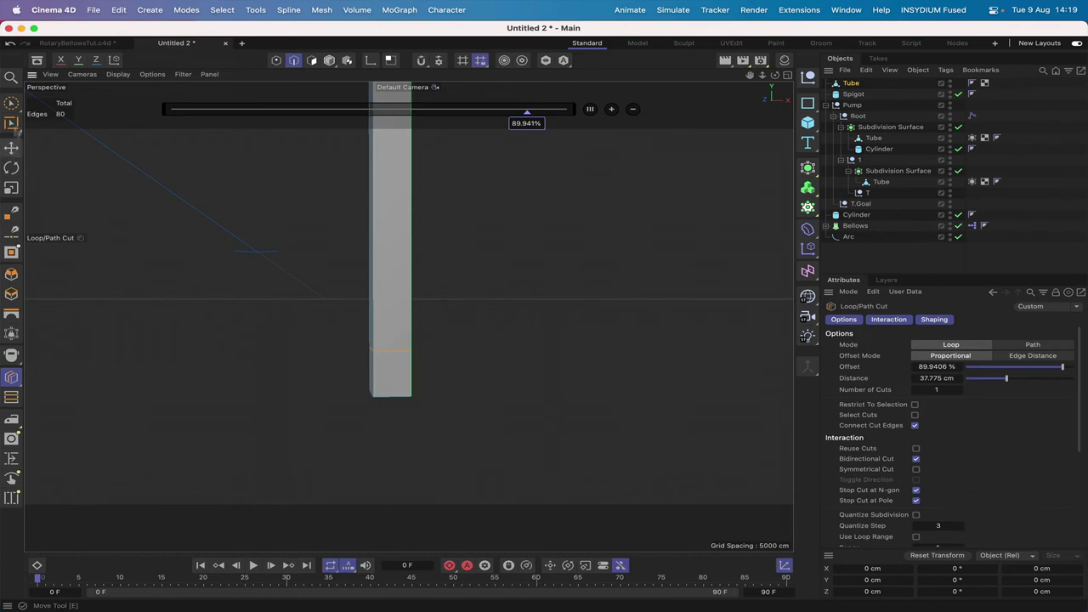
pyautogui.click(13, 103)
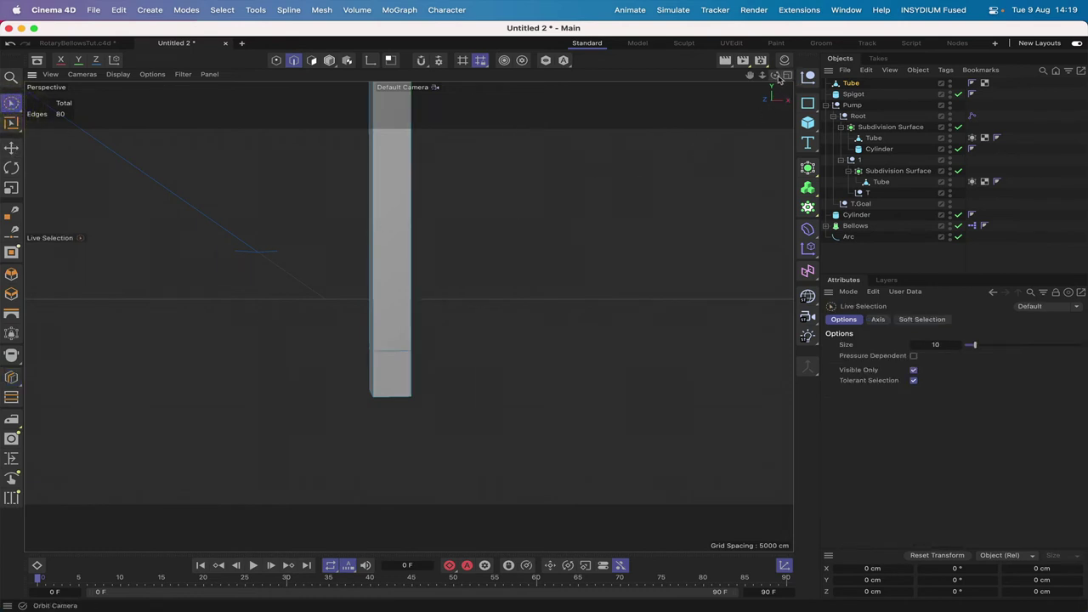
pyautogui.keyDown('alt'); pyautogui.moveTo(544, 316); pyautogui.dragTo(374, 328); pyautogui.keyUp('alt')
pyautogui.click(347, 320)
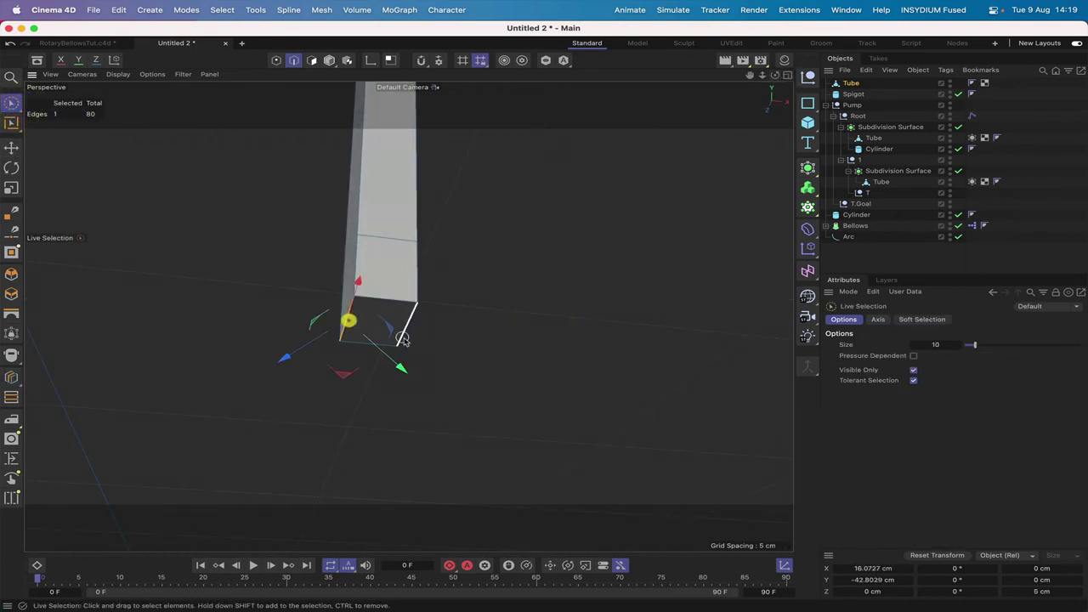
pyautogui.keyDown('shift'); pyautogui.click(405, 328); pyautogui.keyUp('shift')
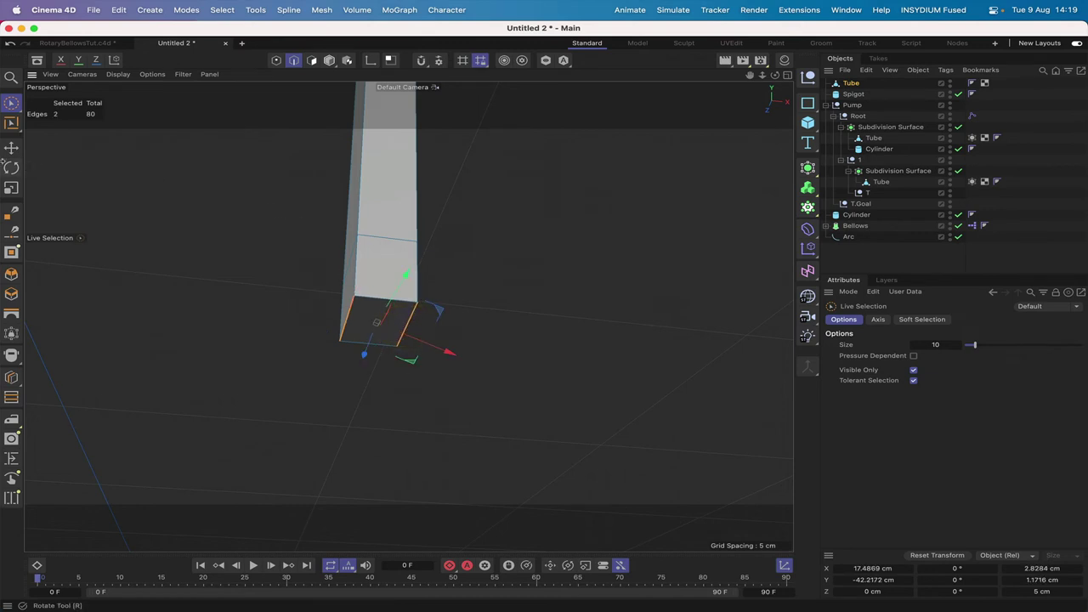
pyautogui.click(11, 187)
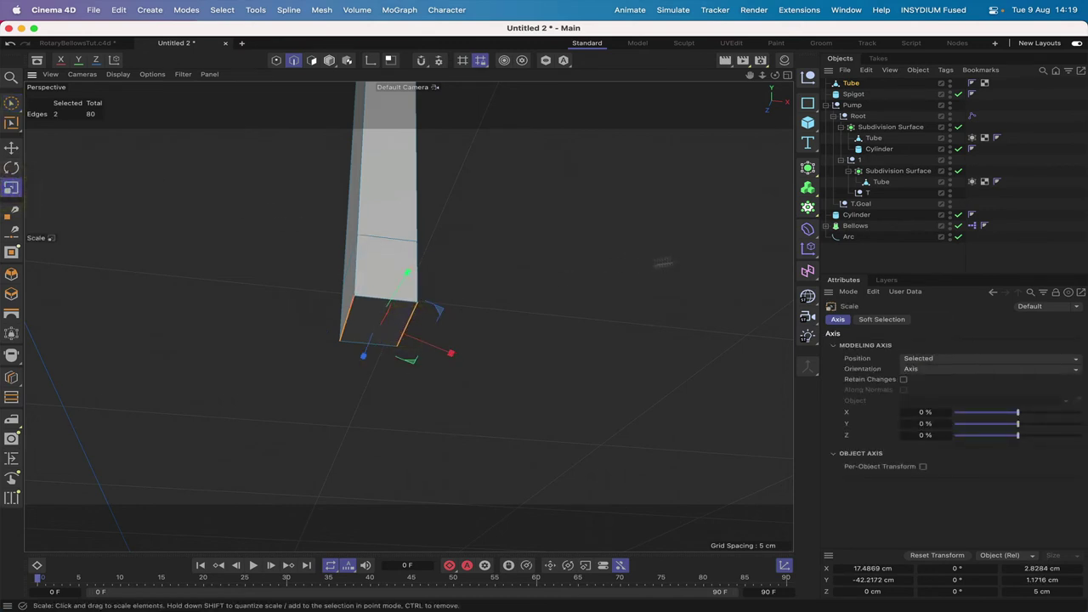
pyautogui.moveTo(775, 75); pyautogui.dragTo(766, 60)
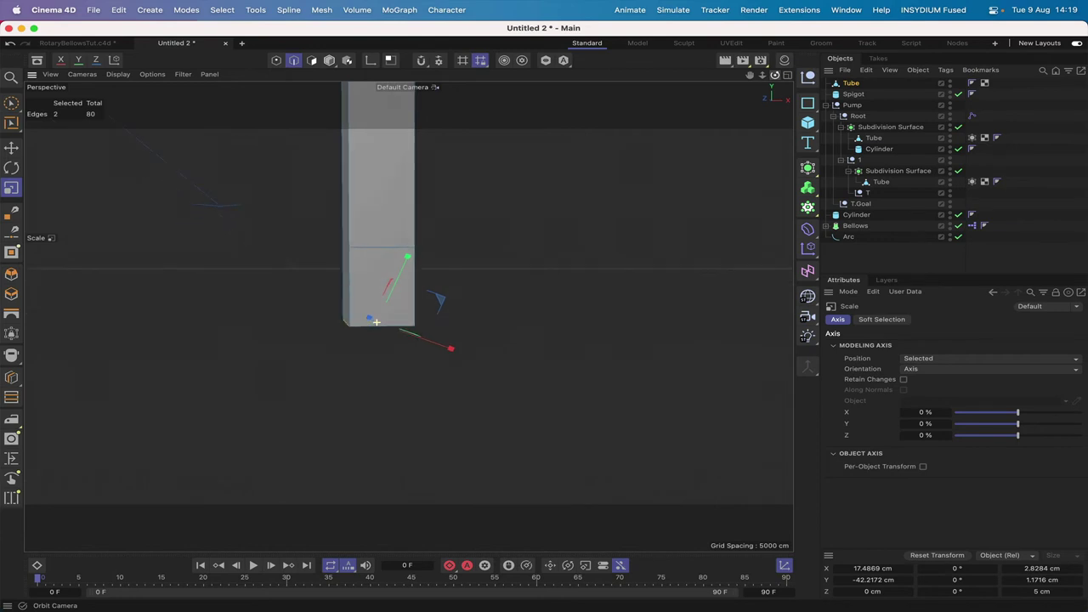
# Step: Try the Scale tool's modeling axis with both position and orientation set to Object
pyautogui.click(920, 372)
pyautogui.click(927, 406)
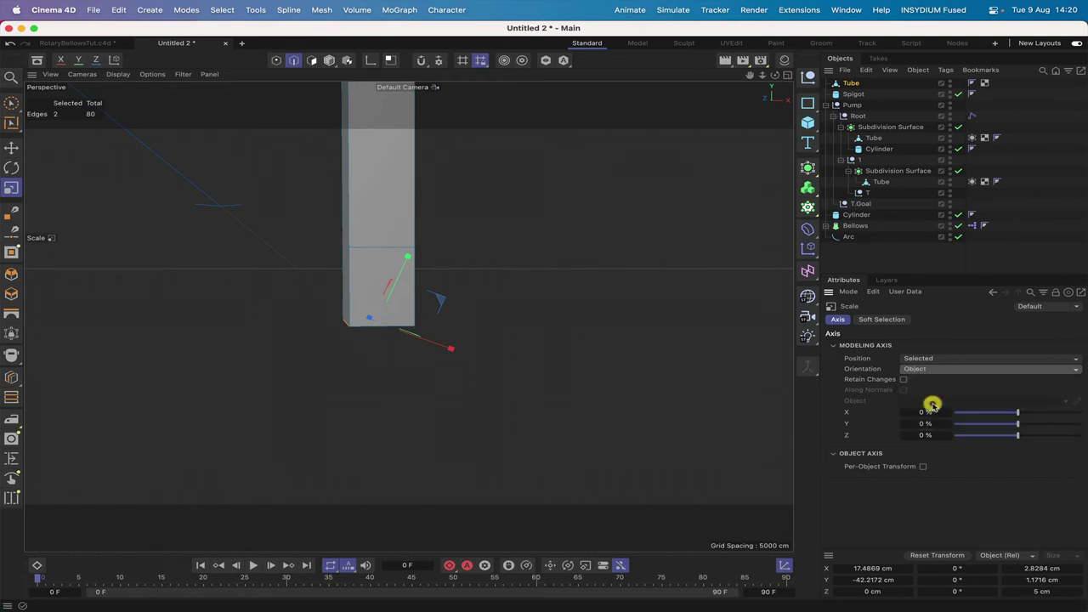
pyautogui.click(932, 370)
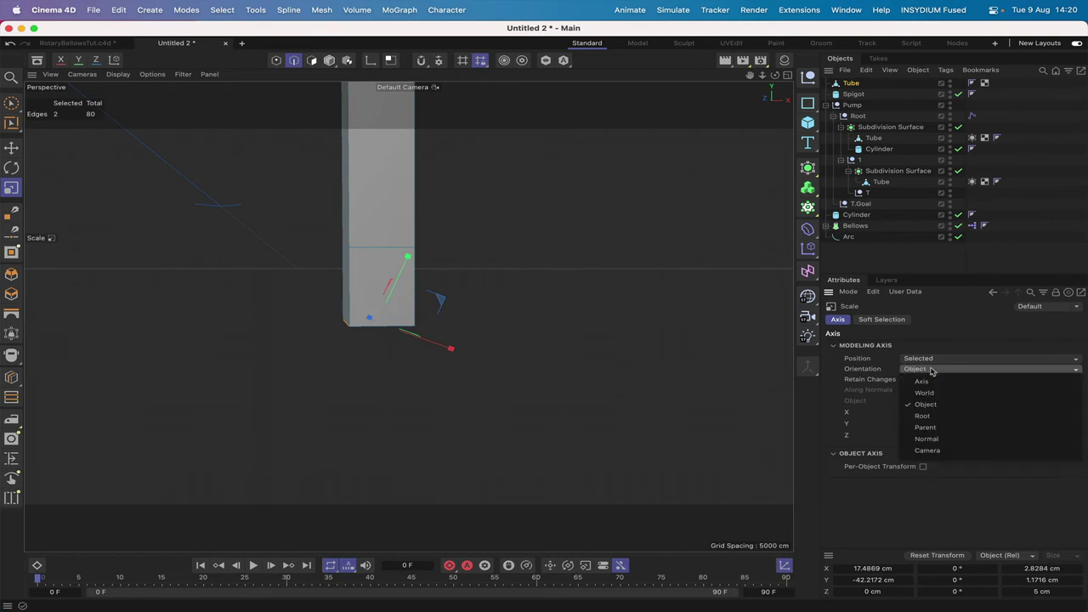
pyautogui.click(931, 371)
pyautogui.click(925, 359)
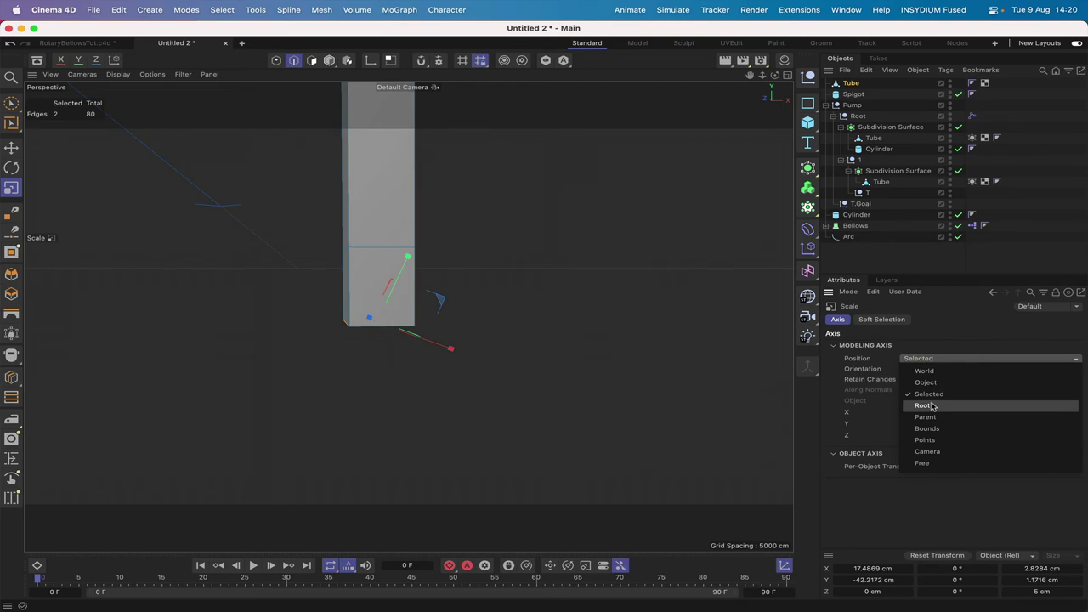
pyautogui.click(926, 383)
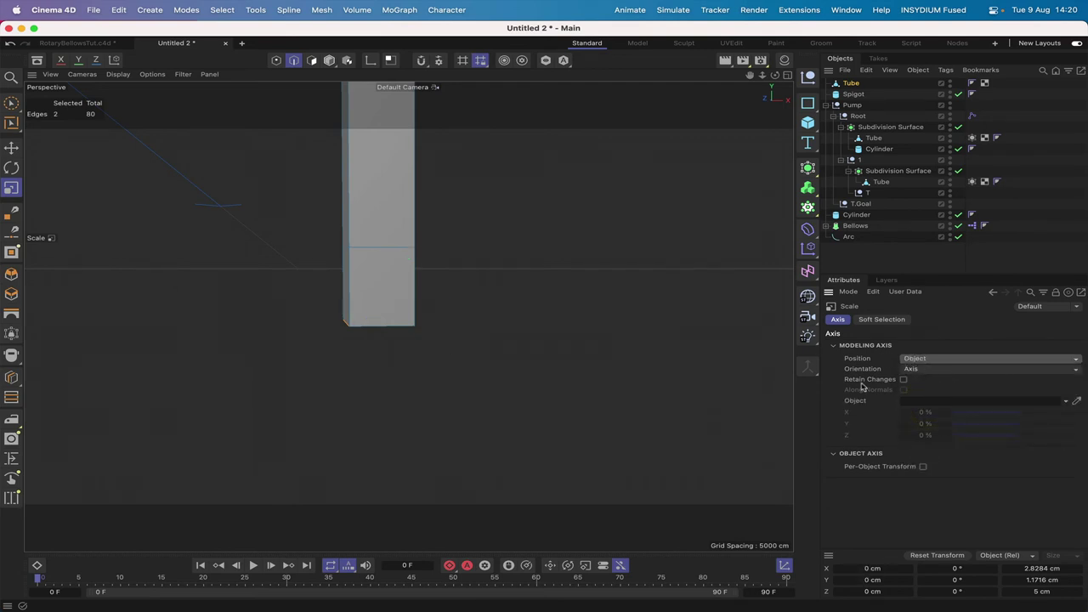
pyautogui.click(922, 371)
pyautogui.click(926, 405)
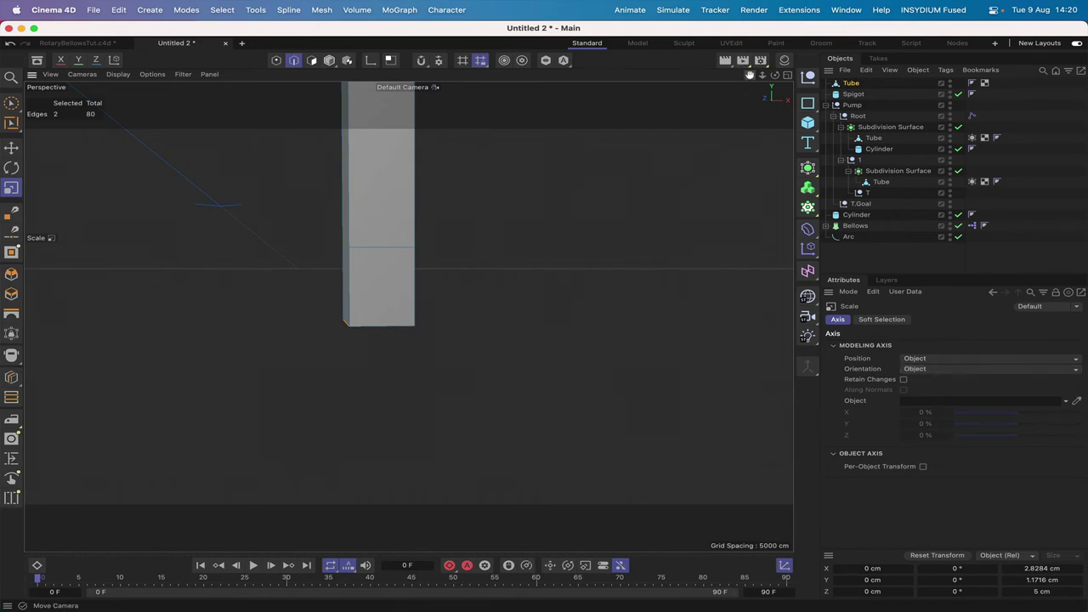
pyautogui.moveTo(749, 74); pyautogui.dragTo(751, 78)
pyautogui.moveTo(408, 315)
pyautogui.keyDown('alt'); pyautogui.mouseDown()
pyautogui.moveTo(539, 316)
pyautogui.moveTo(408, 316)
pyautogui.mouseUp(); pyautogui.keyUp('alt')
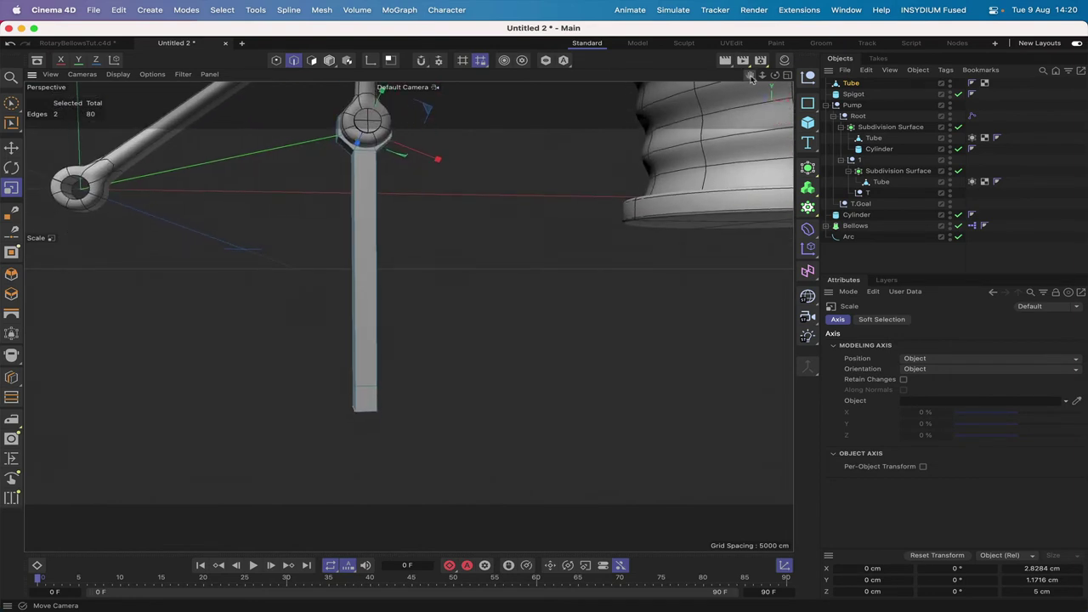
# Step: Set the modeling axis to Selected position and Root orientation, and scale the end edges together along X to about 0.61 cm, tapering the tip
pyautogui.click(940, 359)
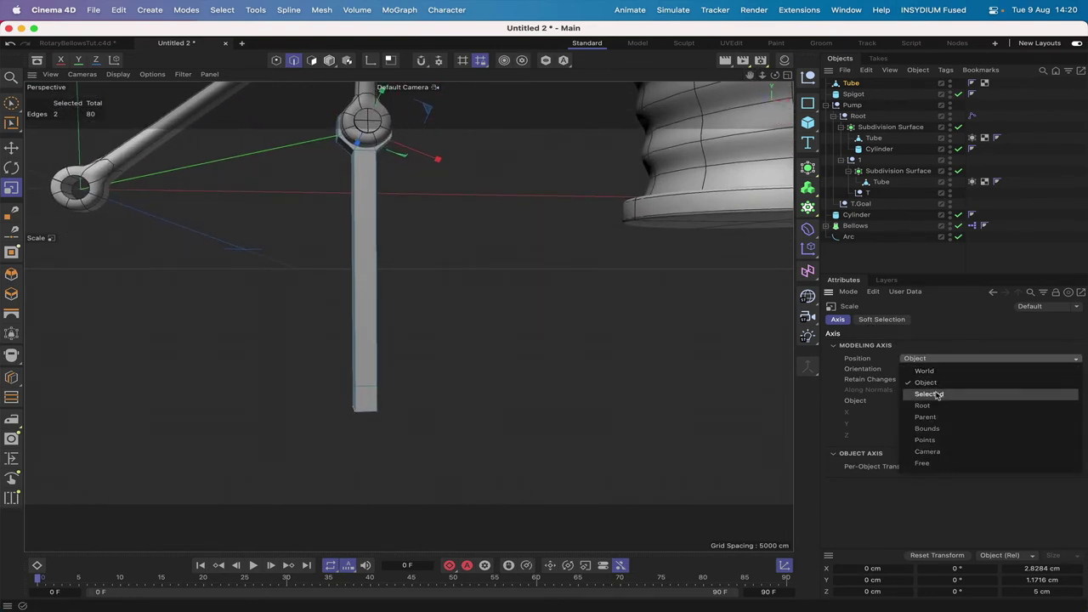
pyautogui.click(934, 393)
pyautogui.click(929, 370)
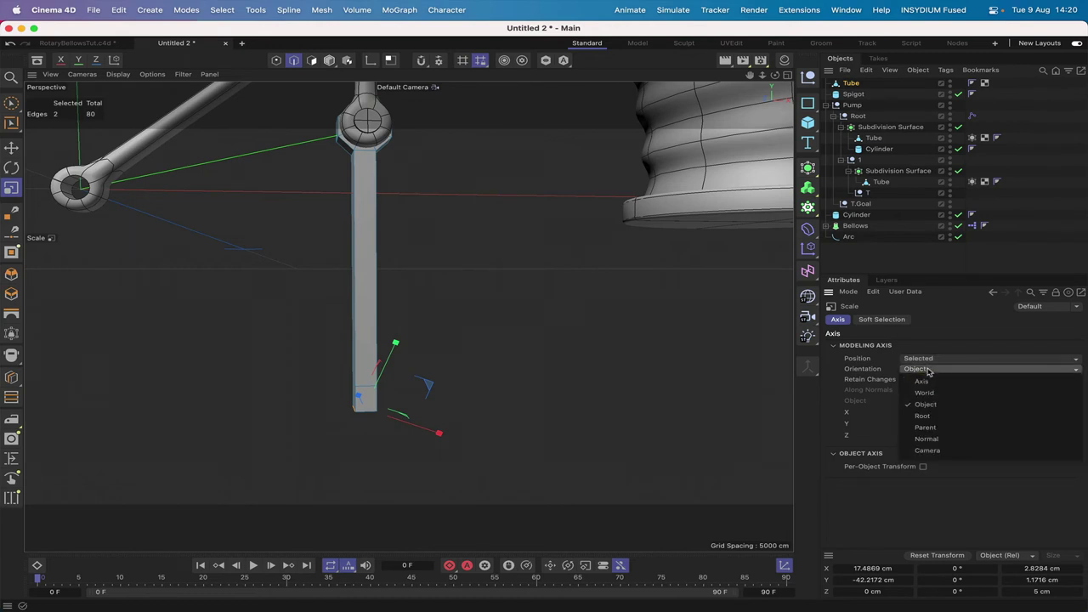
pyautogui.click(923, 417)
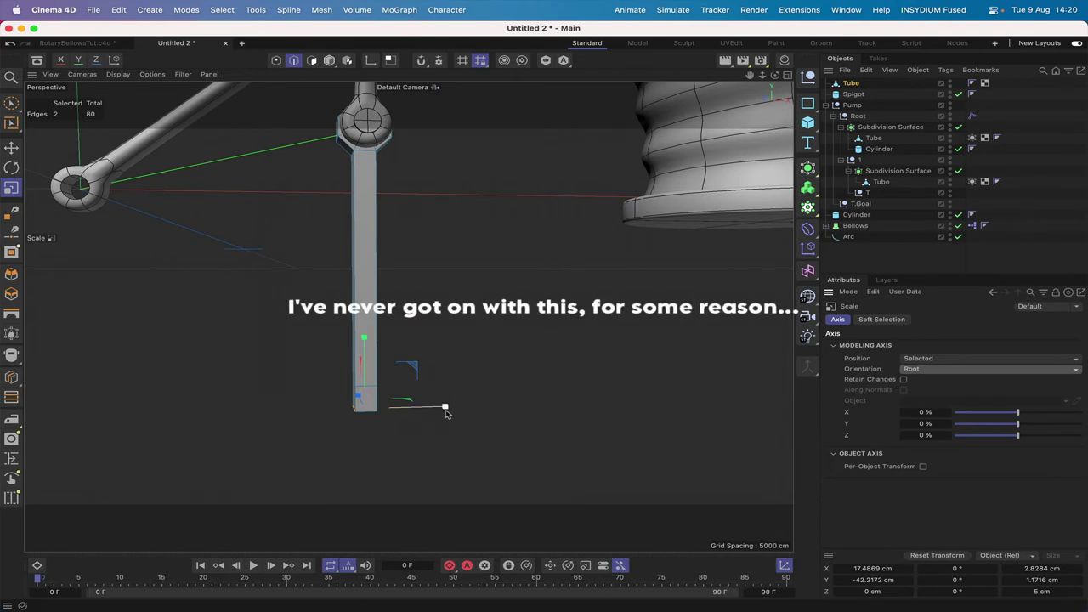
pyautogui.moveTo(444, 408); pyautogui.dragTo(382, 433)
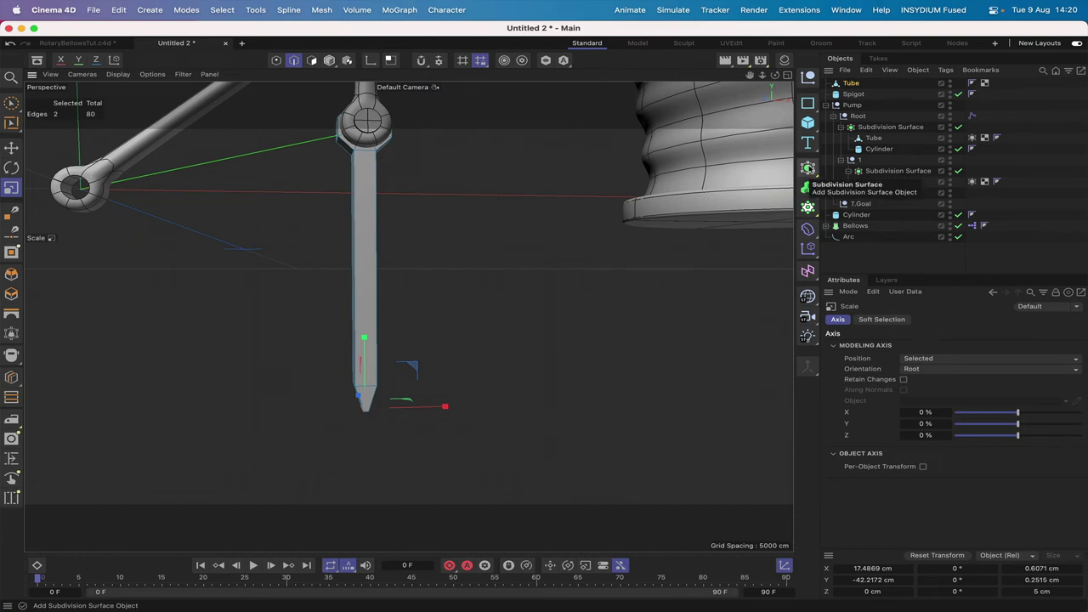
# Step: Place the arm's Tube under a new Subdivision Surface and reselect the Tube for edge editing
pyautogui.keyDown('alt'); pyautogui.click(806, 186); pyautogui.keyUp('alt')
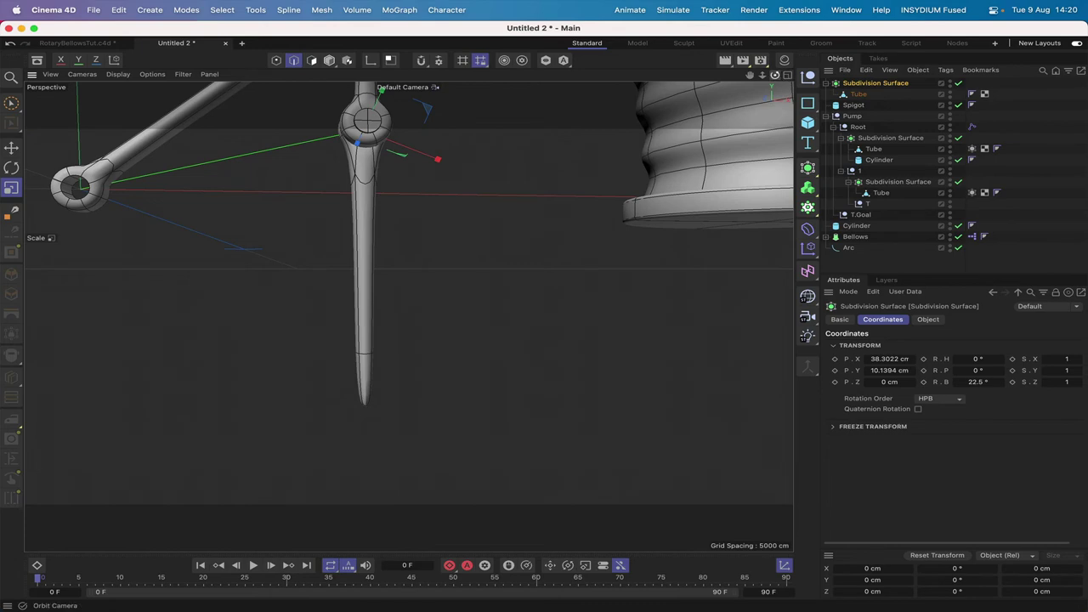
pyautogui.moveTo(775, 75)
pyautogui.mouseDown()
pyautogui.moveTo(722, 79)
pyautogui.moveTo(770, 77)
pyautogui.mouseUp()
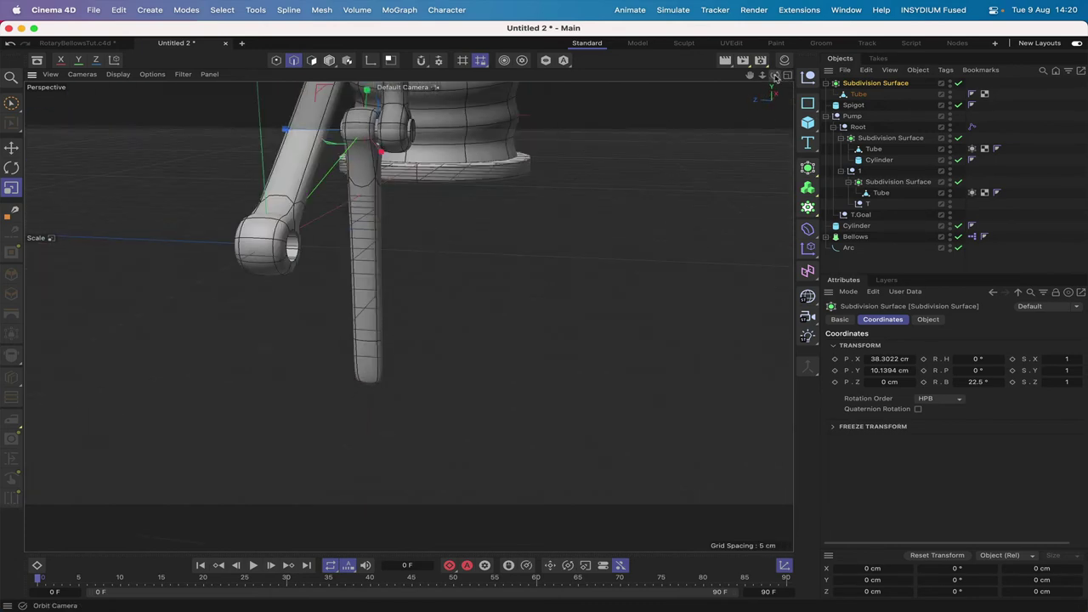
pyautogui.click(859, 95)
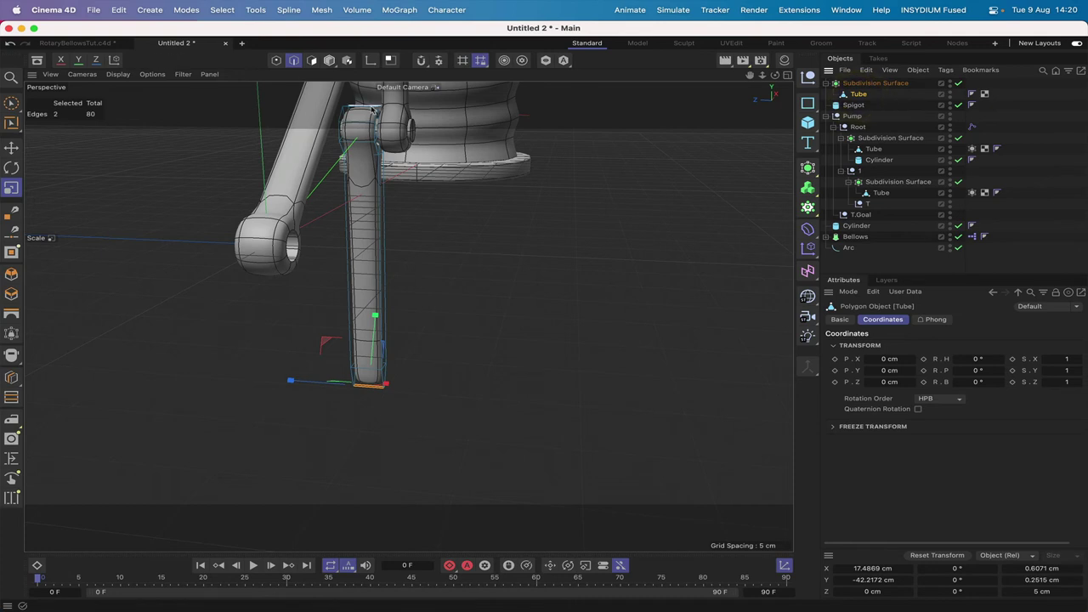
# Step: Loop-select the hole's edge loops on both faces of the arm's joint and increase their subdivision weight to sharpen them
pyautogui.press('u')
pyautogui.press('l')
pyautogui.click(378, 136)
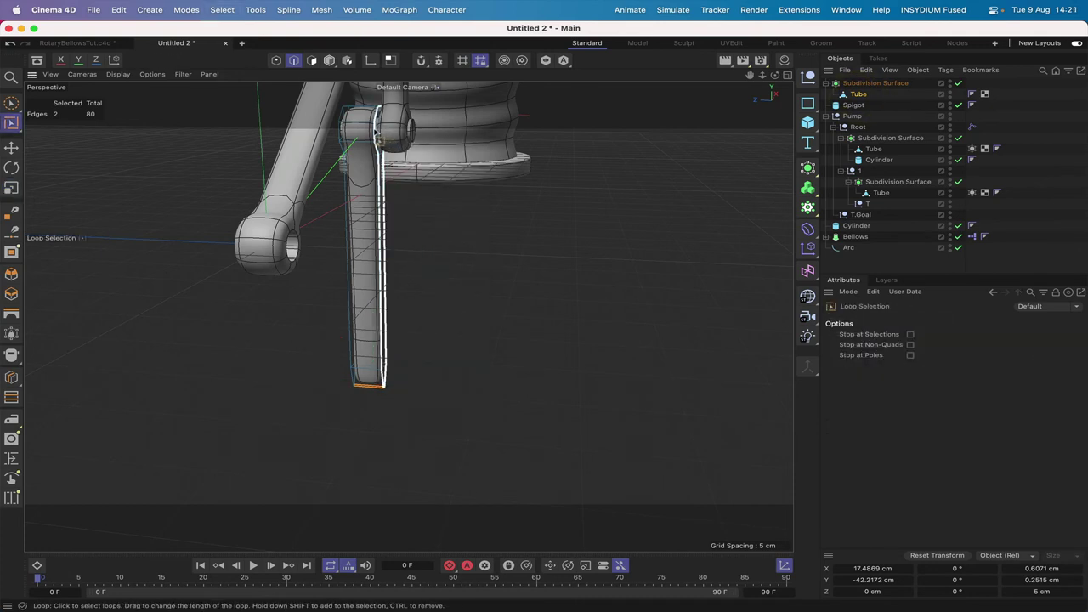
pyautogui.click(377, 123)
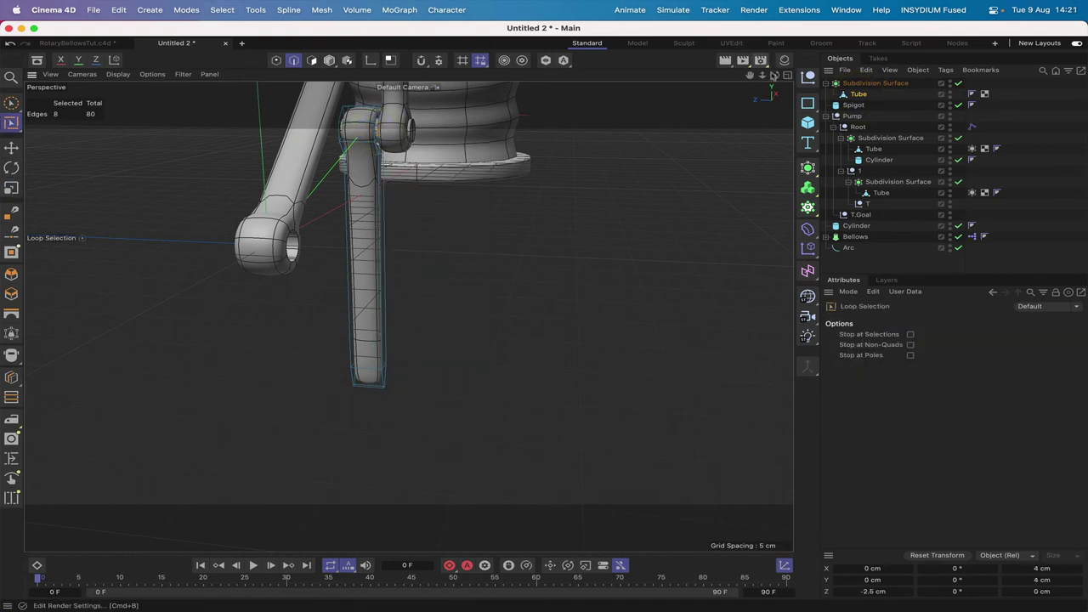
pyautogui.moveTo(773, 76); pyautogui.dragTo(445, 170)
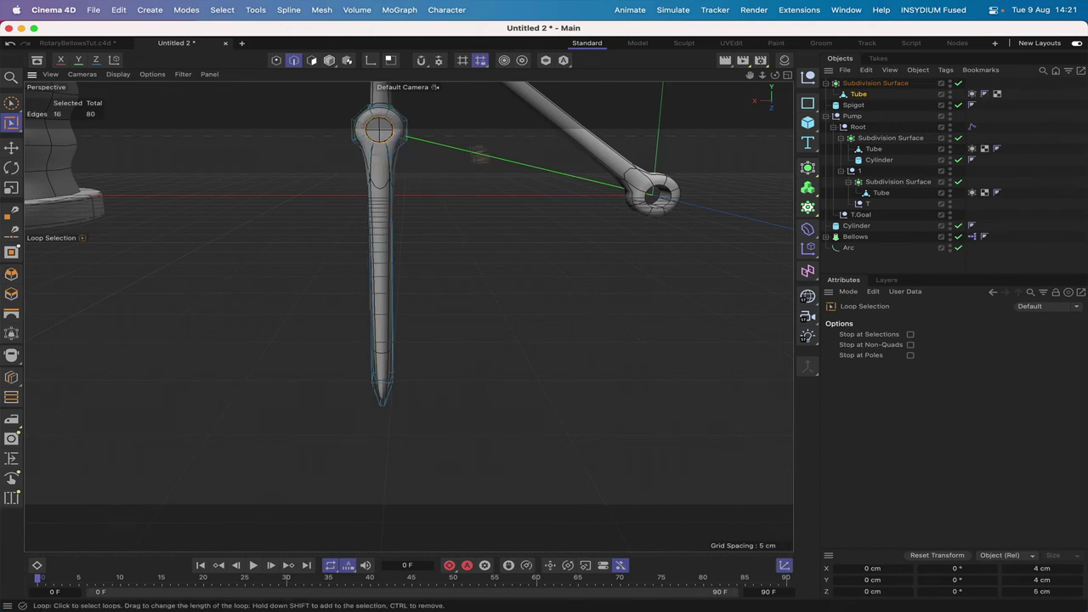
pyautogui.moveTo(774, 75); pyautogui.dragTo(539, 315)
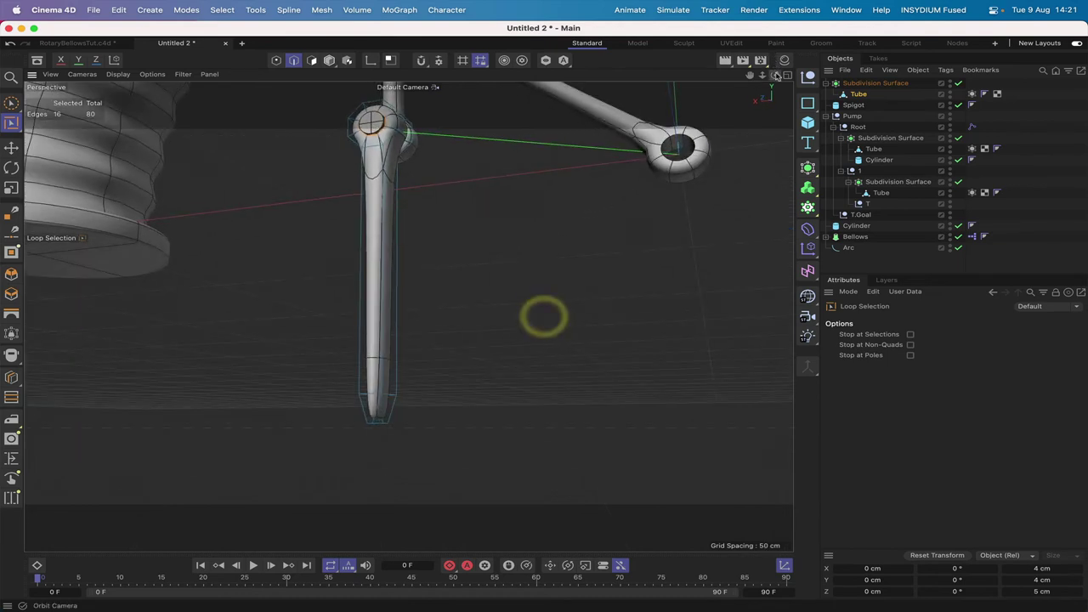
# Step: Increase the subdivision weight of the edge loops where the arm meets the joint and just above the tapered tip
pyautogui.click(383, 149)
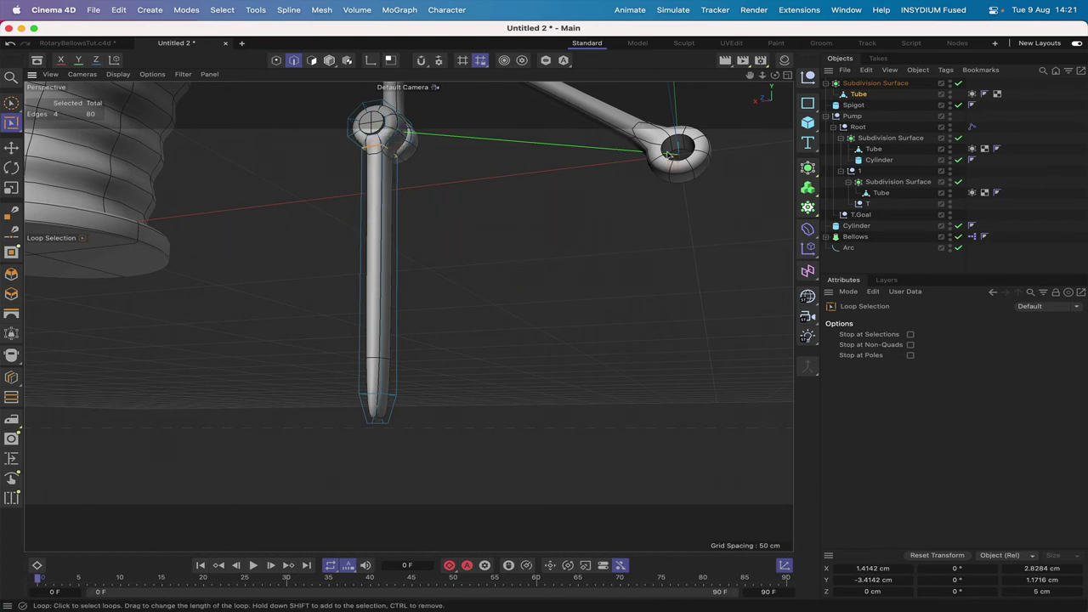
pyautogui.moveTo(774, 76); pyautogui.dragTo(646, 78)
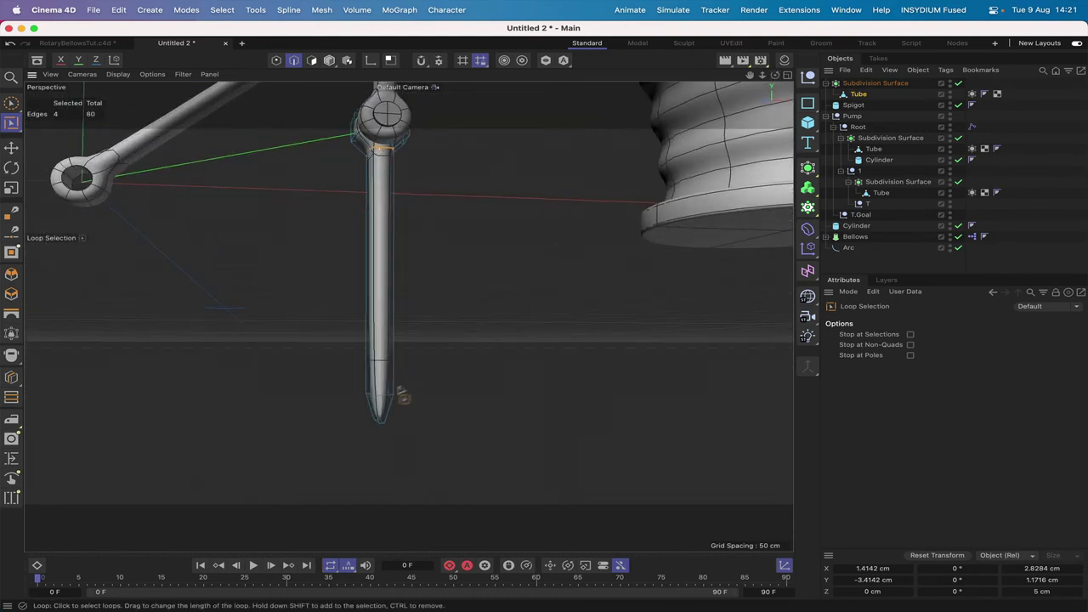
pyautogui.click(380, 397)
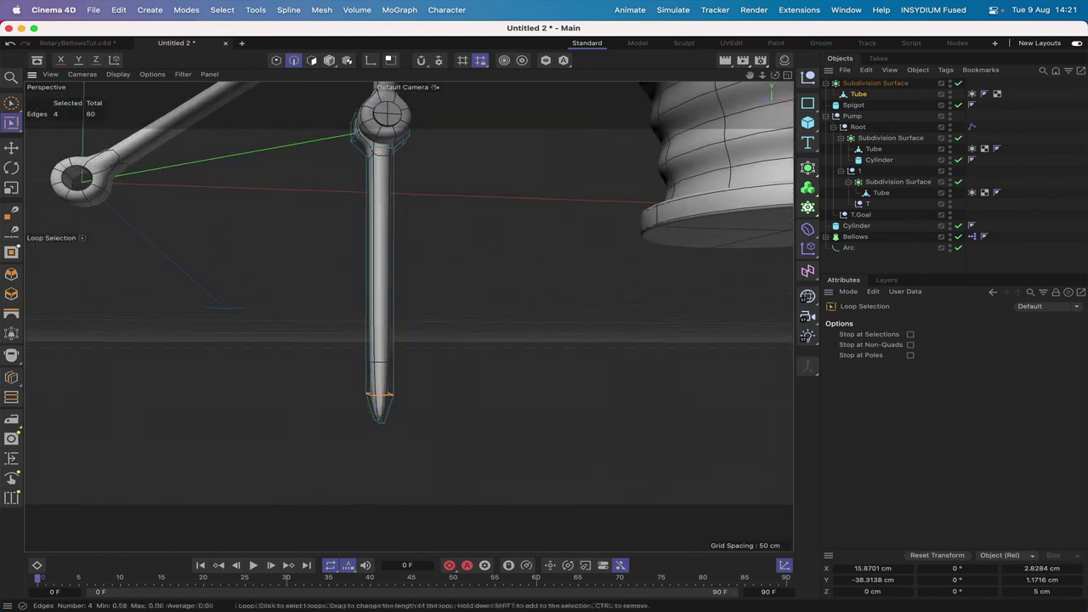
pyautogui.click(381, 395)
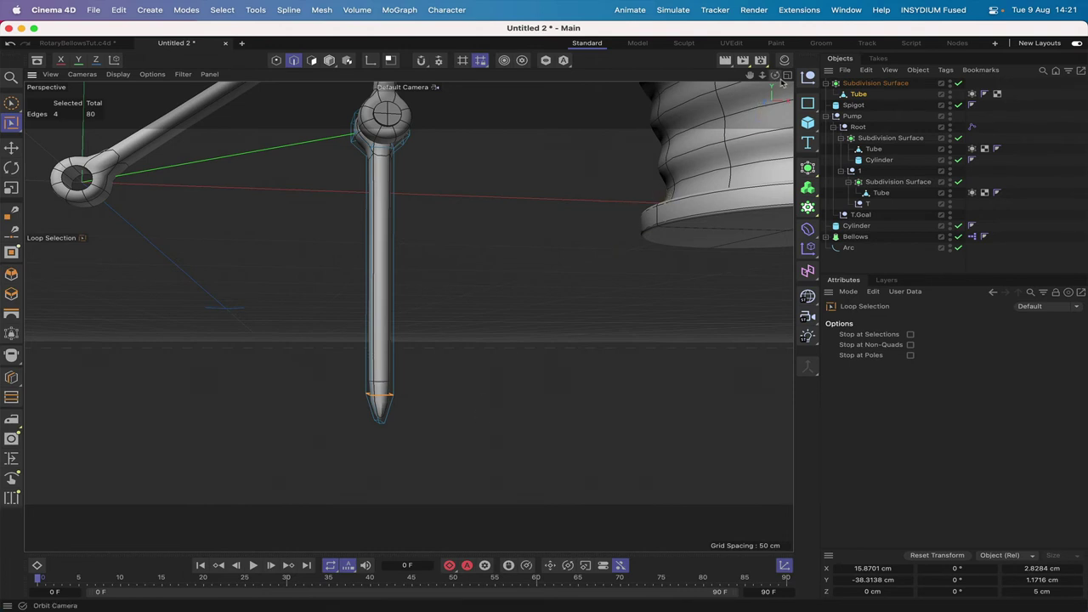
# Step: Move the arm's Subdivision Surface out of the top of the hierarchy to between the Pump group and the separate Cylinder
pyautogui.moveTo(774, 75); pyautogui.dragTo(751, 78)
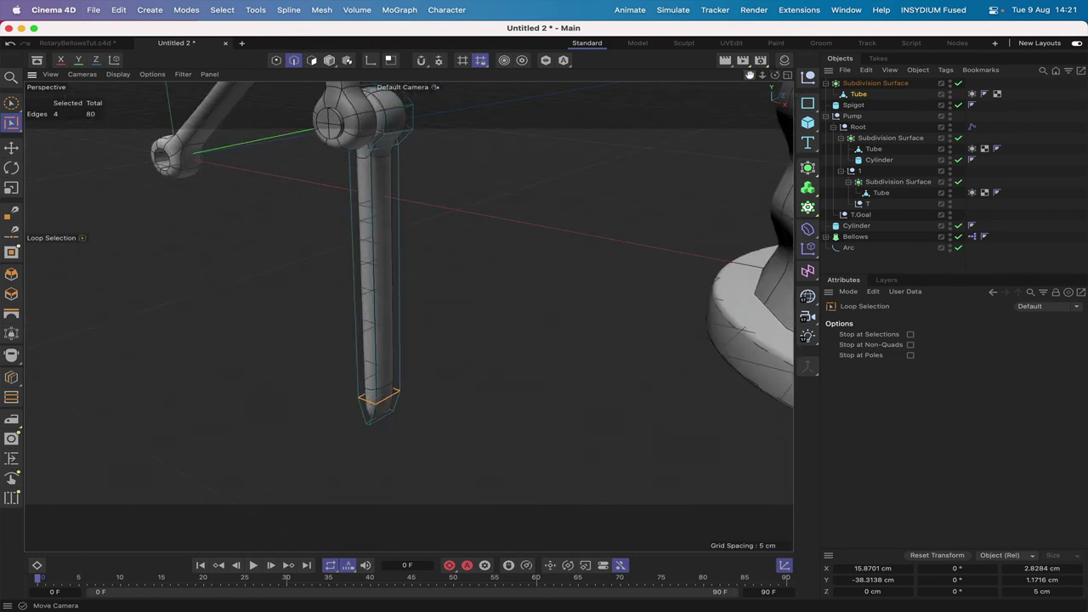
pyautogui.scroll(-5, 408, 316)
pyautogui.scroll(-2, 408, 317)
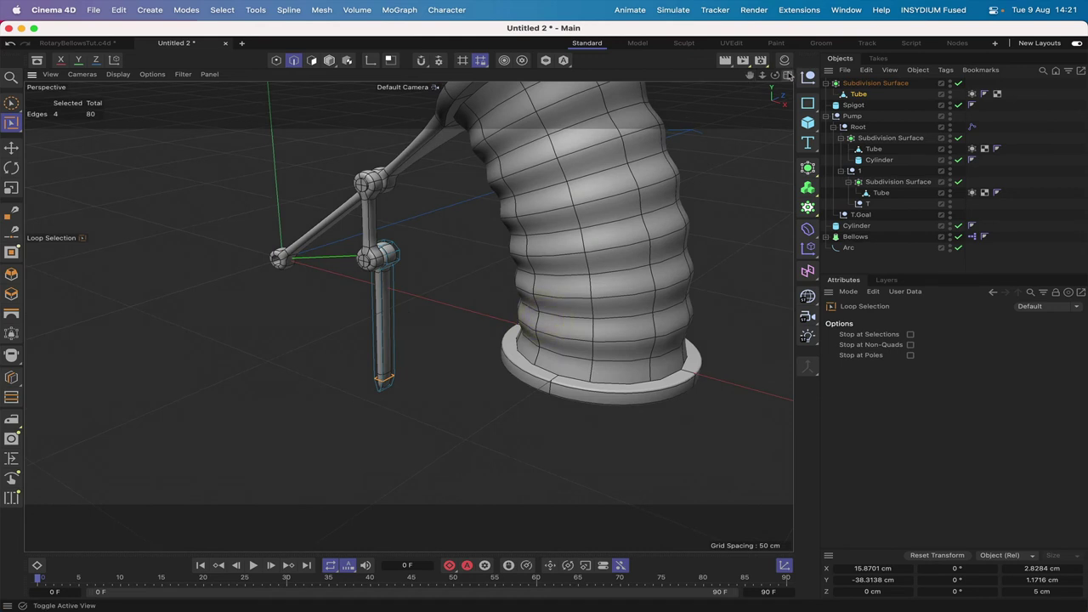
pyautogui.moveTo(776, 75); pyautogui.dragTo(775, 77)
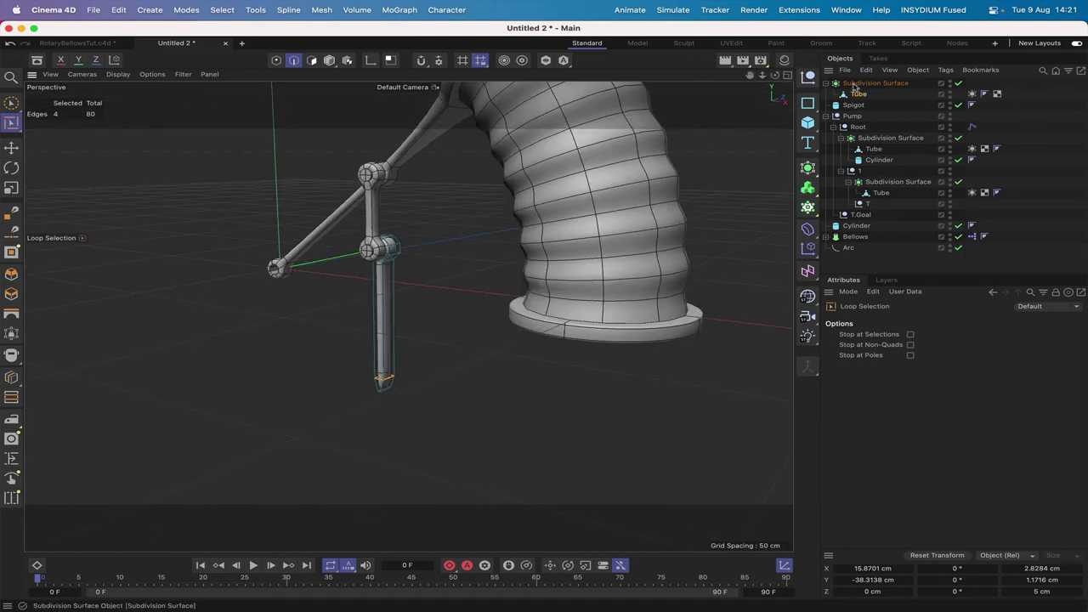
pyautogui.moveTo(855, 87); pyautogui.dragTo(835, 224)
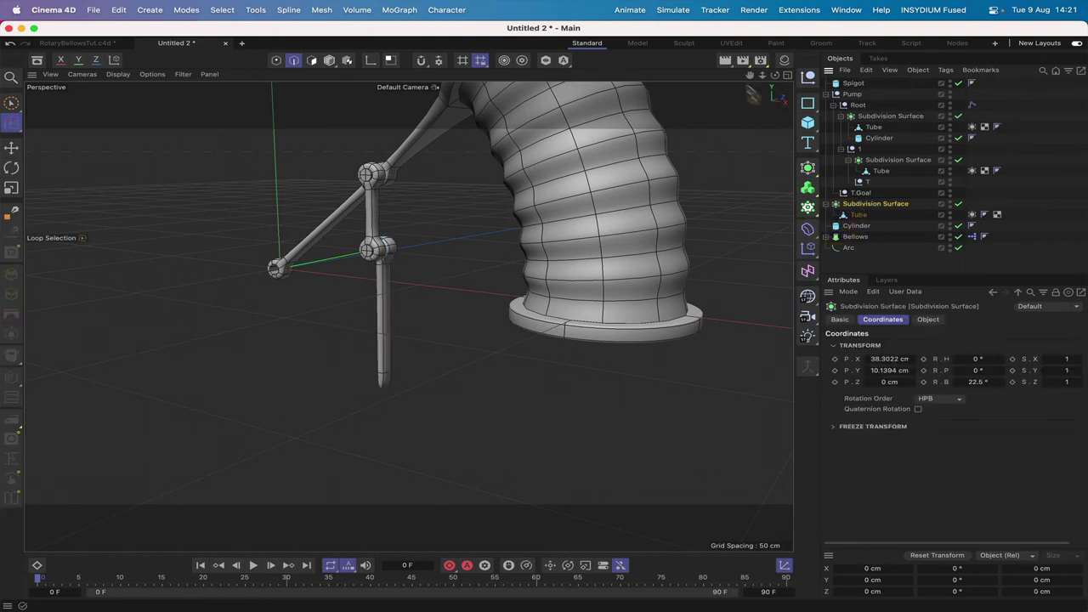
# Step: Add a null as a child of the separate Cylinder and set its X, Y and Z positions to 0 cm
pyautogui.click(808, 77)
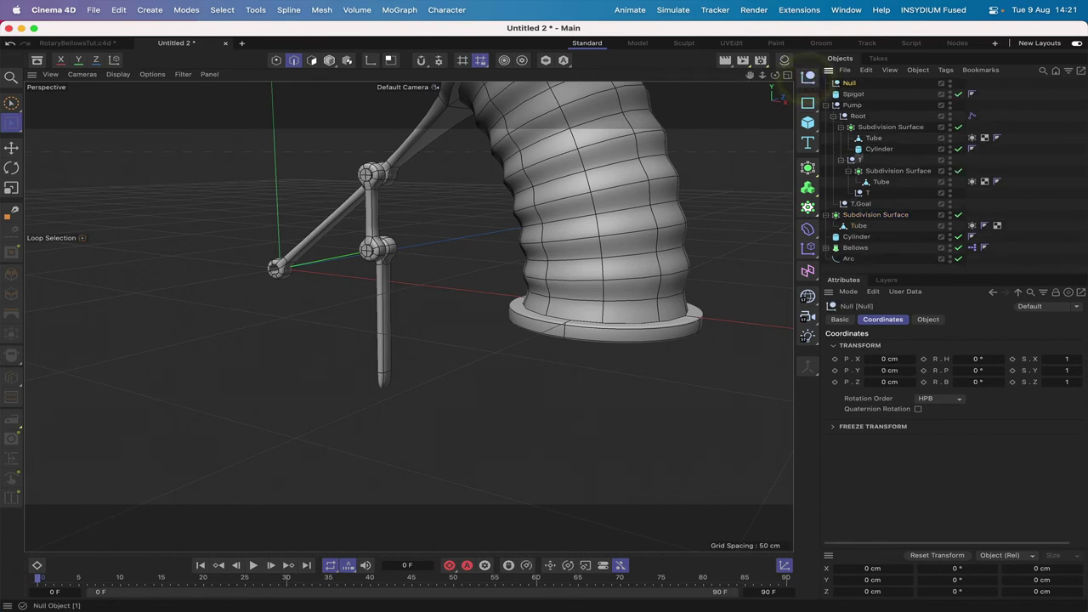
pyautogui.moveTo(848, 85); pyautogui.dragTo(856, 238)
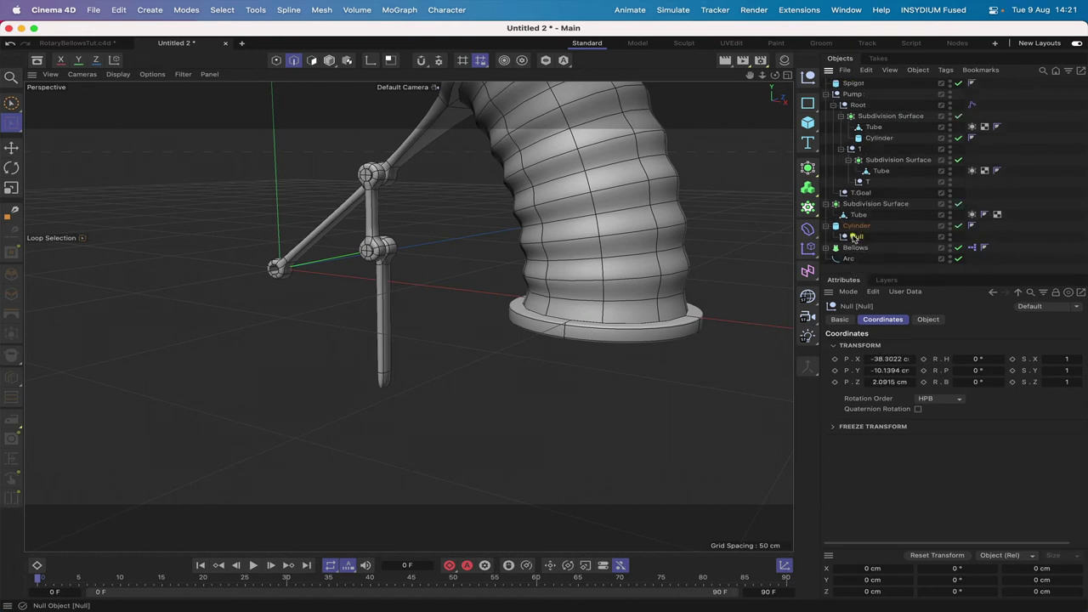
pyautogui.click(893, 359)
pyautogui.write('0')
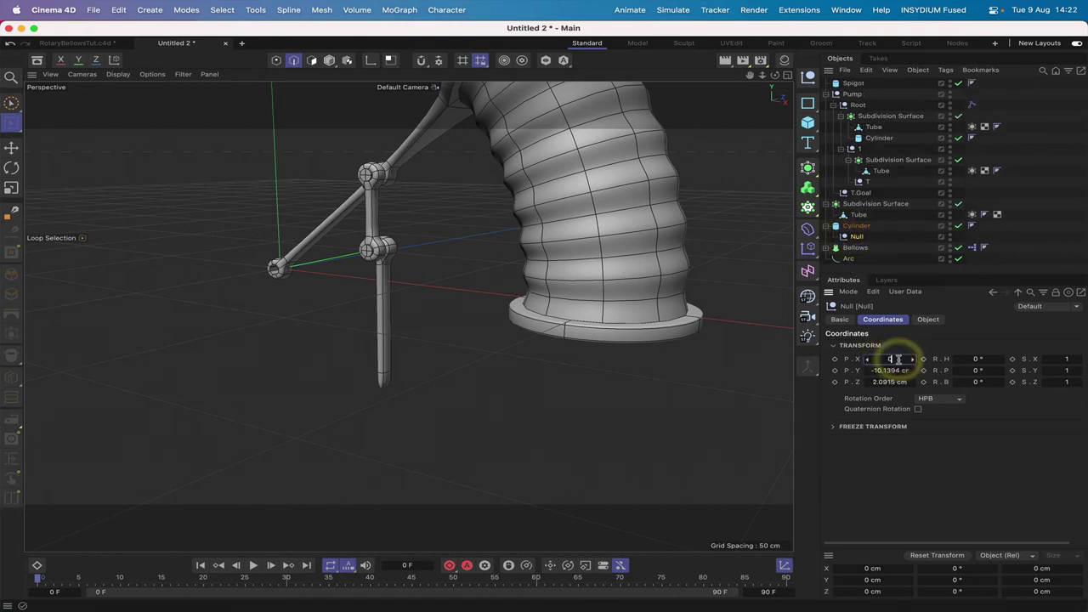
pyautogui.press('Return')
pyautogui.click(888, 371)
pyautogui.write('0')
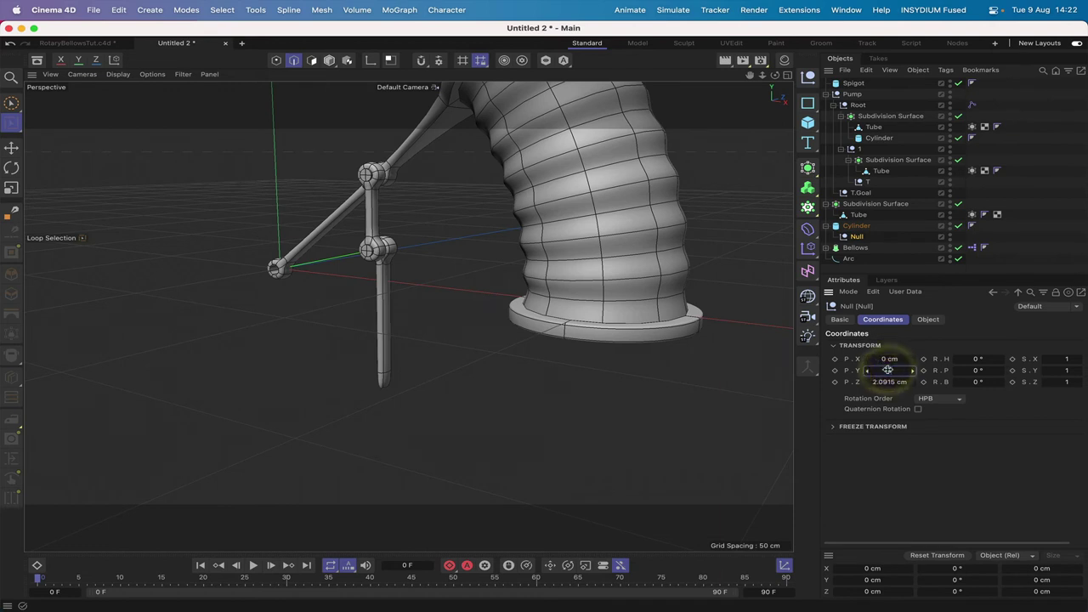
pyautogui.press('Return')
pyautogui.click(891, 382)
pyautogui.write('0')
pyautogui.press('Return')
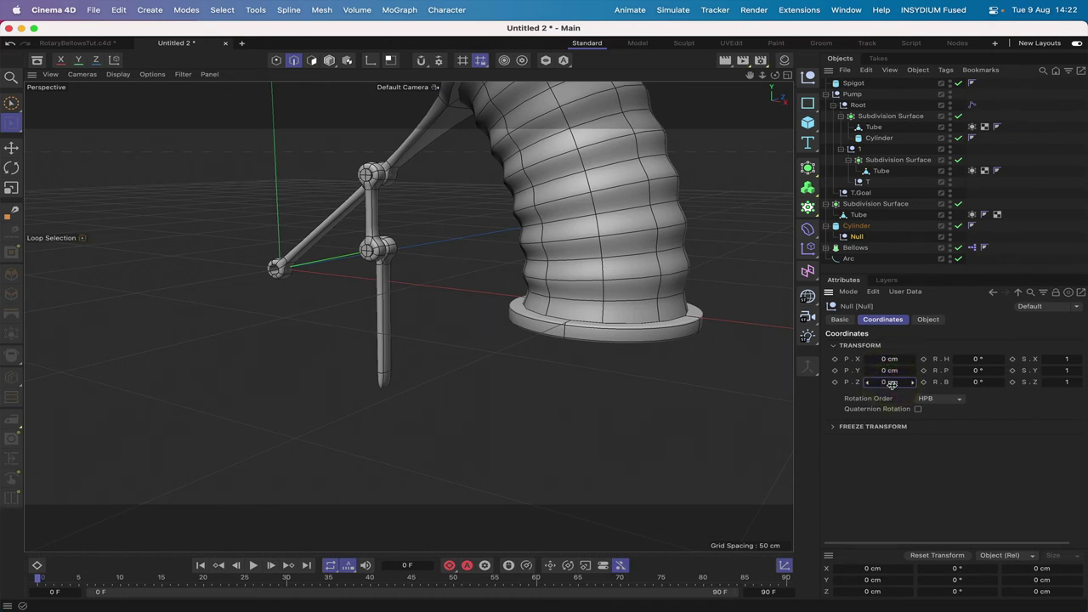
# Step: In the front view, move the null straight down to the arm's pointed tip, at a Y position of about -45.4 cm
pyautogui.click(11, 148)
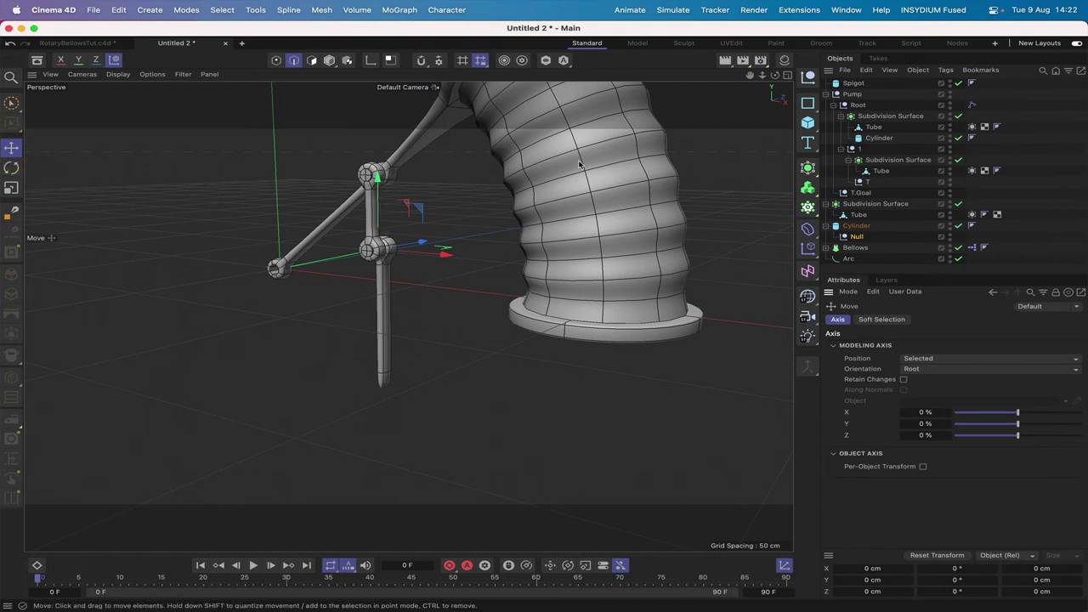
pyautogui.press('F4')
pyautogui.press('o')
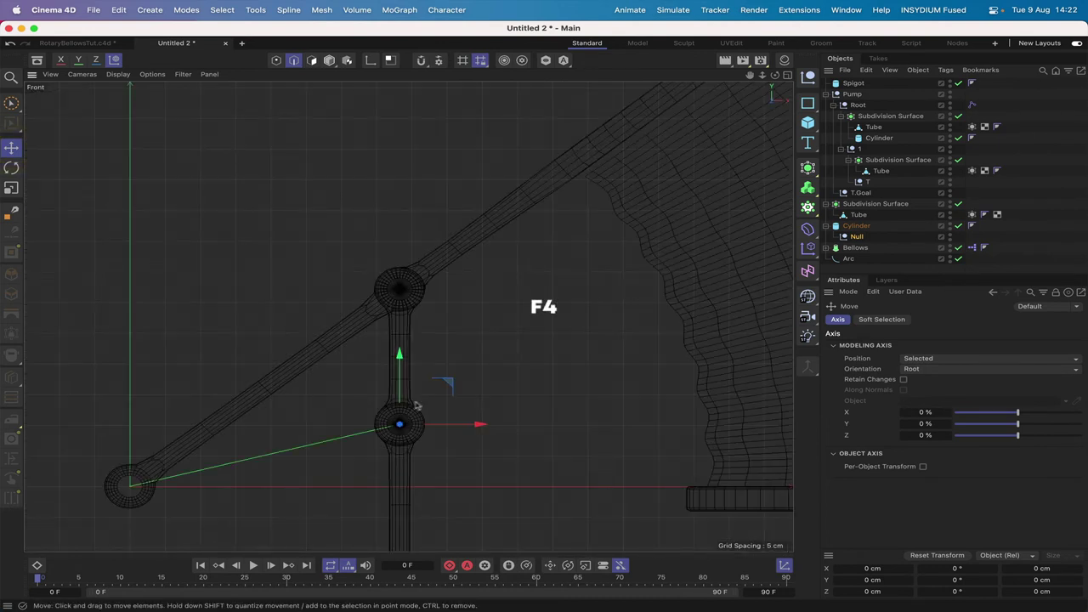
pyautogui.moveTo(750, 76); pyautogui.dragTo(408, 316)
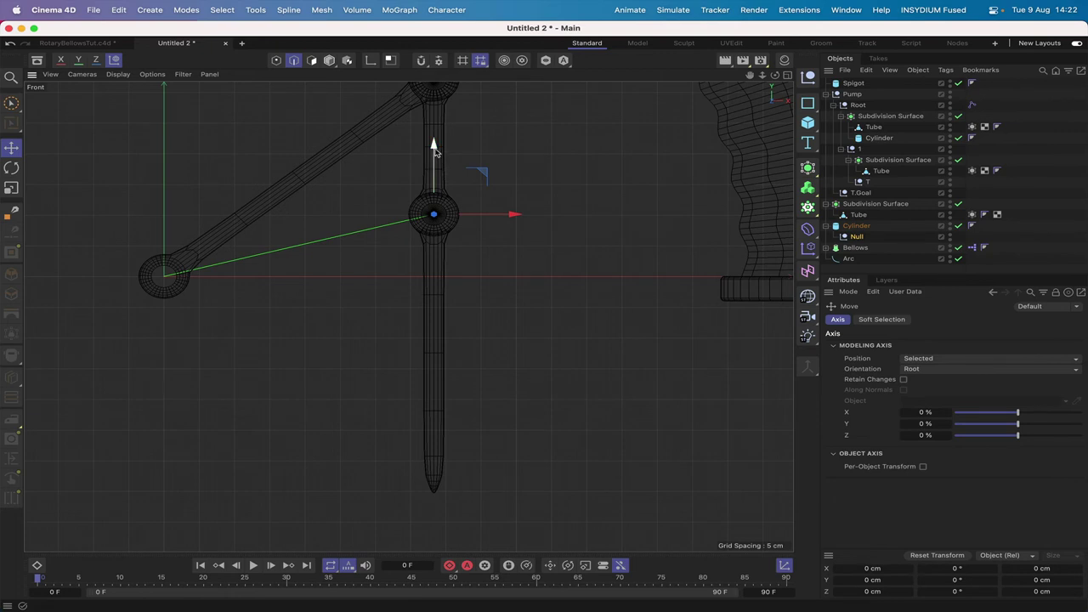
pyautogui.moveTo(434, 150); pyautogui.dragTo(413, 430)
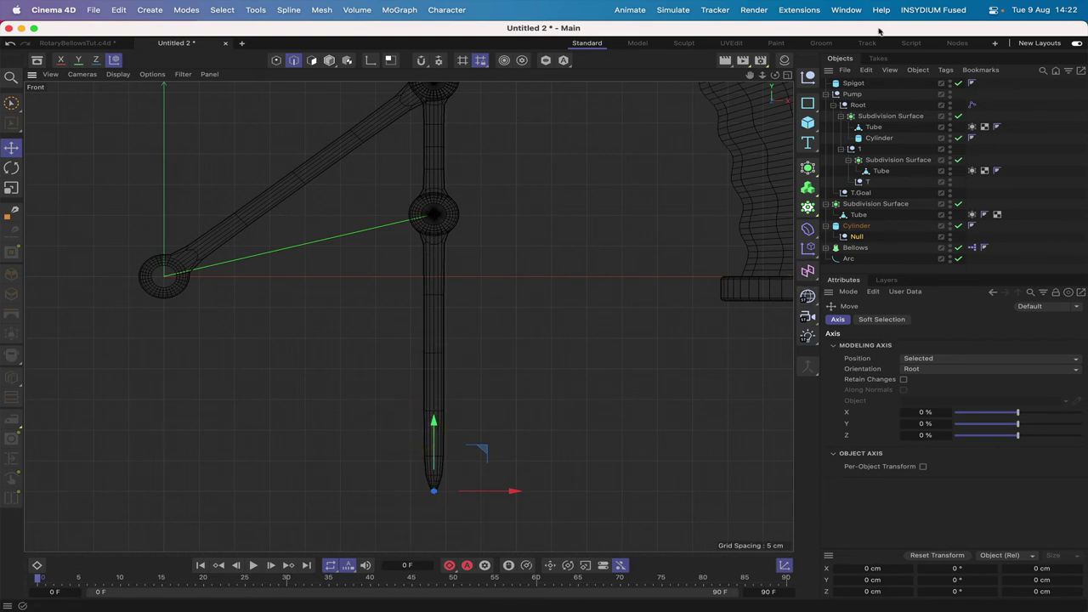
pyautogui.moveTo(748, 80); pyautogui.dragTo(440, 304)
pyautogui.scroll(5, 408, 317)
pyautogui.click(441, 303)
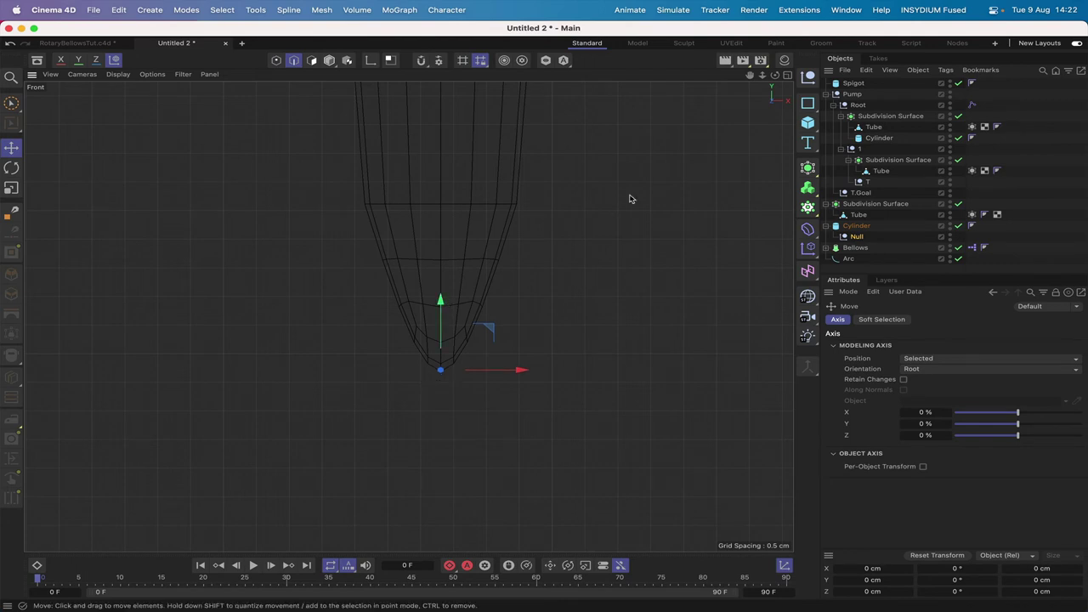
pyautogui.press('F1')
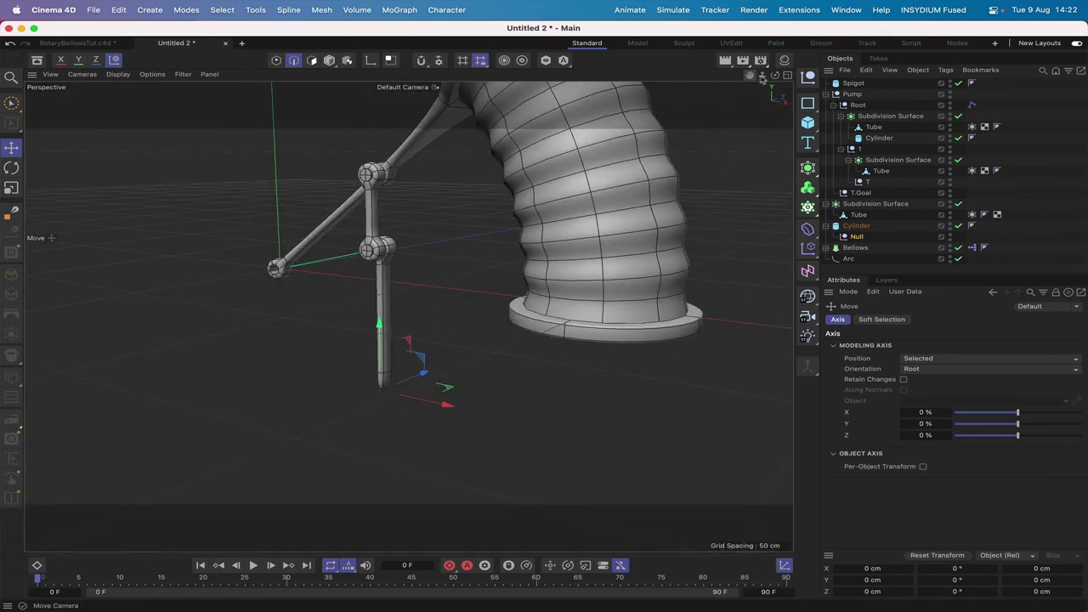
pyautogui.keyDown('alt'); pyautogui.moveTo(380, 390); pyautogui.dragTo(380, 391); pyautogui.keyUp('alt')
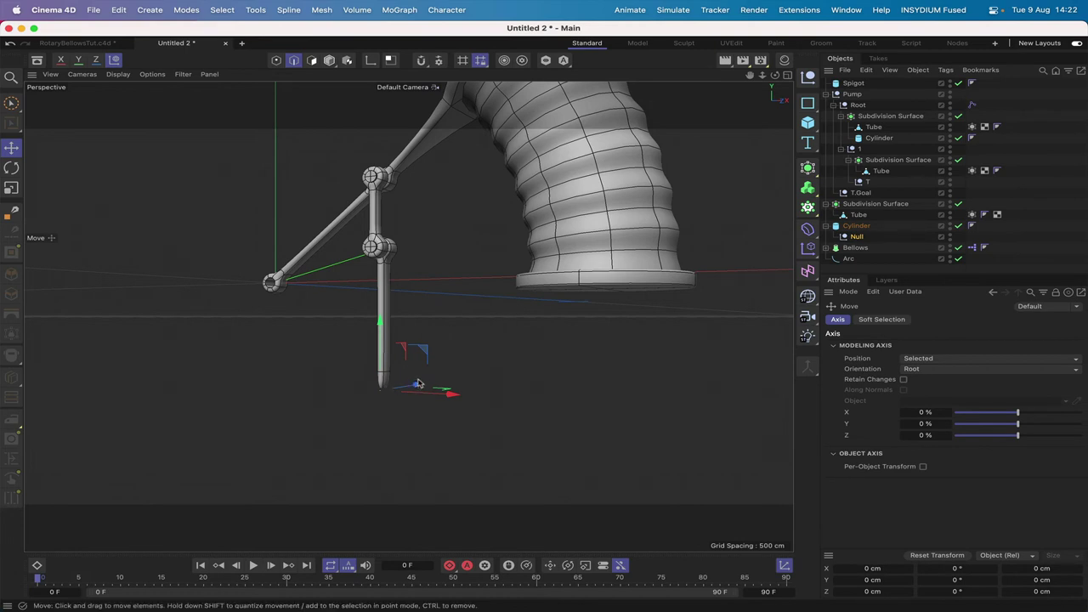
# Step: Unparent the null from the Cylinder, placing it directly below, and set its Z position to 0 cm
pyautogui.press('F2')
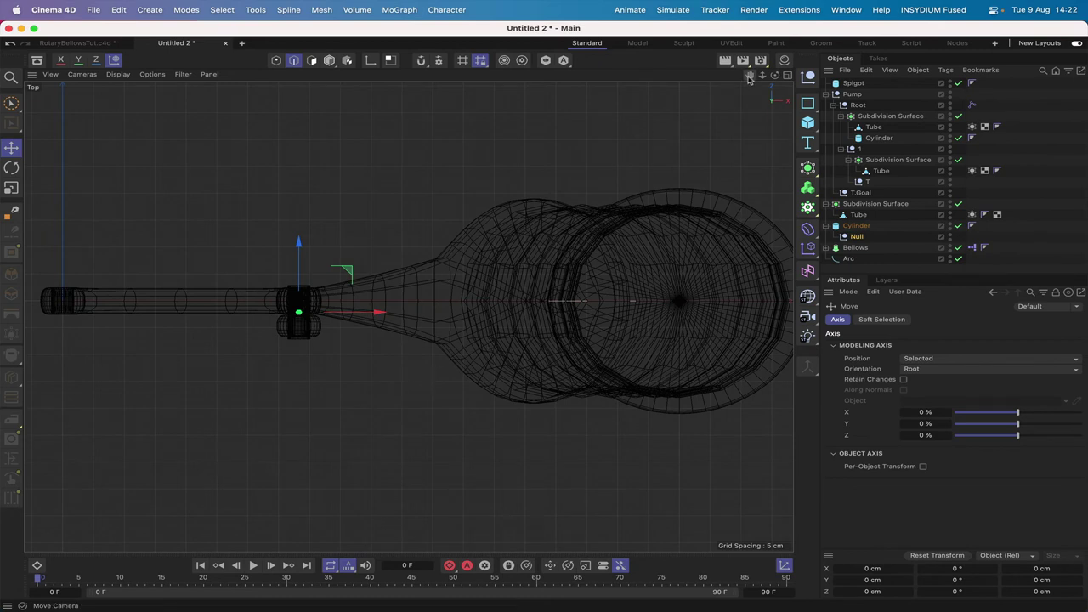
pyautogui.moveTo(750, 75); pyautogui.dragTo(794, 142)
pyautogui.moveTo(750, 75)
pyautogui.mouseDown()
pyautogui.moveTo(781, 68)
pyautogui.moveTo(753, 73)
pyautogui.mouseUp()
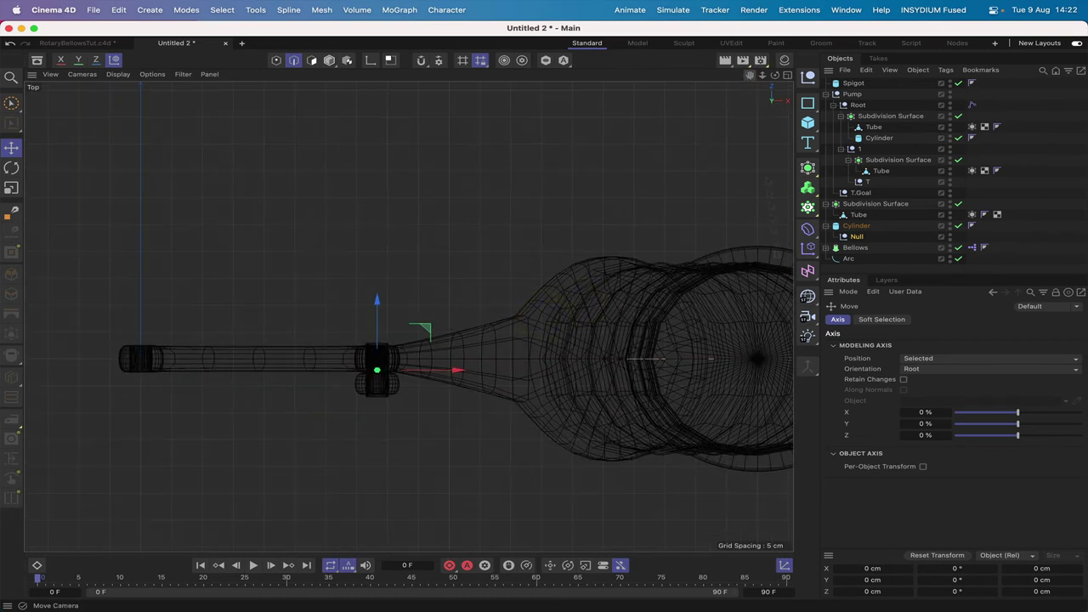
pyautogui.click(856, 237)
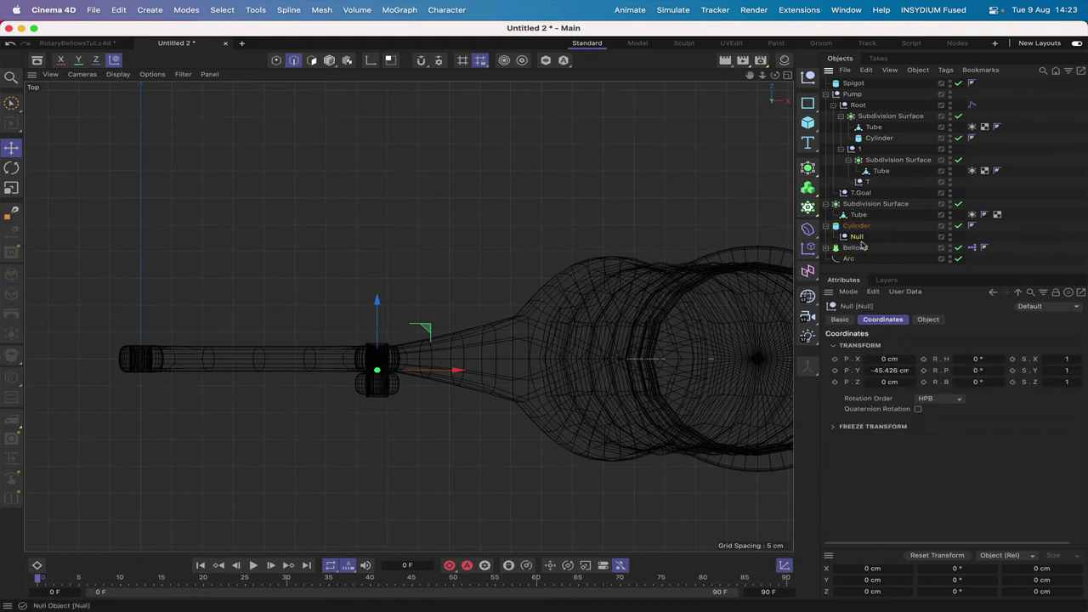
pyautogui.moveTo(860, 240); pyautogui.dragTo(838, 243)
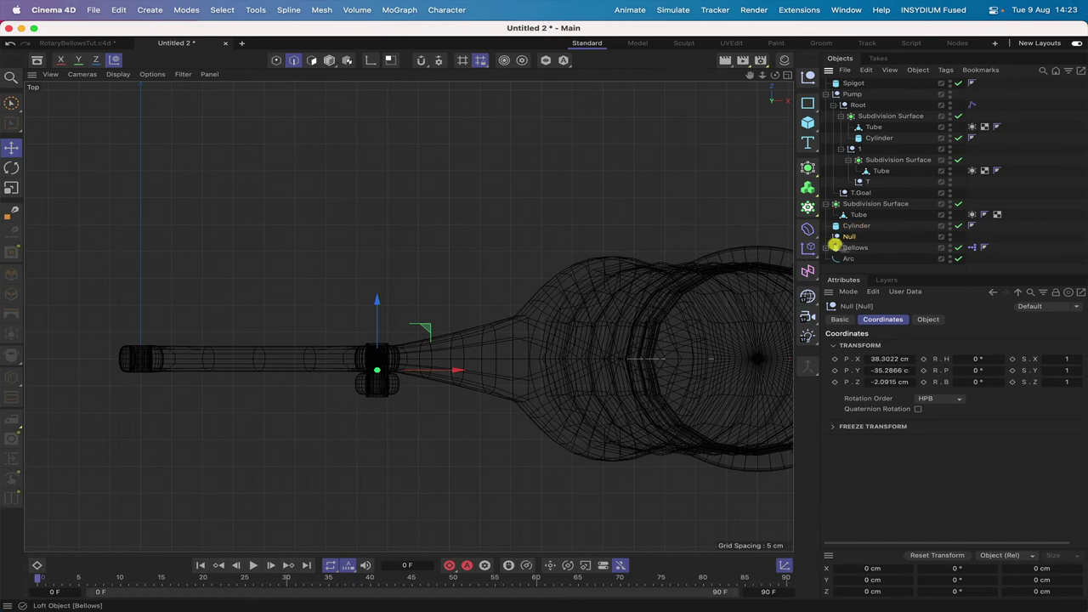
pyautogui.doubleClick(889, 382)
pyautogui.write('0')
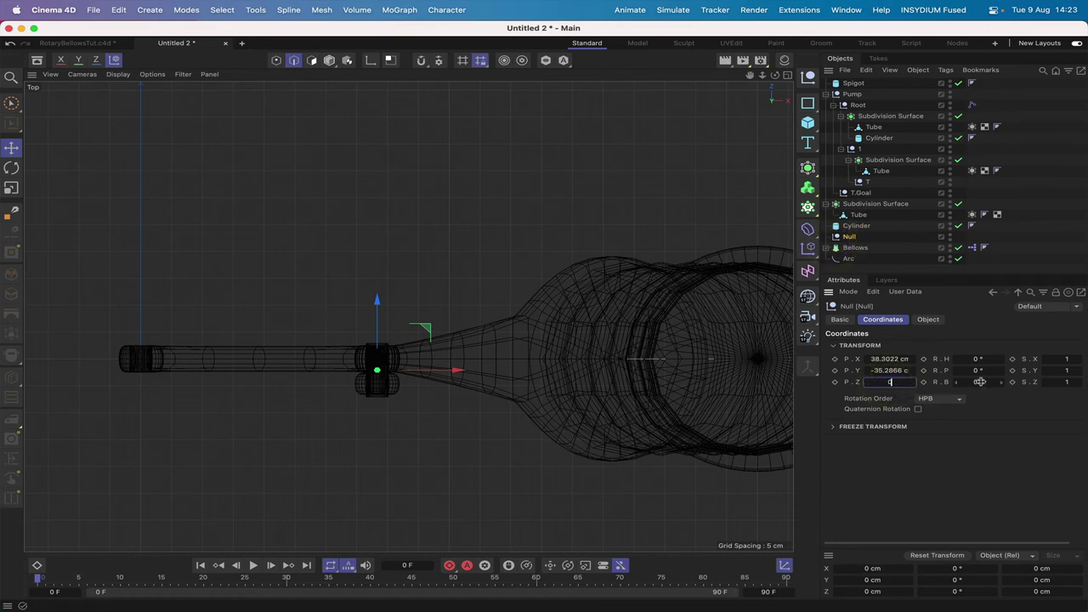
pyautogui.press('Return')
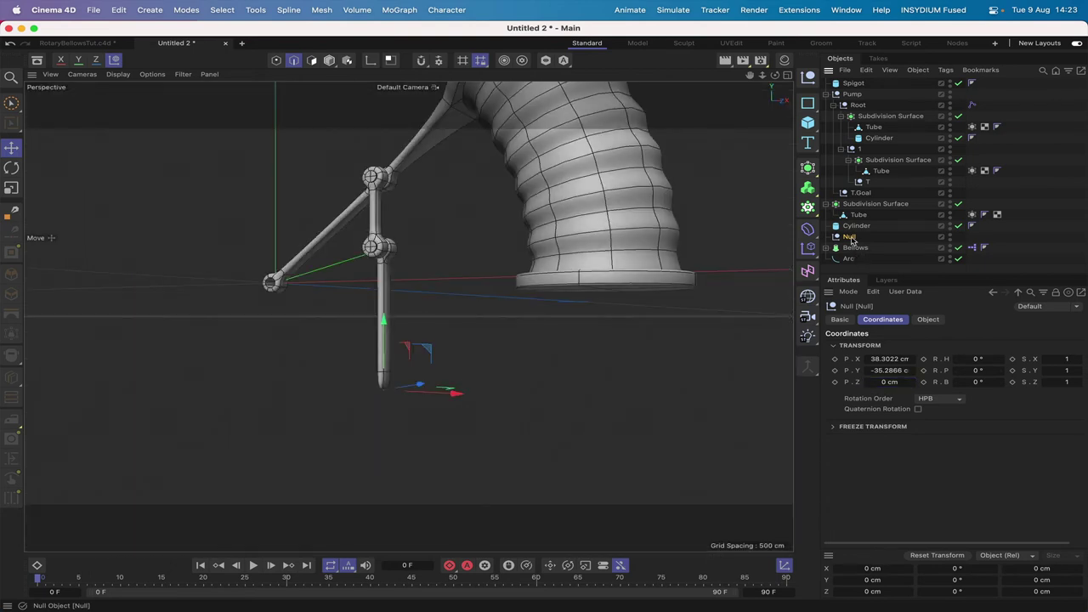
# Step: Rename the null at the arm's tip as CamFoller
pyautogui.doubleClick(846, 238)
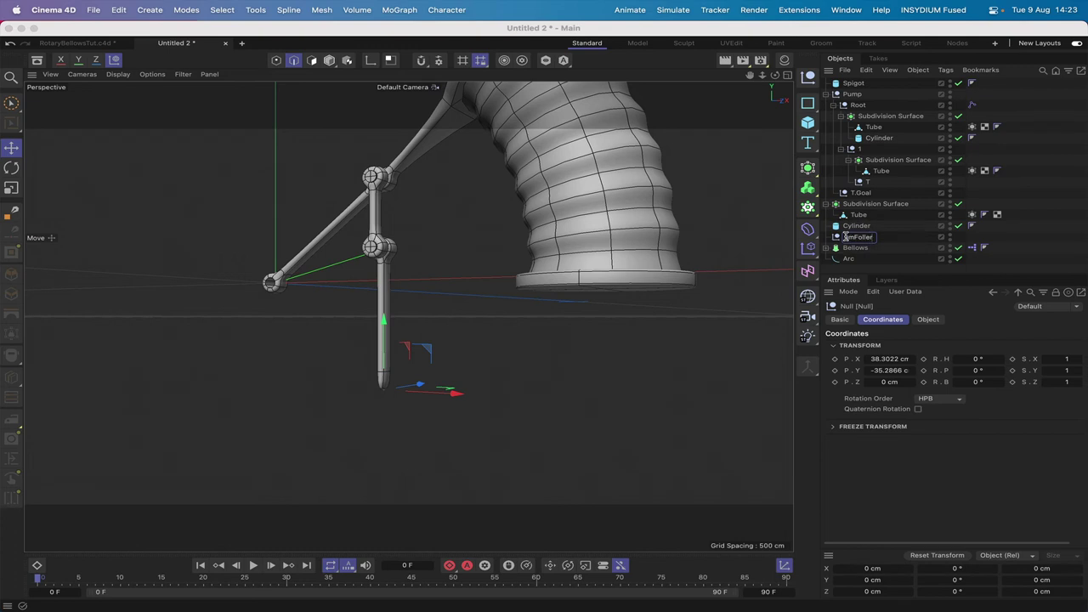
pyautogui.write('CamFoller')
pyautogui.press('Return')
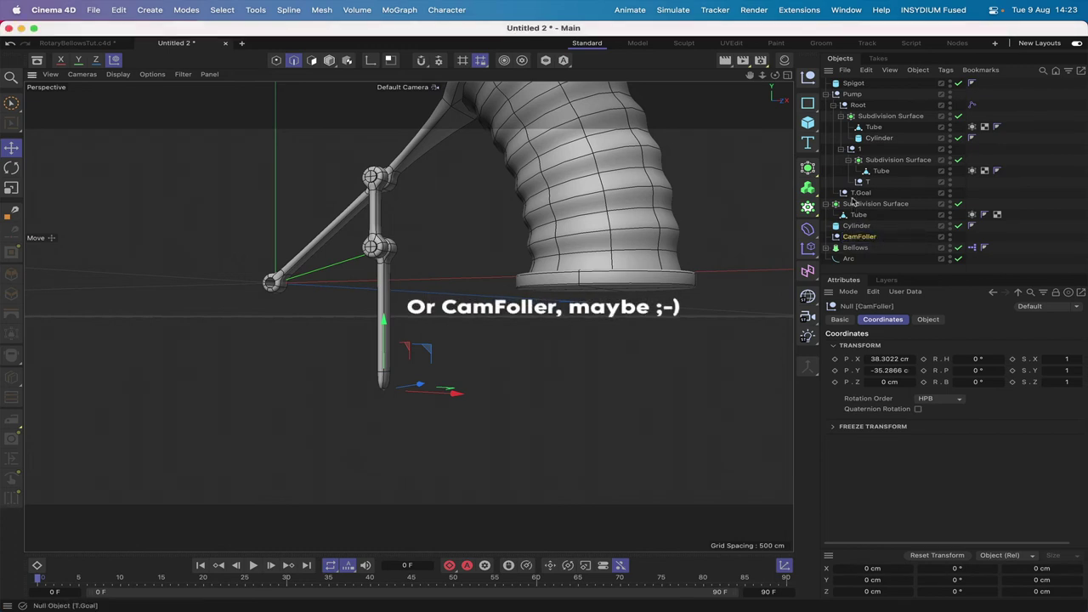
# Step: Nest the arm's Subdivision Surface under the separate Cylinder and rename it Cam
pyautogui.click(848, 204)
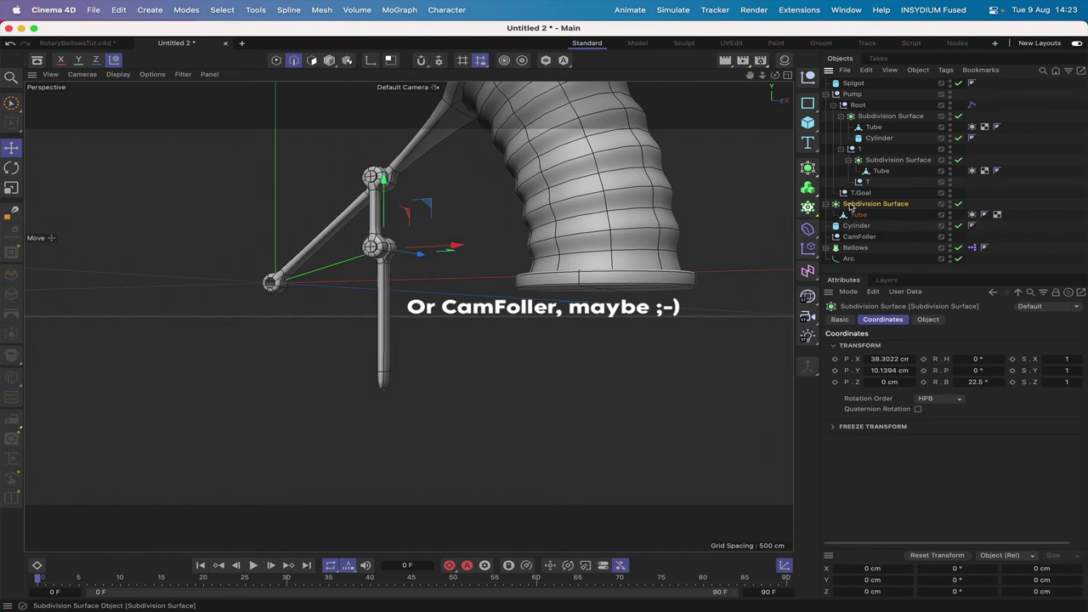
pyautogui.moveTo(848, 207); pyautogui.dragTo(891, 232)
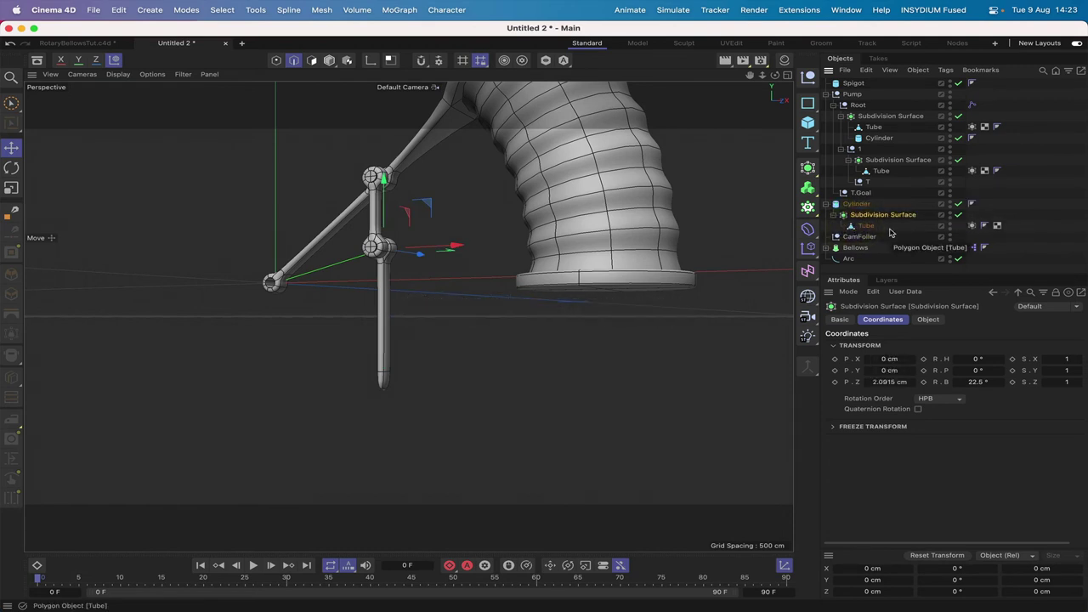
pyautogui.doubleClick(884, 215)
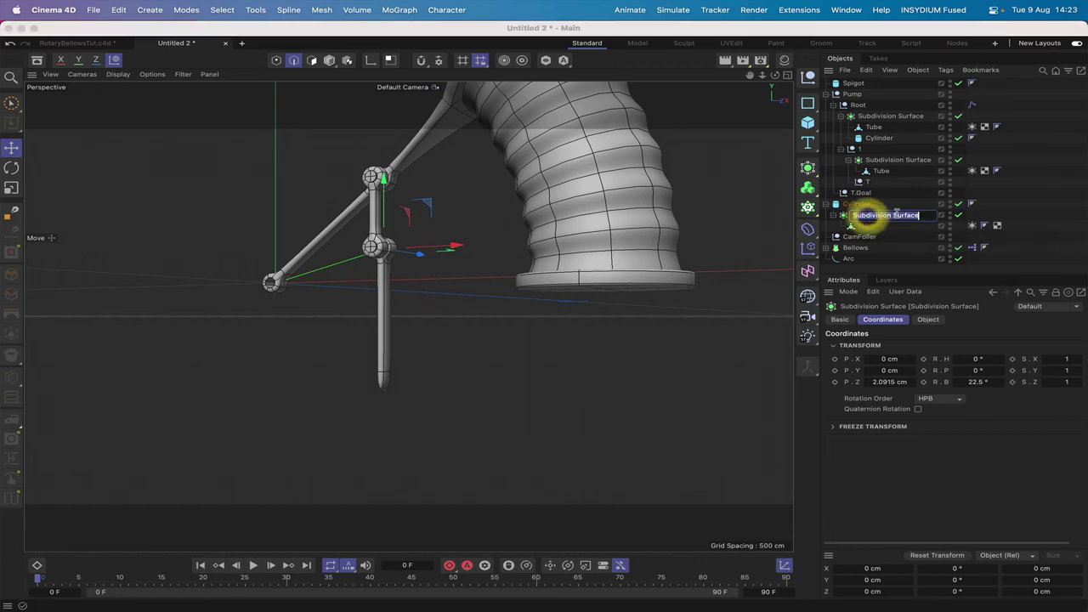
pyautogui.write('Cam')
pyautogui.press('Return')
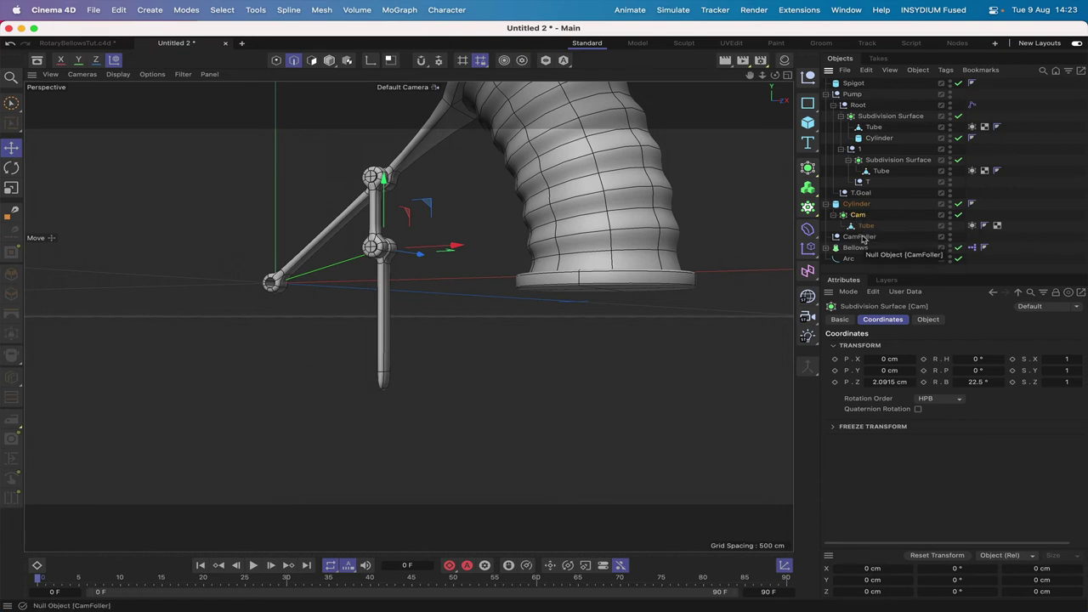
# Step: Make Cam a child of CamFoller, and place the separate Cylinder and the T.Goal null inside Cam
pyautogui.moveTo(860, 215); pyautogui.dragTo(867, 243)
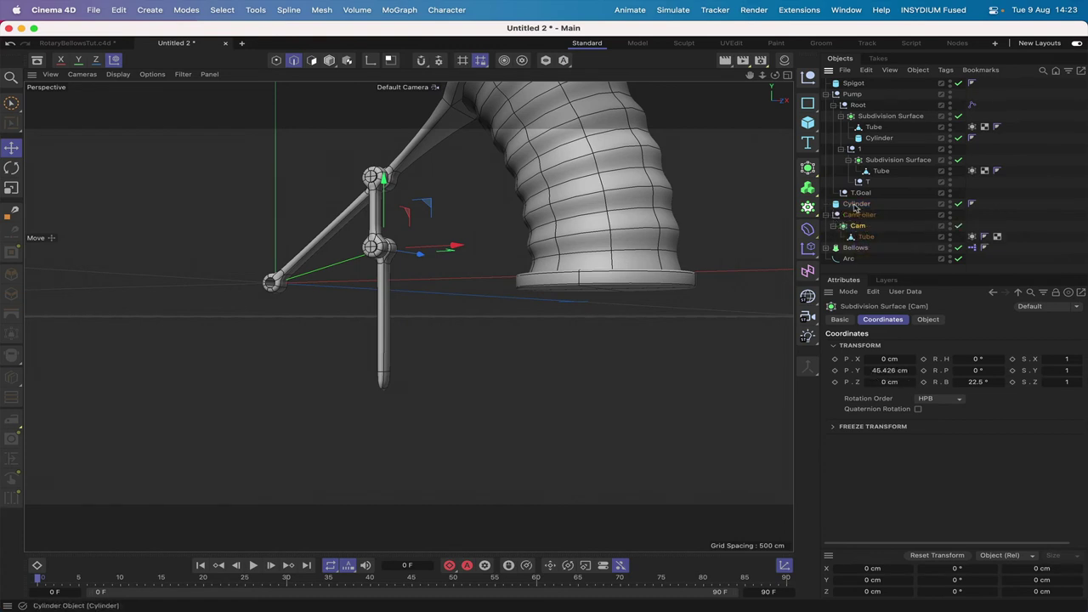
pyautogui.moveTo(856, 207); pyautogui.dragTo(871, 243)
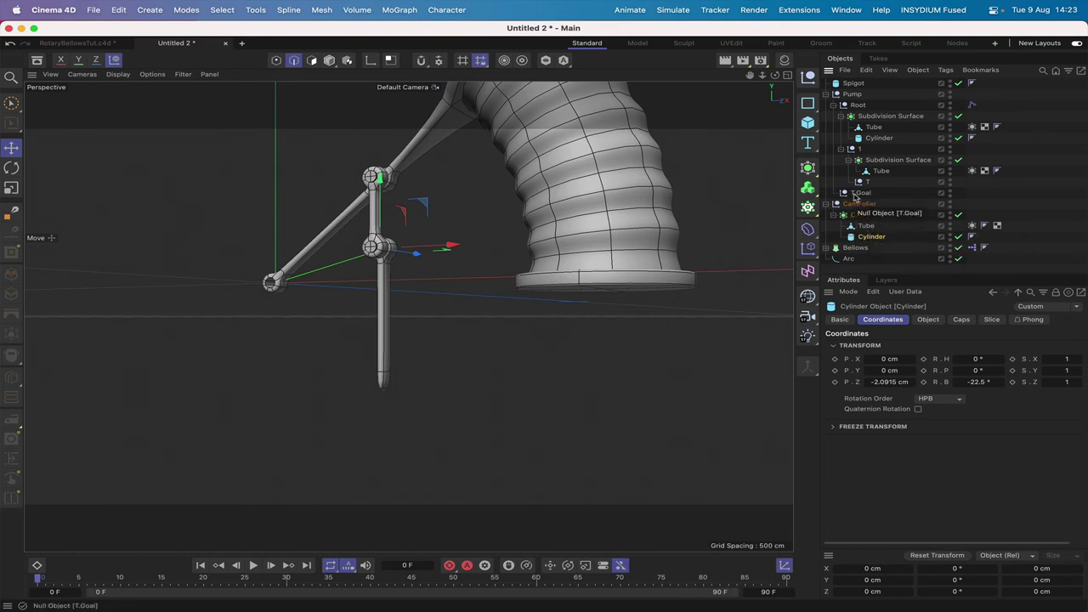
pyautogui.moveTo(856, 194); pyautogui.dragTo(868, 240)
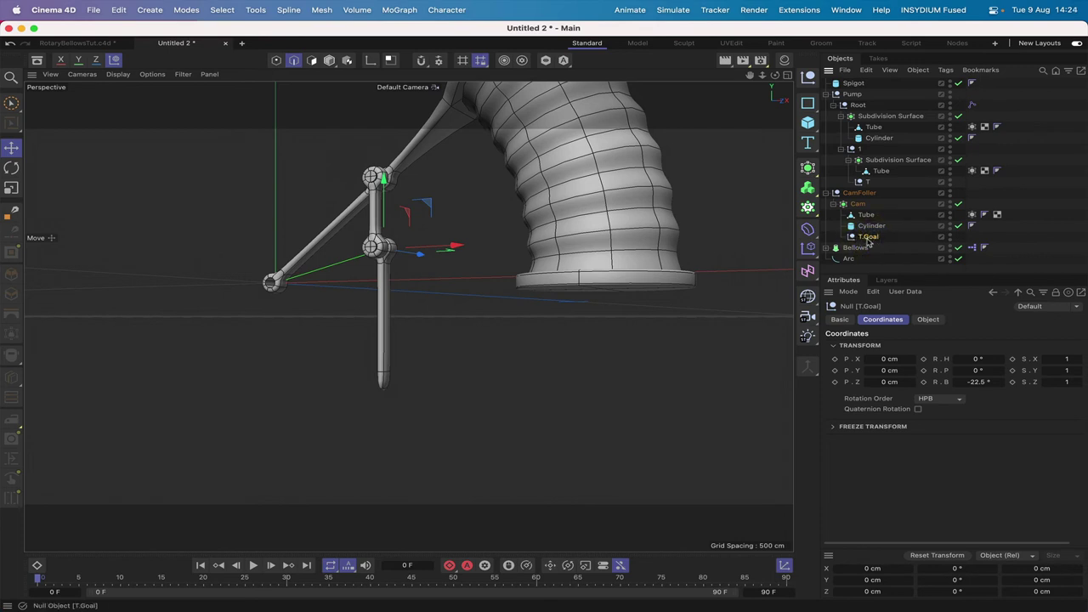
# Step: Test the linkage by moving the CamFoller null up and down along Y, restoring its original position
pyautogui.click(863, 193)
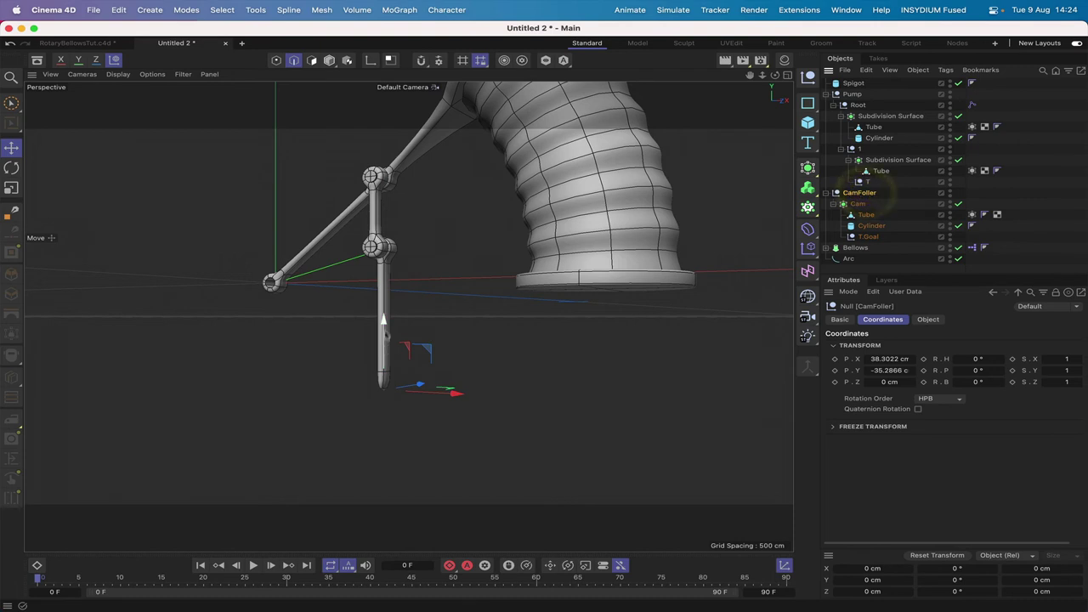
pyautogui.moveTo(383, 320)
pyautogui.mouseDown()
pyautogui.moveTo(385, 276)
pyautogui.moveTo(385, 321)
pyautogui.moveTo(384, 296)
pyautogui.moveTo(383, 319)
pyautogui.moveTo(385, 308)
pyautogui.mouseUp()
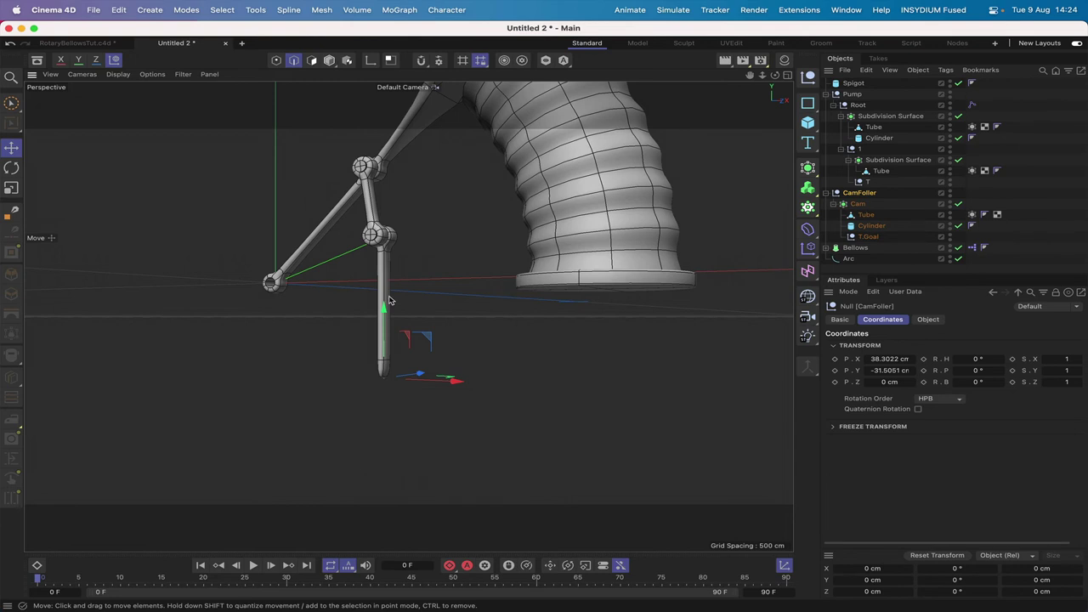
pyautogui.moveTo(390, 300); pyautogui.dragTo(389, 300)
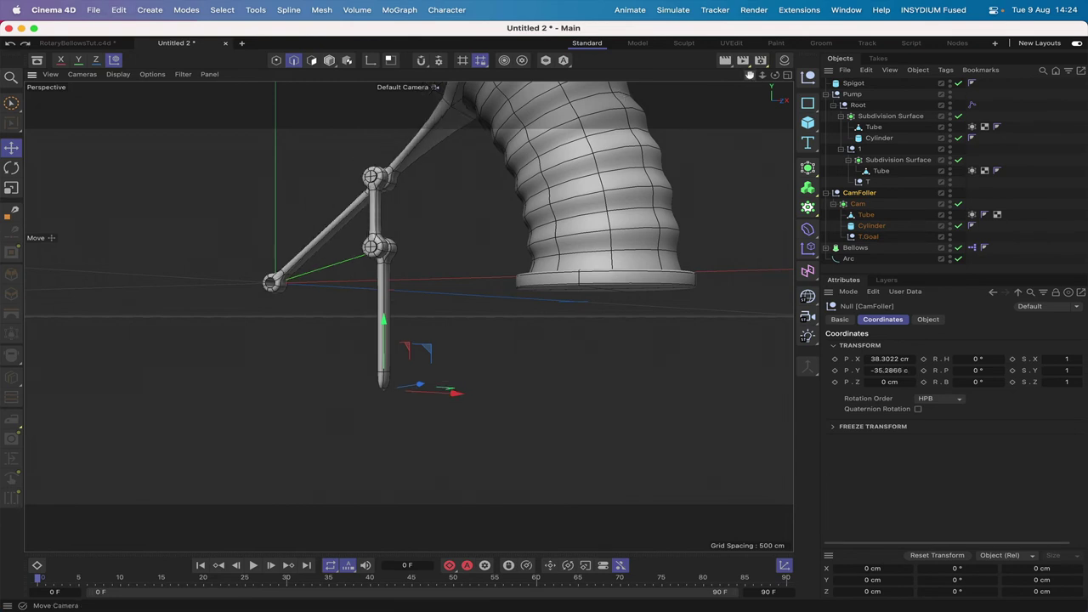
pyautogui.moveTo(749, 79); pyautogui.dragTo(749, 78)
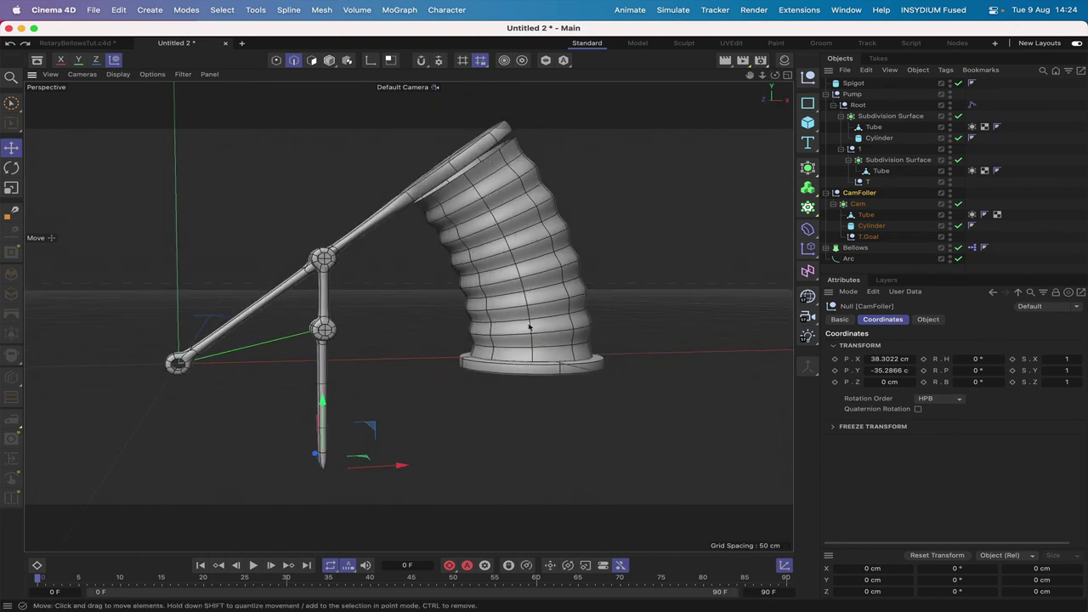
pyautogui.moveTo(324, 405); pyautogui.dragTo(333, 405)
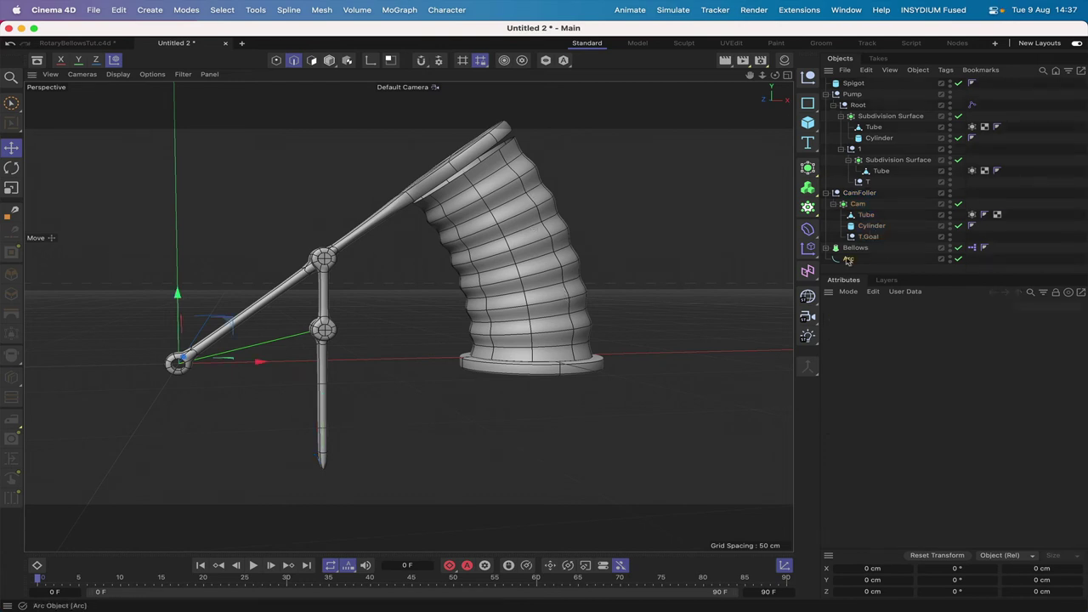
# Step: Add an XPresso tag to the T null and move its editor window clear of the object hierarchy
pyautogui.click(867, 237)
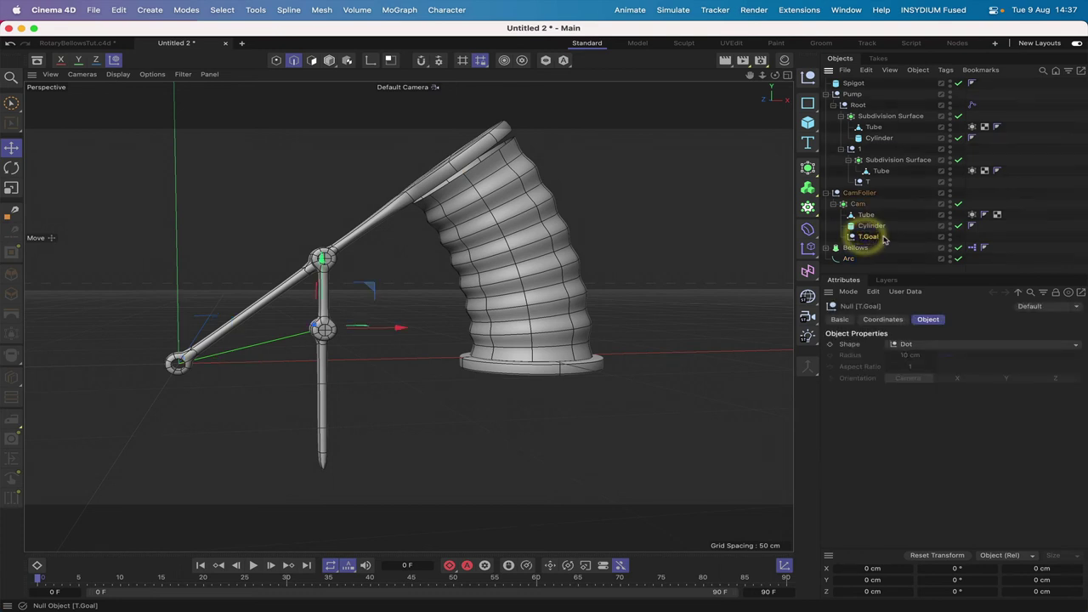
pyautogui.click(869, 182)
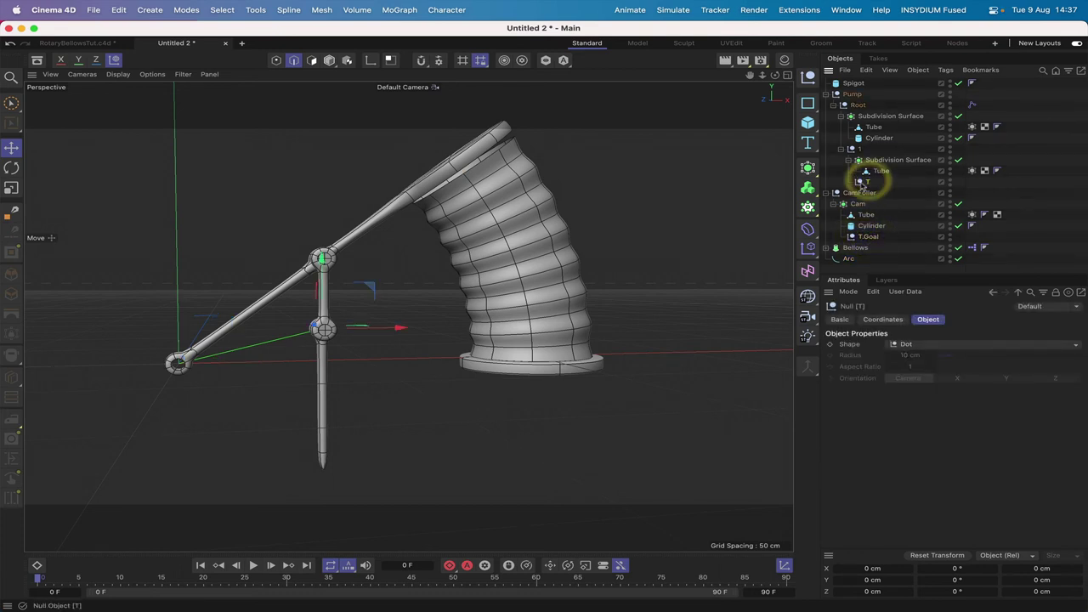
pyautogui.click(946, 70)
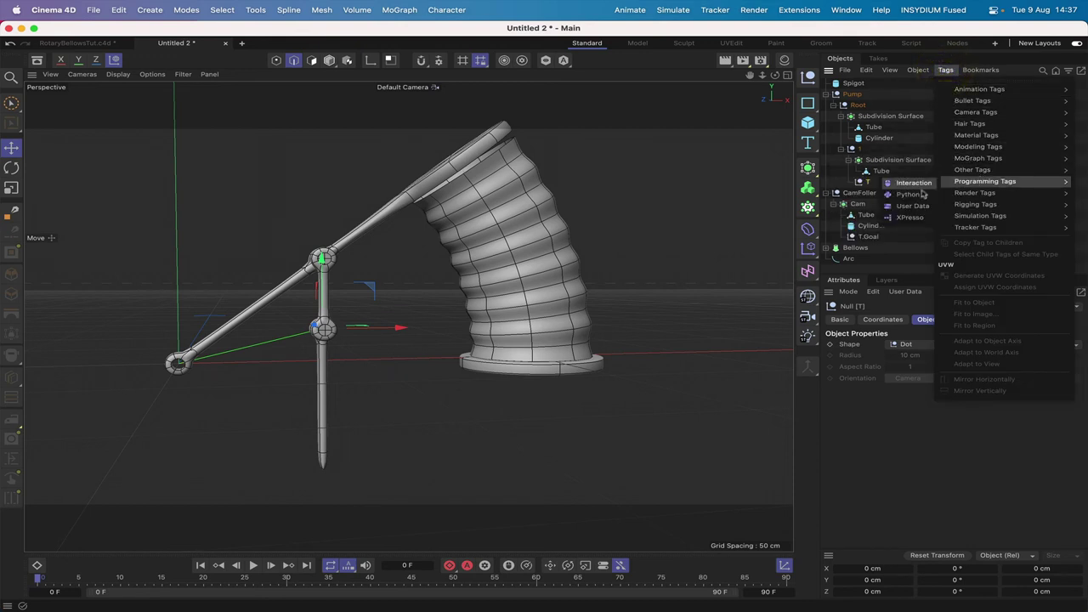
pyautogui.click(910, 216)
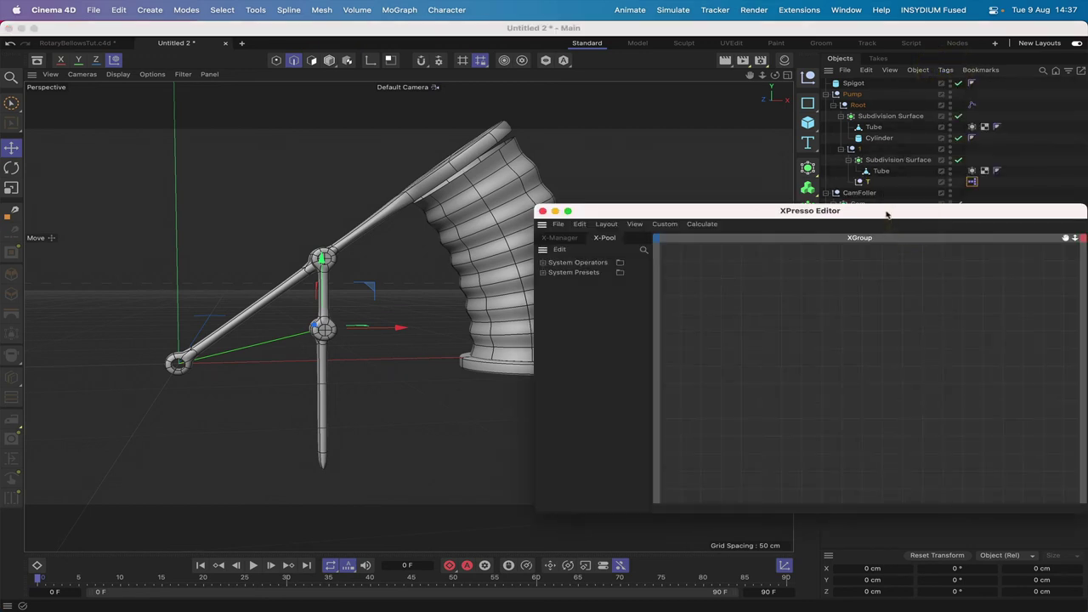
pyautogui.moveTo(889, 212); pyautogui.dragTo(467, 232)
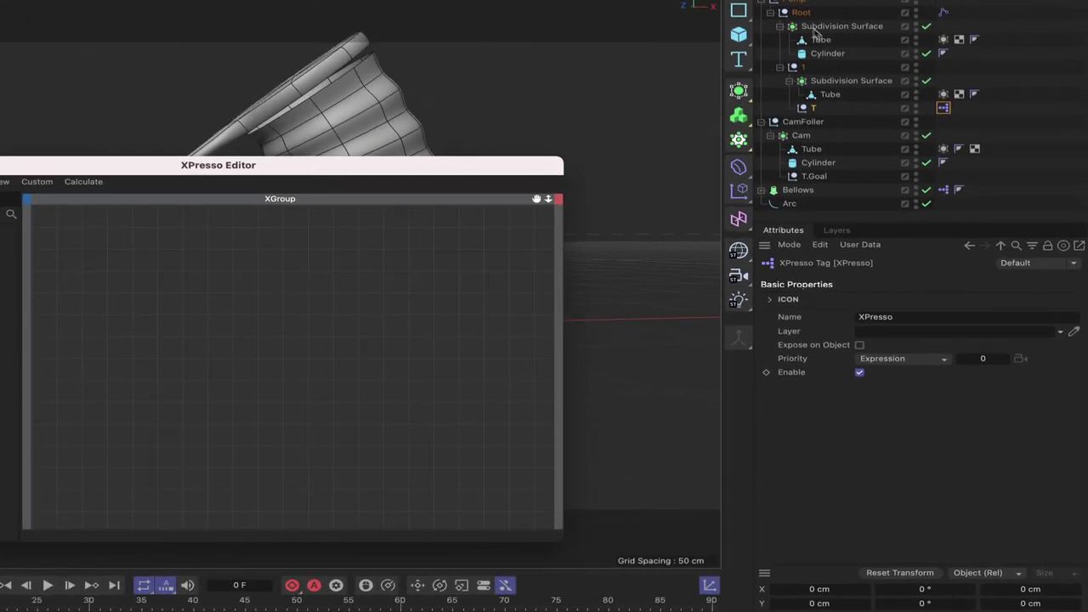
# Step: Add the Root null as an XPresso node with a Rotation . B output port, and expand the node
pyautogui.moveTo(803, 16); pyautogui.dragTo(103, 291)
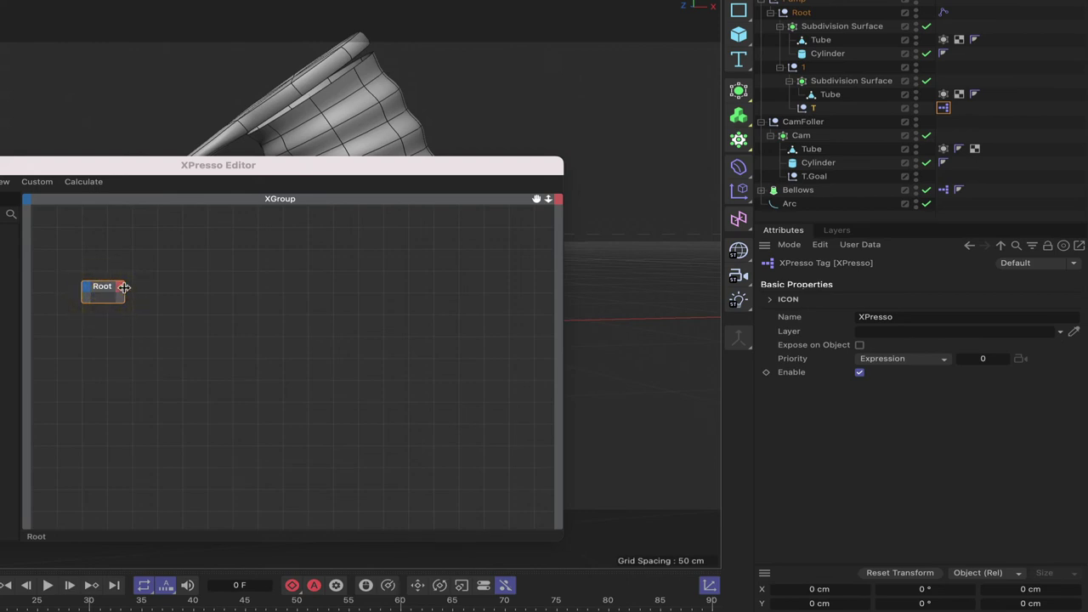
pyautogui.click(122, 294)
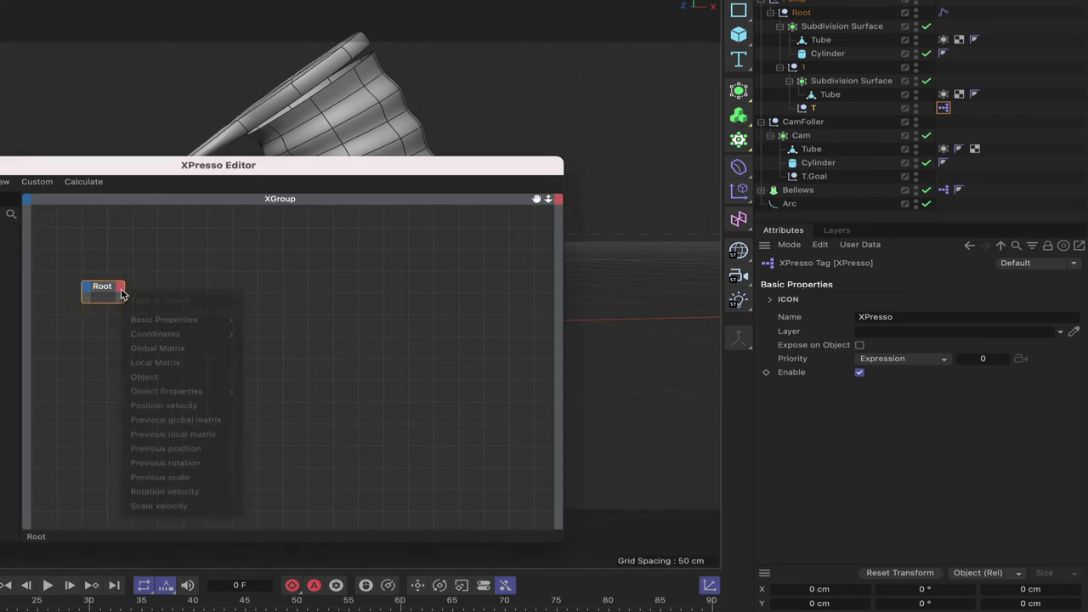
pyautogui.moveTo(170, 334)
pyautogui.moveTo(259, 340)
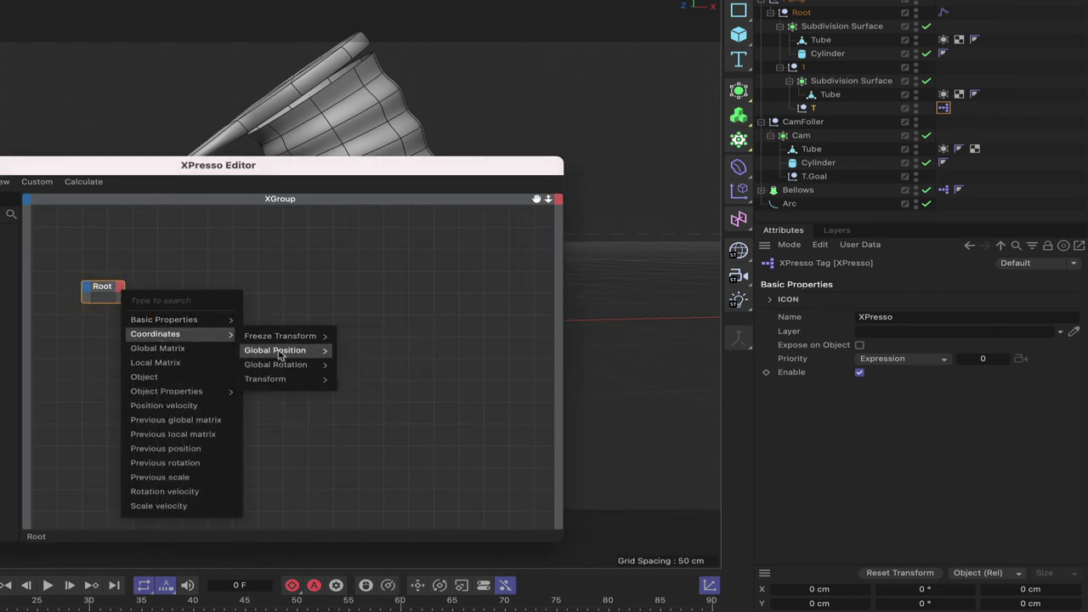
pyautogui.moveTo(281, 357)
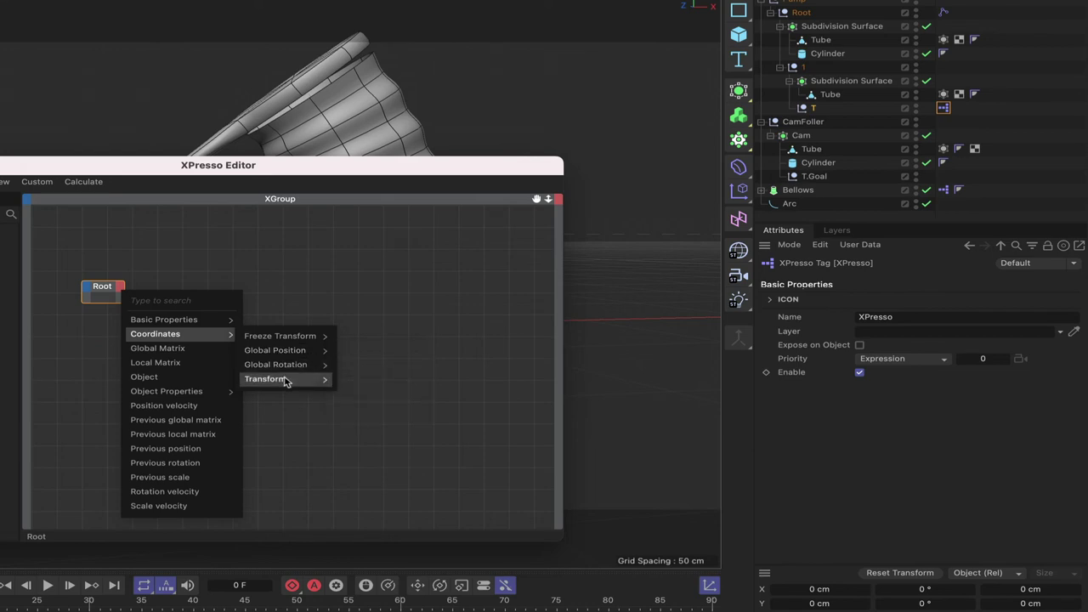
pyautogui.moveTo(282, 378)
pyautogui.moveTo(380, 414)
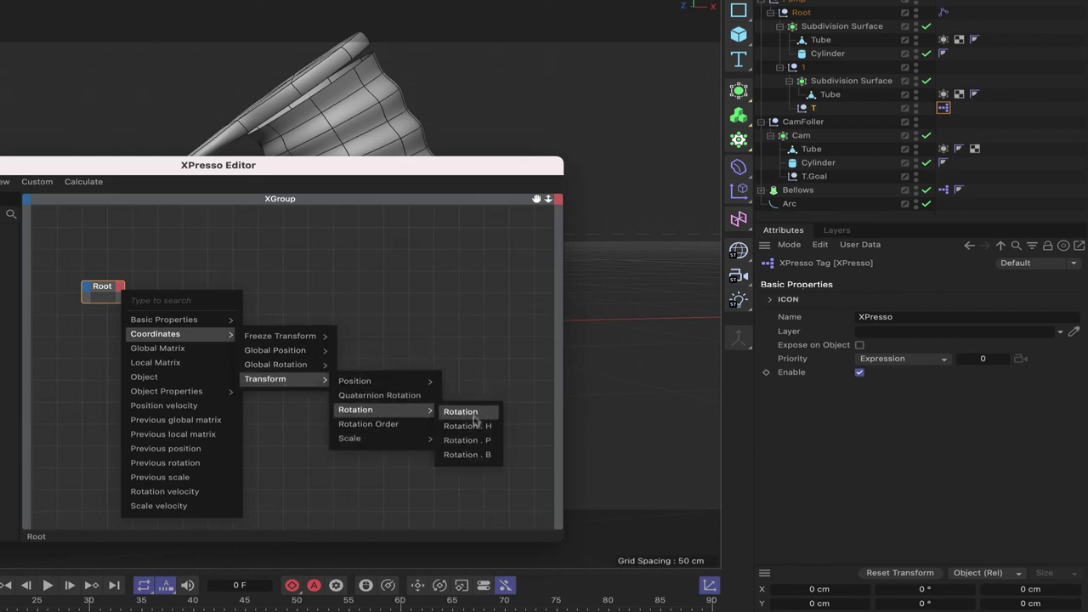
pyautogui.click(478, 454)
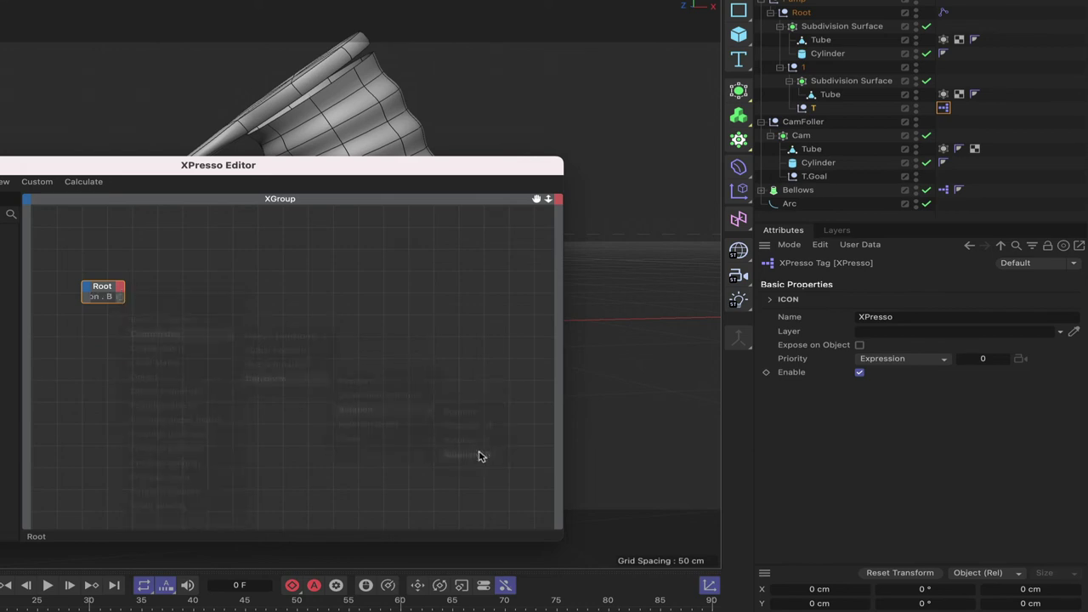
pyautogui.click(105, 285)
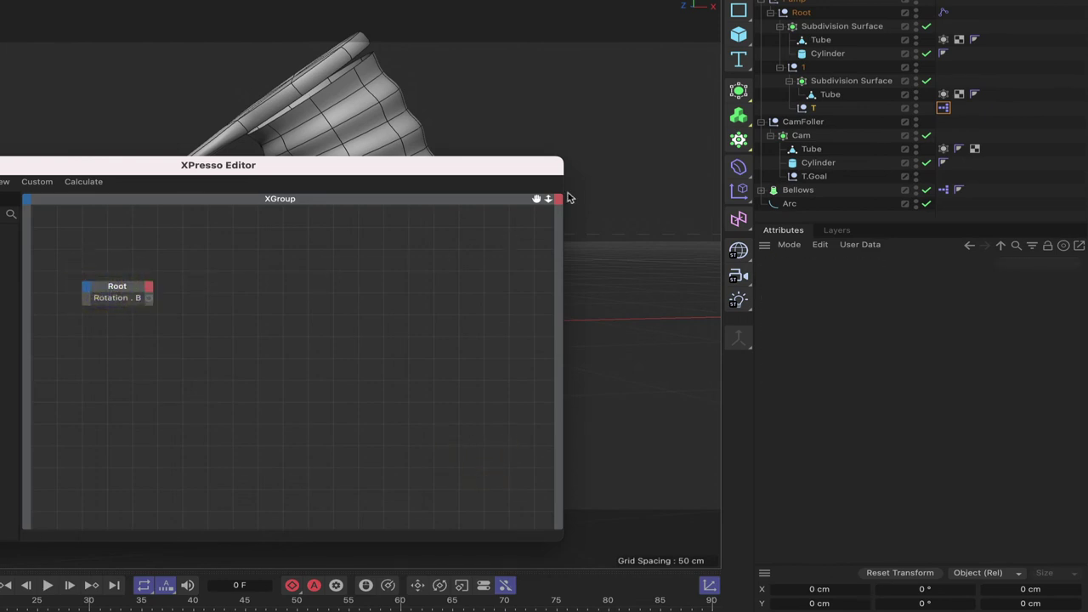
# Step: Add the Arc spline as an XPresso node with an End Angle input port, aligned beside the Root node
pyautogui.moveTo(788, 209); pyautogui.dragTo(356, 289)
pyautogui.click(337, 289)
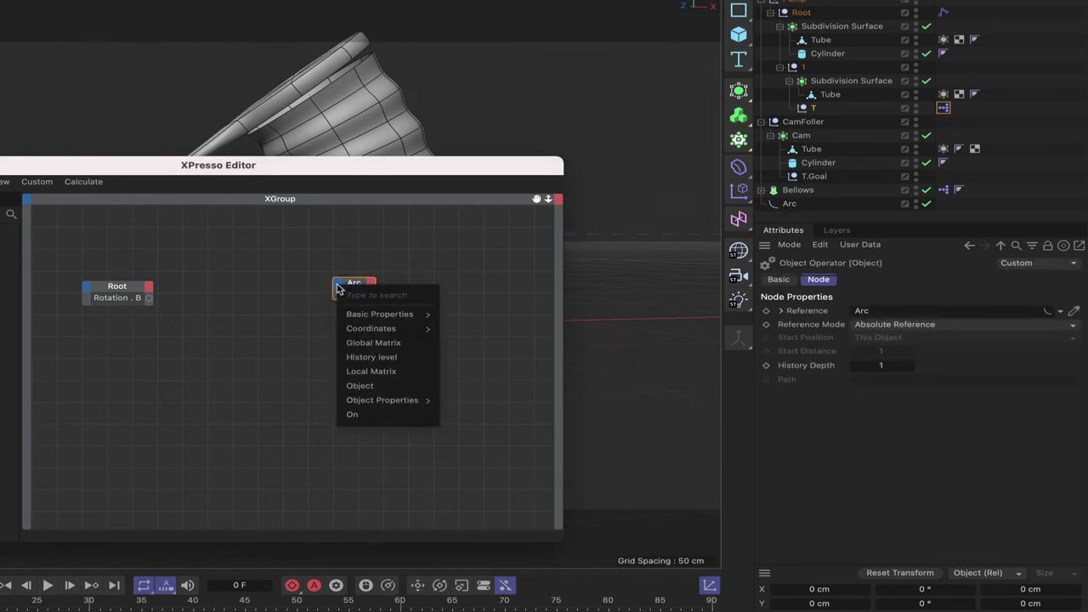
pyautogui.moveTo(372, 402)
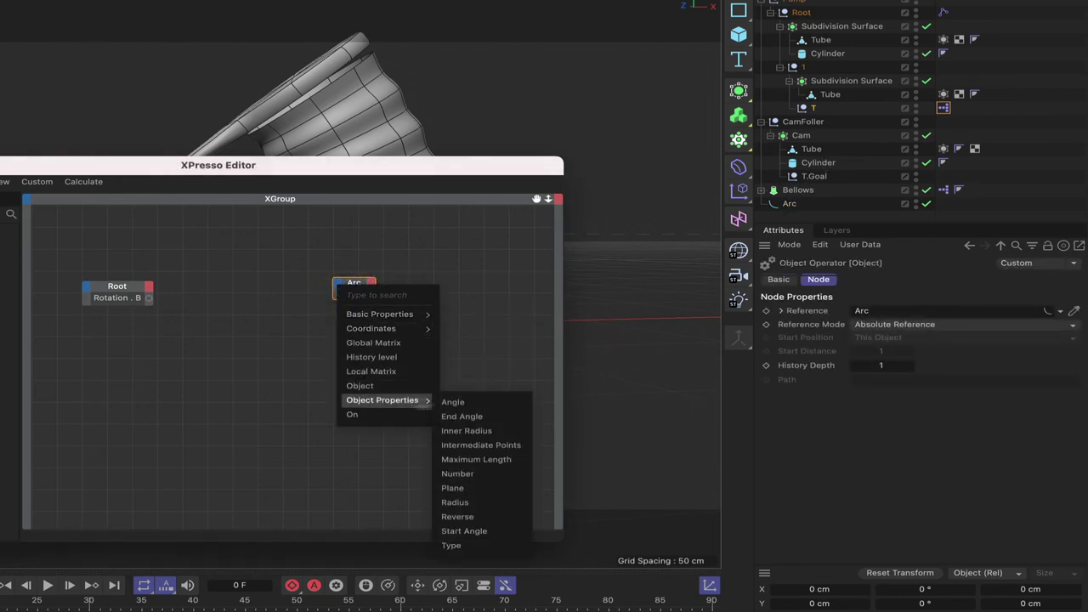
pyautogui.click(480, 418)
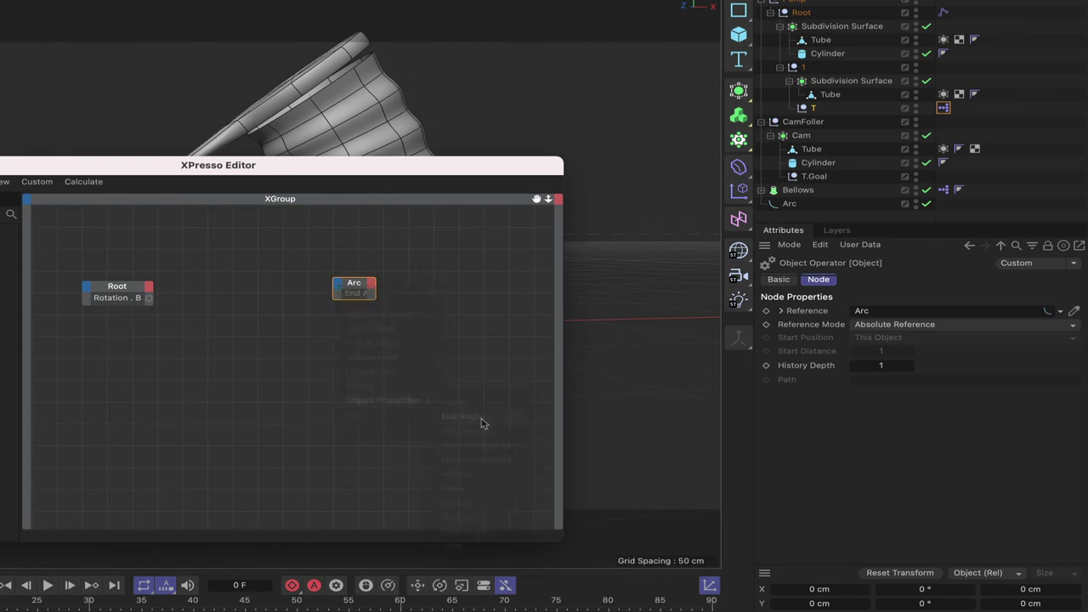
pyautogui.click(355, 289)
pyautogui.moveTo(356, 289); pyautogui.dragTo(366, 288)
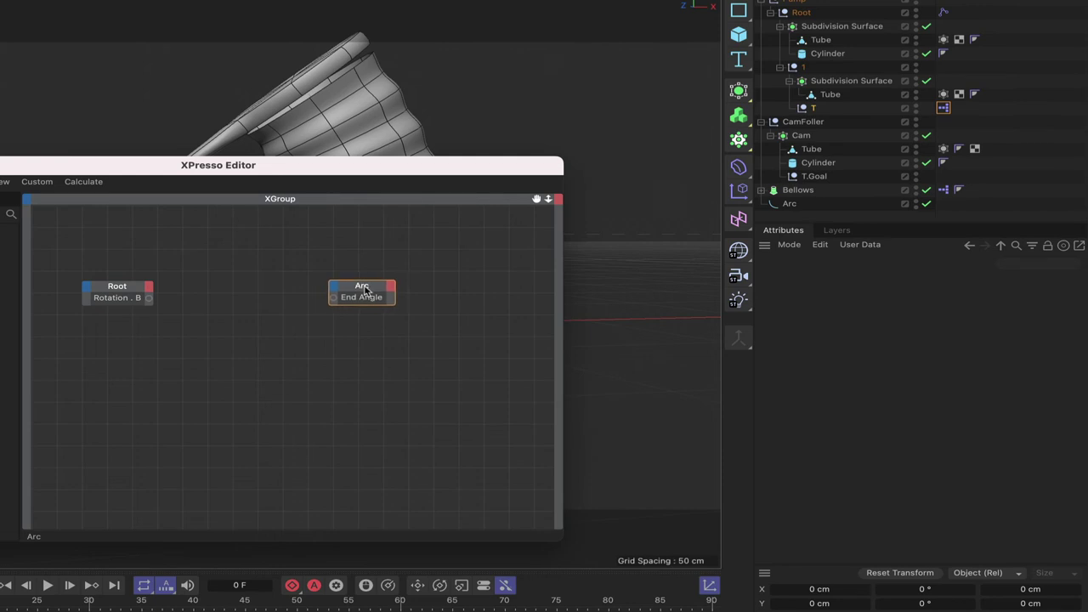
# Step: Create a Range Mapper node and place it between the Root and Arc nodes
pyautogui.rightClick(210, 296)
pyautogui.moveTo(241, 328)
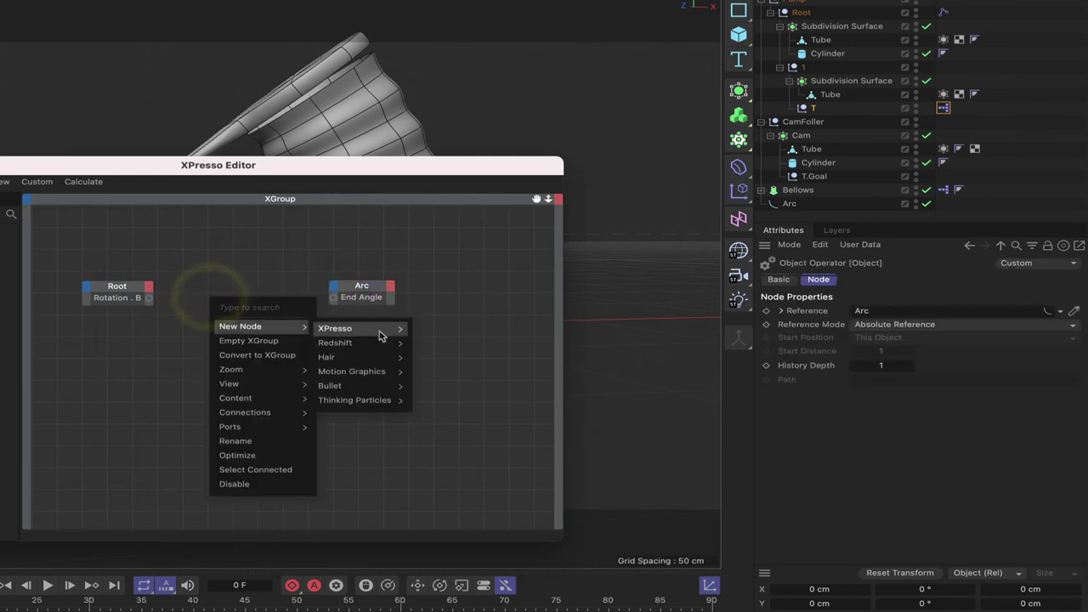
pyautogui.moveTo(349, 329)
pyautogui.moveTo(433, 373)
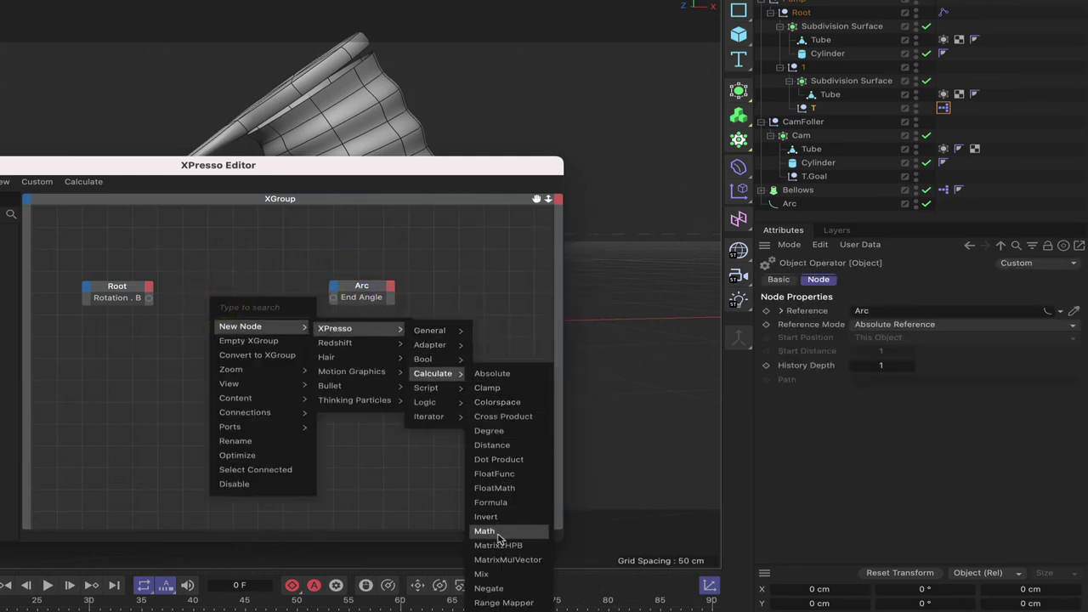
pyautogui.click(504, 602)
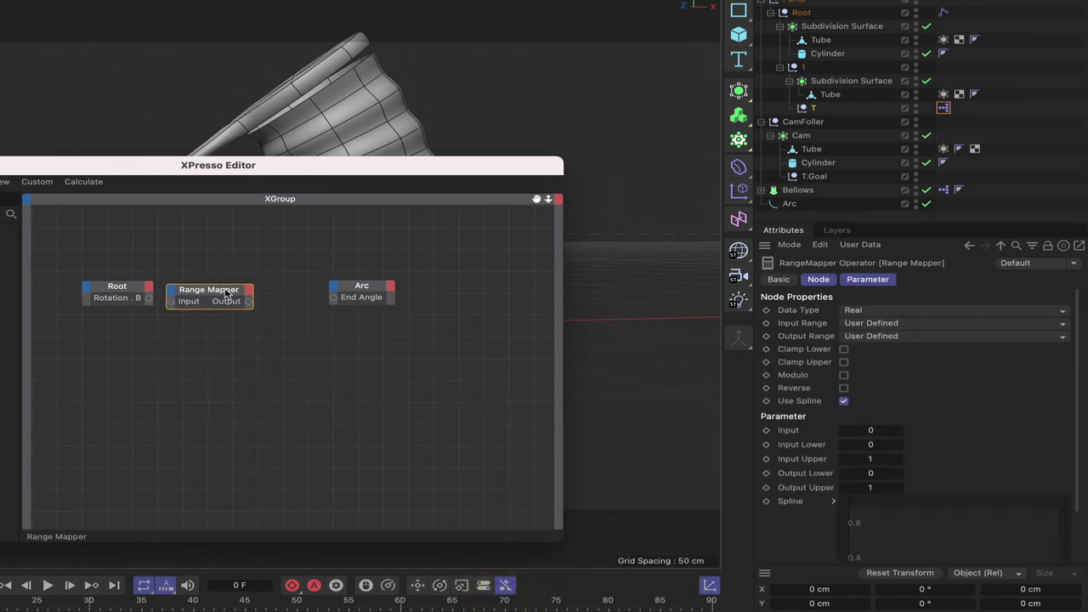
pyautogui.moveTo(225, 291); pyautogui.dragTo(257, 289)
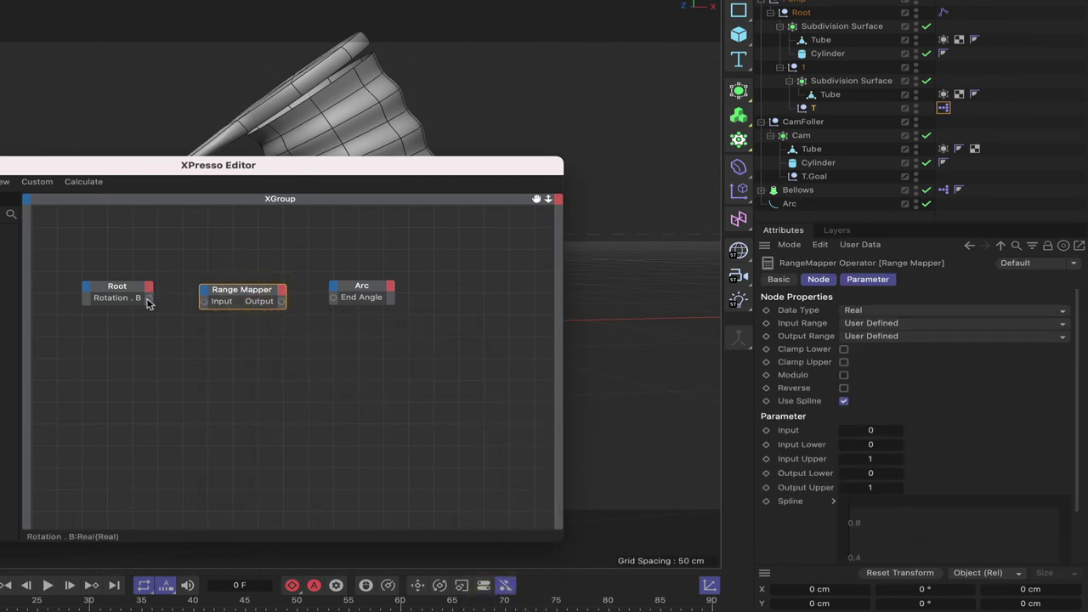
# Step: Connect Root's Rotation . B to the Range Mapper's input and its output to Arc's End Angle
pyautogui.moveTo(149, 299); pyautogui.dragTo(204, 302)
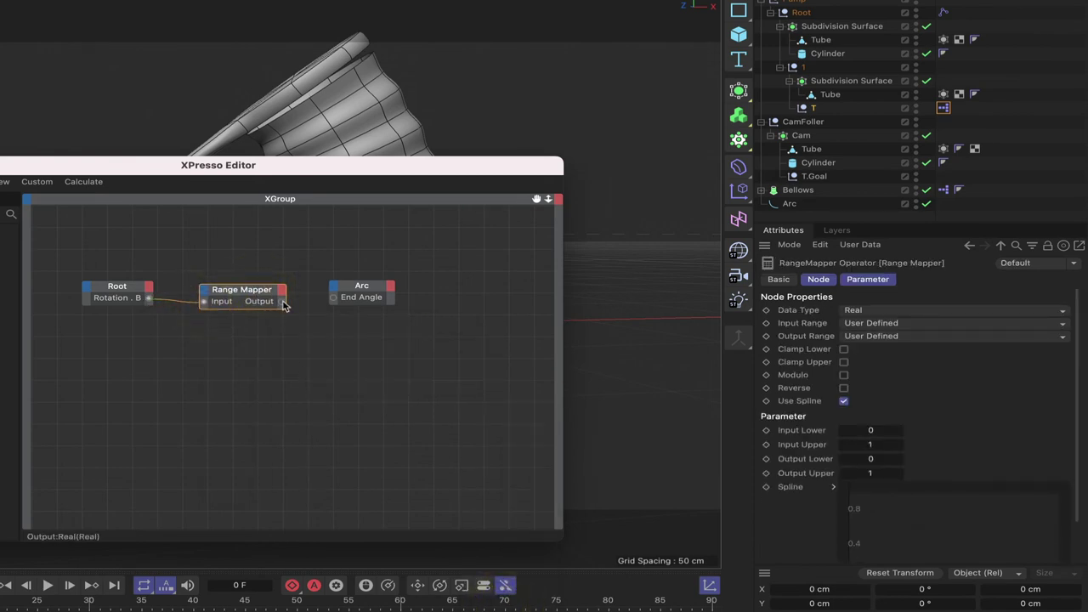
pyautogui.moveTo(280, 302); pyautogui.dragTo(333, 297)
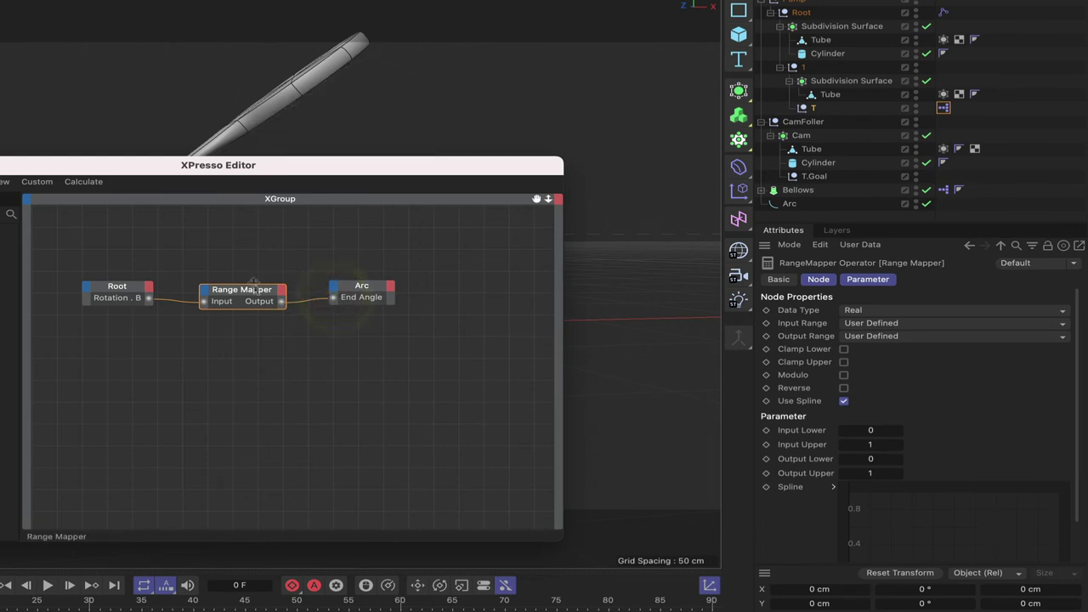
pyautogui.moveTo(384, 174); pyautogui.dragTo(298, 204)
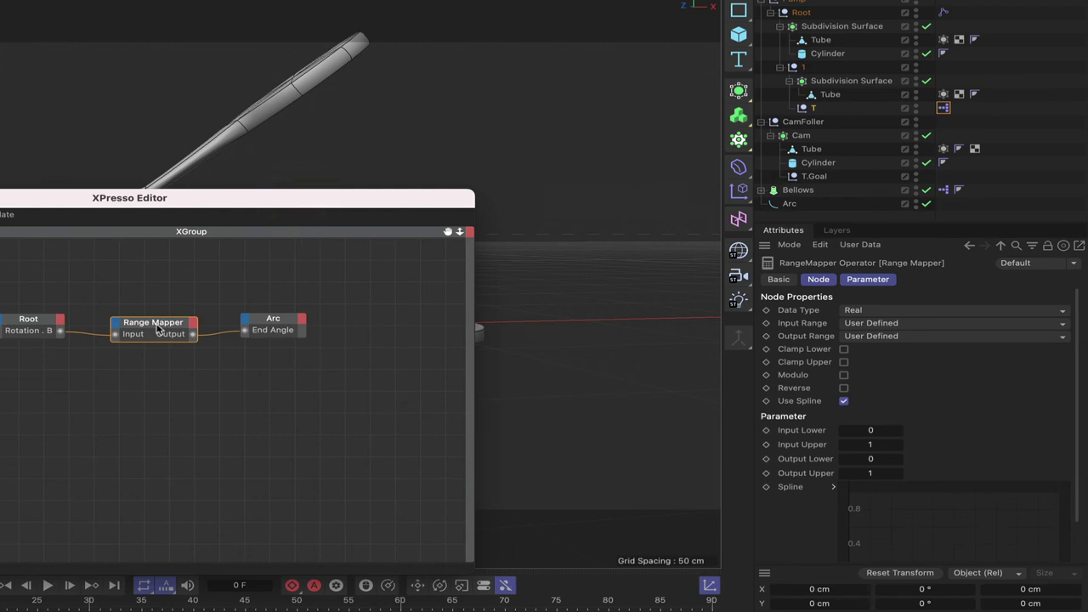
# Step: Set both the Input Range and Output Range of the Range Mapper node to Degree
pyautogui.moveTo(157, 328); pyautogui.dragTo(158, 326)
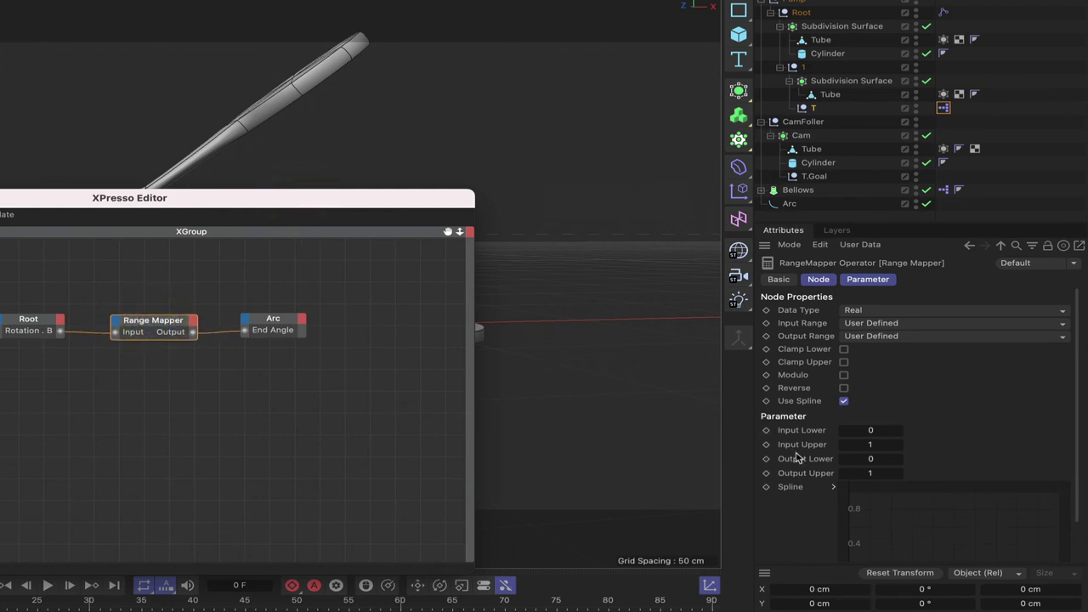
pyautogui.click(869, 430)
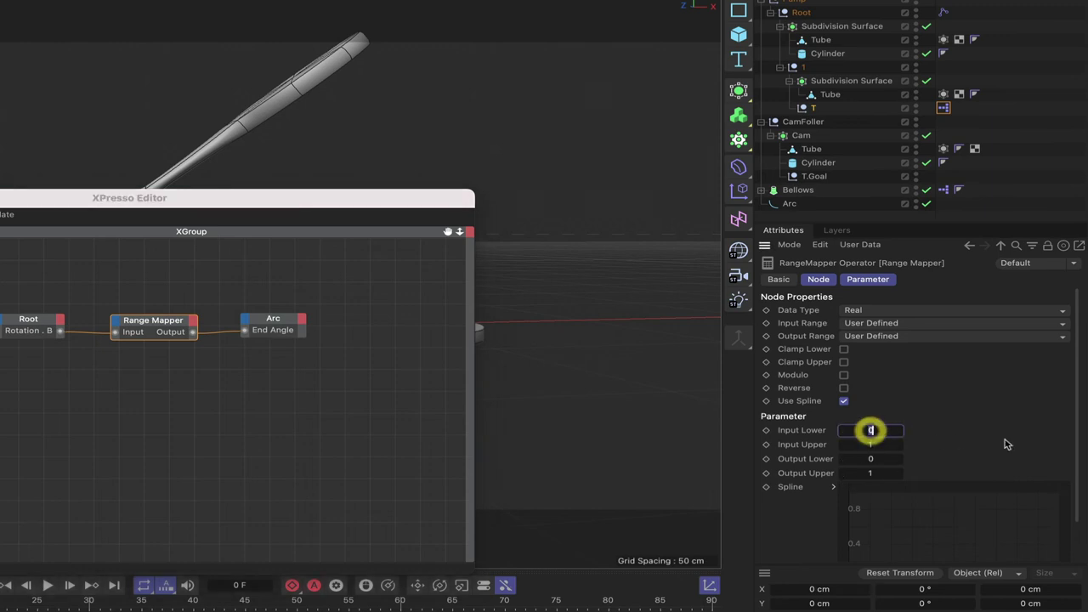
pyautogui.click(870, 444)
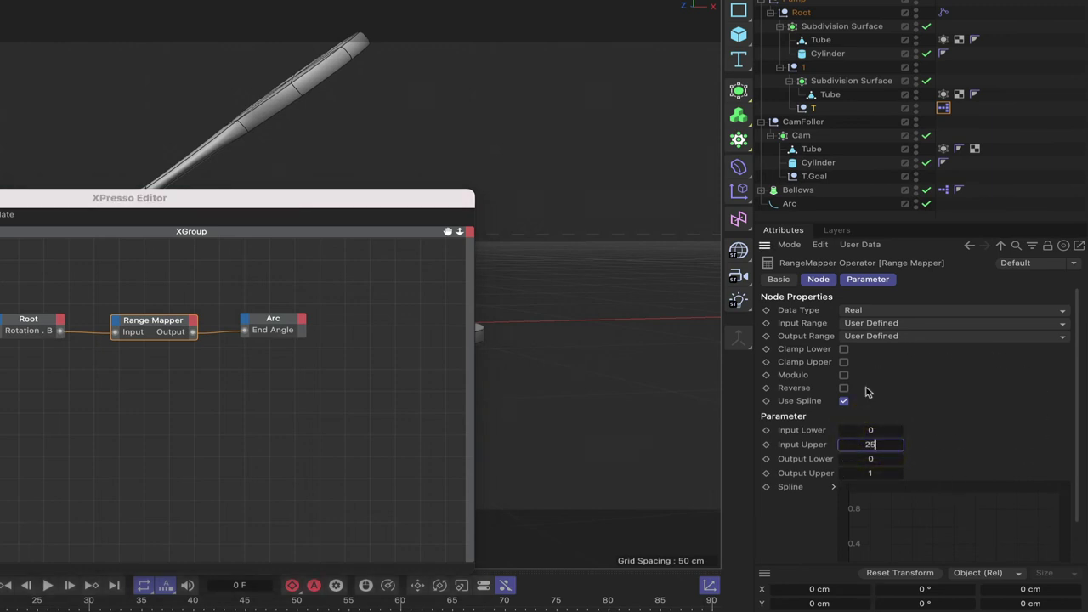
pyautogui.click(872, 325)
pyautogui.click(884, 355)
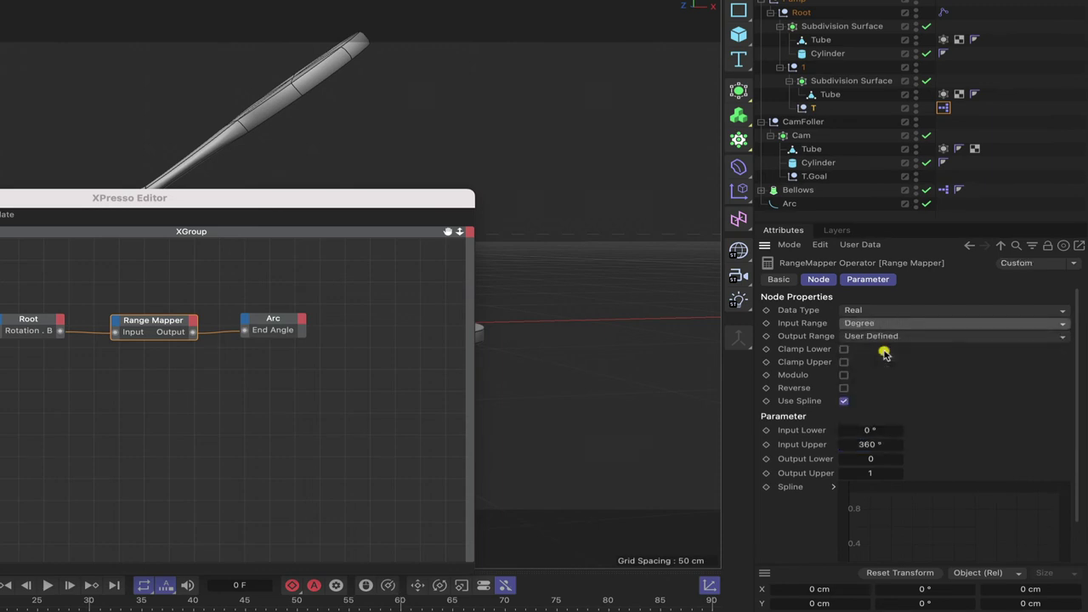
pyautogui.click(882, 338)
pyautogui.click(883, 368)
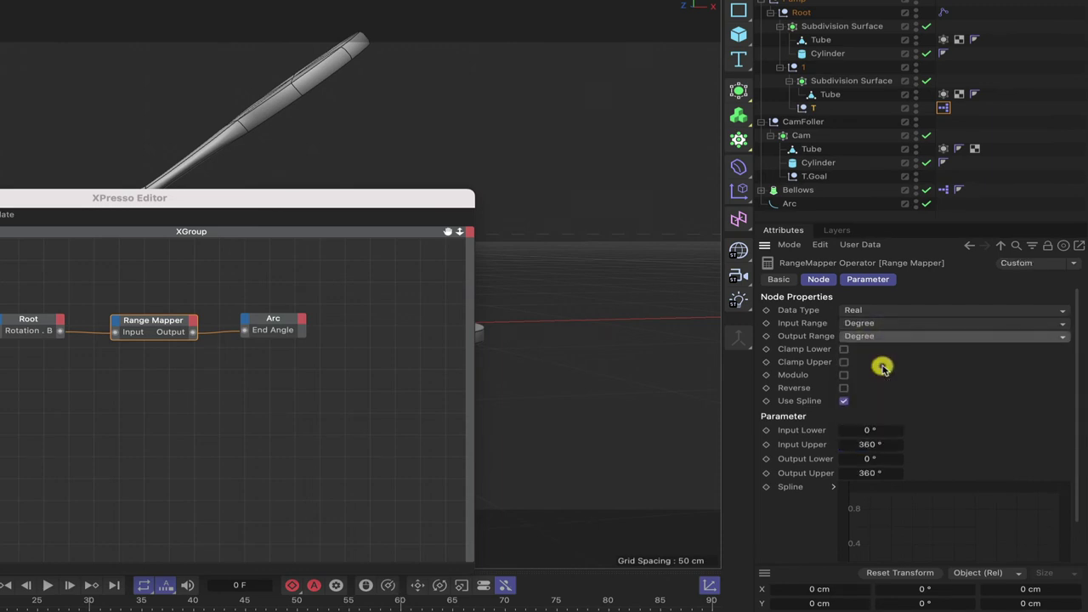
# Step: Set the Range Mapper's Input Upper to 25°, Output Lower to 39° and Output Upper to 14°
pyautogui.click(867, 443)
pyautogui.write('25')
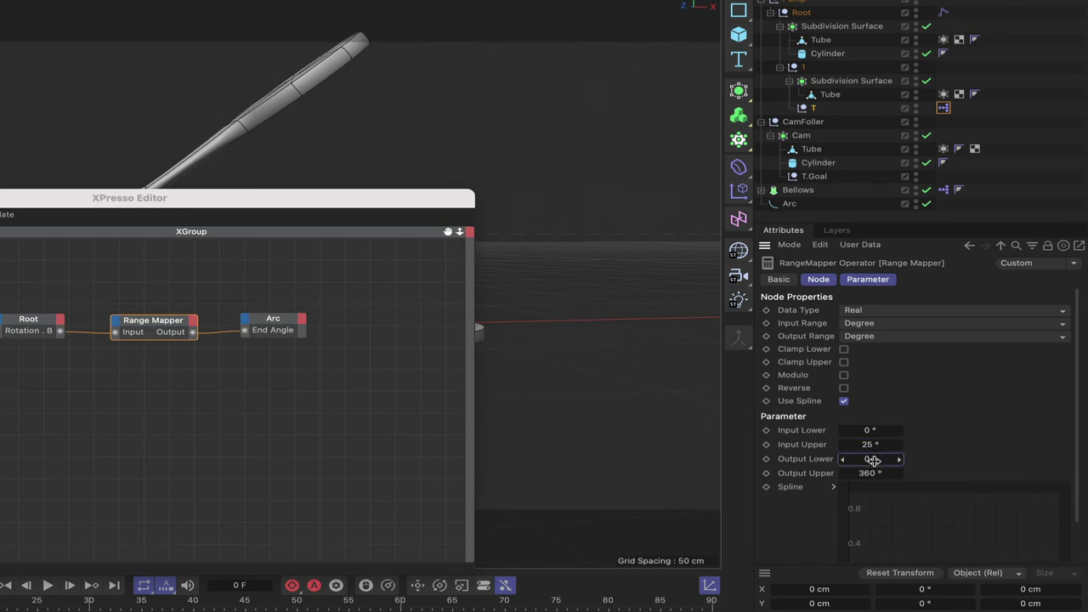
pyautogui.click(876, 459)
pyautogui.press('Return')
pyautogui.doubleClick(869, 473)
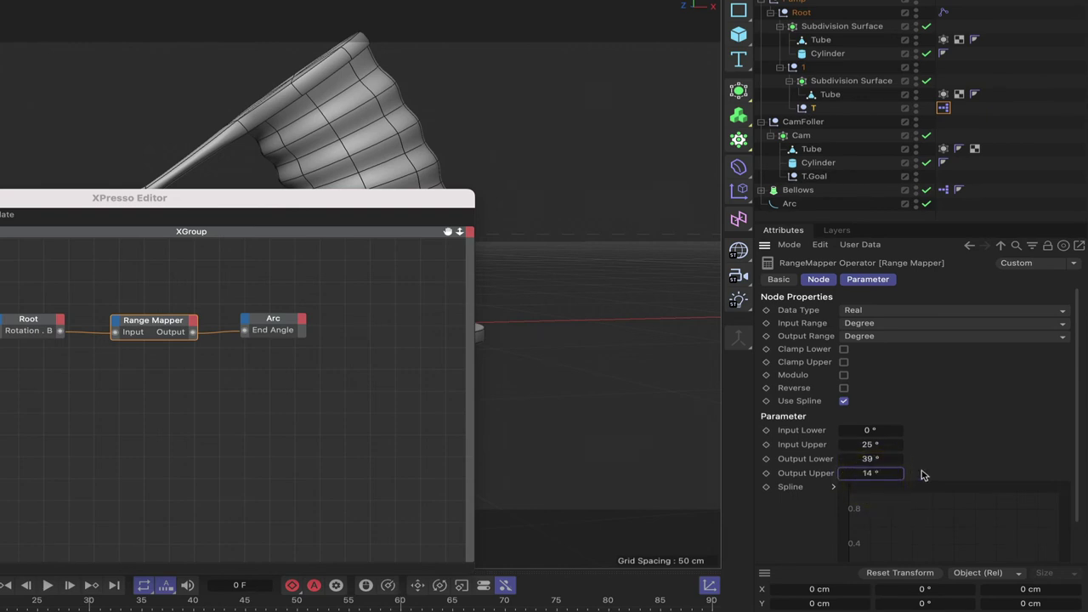
# Step: Test the rig by lowering the CamFoller null with the viewport uncovered, and undo the move
pyautogui.moveTo(187, 203); pyautogui.dragTo(118, 396)
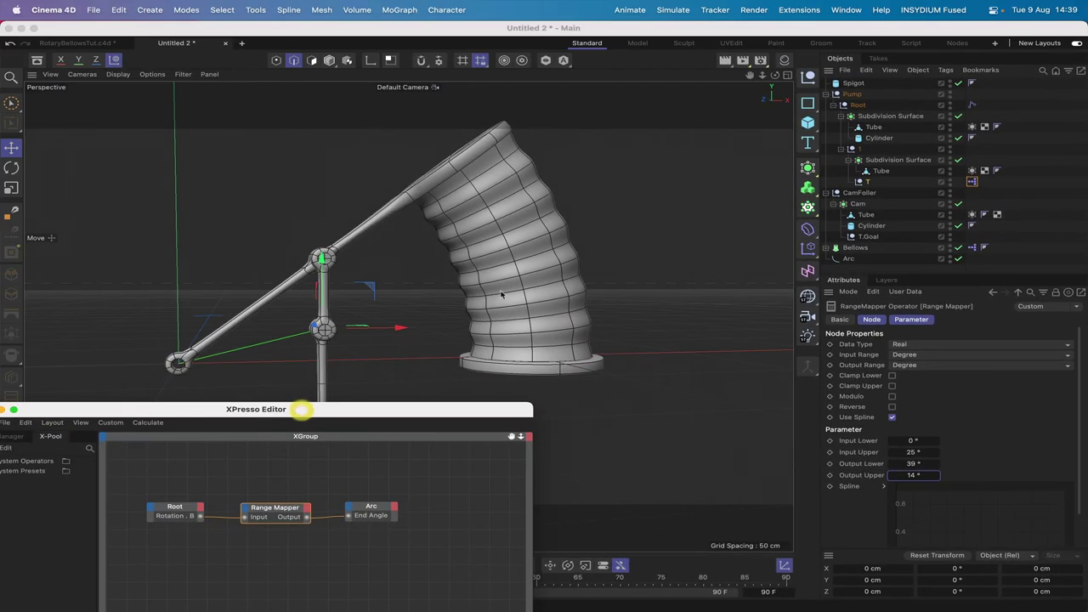
pyautogui.click(861, 193)
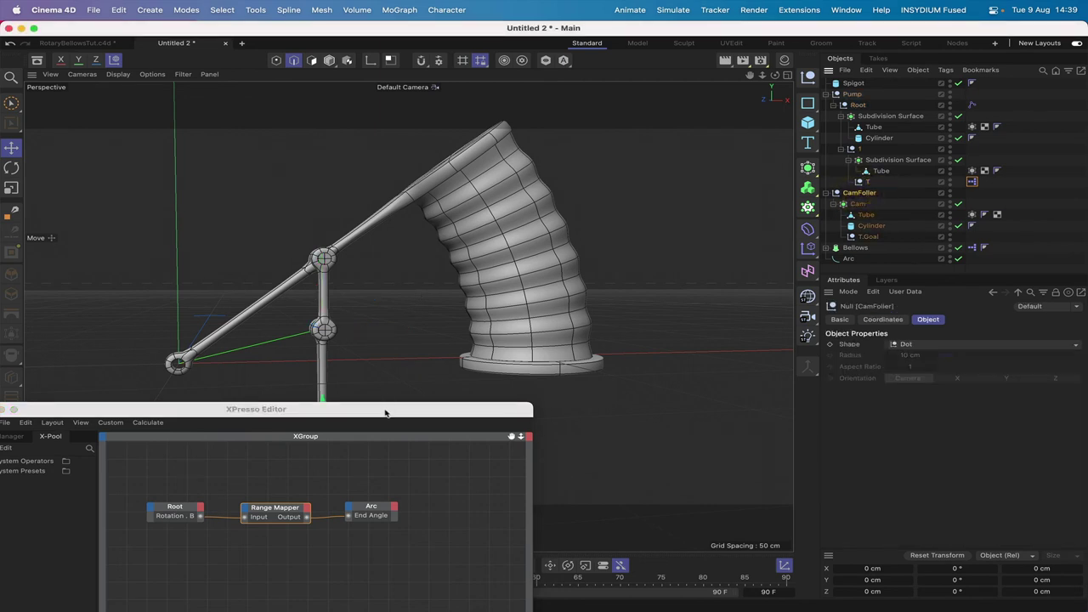
pyautogui.moveTo(388, 412); pyautogui.dragTo(381, 470)
pyautogui.moveTo(322, 397)
pyautogui.mouseDown()
pyautogui.moveTo(323, 452)
pyautogui.moveTo(320, 401)
pyautogui.moveTo(321, 439)
pyautogui.moveTo(322, 418)
pyautogui.mouseUp()
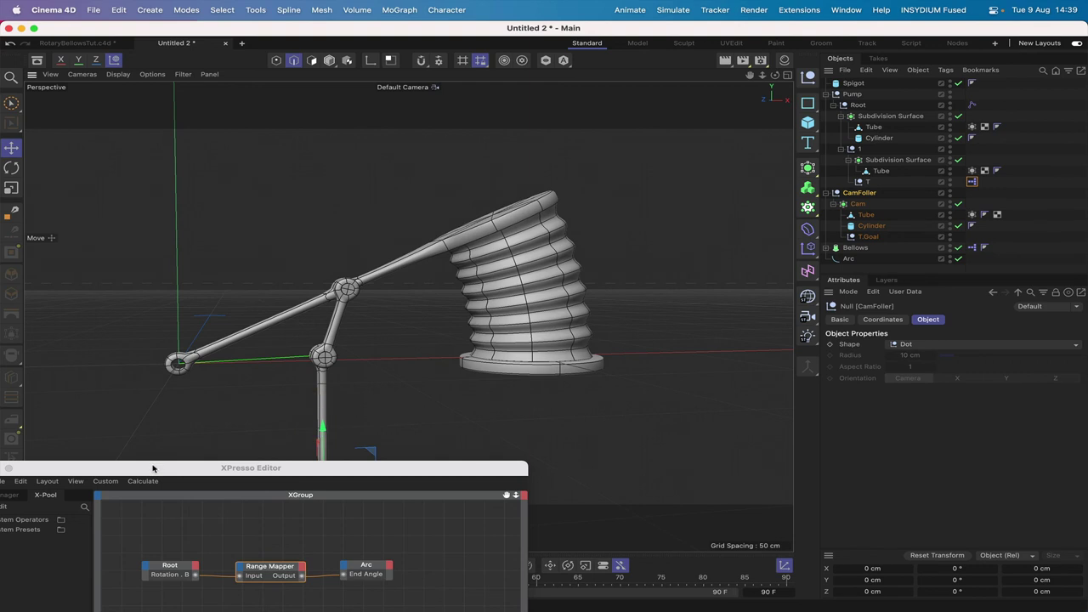
pyautogui.press('super+z')
# Step: Close the XPresso Editor and add a Tube primitive to the scene
pyautogui.moveTo(150, 470); pyautogui.dragTo(326, 267)
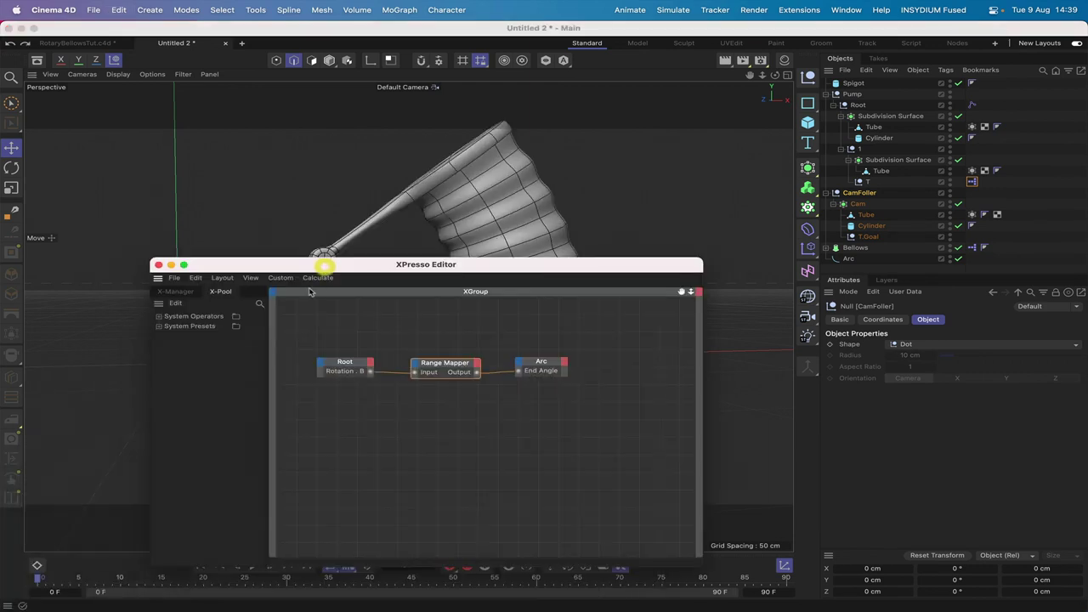
pyautogui.click(157, 266)
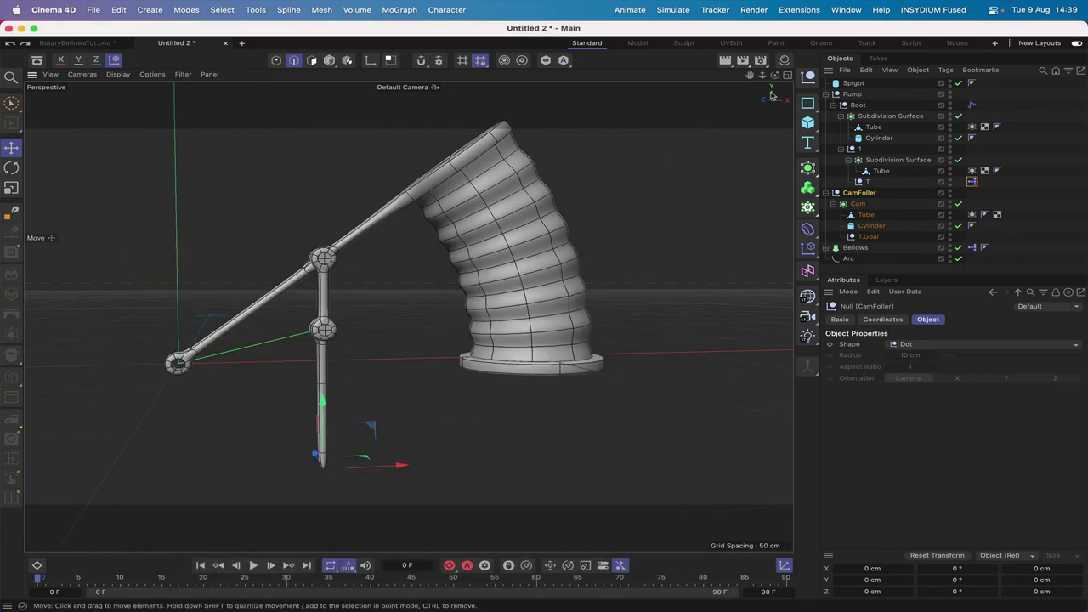
pyautogui.moveTo(775, 75); pyautogui.dragTo(748, 80)
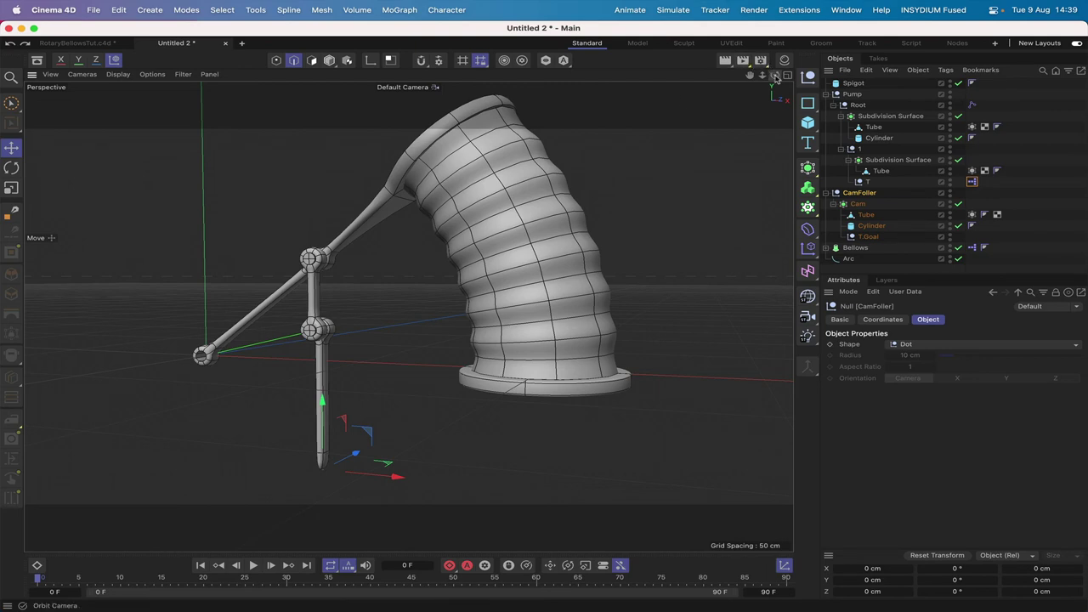
pyautogui.moveTo(775, 75)
pyautogui.mouseDown()
pyautogui.moveTo(660, 83)
pyautogui.moveTo(775, 78)
pyautogui.mouseUp()
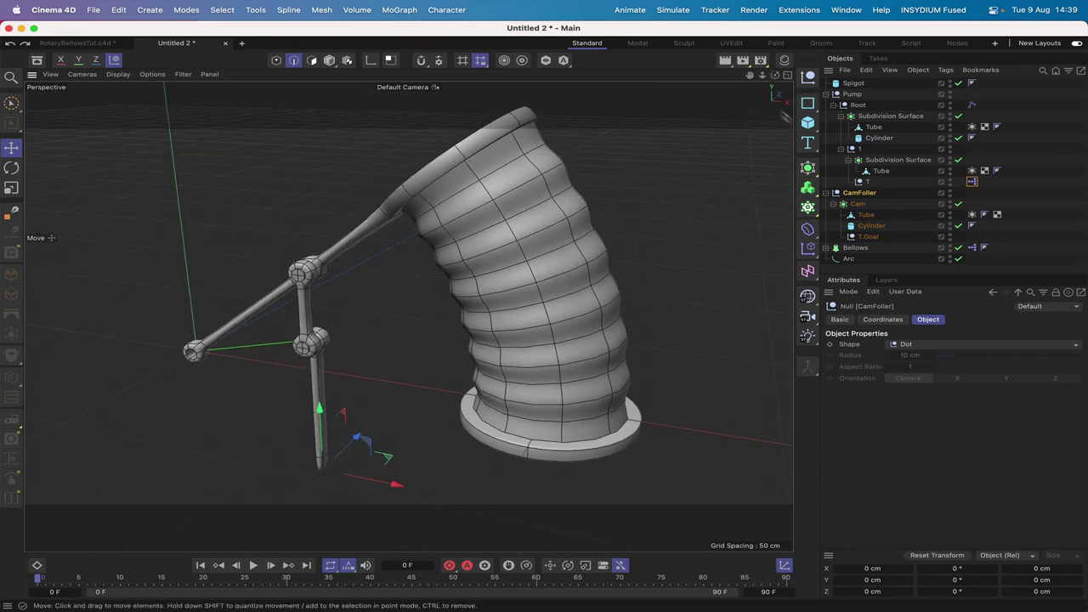
pyautogui.click(810, 123)
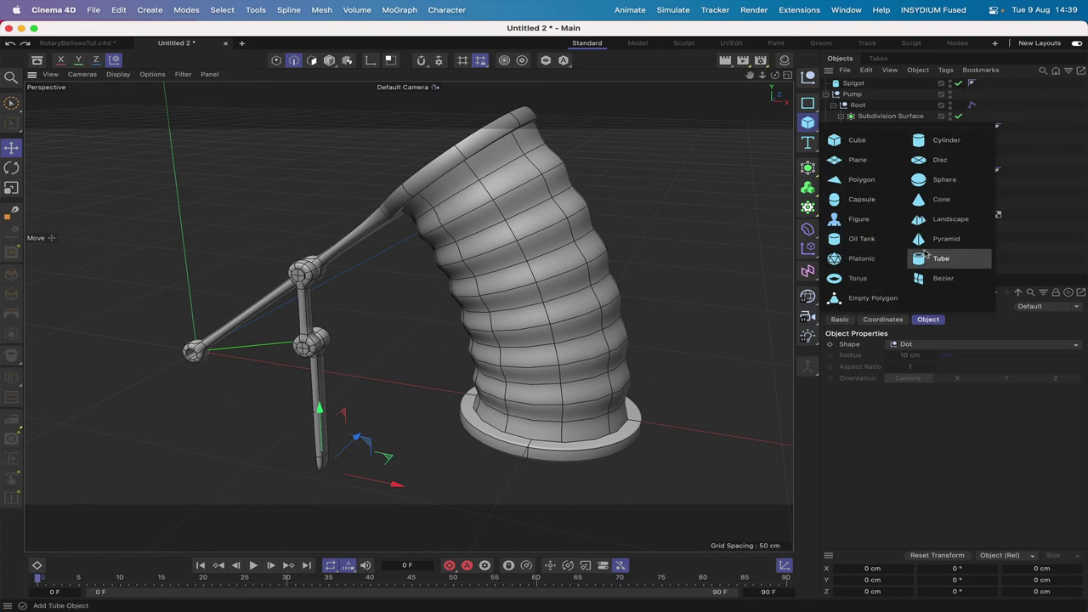
pyautogui.click(939, 257)
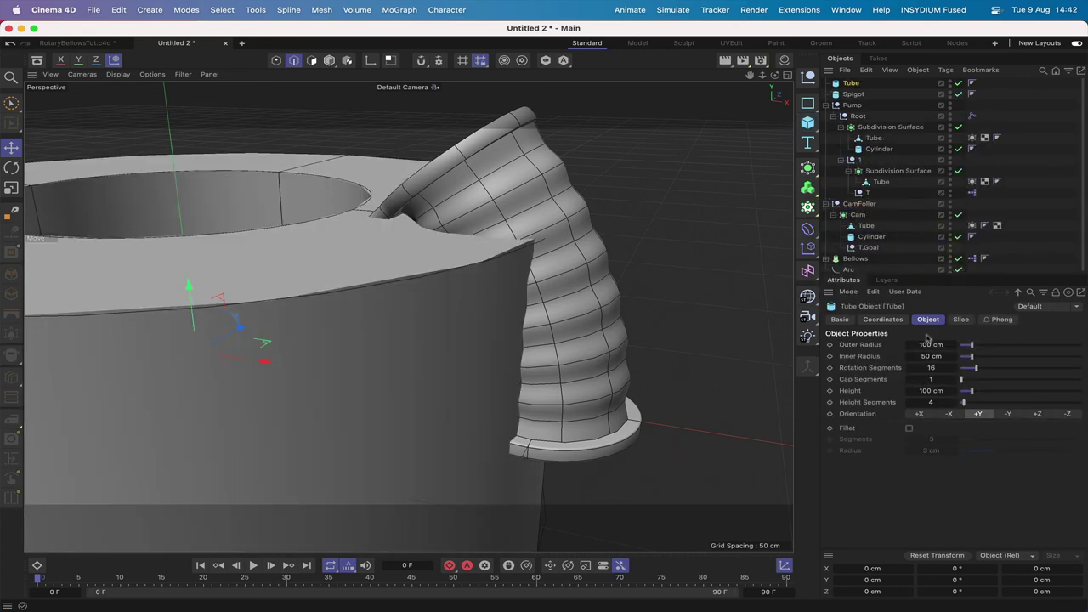
# Step: Set the new Tube's outer radius to 21 cm and its inner radius to 18 cm
pyautogui.doubleClick(926, 344)
pyautogui.write('21')
pyautogui.press('Return')
pyautogui.doubleClick(923, 355)
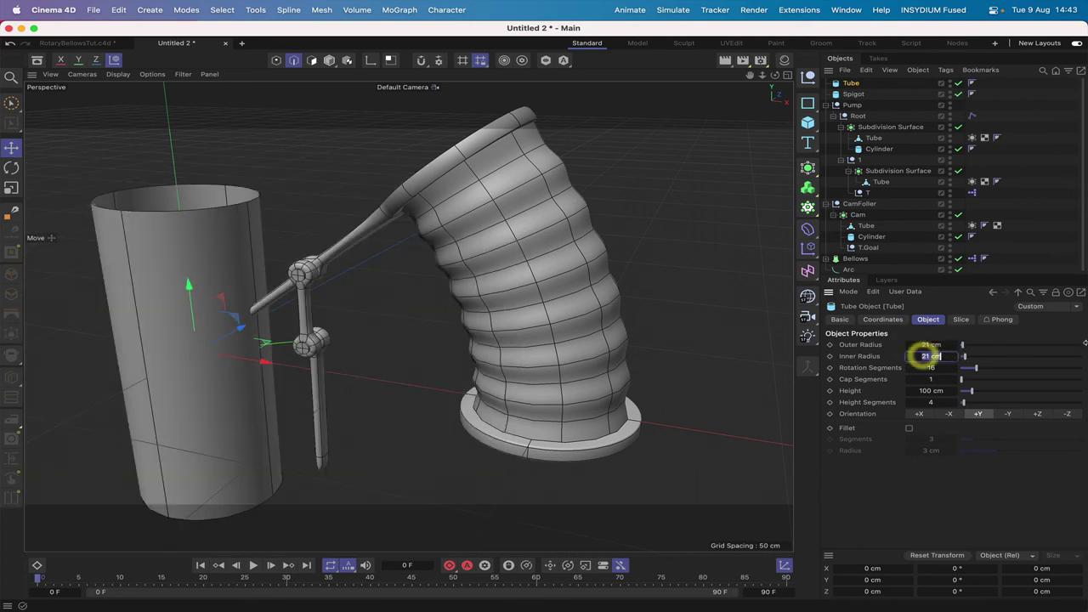
pyautogui.write('1')
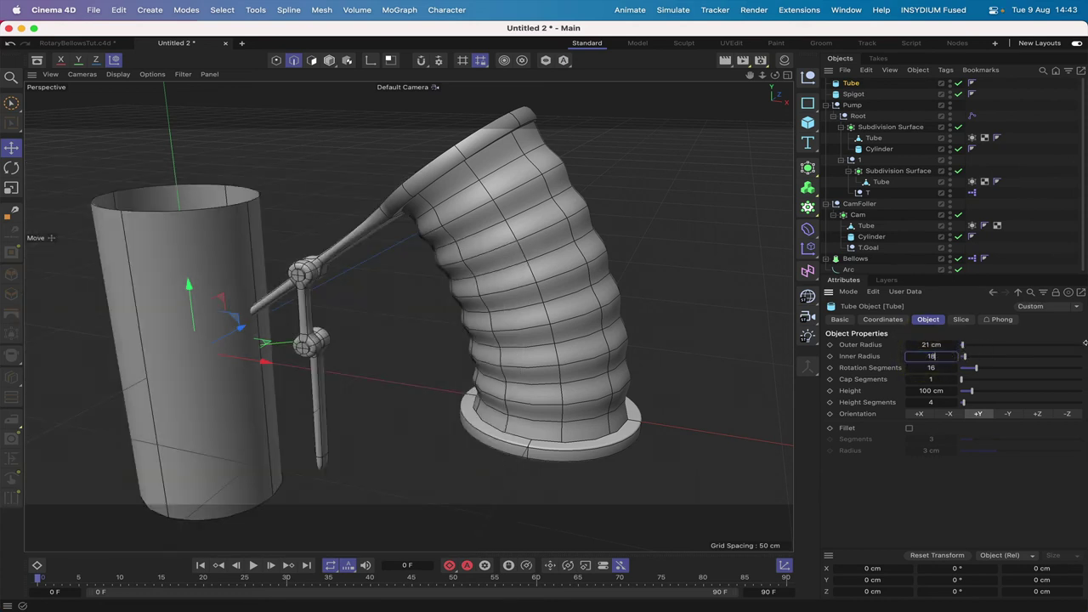
pyautogui.write('8')
pyautogui.press('Return')
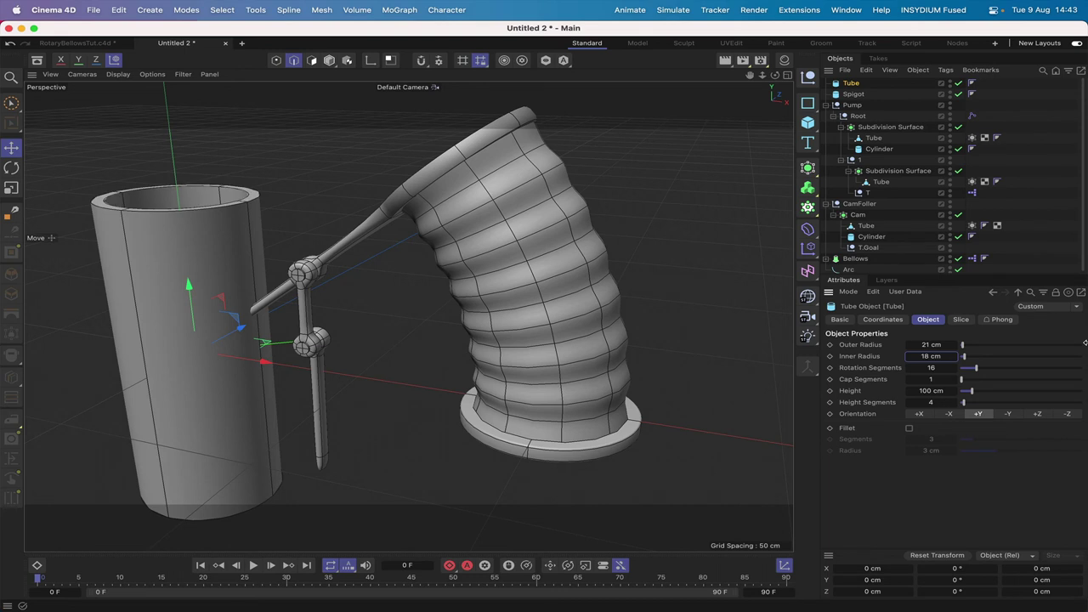
# Step: Set the new Tube's rotation segments to 60 and its height to 1 cm
pyautogui.doubleClick(933, 367)
pyautogui.write('60')
pyautogui.press('Return')
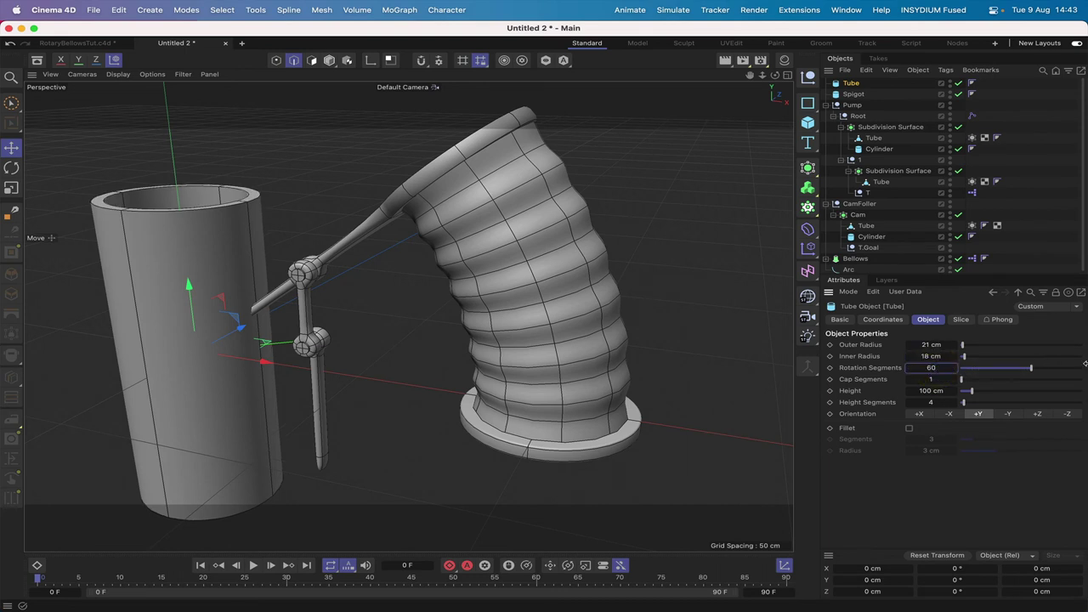
pyautogui.doubleClick(928, 390)
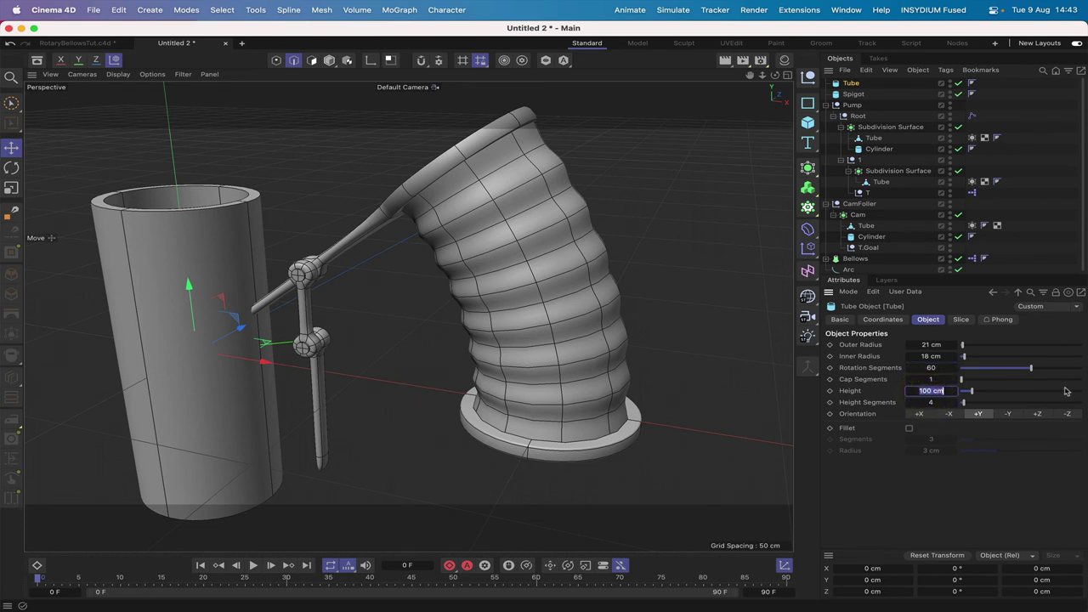
pyautogui.press('Return')
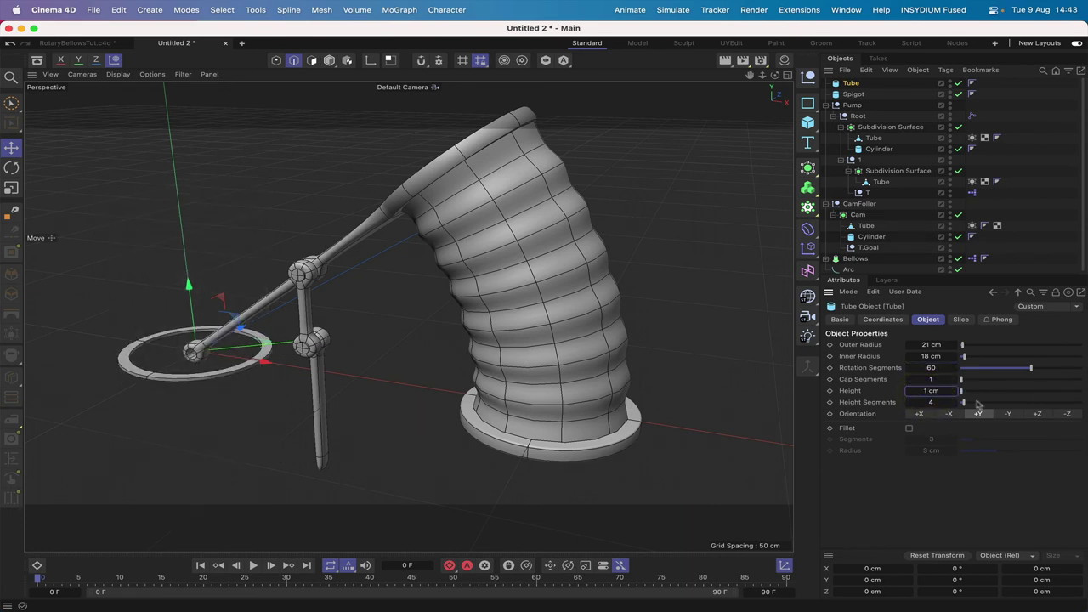
# Step: Set the new Tube's height segments to 1 and enable its fillet with a 0.2 cm radius
pyautogui.doubleClick(934, 403)
pyautogui.click(909, 428)
pyautogui.doubleClick(931, 450)
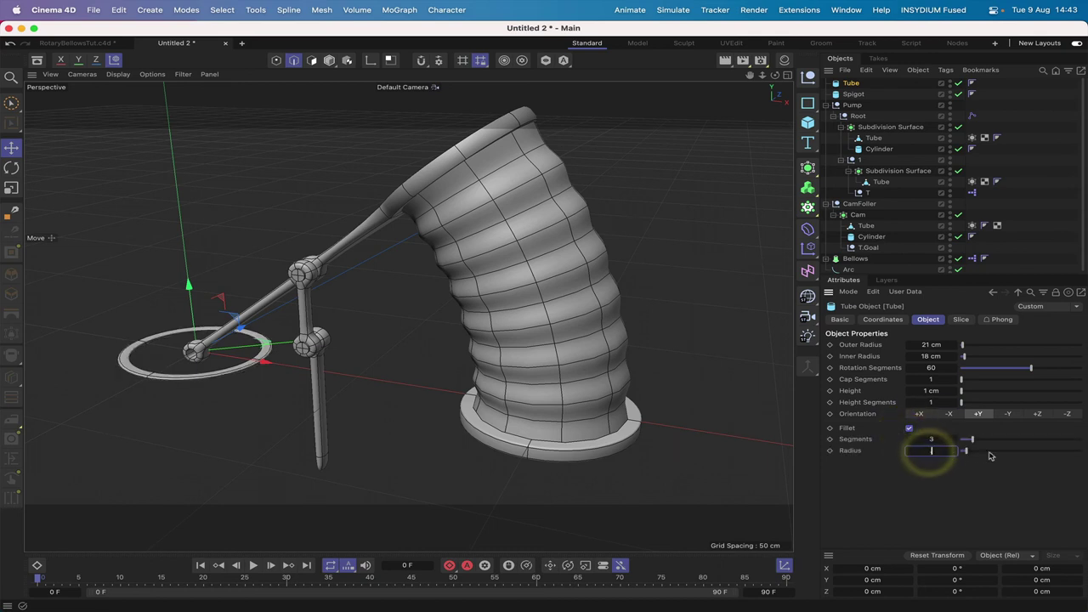
pyautogui.write('0.2')
pyautogui.press('Return')
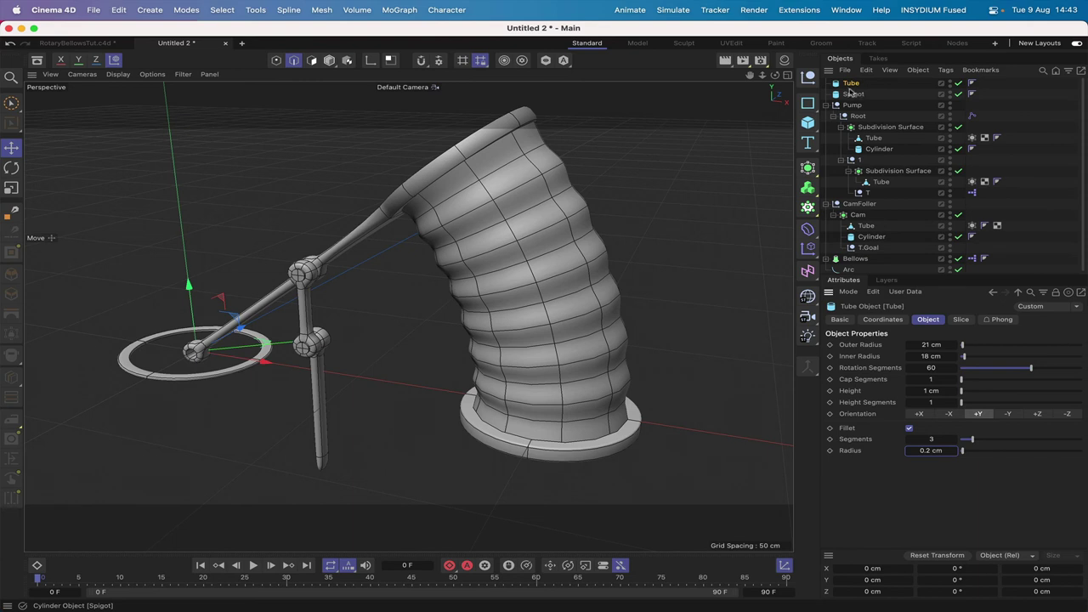
# Step: Make the new Tube a child of Spigot and set its Y and Z positions to 0 cm
pyautogui.moveTo(850, 84); pyautogui.dragTo(859, 97)
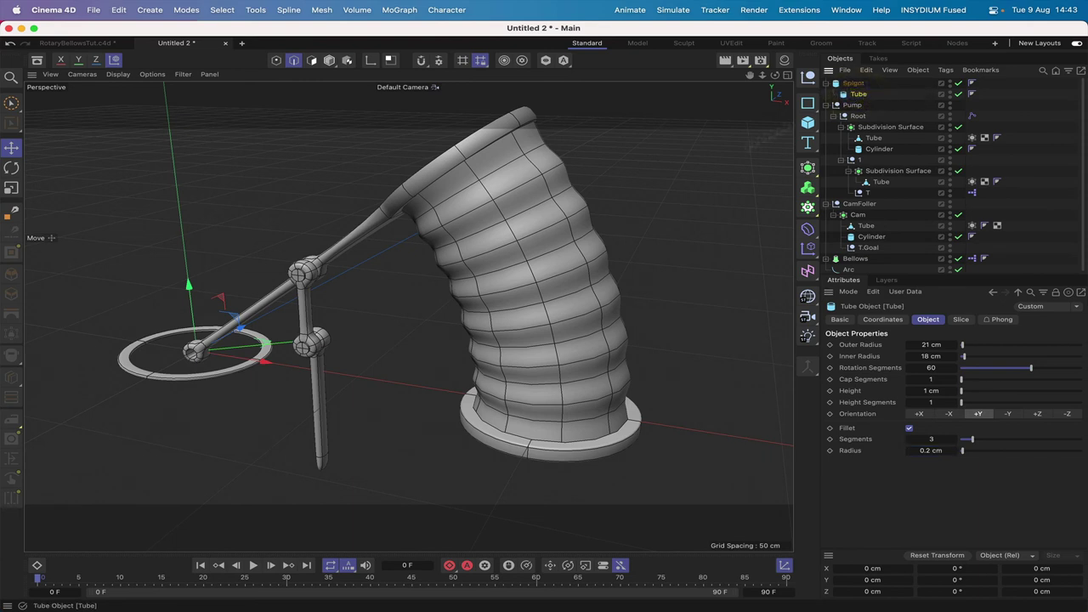
pyautogui.click(880, 319)
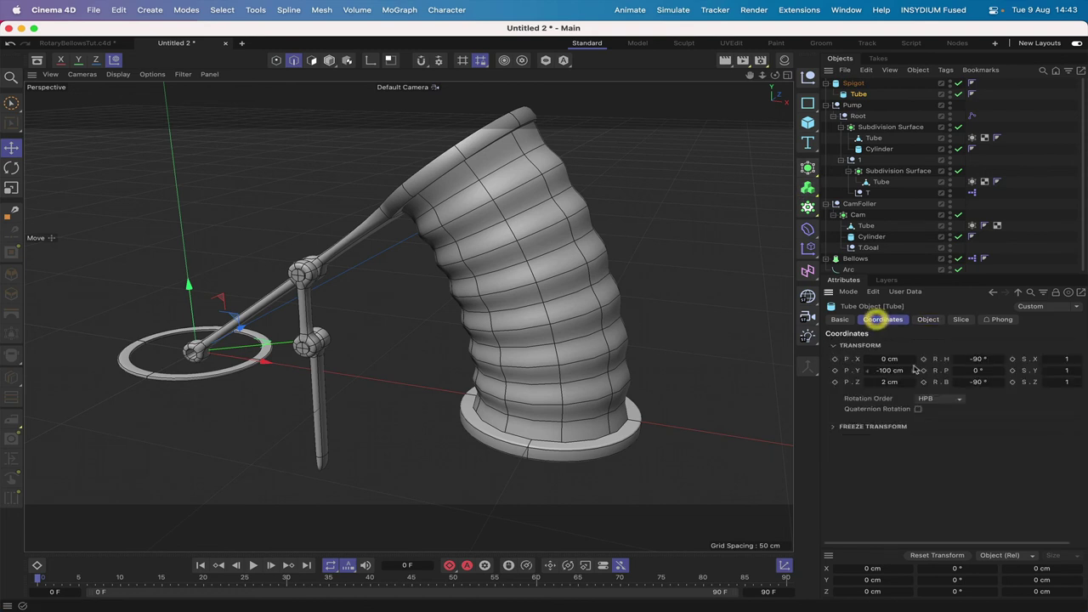
pyautogui.click(888, 370)
pyautogui.write('0')
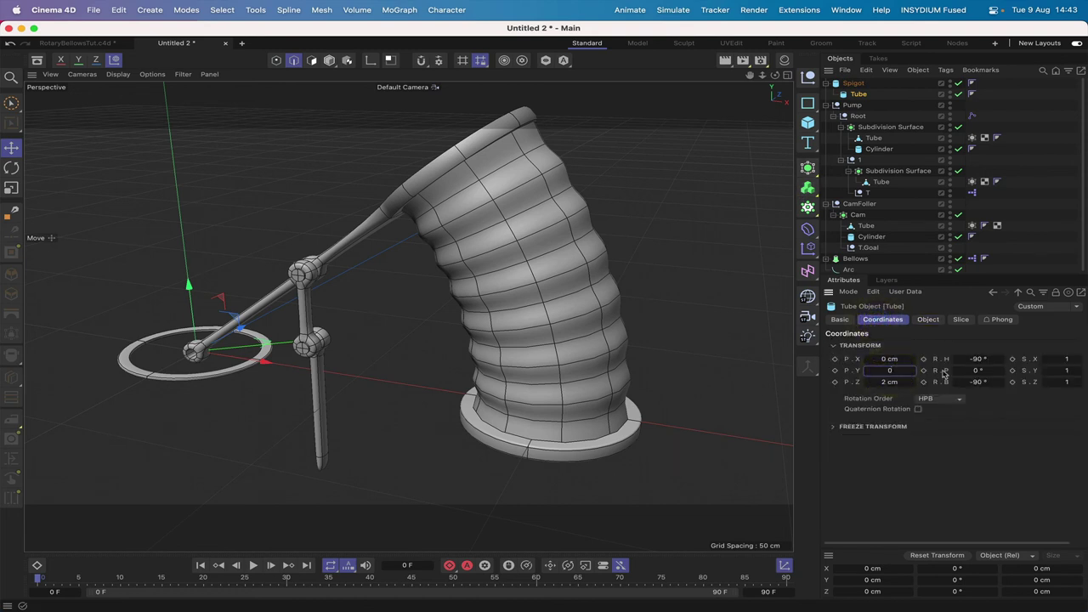
pyautogui.press('Return')
pyautogui.click(889, 382)
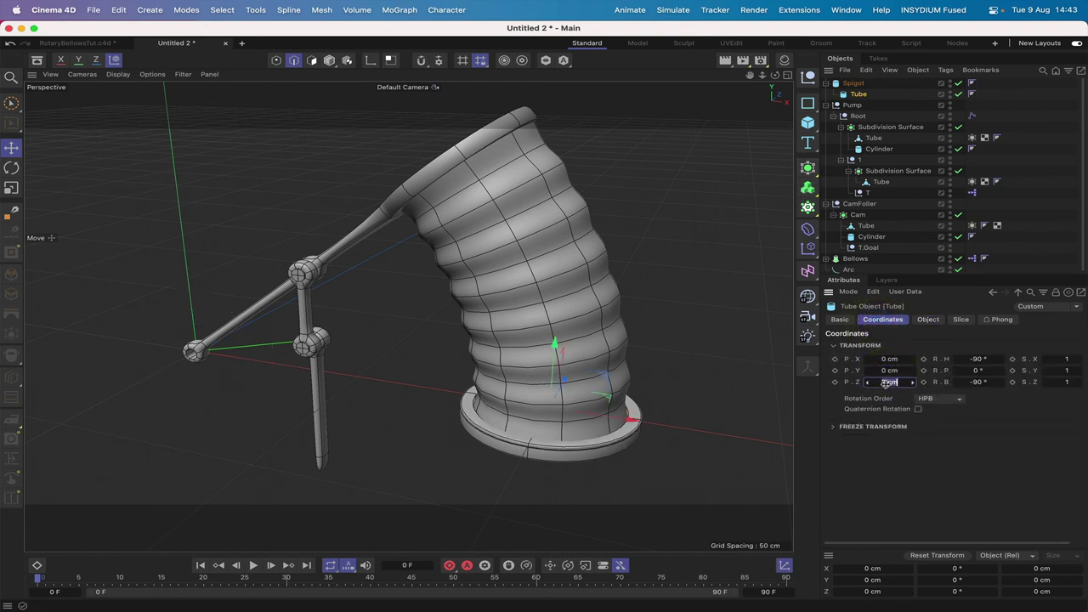
pyautogui.write('0')
pyautogui.press('Return')
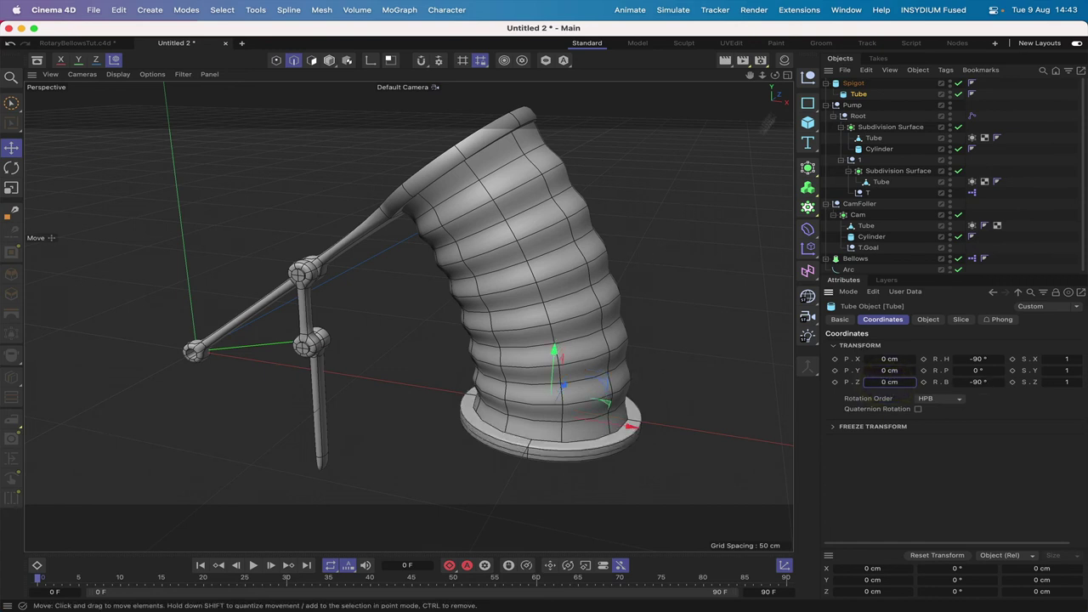
# Step: Raise the Tube to about 2.34 cm in P.Z at the bellows base and duplicate it under Spigot
pyautogui.moveTo(775, 74); pyautogui.dragTo(615, 223)
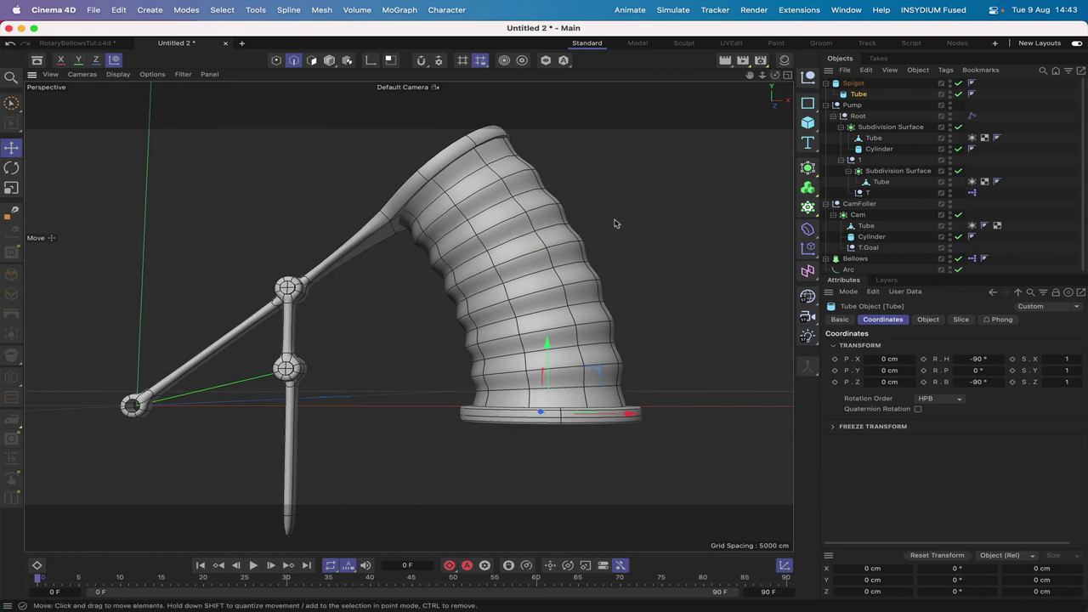
pyautogui.moveTo(546, 331); pyautogui.dragTo(547, 337)
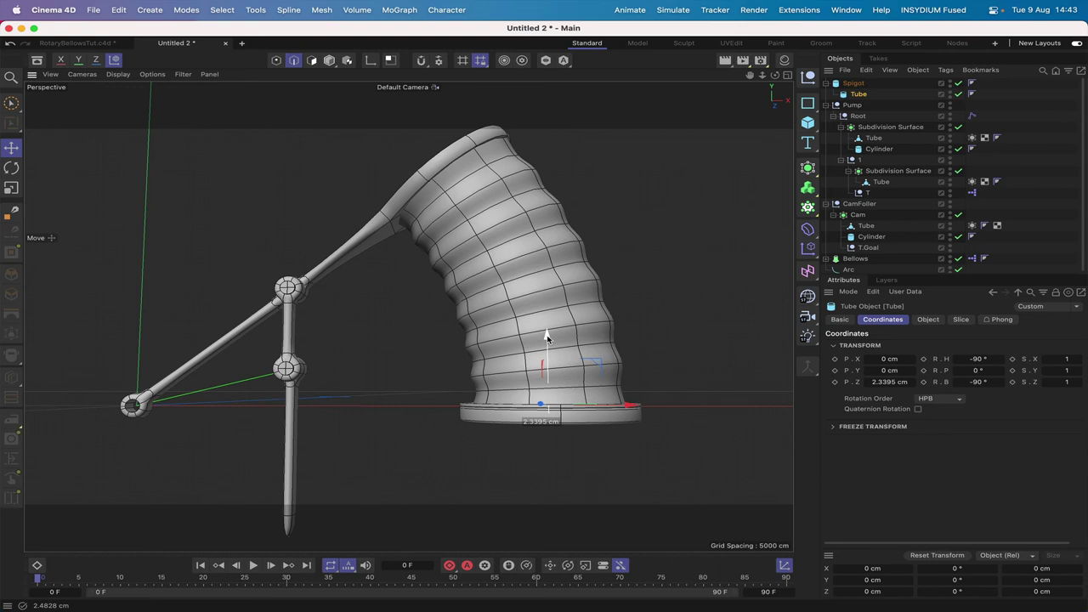
pyautogui.moveTo(547, 337); pyautogui.dragTo(547, 337)
pyautogui.moveTo(775, 74); pyautogui.dragTo(719, 119)
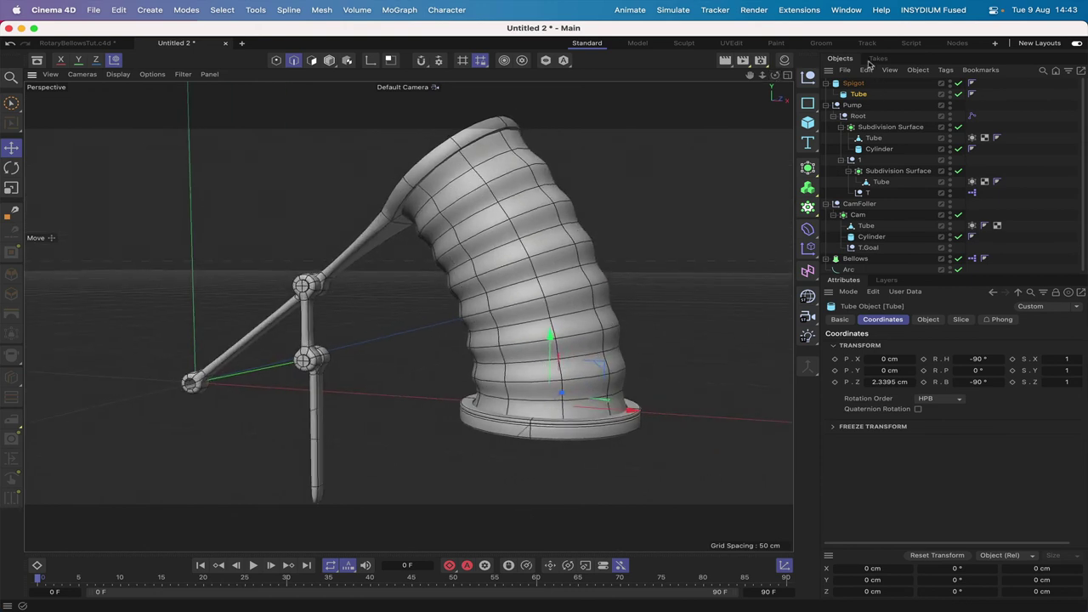
pyautogui.keyDown('ctrl'); pyautogui.moveTo(861, 95); pyautogui.dragTo(863, 109); pyautogui.keyUp('ctrl')
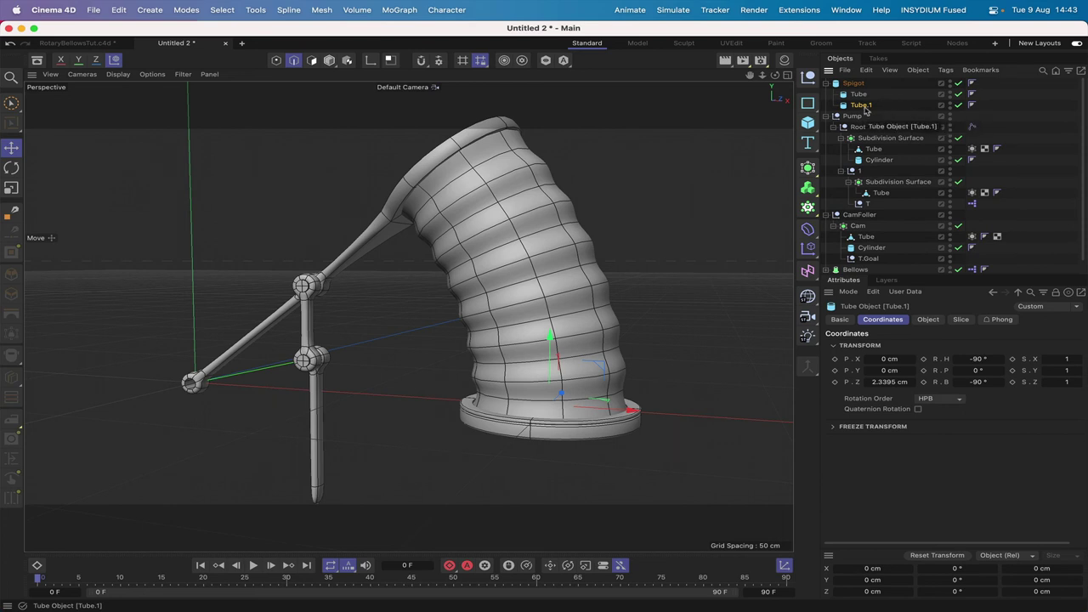